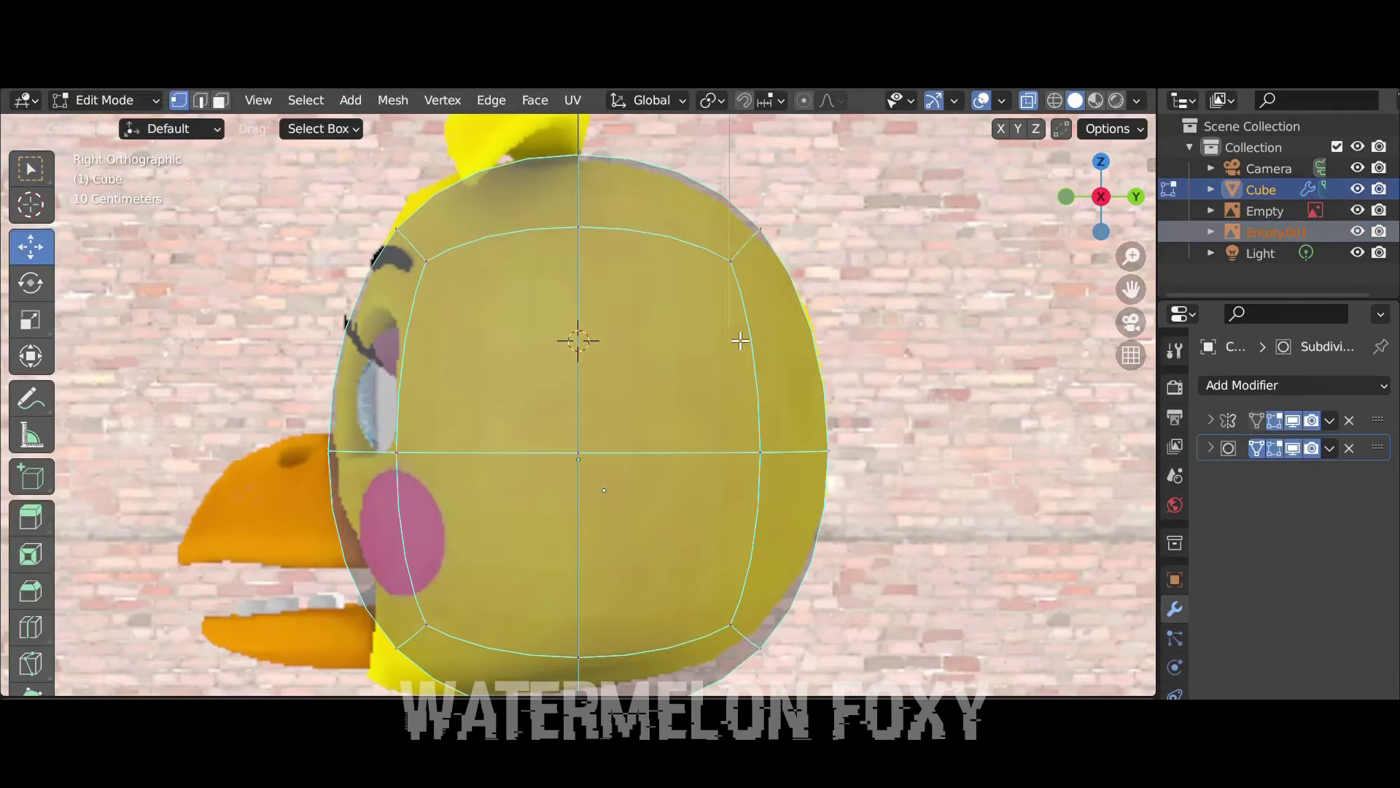
Nudge, scale and tilt head vertices to follow the reference outline
{"action": "left_click_drag", "start_coordinate": [816, 321], "coordinate": [816, 329]}
{"action": "left_click", "coordinate": [405, 235]}
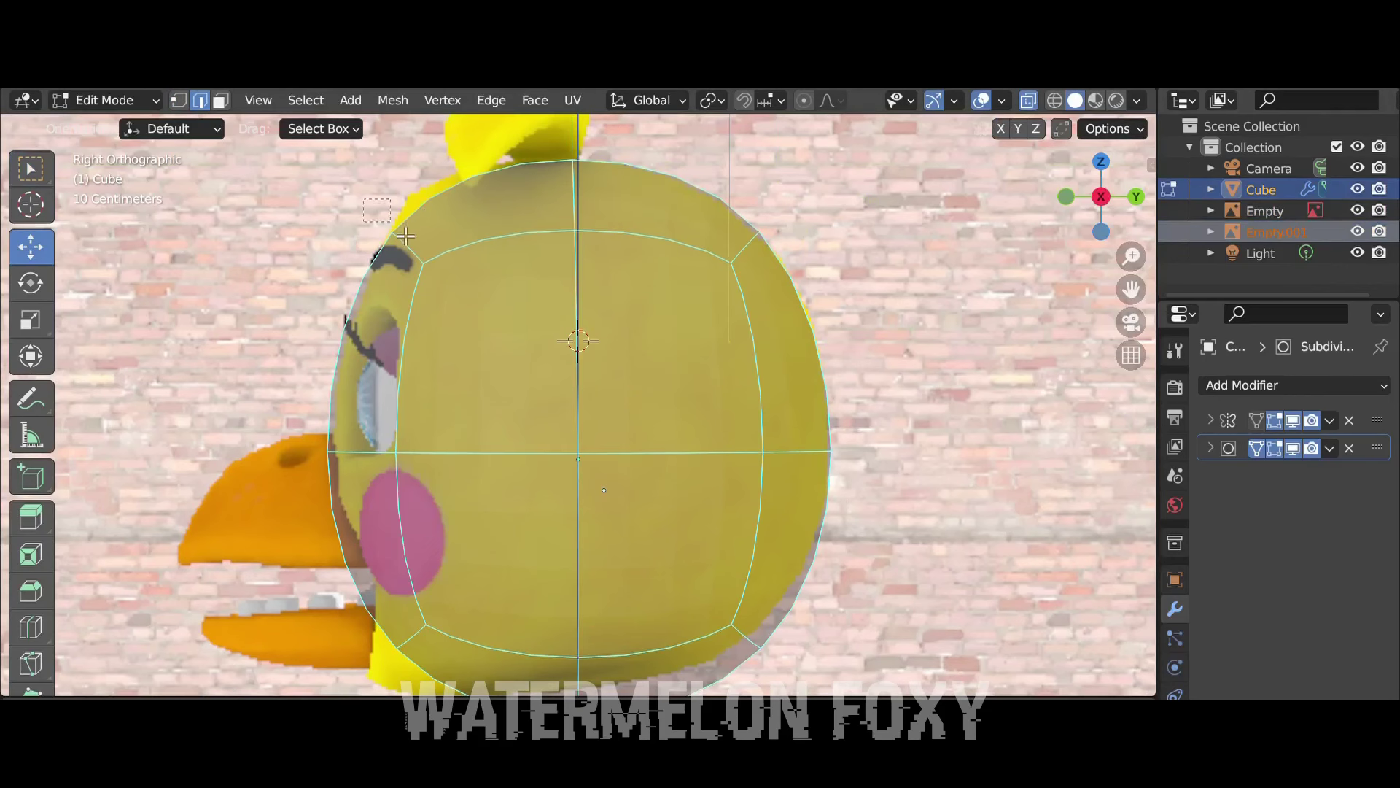
{"action": "scroll", "coordinate": [387, 425], "scroll_direction": "down", "scroll_amount": 5, "text": "shift"}
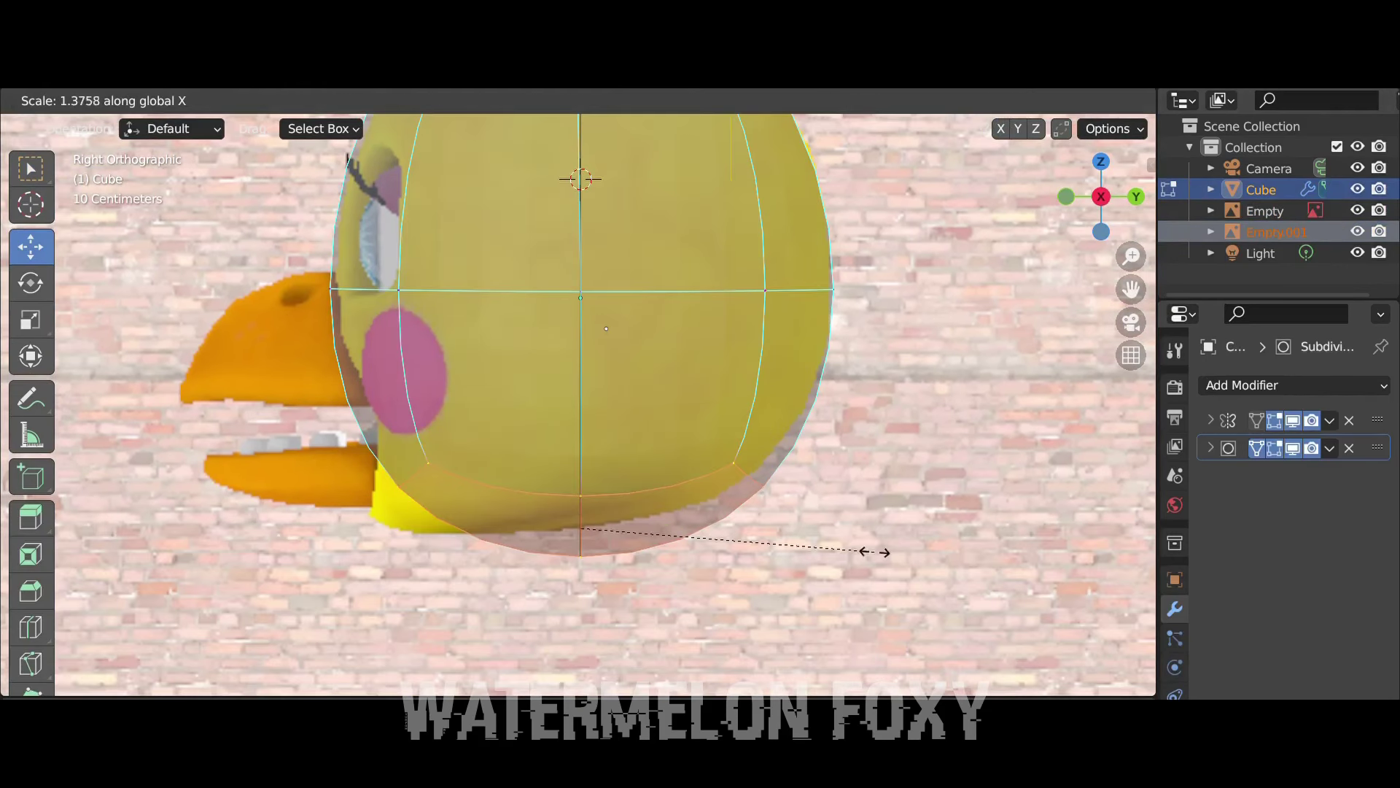
{"action": "left_click", "coordinate": [873, 552]}
{"action": "key", "text": "r"}
{"action": "left_click", "coordinate": [962, 475]}
{"action": "scroll", "coordinate": [578, 405], "scroll_direction": "down", "scroll_amount": 3}
Shift and scale the vertices at the front of the head to refine the face shape
{"action": "left_click_drag", "start_coordinate": [390, 163], "coordinate": [475, 409]}
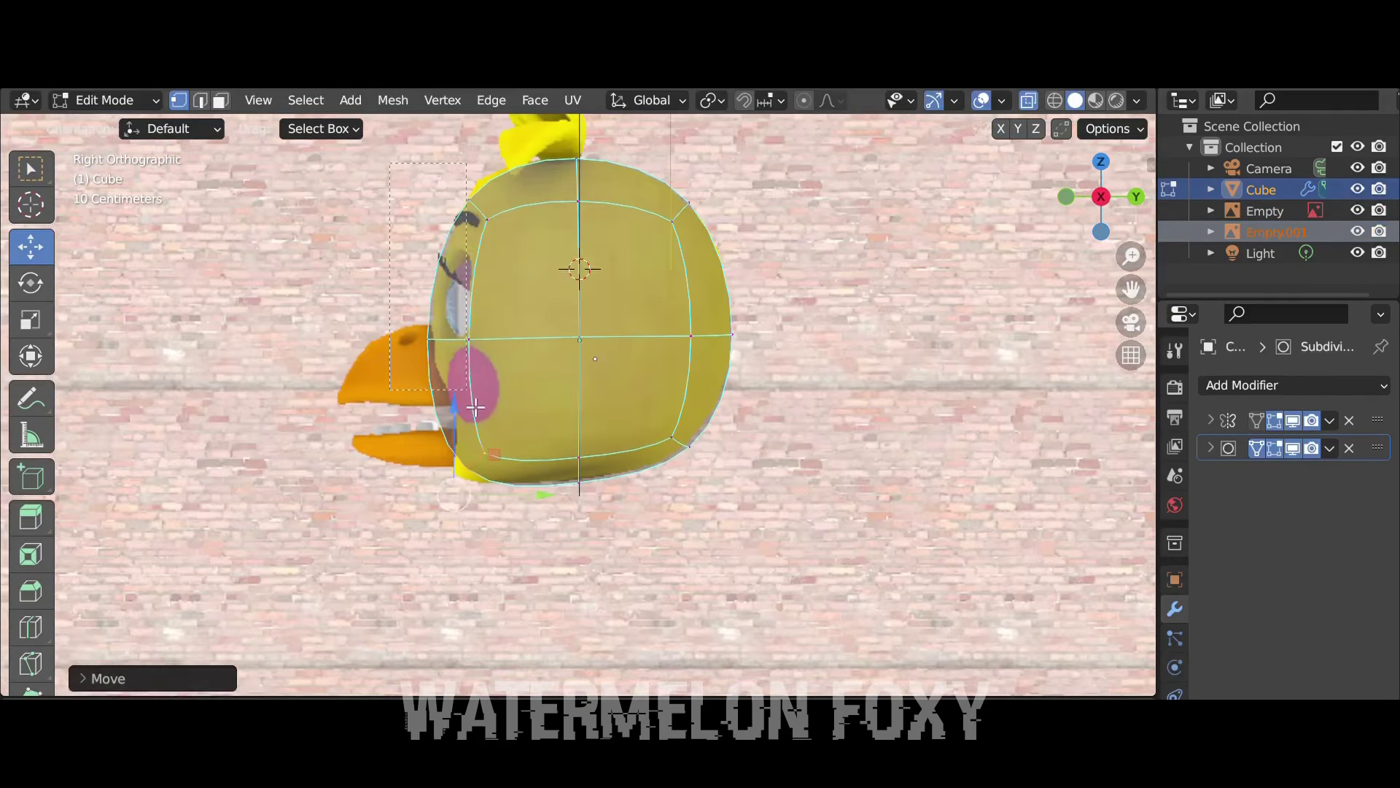
{"action": "key", "text": "g"}
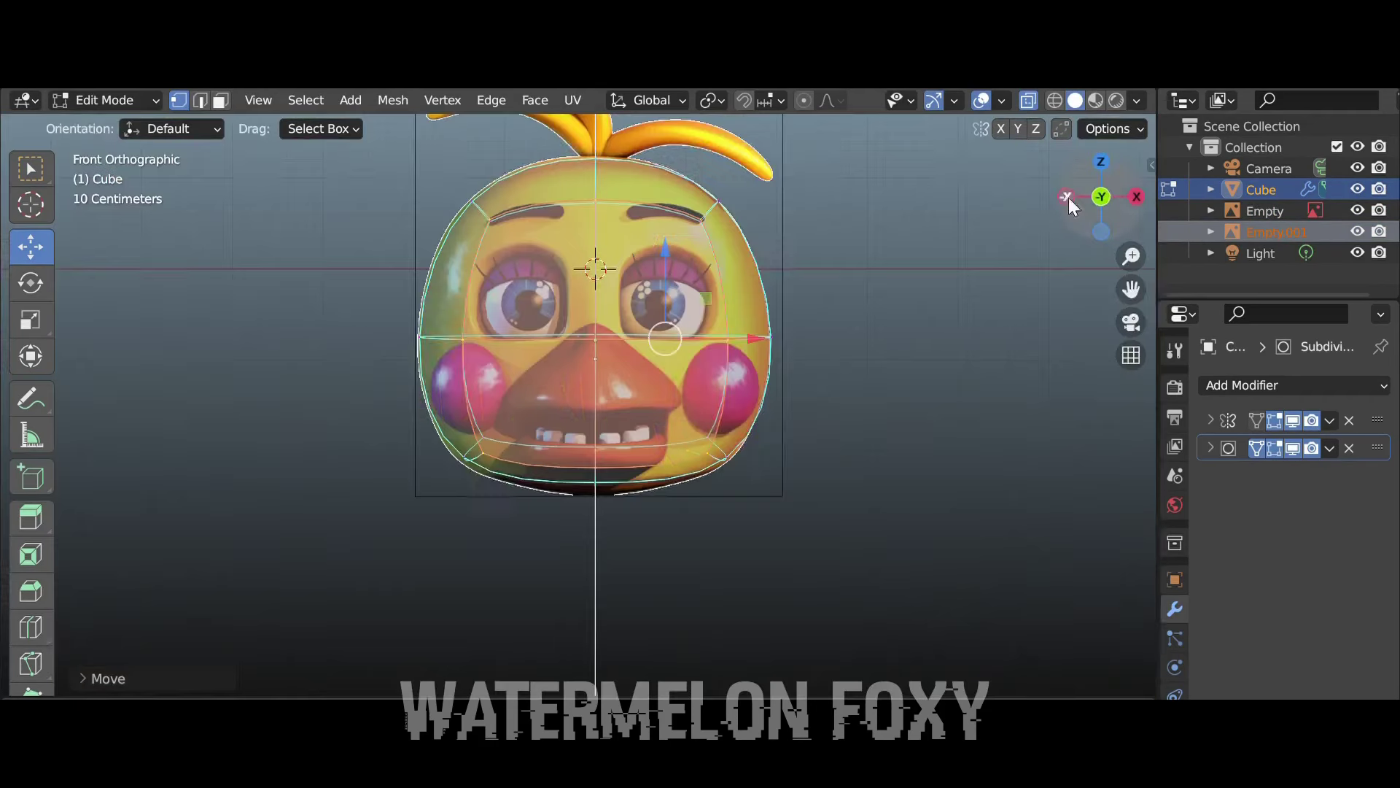
{"action": "left_click", "coordinate": [572, 539]}
{"action": "scroll", "coordinate": [530, 310], "scroll_direction": "up", "scroll_amount": 3}
{"action": "left_click", "coordinate": [30, 246]}
{"action": "left_click_drag", "start_coordinate": [423, 219], "coordinate": [439, 219]}
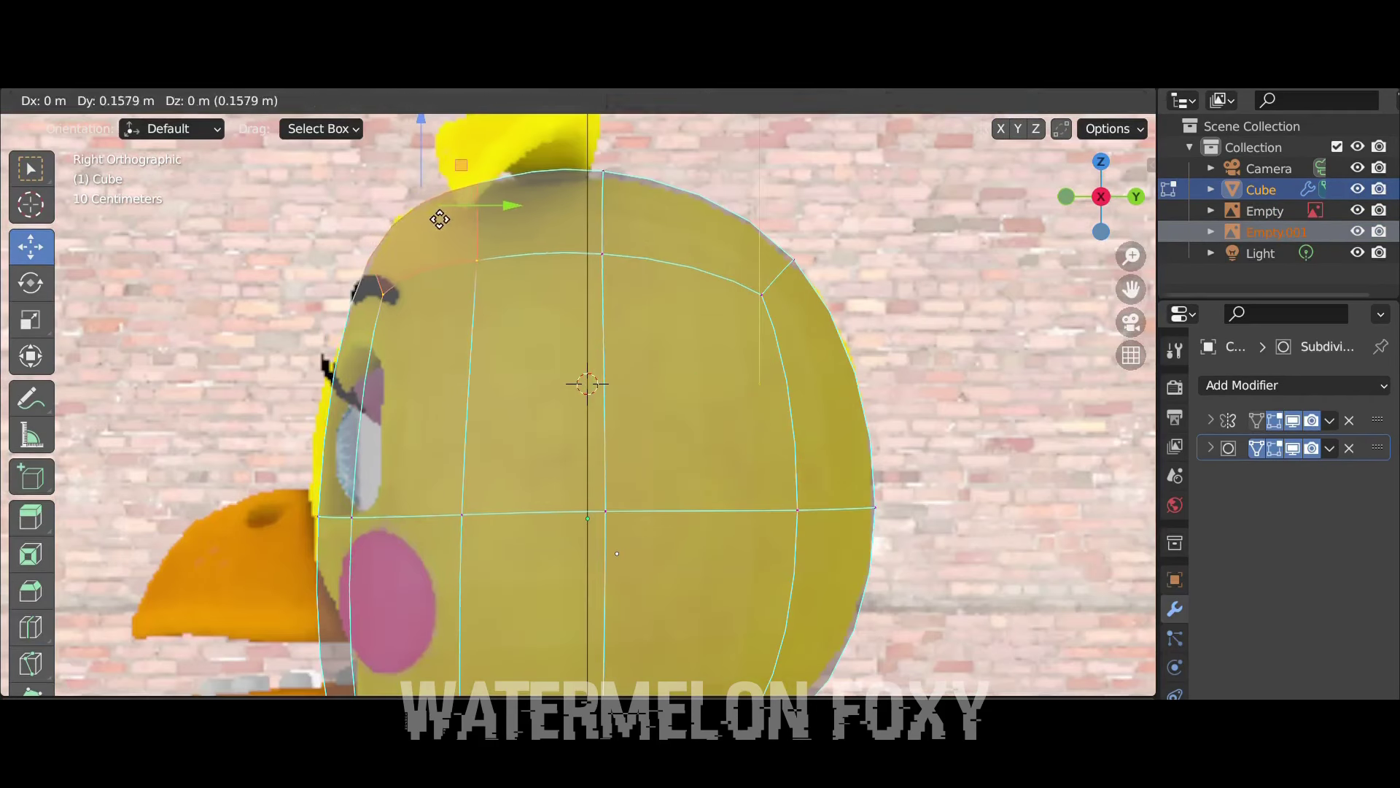
{"action": "left_click", "coordinate": [620, 249]}
{"action": "scroll", "coordinate": [620, 249], "scroll_direction": "down", "scroll_amount": 3}
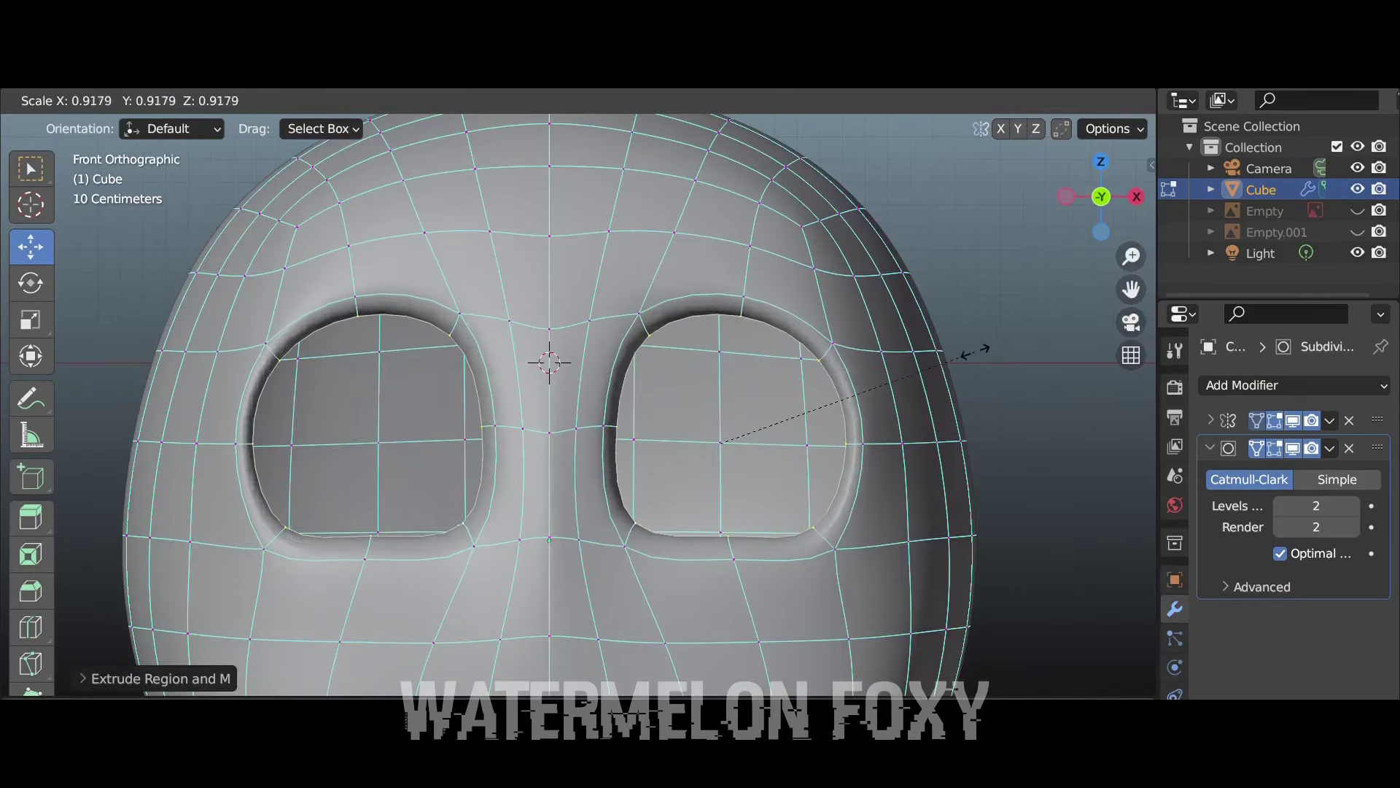
Move the eye-socket rim vertices to fit the reference eyes, checking from several angles
{"action": "left_click", "coordinate": [1103, 160]}
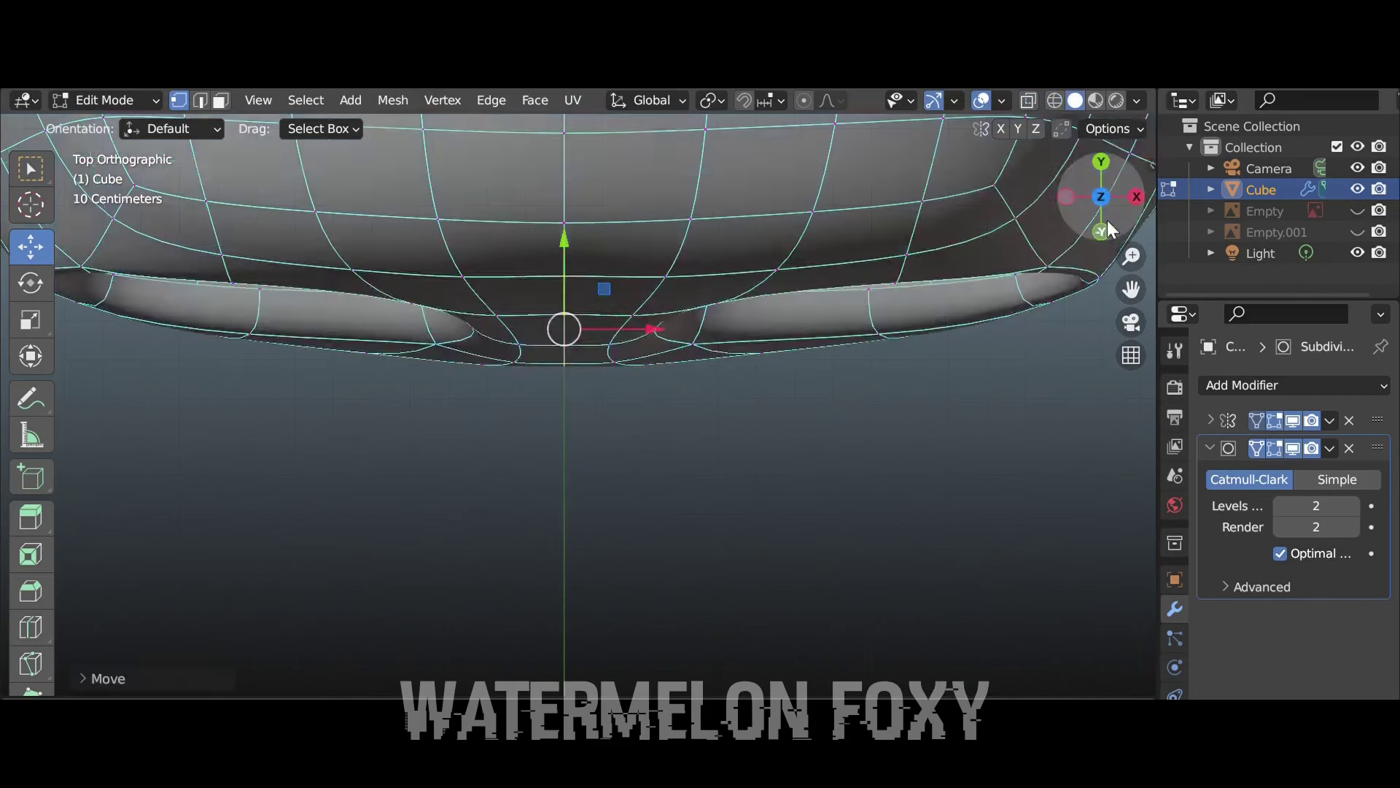
{"action": "left_click_drag", "start_coordinate": [1107, 220], "coordinate": [1150, 191]}
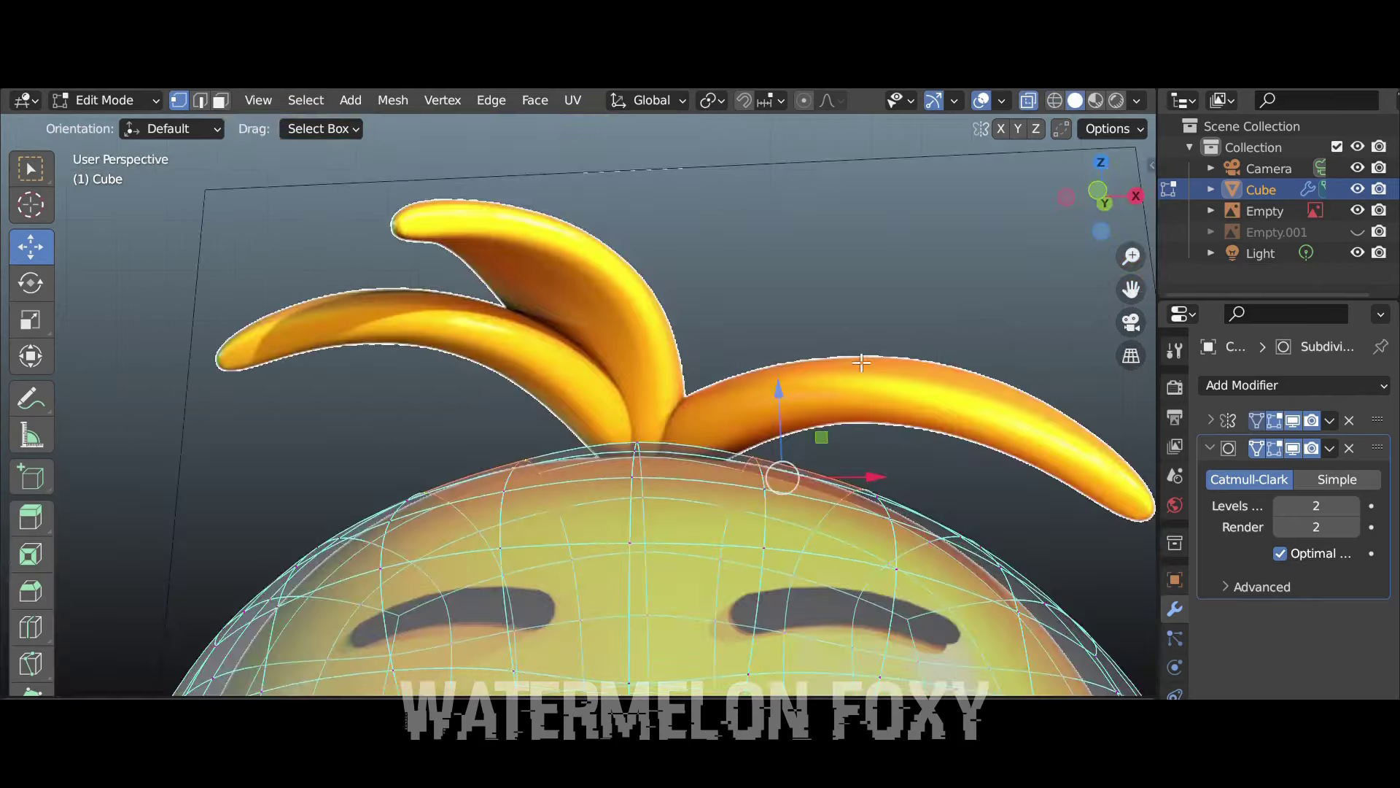
{"action": "left_click_drag", "start_coordinate": [591, 290], "coordinate": [845, 462]}
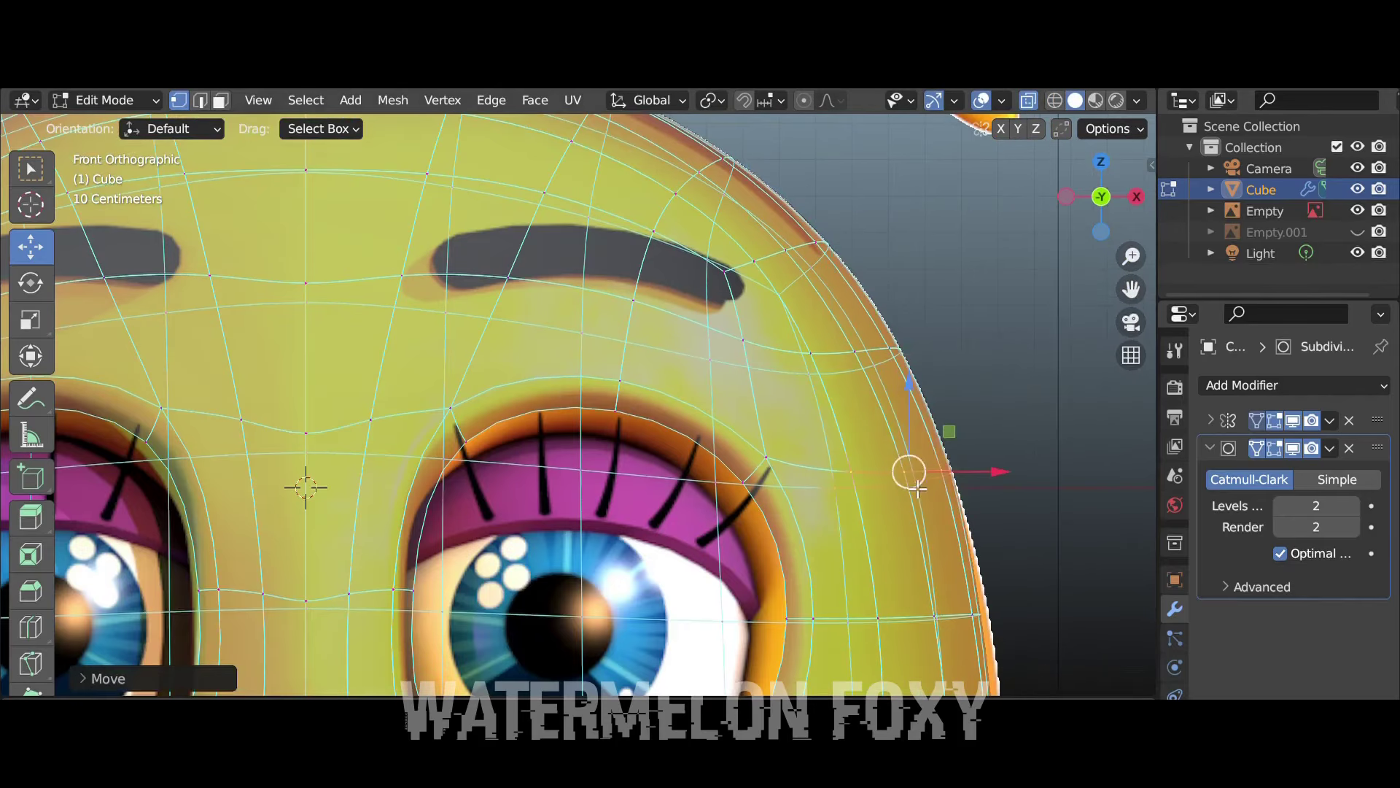
{"action": "middle_click_drag", "start_coordinate": [917, 489], "coordinate": [1129, 259], "text": "shift"}
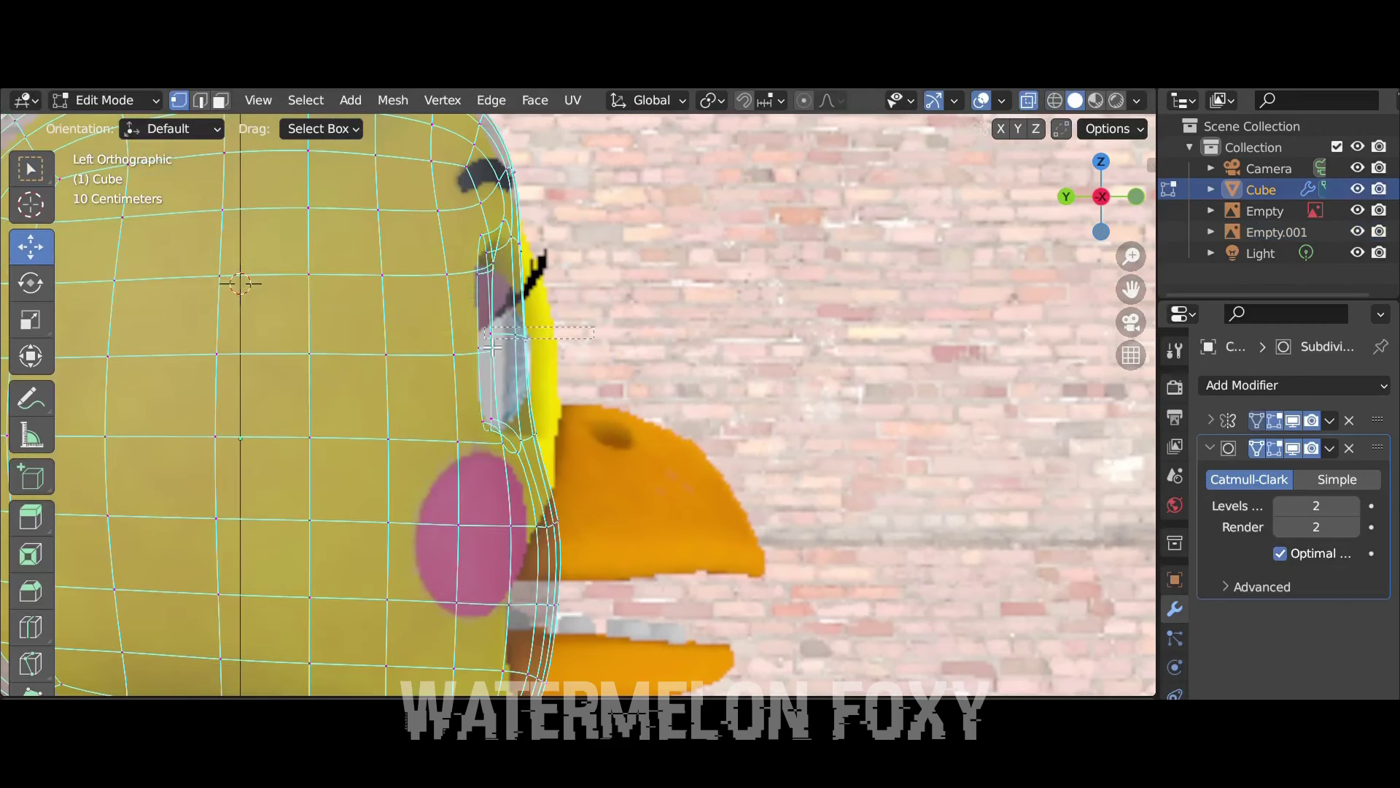
{"action": "left_click_drag", "start_coordinate": [1116, 211], "coordinate": [1072, 191]}
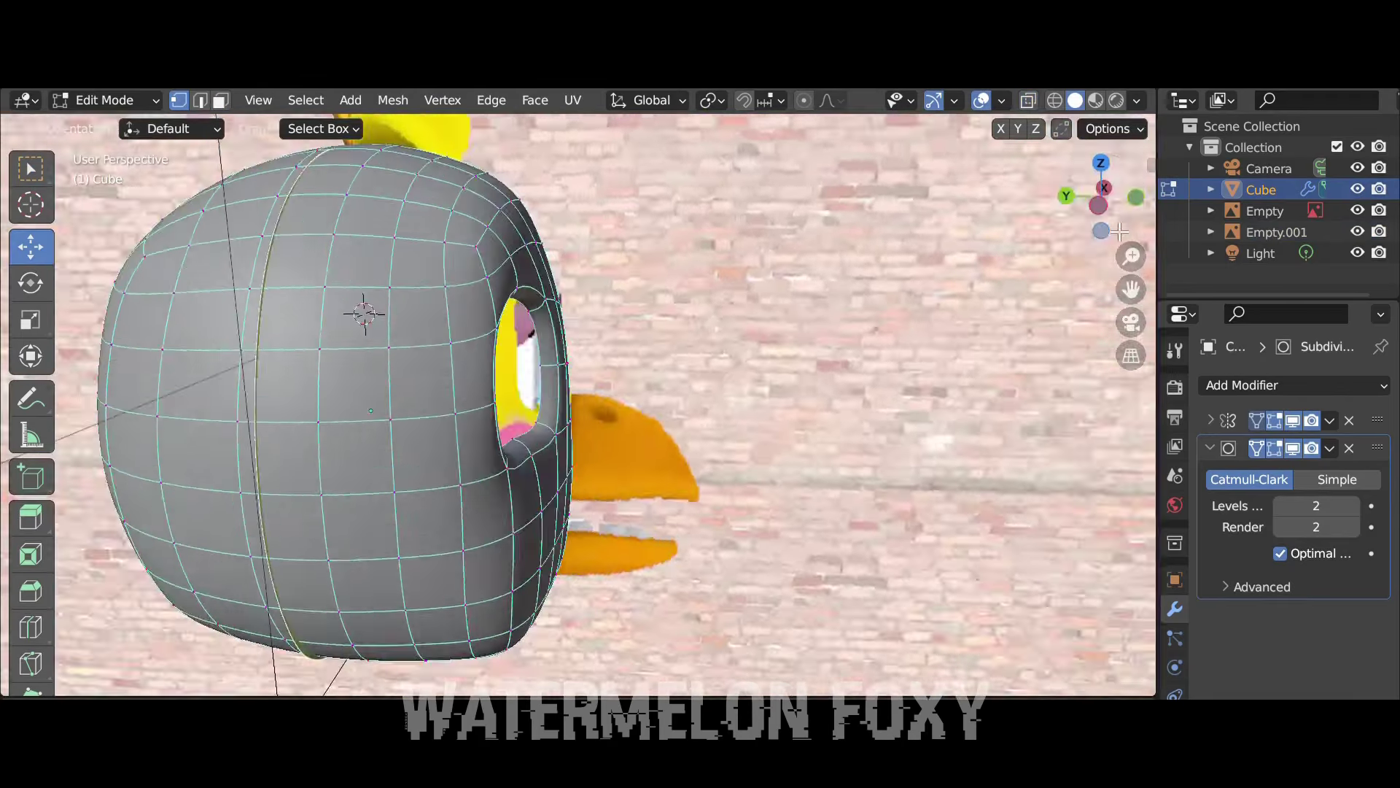
{"action": "key", "text": "g"}
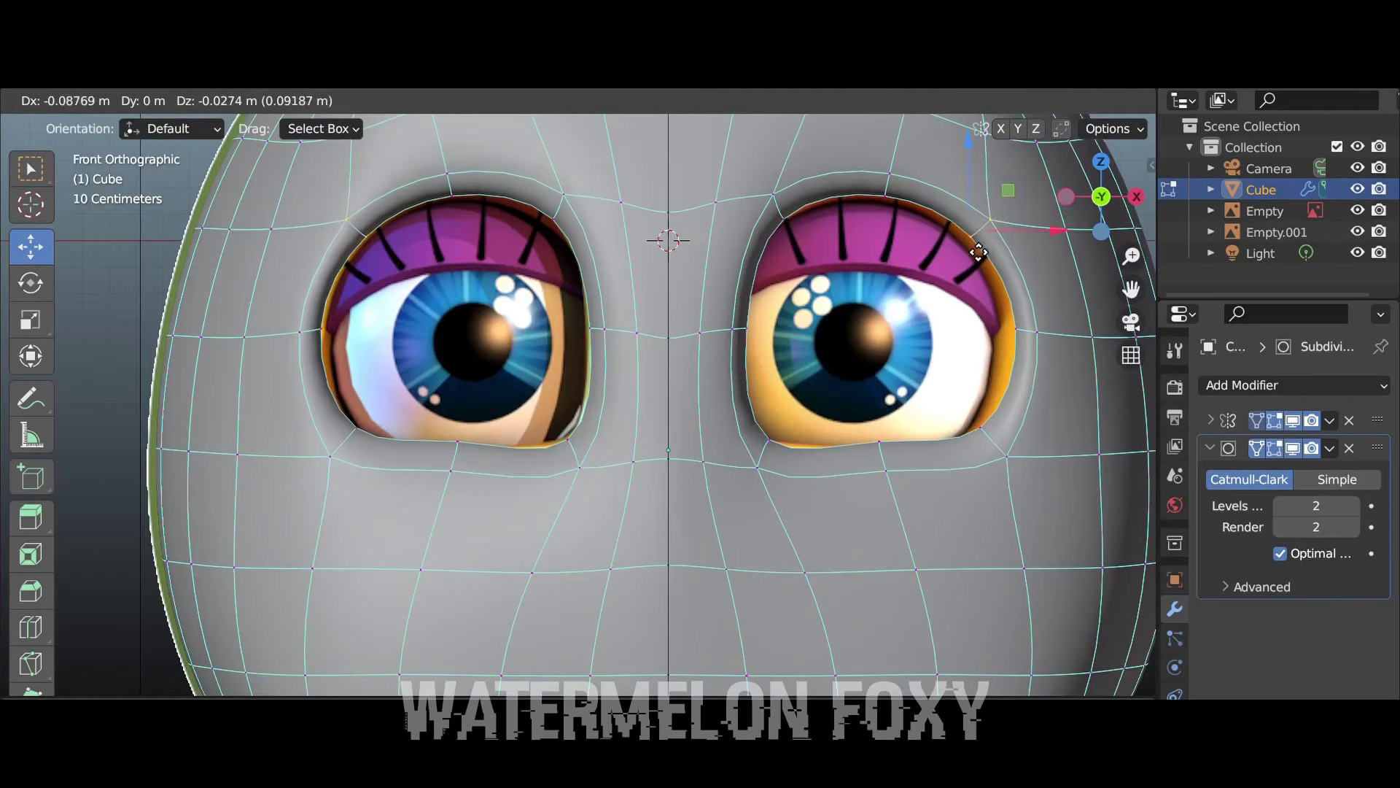
{"action": "key", "text": "g"}
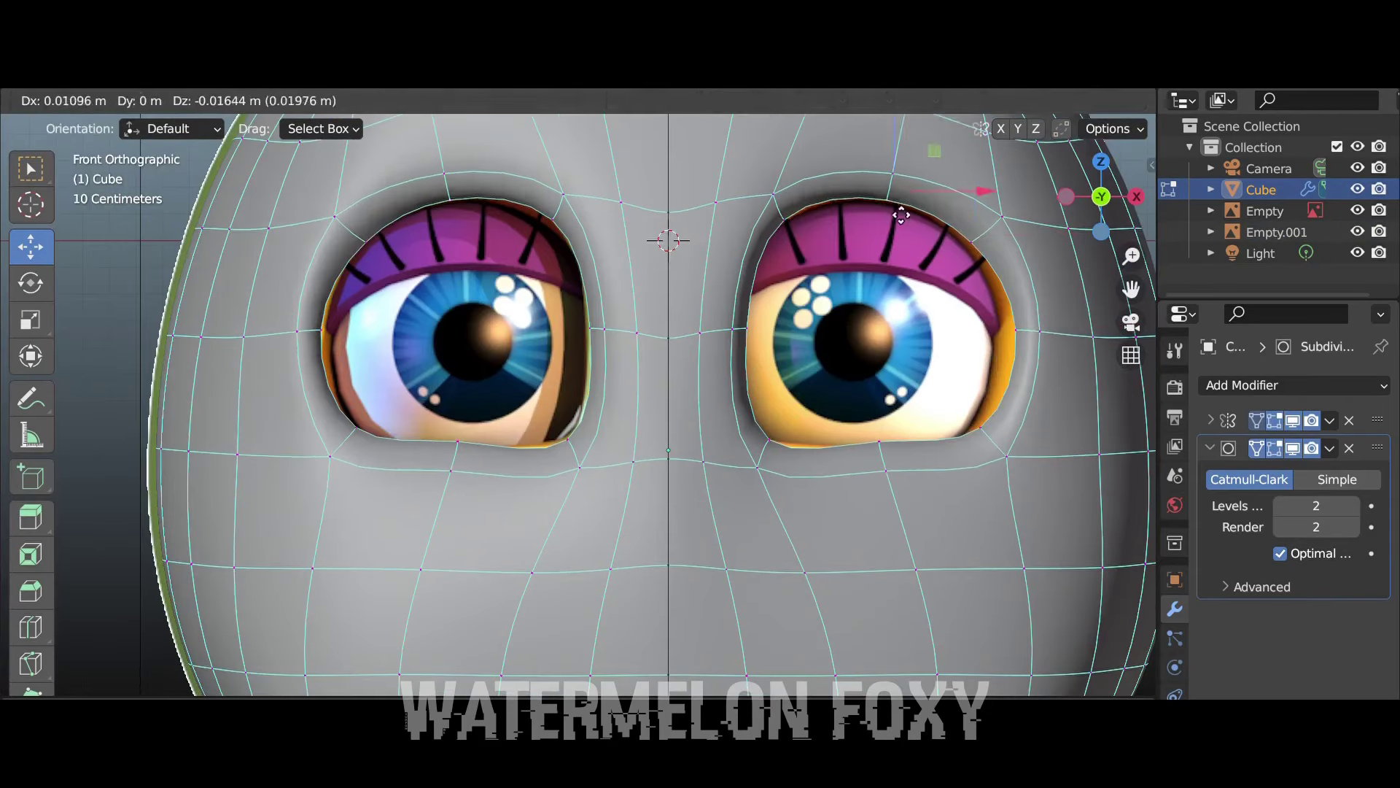
{"action": "left_click", "coordinate": [792, 441]}
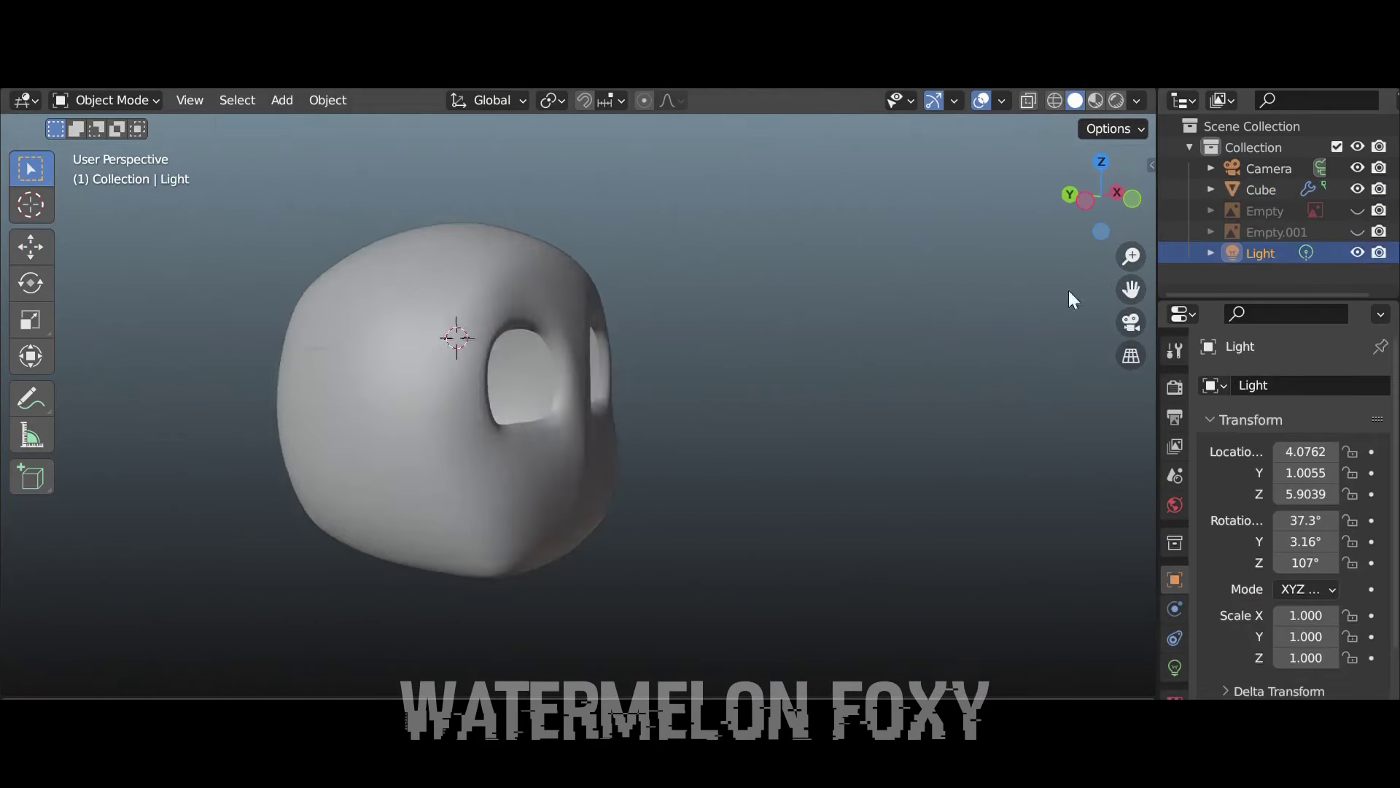
Scale the rear head vertices inward and move them forward to flatten the back bulge
{"action": "scroll", "coordinate": [598, 627], "scroll_direction": "up", "scroll_amount": 4}
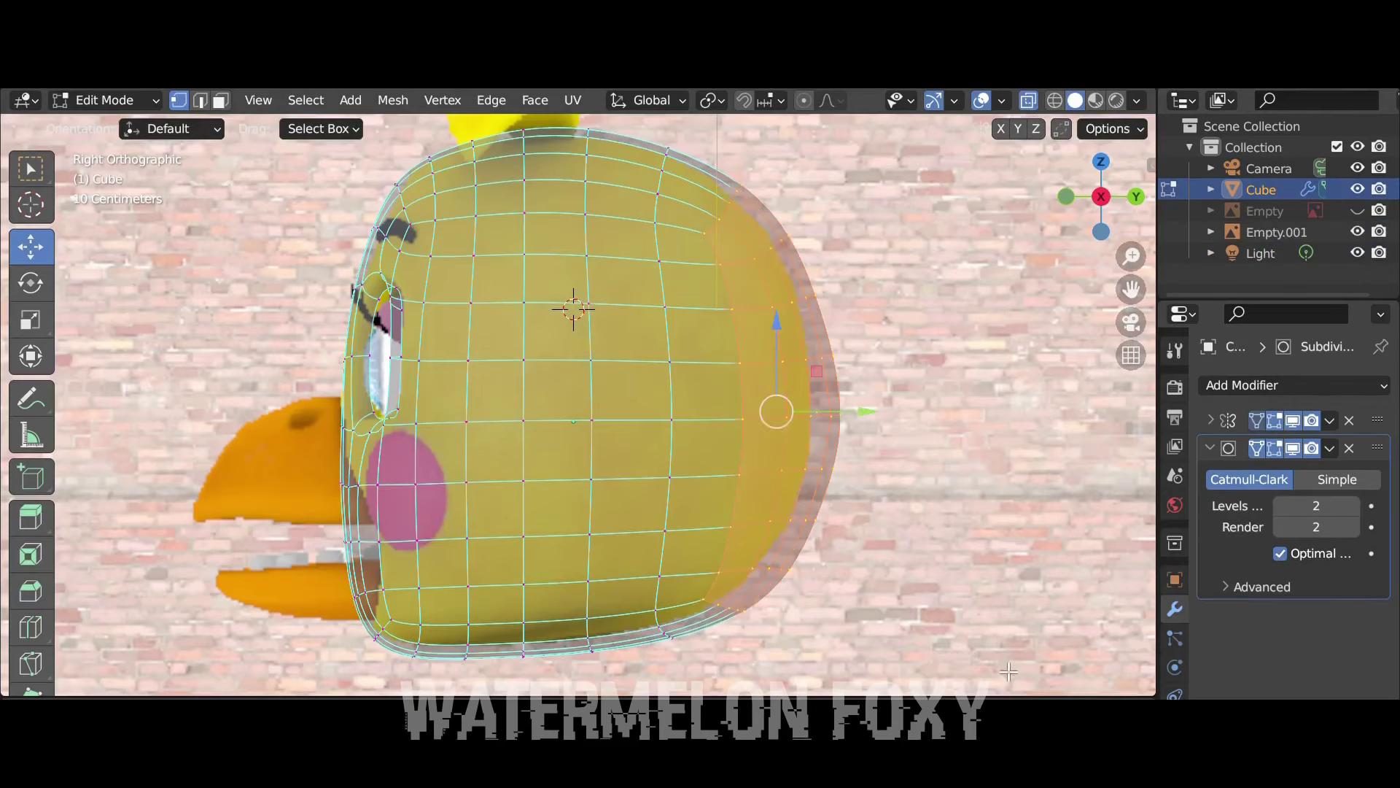
{"action": "key", "text": "s"}
{"action": "left_click", "coordinate": [758, 612]}
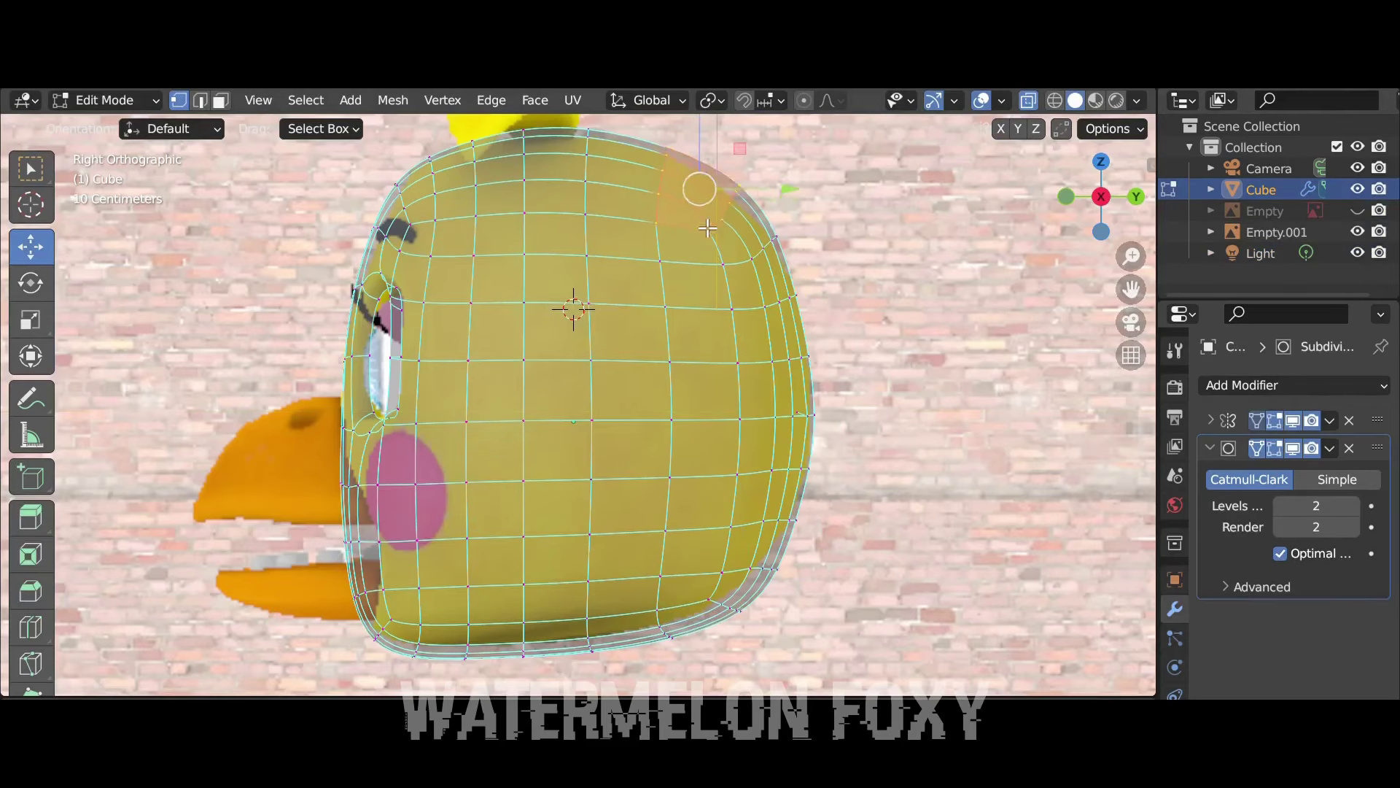
{"action": "key", "text": "g"}
{"action": "left_click", "coordinate": [722, 170]}
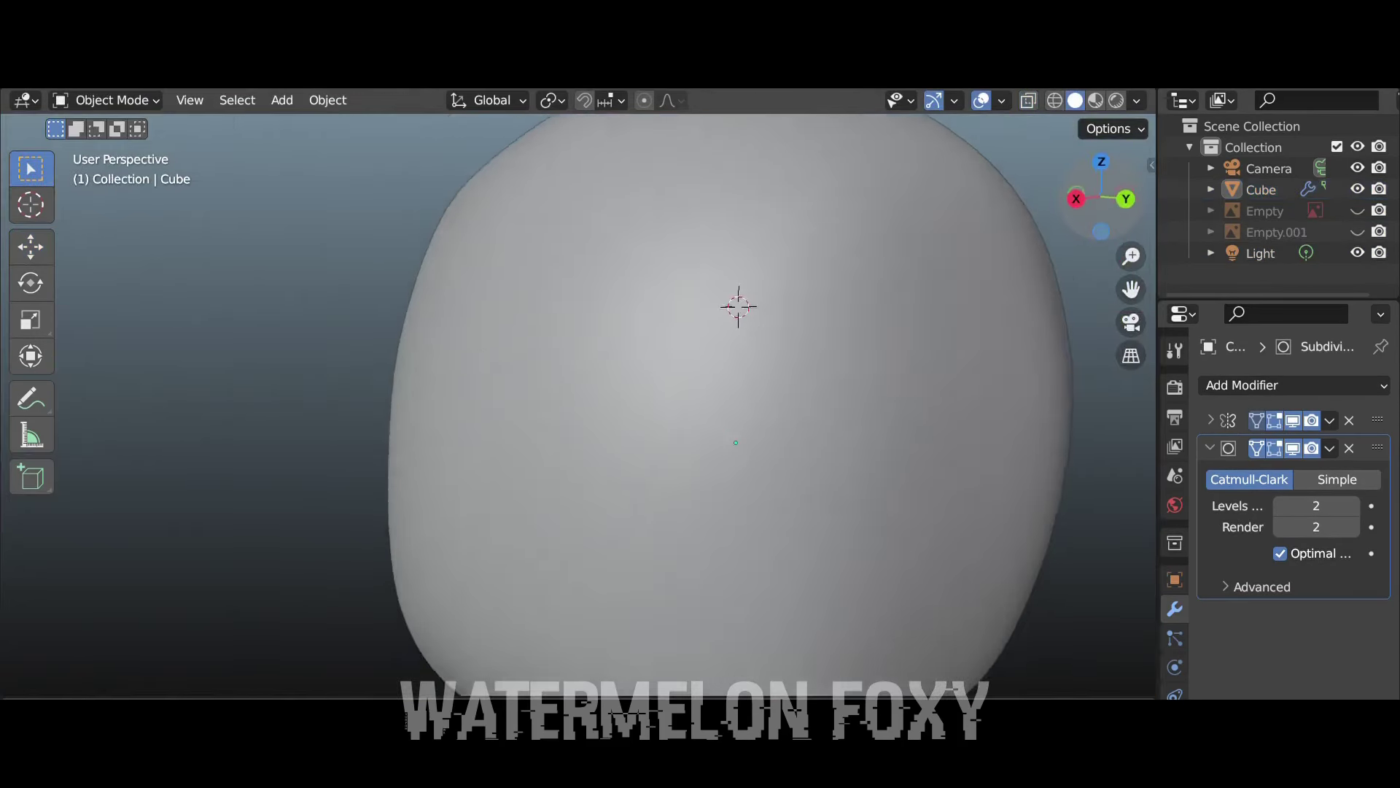
In wireframe, reposition the edge loop along the head's bottom, then deselect everything
{"action": "key", "text": "shift+z"}
{"action": "left_click", "coordinate": [689, 503], "text": "alt"}
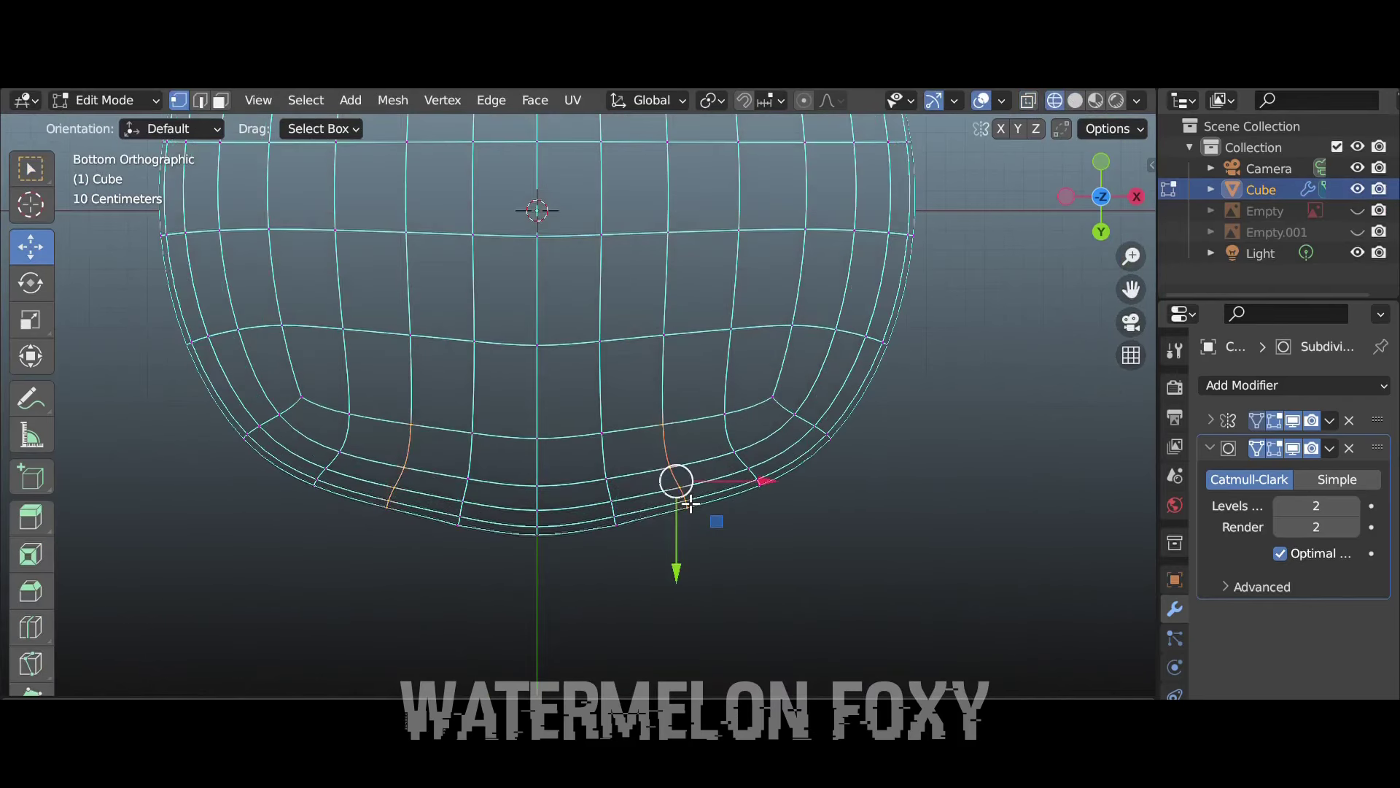
{"action": "left_click", "coordinate": [624, 533]}
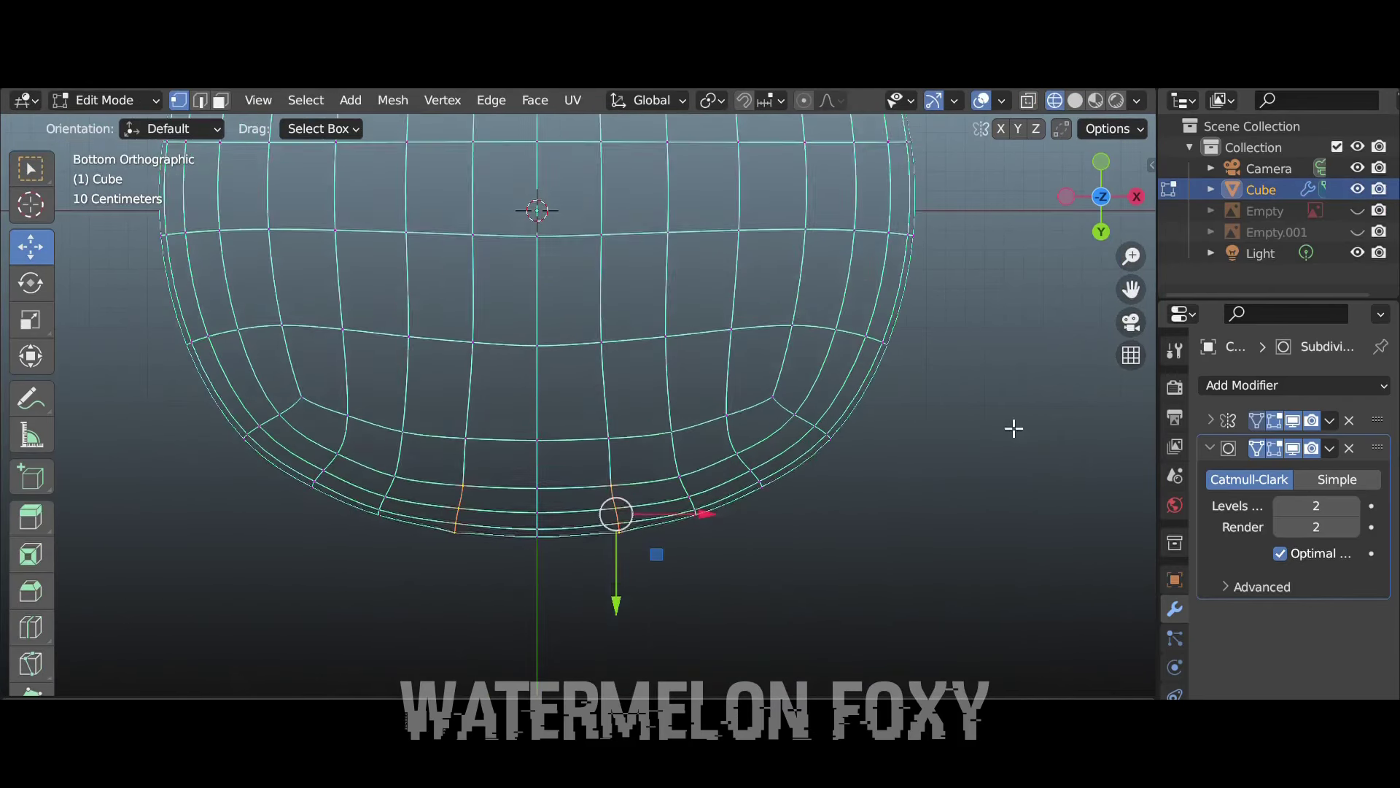
{"action": "scroll", "coordinate": [599, 577], "scroll_direction": "up", "scroll_amount": 3}
{"action": "key", "text": "alt+a"}
{"action": "scroll", "coordinate": [770, 353], "scroll_direction": "down", "scroll_amount": 5}
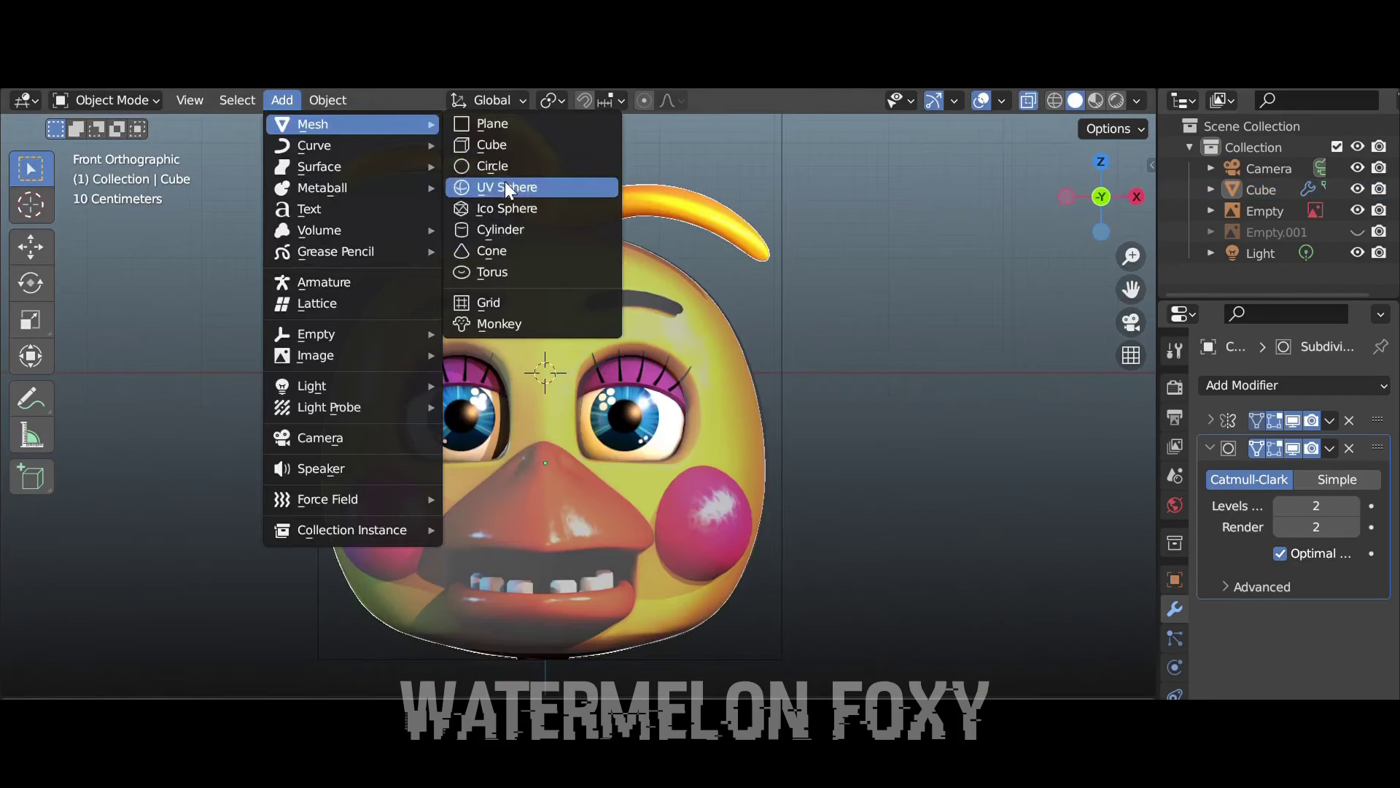
Add a UV sphere, then move and narrow it onto the cheek
{"action": "left_click", "coordinate": [508, 188]}
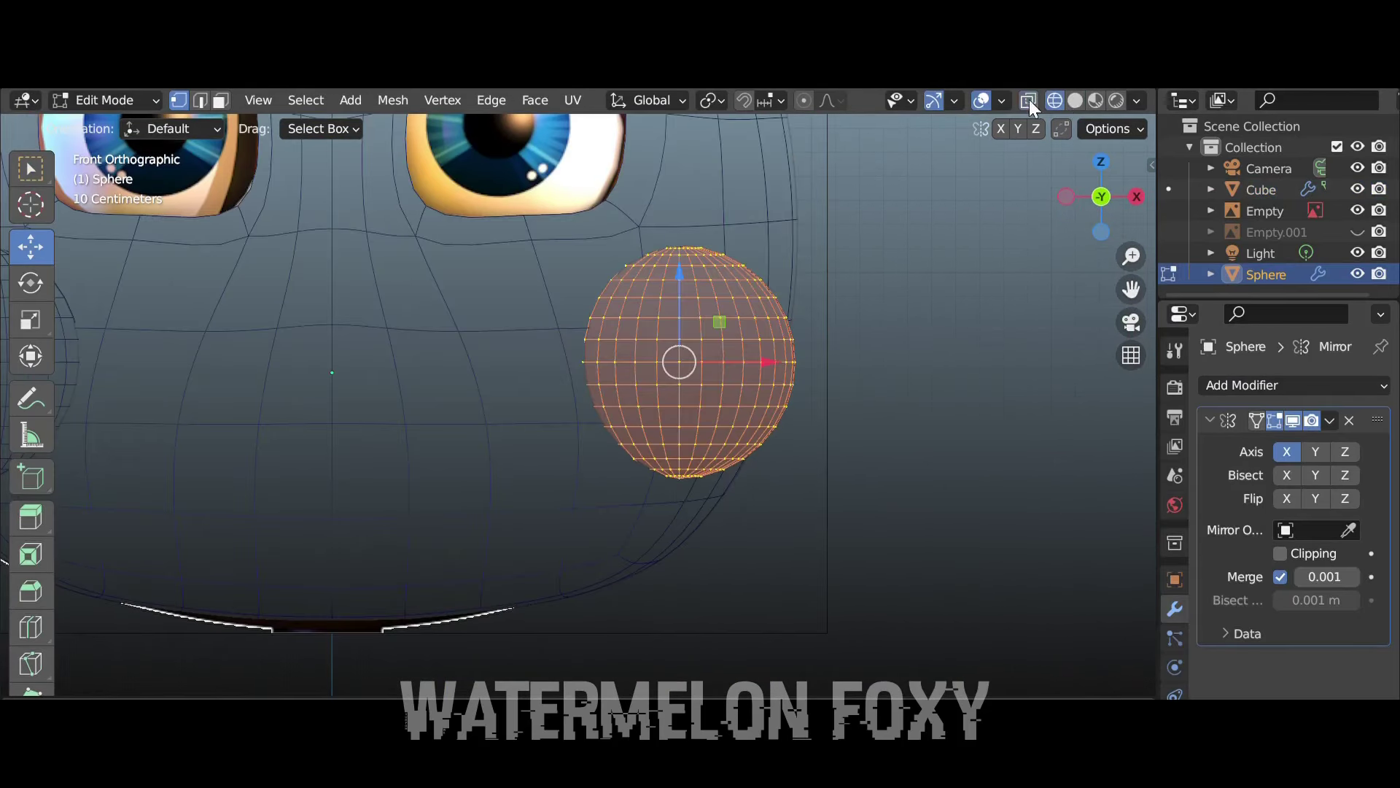
{"action": "left_click", "coordinate": [1029, 102]}
{"action": "key", "text": "g"}
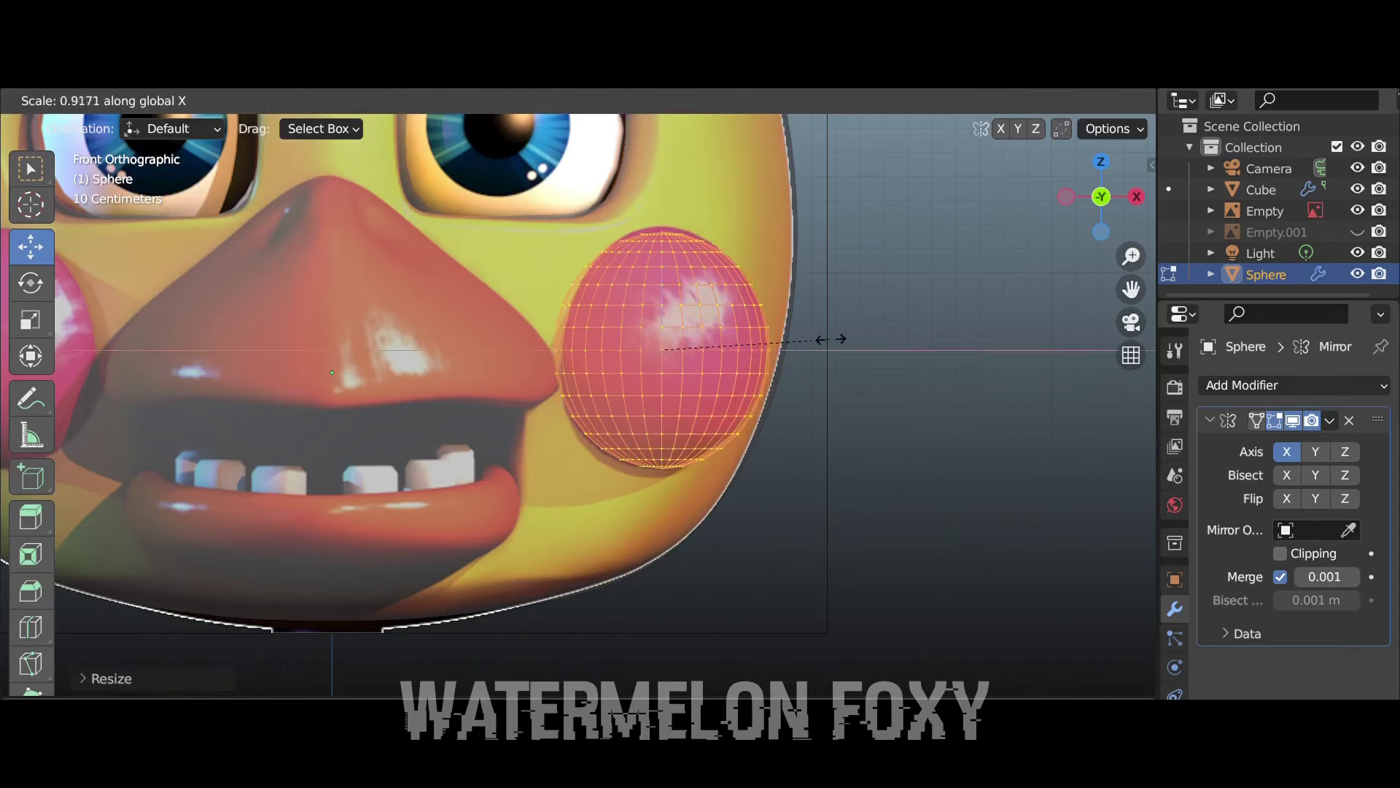
{"action": "left_click", "coordinate": [831, 339]}
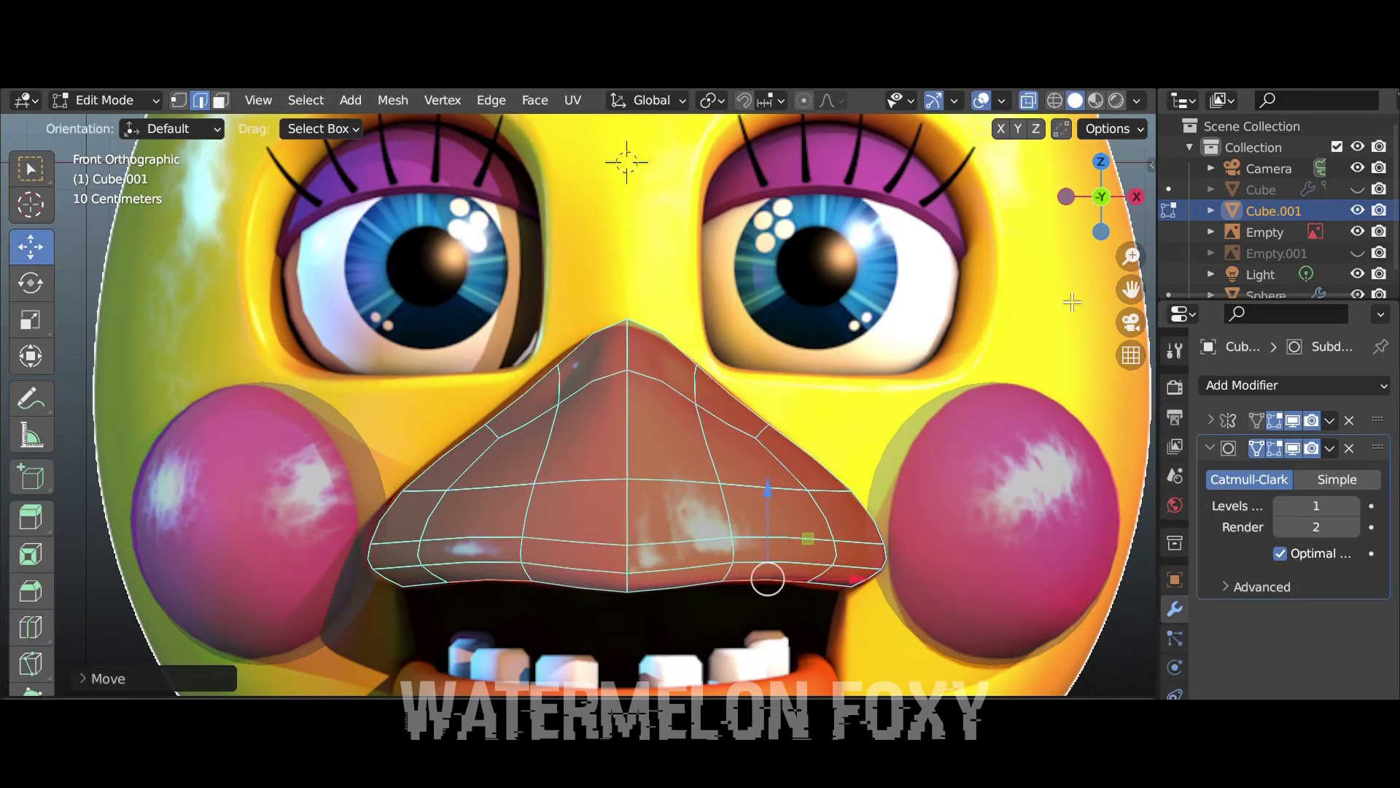
From the side view, pull the beak's top vertex backward to shape its profile
{"action": "key", "text": "KP_3"}
{"action": "key", "text": "g"}
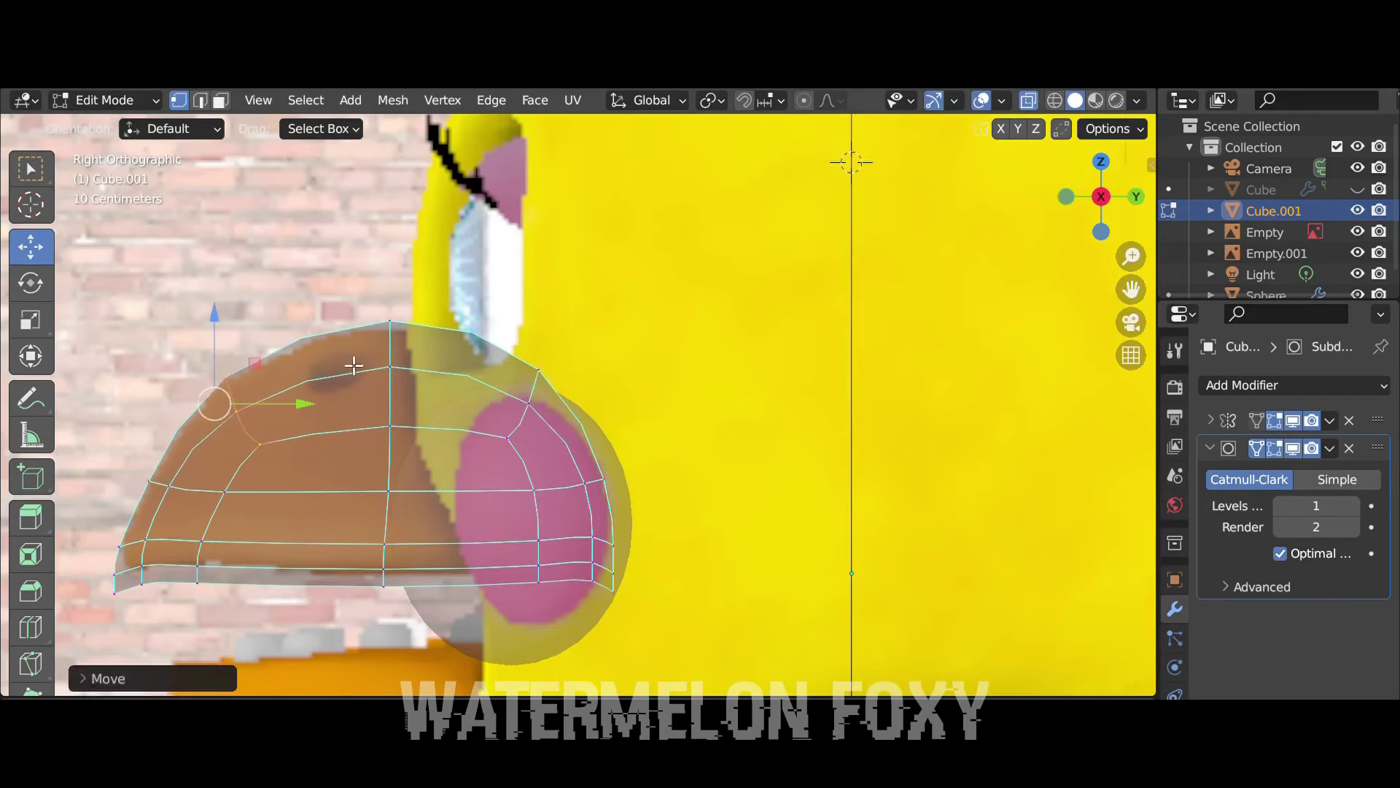
{"action": "key", "text": "ctrl+z"}
{"action": "key", "text": "ctrl+z"}
{"action": "key", "text": "ctrl+z"}
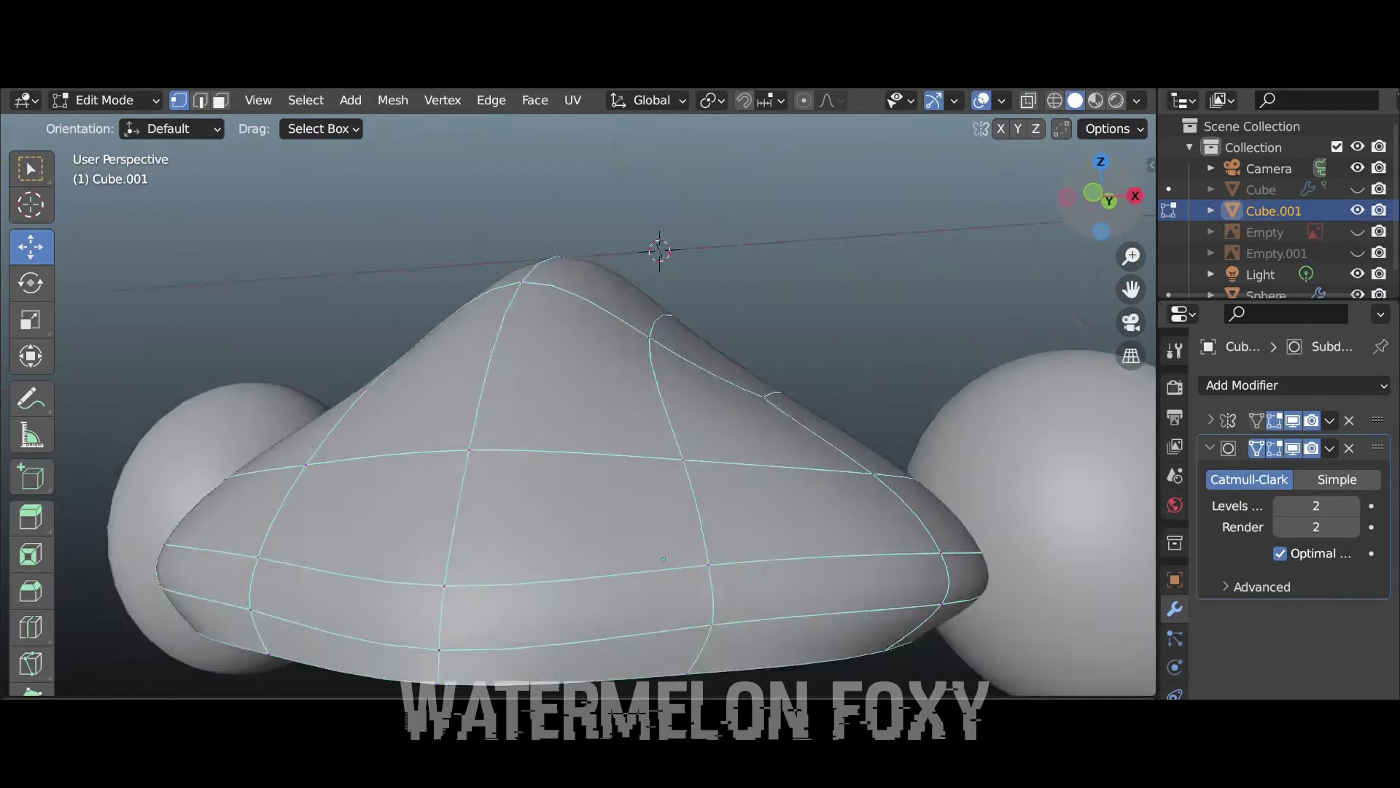
{"action": "key", "text": "g"}
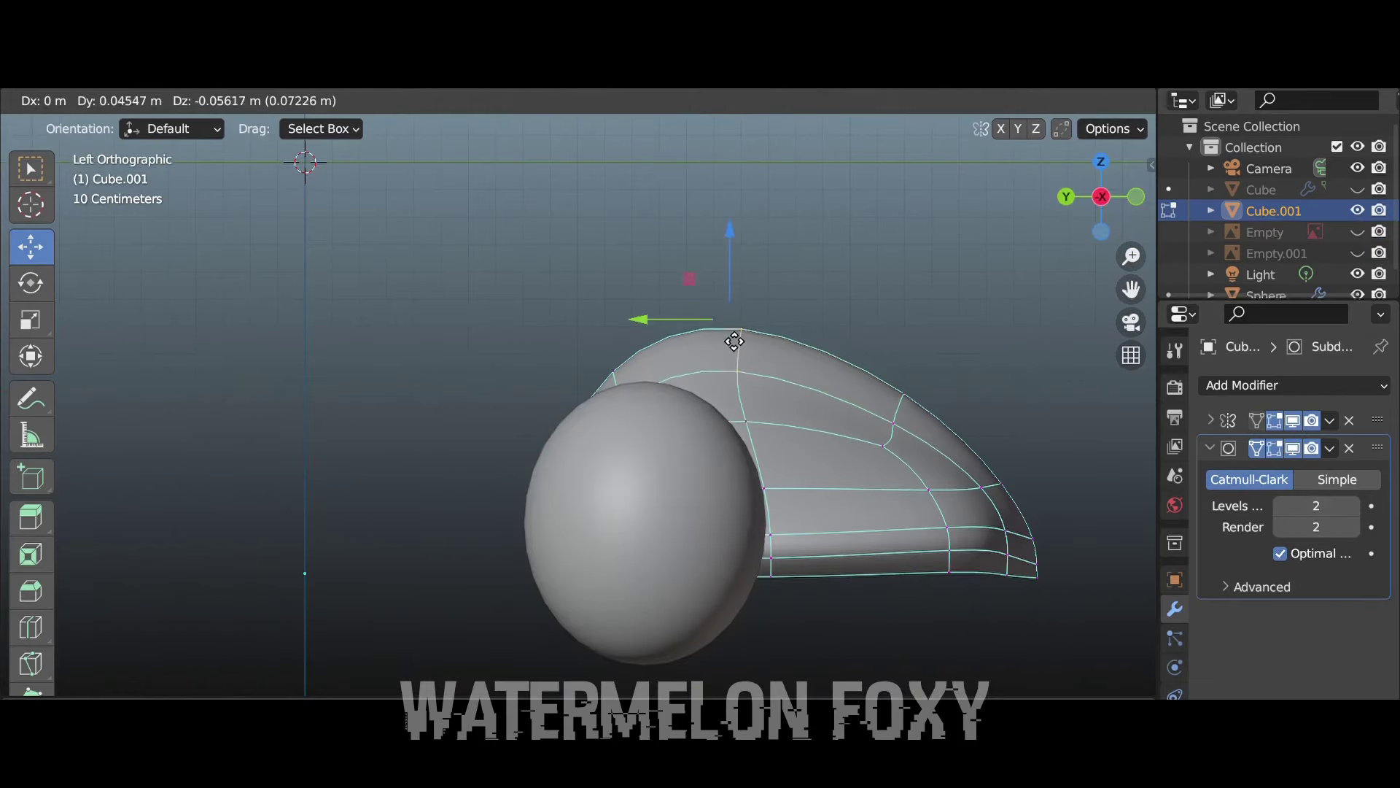
{"action": "middle_click_drag", "start_coordinate": [1007, 406], "coordinate": [111, 643]}
{"action": "key", "text": "alt+z"}
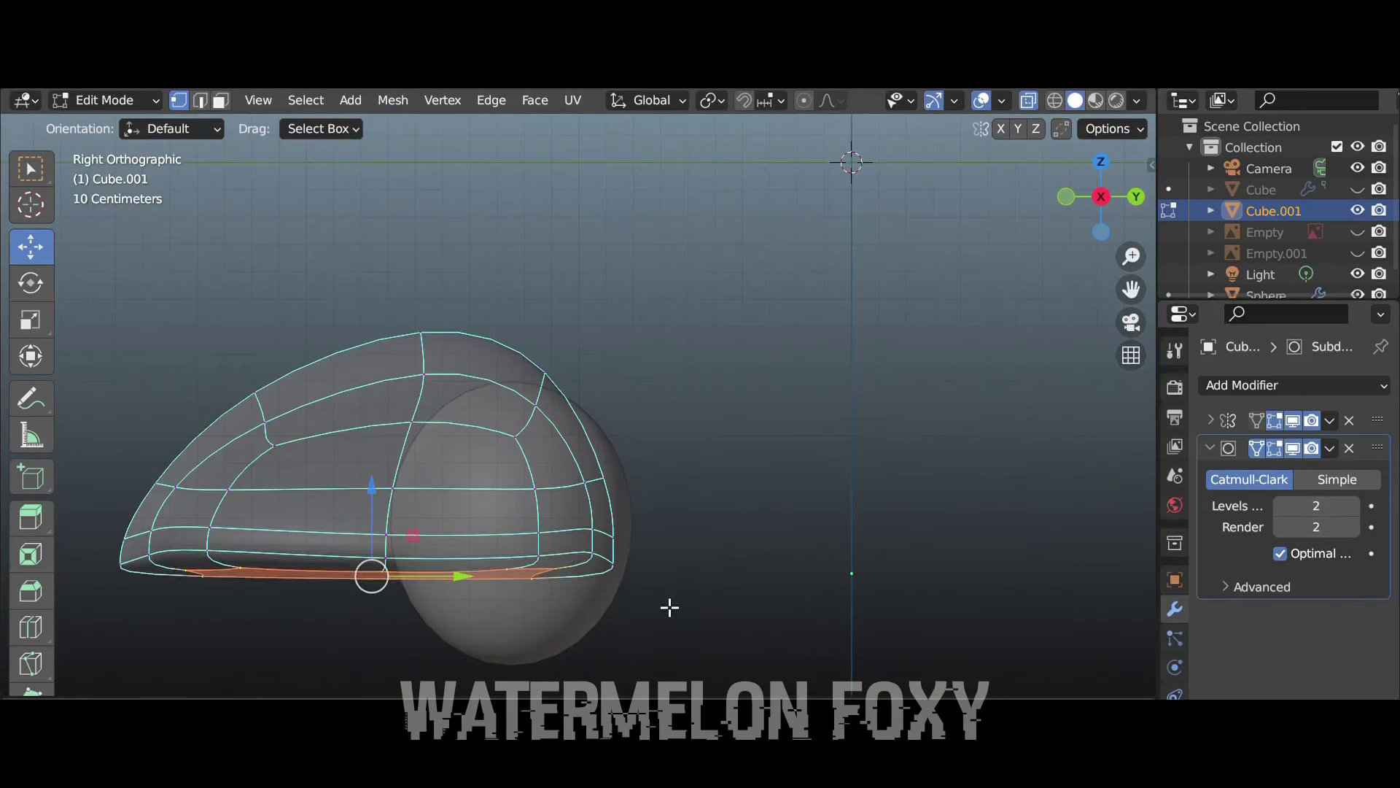
{"action": "mouse_move", "coordinate": [669, 607]}
{"action": "middle_mouse_down"}
{"action": "mouse_move", "coordinate": [1088, 199]}
{"action": "mouse_move", "coordinate": [981, 170]}
{"action": "mouse_move", "coordinate": [657, 365]}
{"action": "mouse_move", "coordinate": [768, 477]}
{"action": "middle_mouse_up"}
Extrude the beak's bottom face and scale it
{"action": "key", "text": "3"}
{"action": "key", "text": "alt+z"}
{"action": "key", "text": "e"}
{"action": "scroll", "coordinate": [980, 171], "scroll_direction": "up", "scroll_amount": 2}
{"action": "key", "text": "s"}
{"action": "key", "text": "Tab"}
{"action": "key", "text": "Tab"}
Adjust the beak's lower vertices from the top view and reposition the whole beak
{"action": "key", "text": "KP_7"}
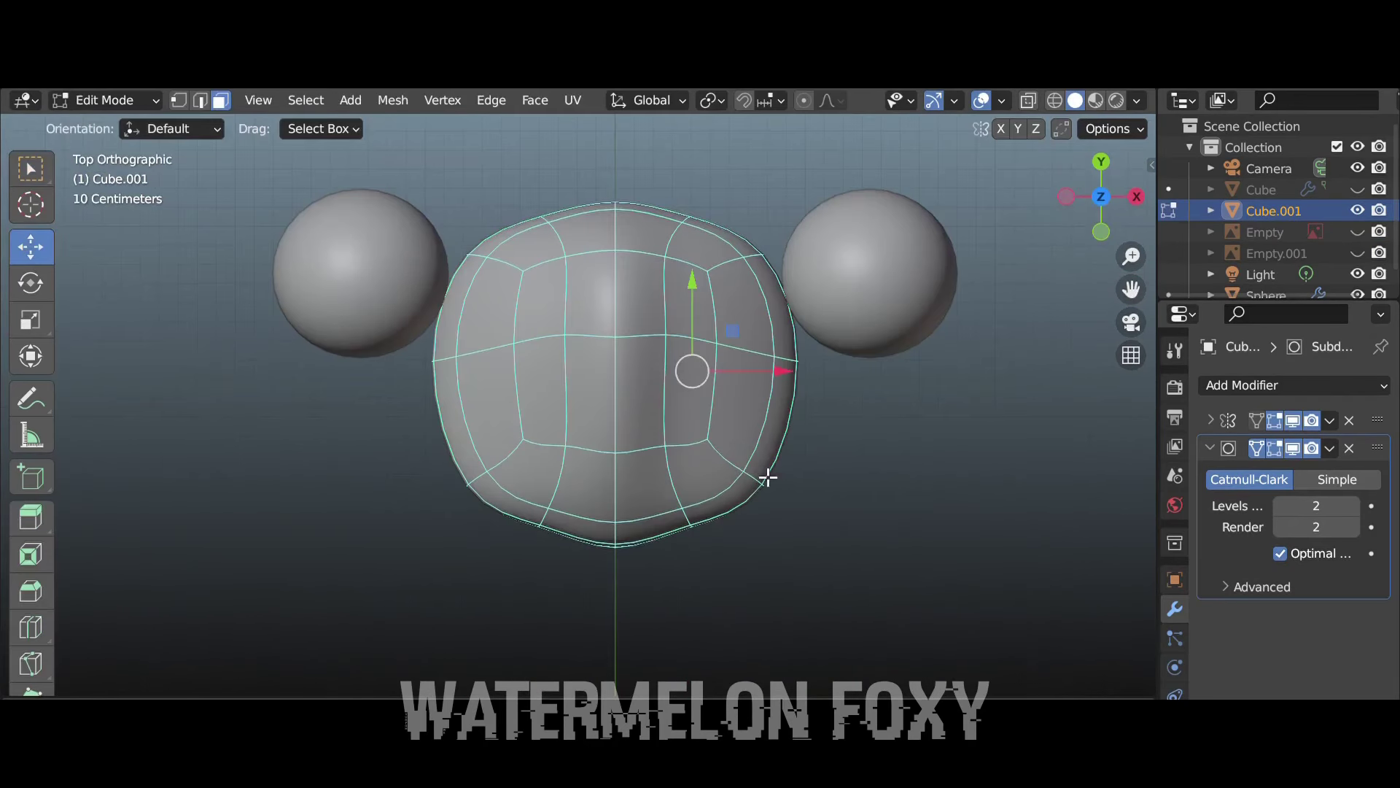
{"action": "left_click", "coordinate": [753, 476]}
{"action": "left_click_drag", "start_coordinate": [754, 391], "coordinate": [760, 409]}
{"action": "key", "text": "alt+z"}
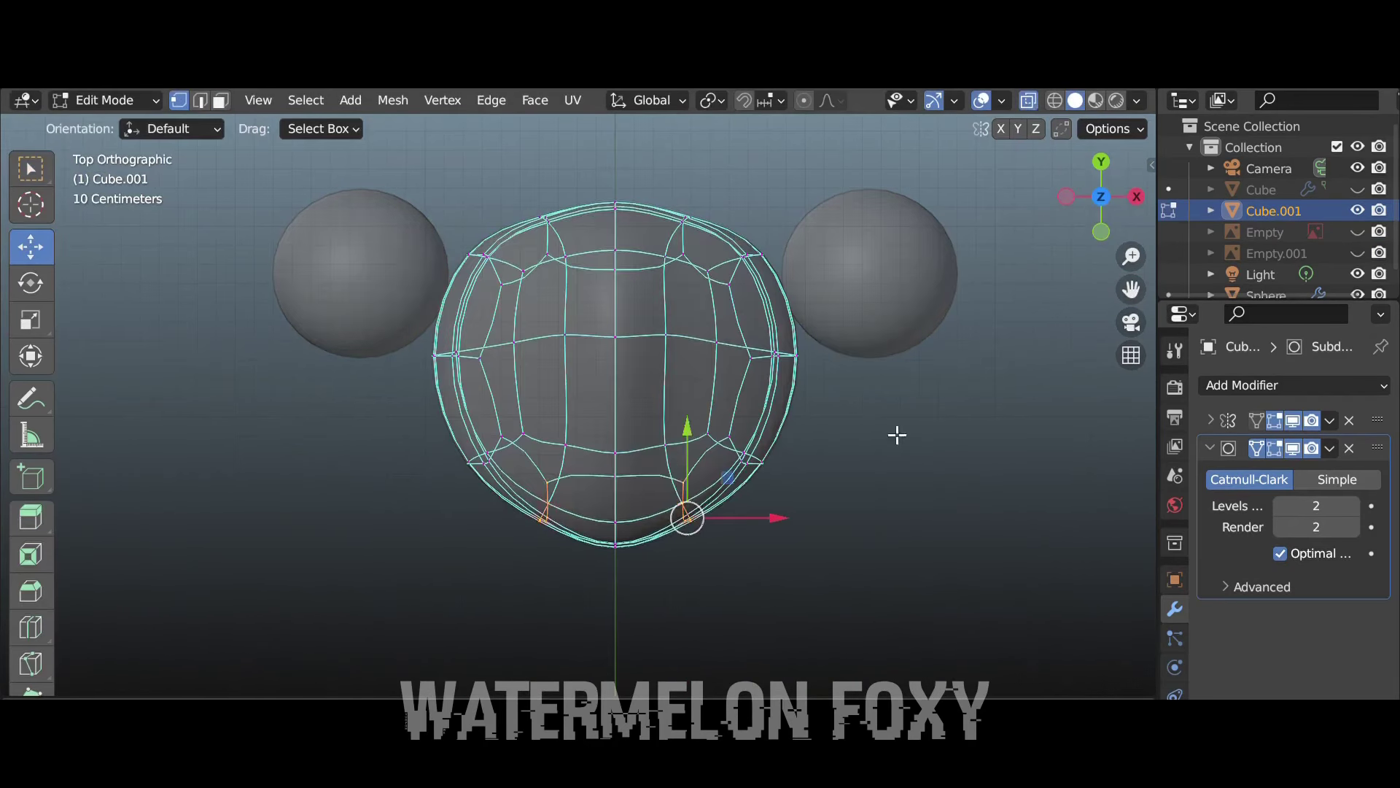
{"action": "key", "text": "g"}
{"action": "left_click", "coordinate": [703, 566]}
{"action": "key", "text": "alt+z"}
{"action": "key", "text": "alt+z"}
{"action": "left_click", "coordinate": [930, 460]}
{"action": "key", "text": "a"}
{"action": "key", "text": "g"}
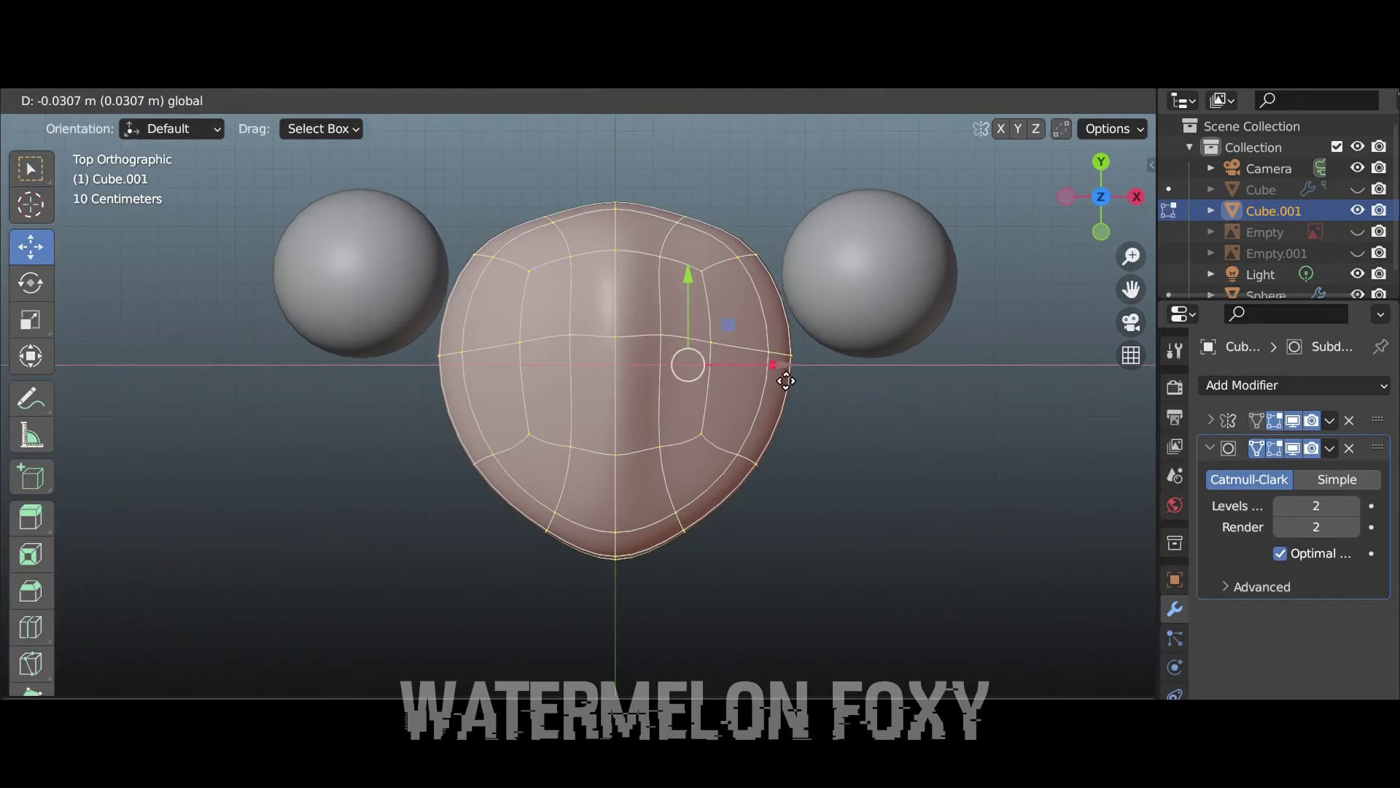
{"action": "left_click", "coordinate": [781, 369]}
{"action": "middle_click_drag", "start_coordinate": [781, 369], "coordinate": [758, 425]}
Inset the two top faces of the beak and shrink them into nostrils
{"action": "key", "text": "3"}
{"action": "left_click", "coordinate": [744, 408], "text": "shift"}
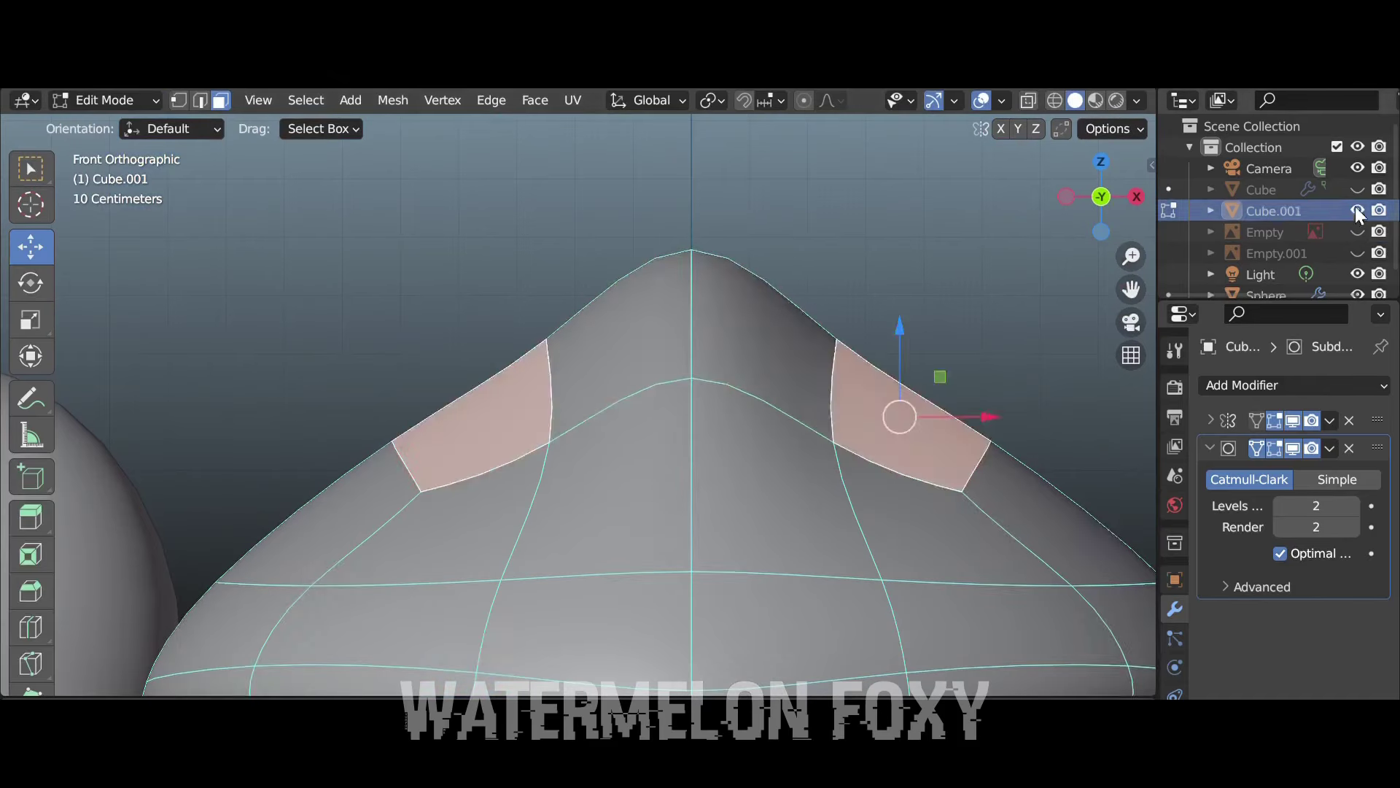
{"action": "key", "text": "i"}
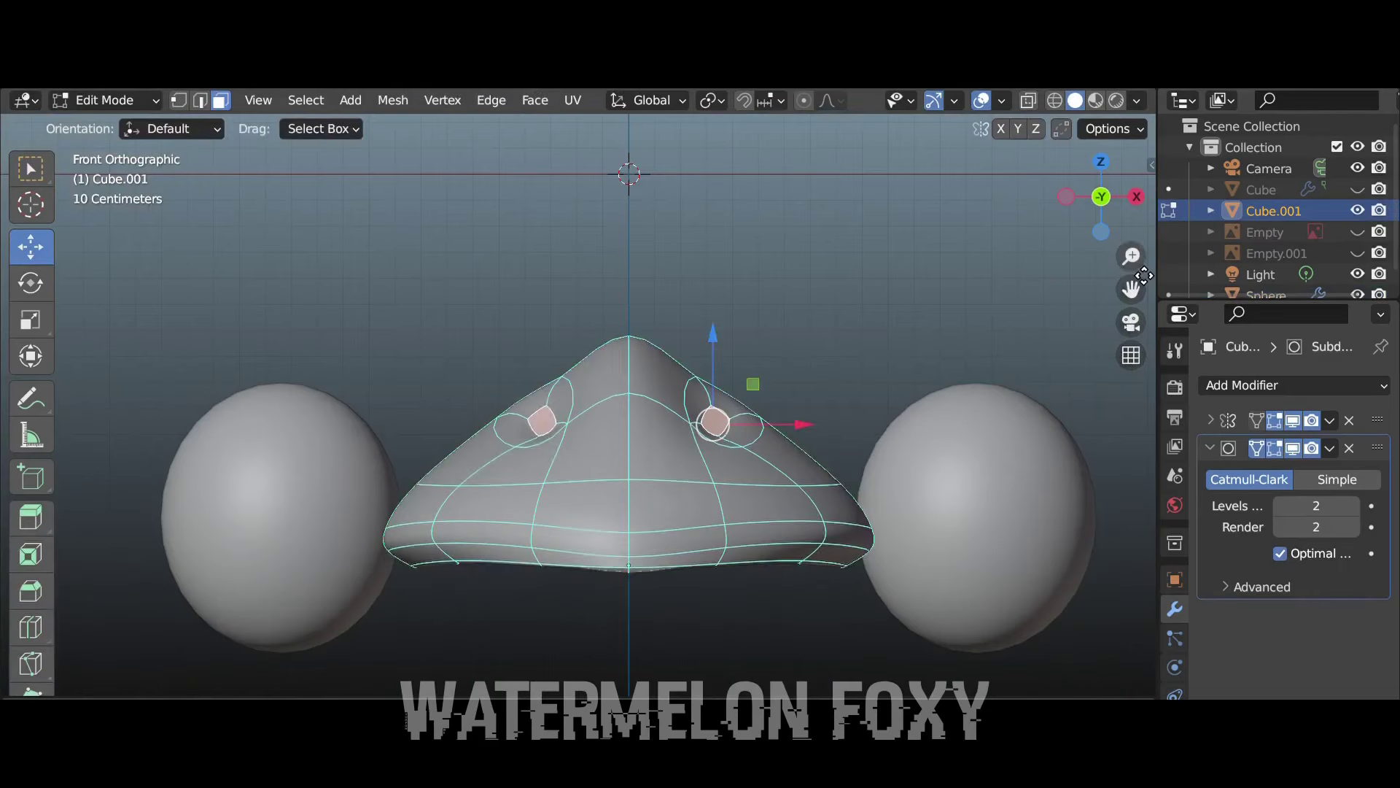
{"action": "scroll", "coordinate": [1144, 276], "scroll_direction": "up", "scroll_amount": 4}
{"action": "key", "text": "s"}
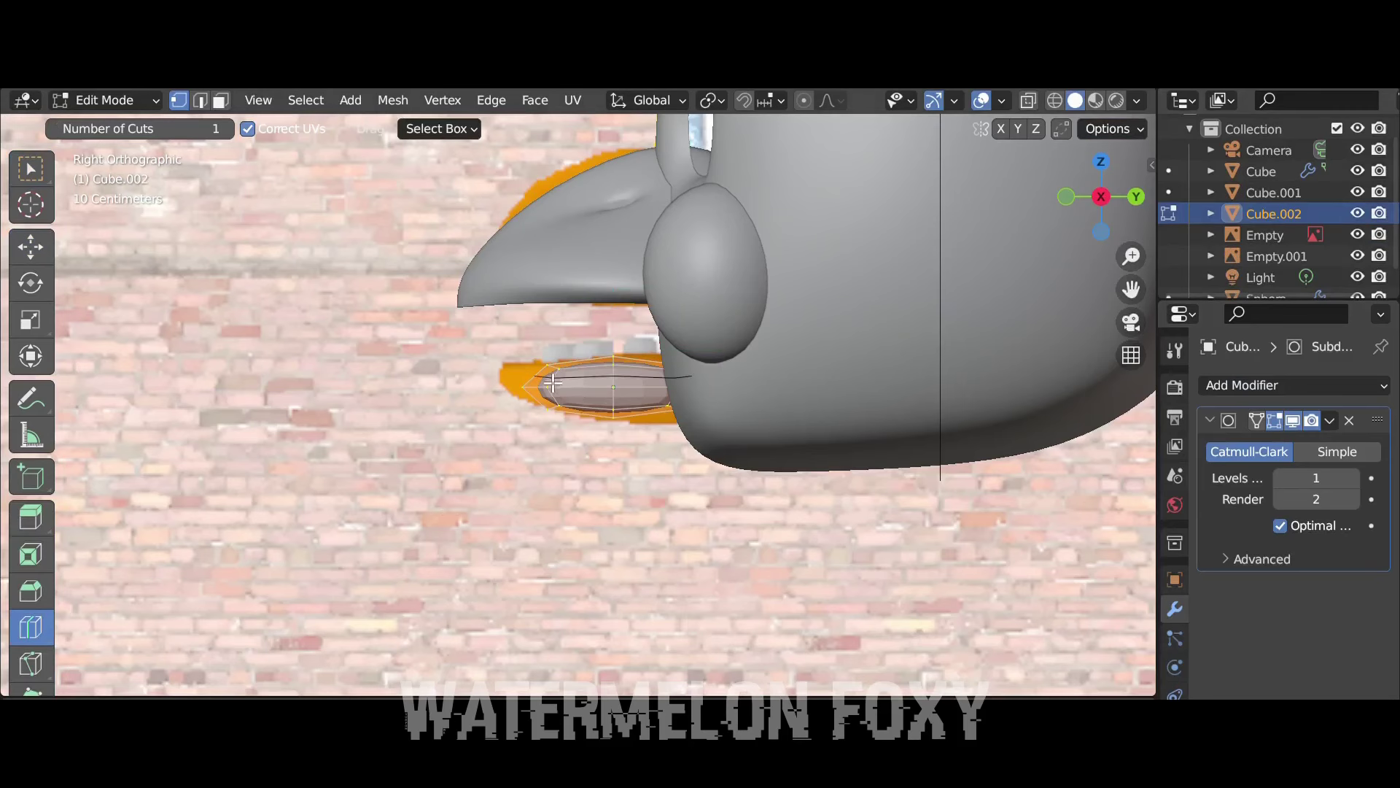
Loop-cut the lower beak piece and raise its subdivision level to 2
{"action": "left_click", "coordinate": [552, 382]}
{"action": "scroll", "coordinate": [408, 307], "scroll_direction": "up", "scroll_amount": 5}
{"action": "key", "text": "s"}
{"action": "left_click", "coordinate": [610, 307]}
{"action": "key", "text": "alt+z"}
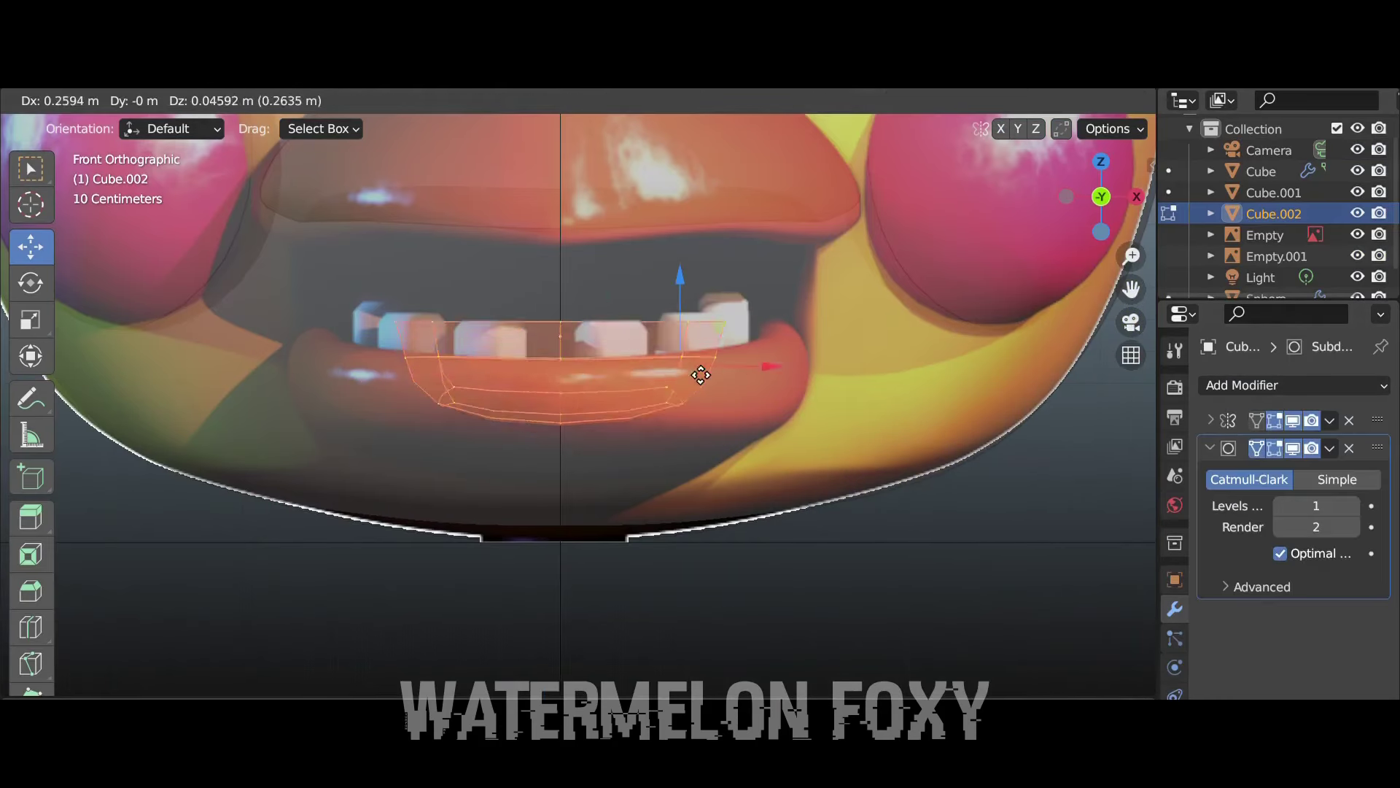
{"action": "left_click", "coordinate": [1135, 197]}
{"action": "key", "text": "Escape"}
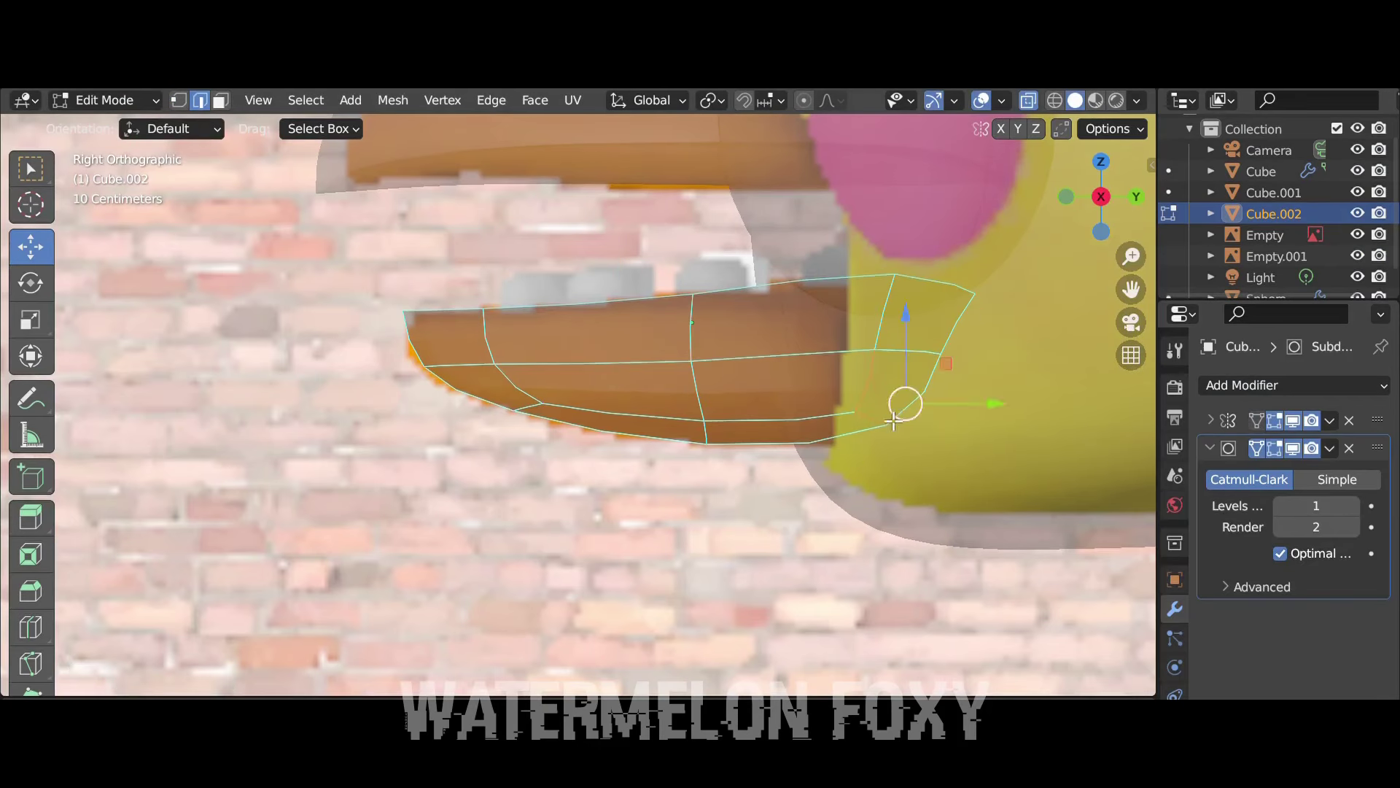
{"action": "key", "text": "ctrl+2"}
{"action": "left_click_drag", "start_coordinate": [1131, 256], "coordinate": [1102, 273]}
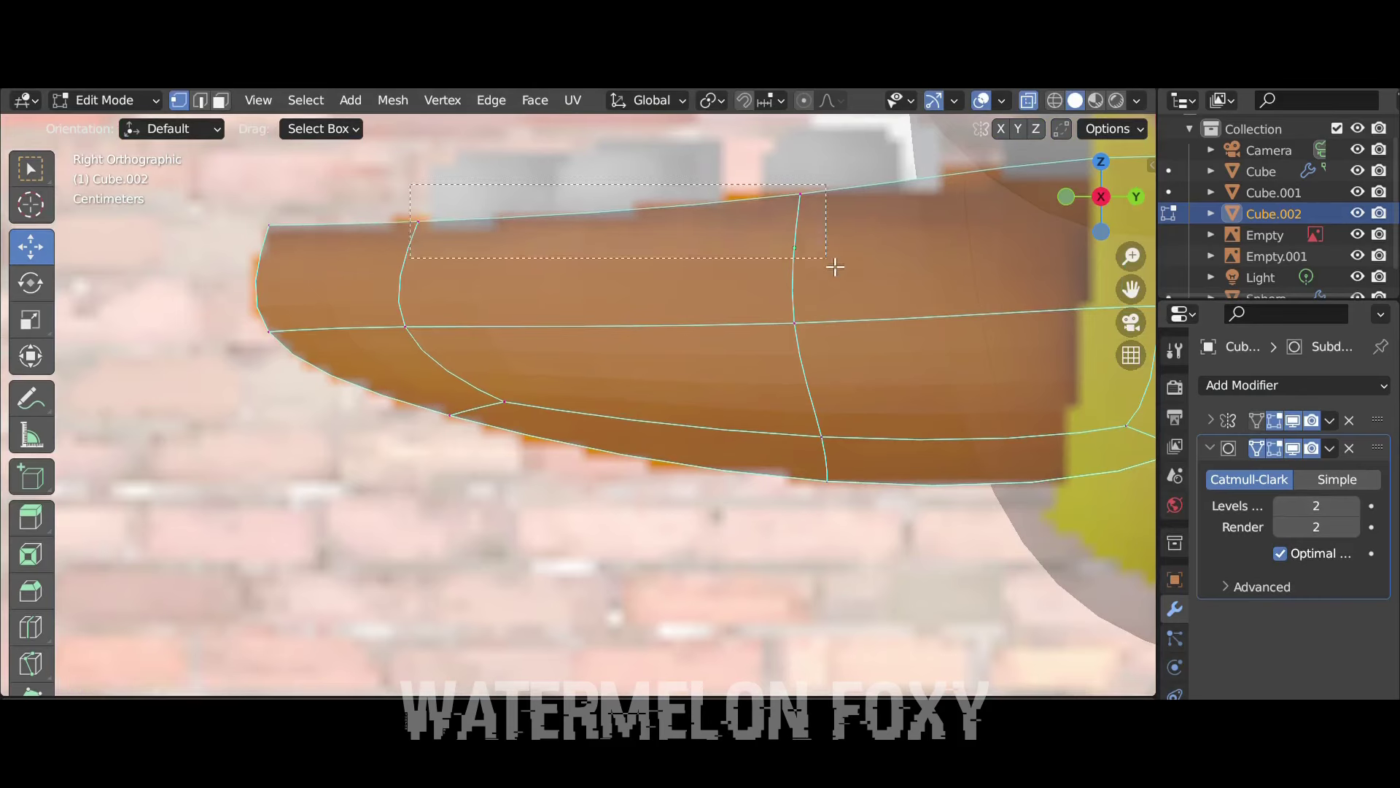
Extrude the lower beak's top faces inward and scale them to hollow the bowl
{"action": "left_click_drag", "start_coordinate": [835, 267], "coordinate": [839, 270]}
{"action": "left_click", "coordinate": [872, 300]}
{"action": "middle_click_drag", "start_coordinate": [871, 300], "coordinate": [958, 290]}
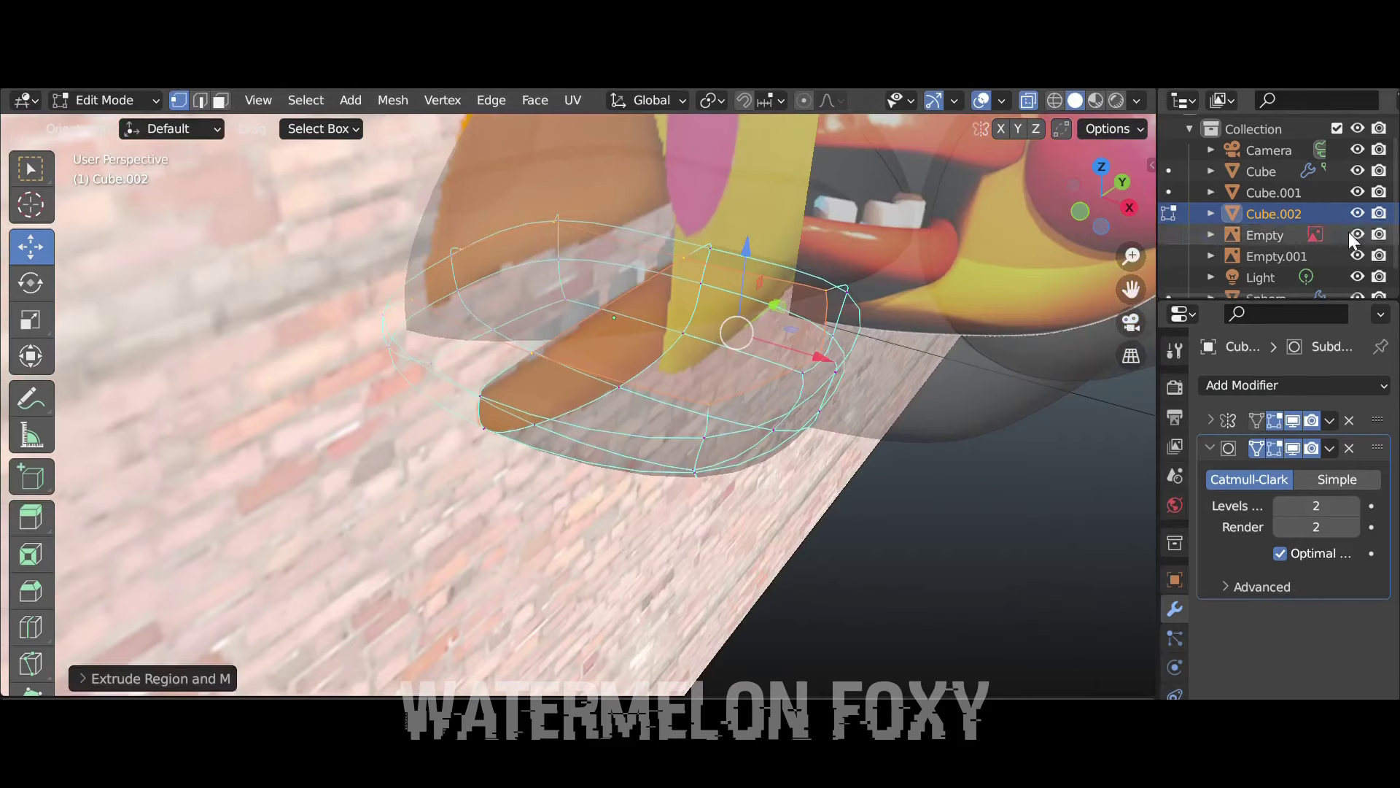
{"action": "middle_click_drag", "start_coordinate": [574, 412], "coordinate": [875, 361]}
{"action": "key", "text": "e"}
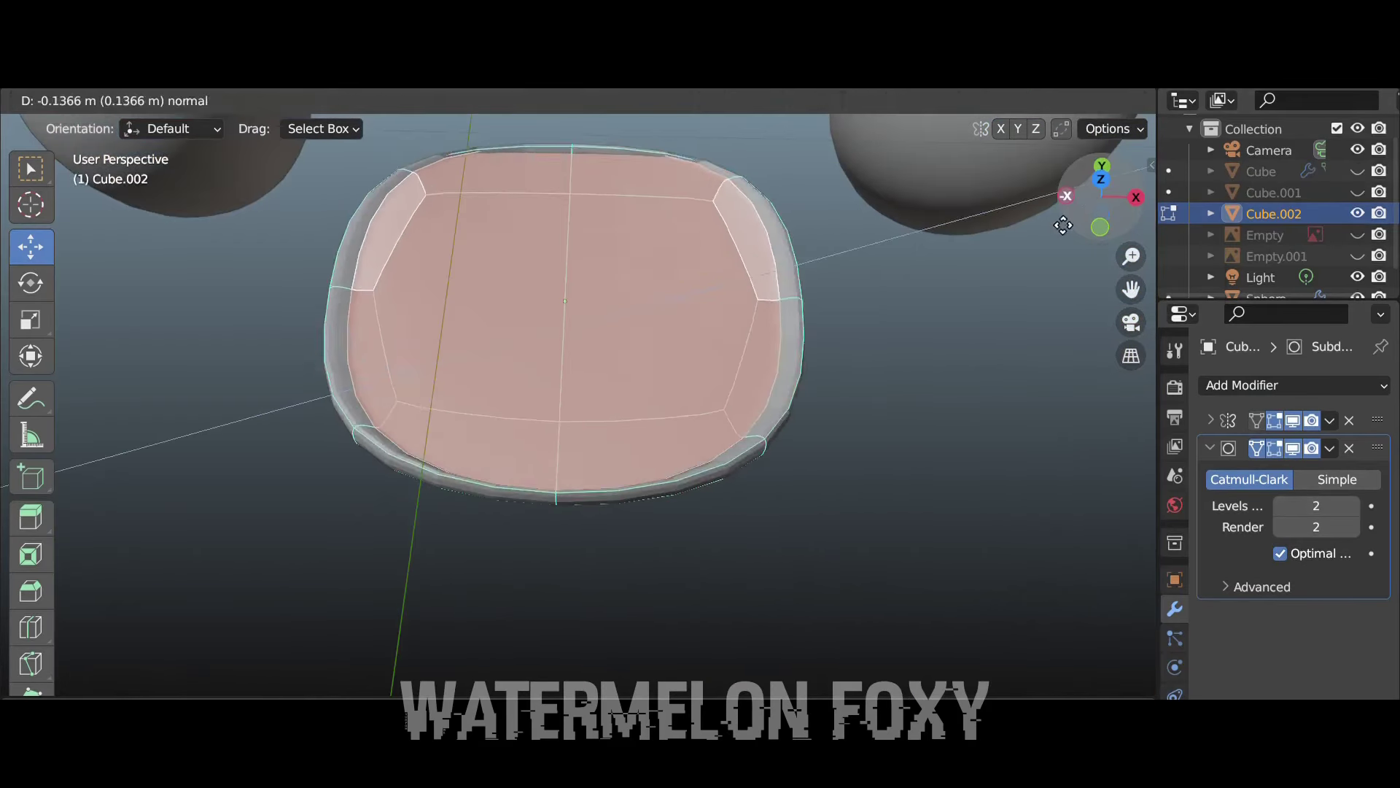
{"action": "left_click", "coordinate": [843, 292]}
{"action": "key", "text": "s"}
{"action": "middle_click_drag", "start_coordinate": [844, 287], "coordinate": [802, 306]}
Preview the smoothed lower beak from side and bottom views, then clear the selection
{"action": "key", "text": "Tab"}
{"action": "middle_click_drag", "start_coordinate": [644, 378], "coordinate": [525, 469]}
{"action": "key", "text": "KP_1"}
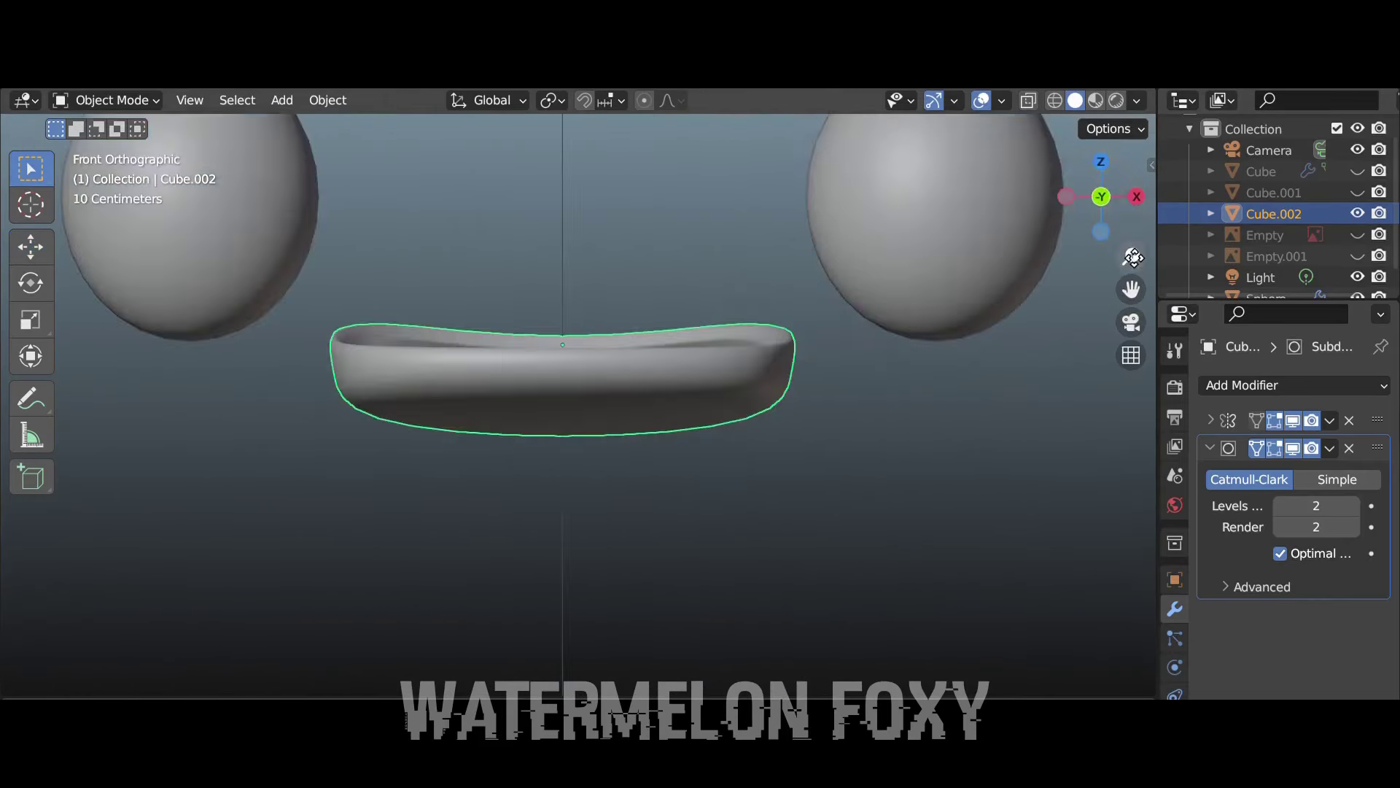
{"action": "key", "text": "ctrl+KP_7"}
{"action": "key", "text": "Tab"}
{"action": "key", "text": "alt+a"}
Move and rotate the bowl's top face loop, then preview the smoothed result
{"action": "left_click", "coordinate": [562, 328], "text": "alt"}
{"action": "key", "text": "g"}
{"action": "key", "text": "r"}
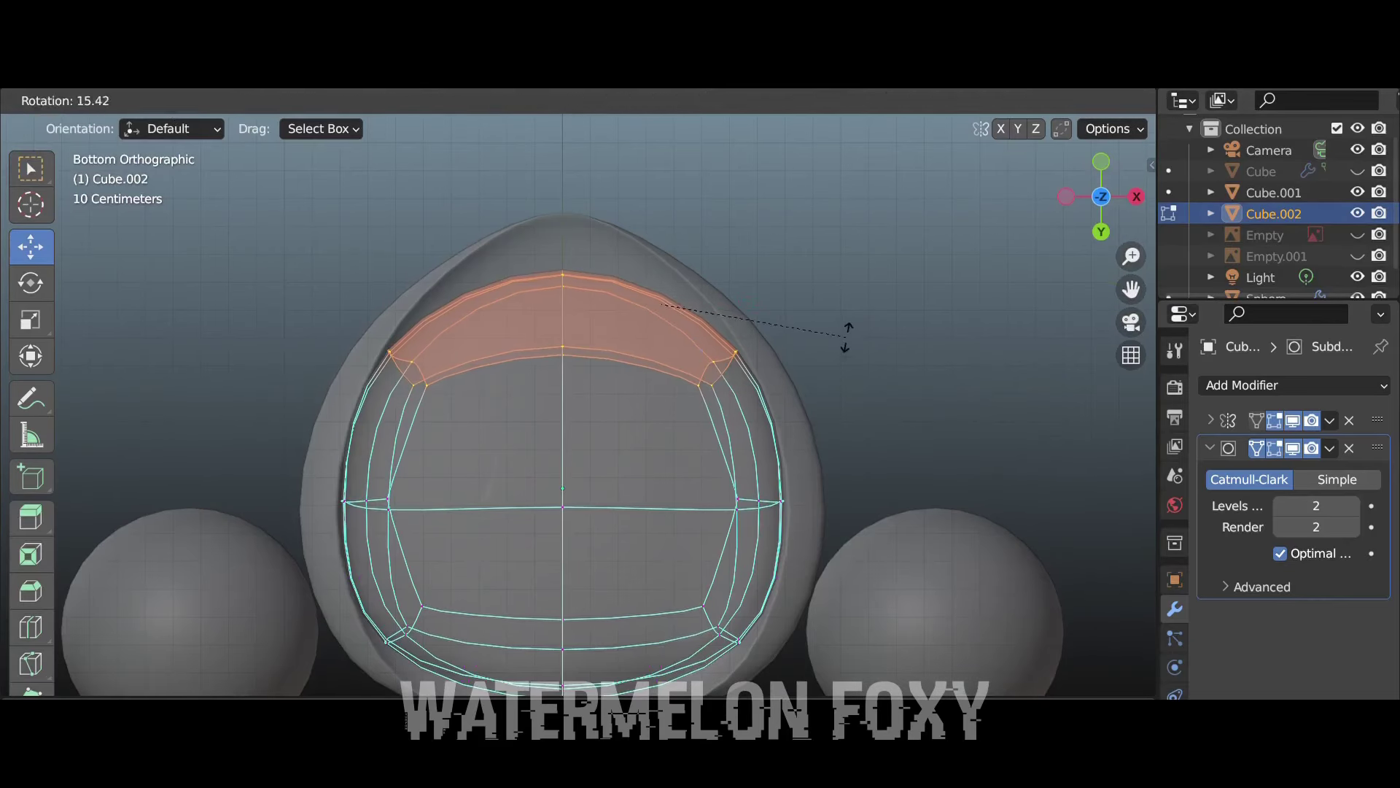
{"action": "left_click", "coordinate": [843, 325]}
{"action": "key", "text": "Tab"}
{"action": "middle_click_drag", "start_coordinate": [1005, 316], "coordinate": [802, 365]}
{"action": "key", "text": "ctrl+KP_7"}
{"action": "scroll", "coordinate": [775, 360], "scroll_direction": "up", "scroll_amount": 5}
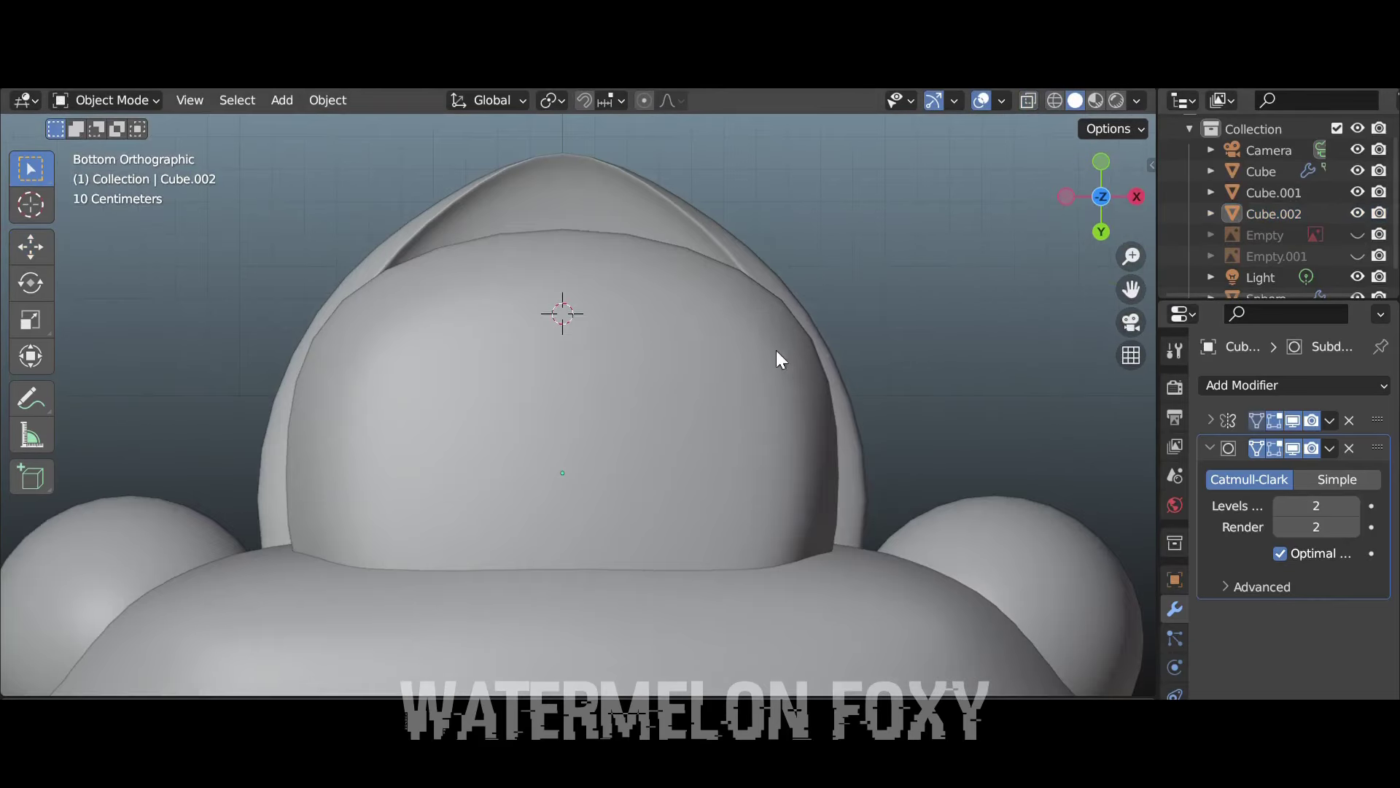
Extrude the top edge loops and tilt the new rim of the lower beak
{"action": "key", "text": "Tab"}
{"action": "left_click", "coordinate": [729, 277], "text": "alt"}
{"action": "key", "text": "e"}
{"action": "left_click", "coordinate": [904, 219]}
{"action": "key", "text": "r"}
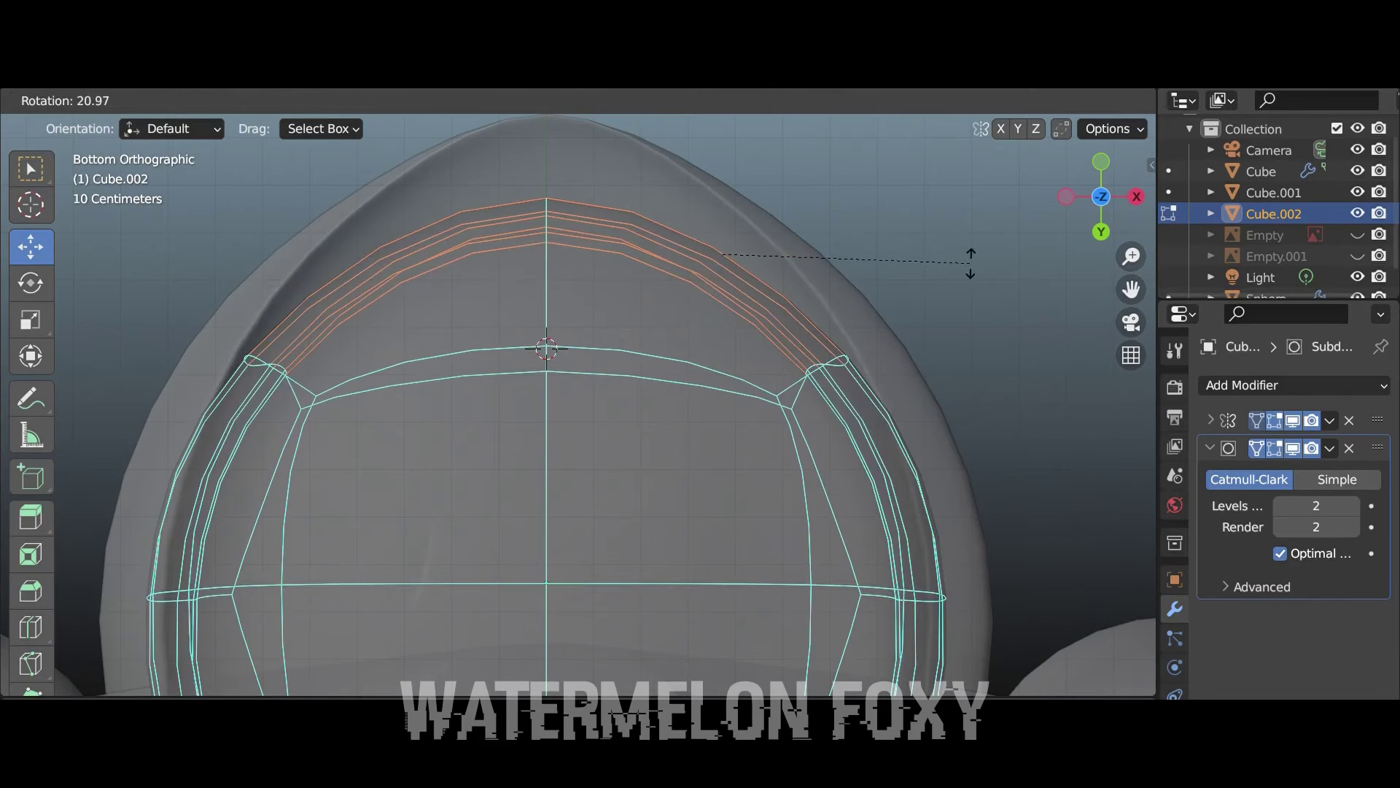
{"action": "left_click_drag", "start_coordinate": [1104, 166], "coordinate": [1091, 186]}
{"action": "key", "text": "Tab"}
Raise the centre lower-lip faces of the mouth opening around the beak
{"action": "middle_click_drag", "start_coordinate": [602, 397], "coordinate": [507, 399]}
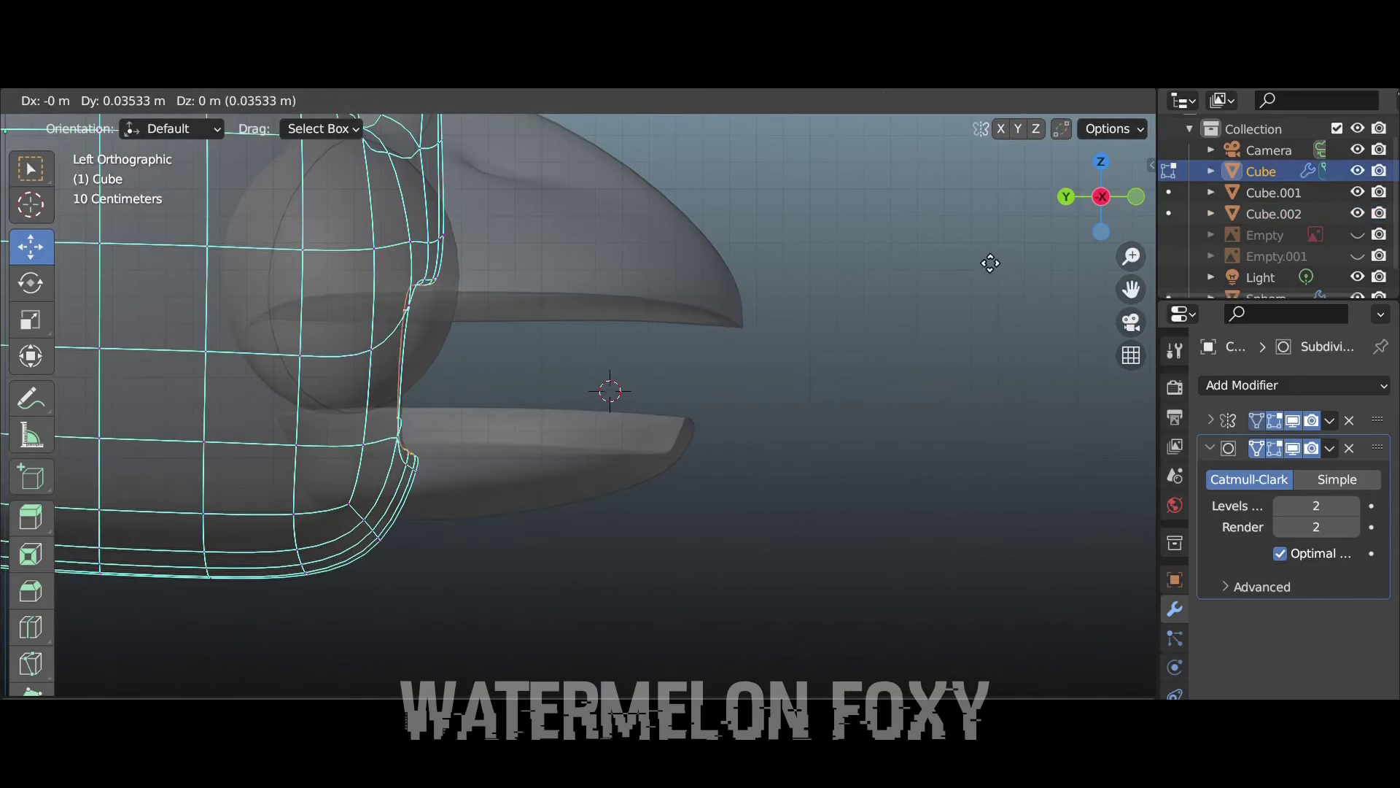
{"action": "scroll", "coordinate": [1346, 547], "scroll_direction": "up", "scroll_amount": 2, "text": "ctrl"}
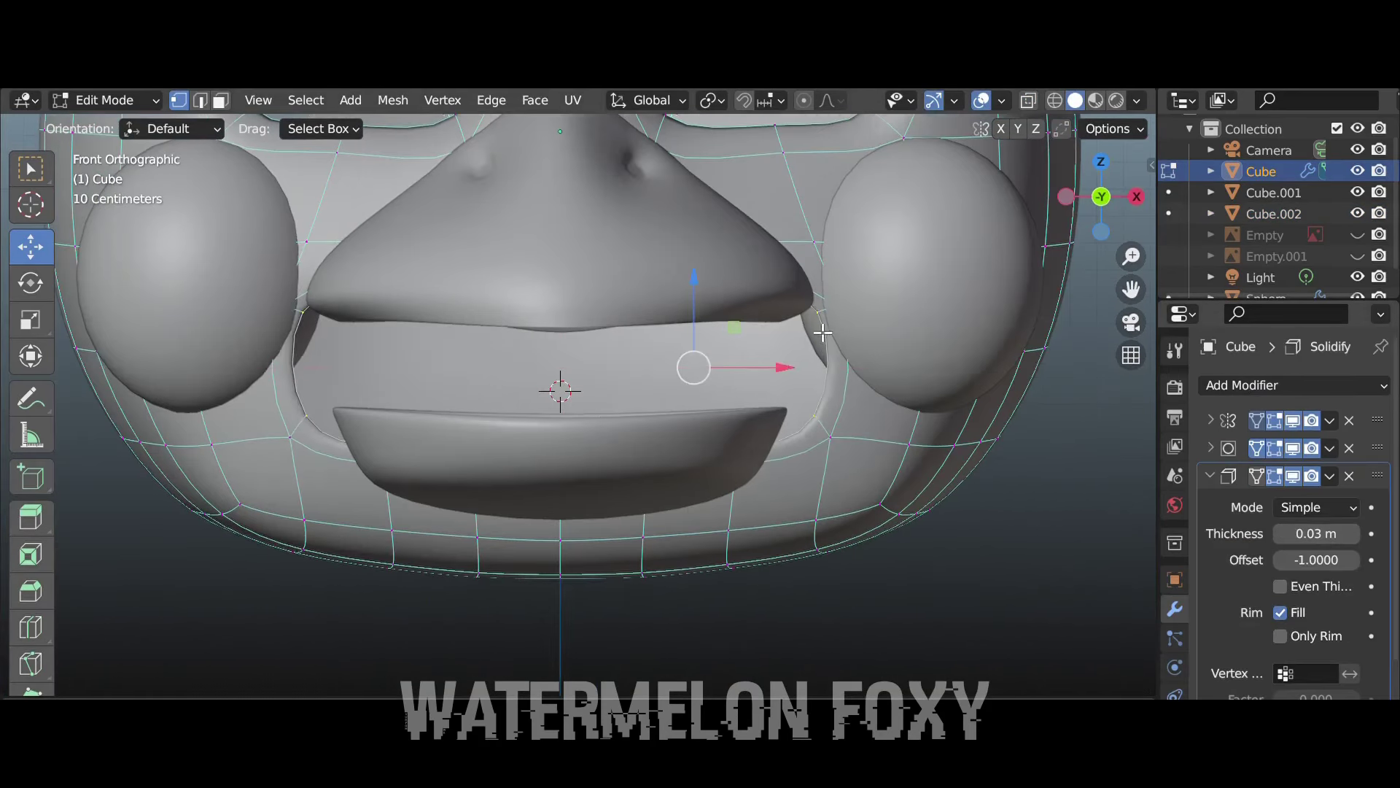
{"action": "left_click", "coordinate": [899, 347]}
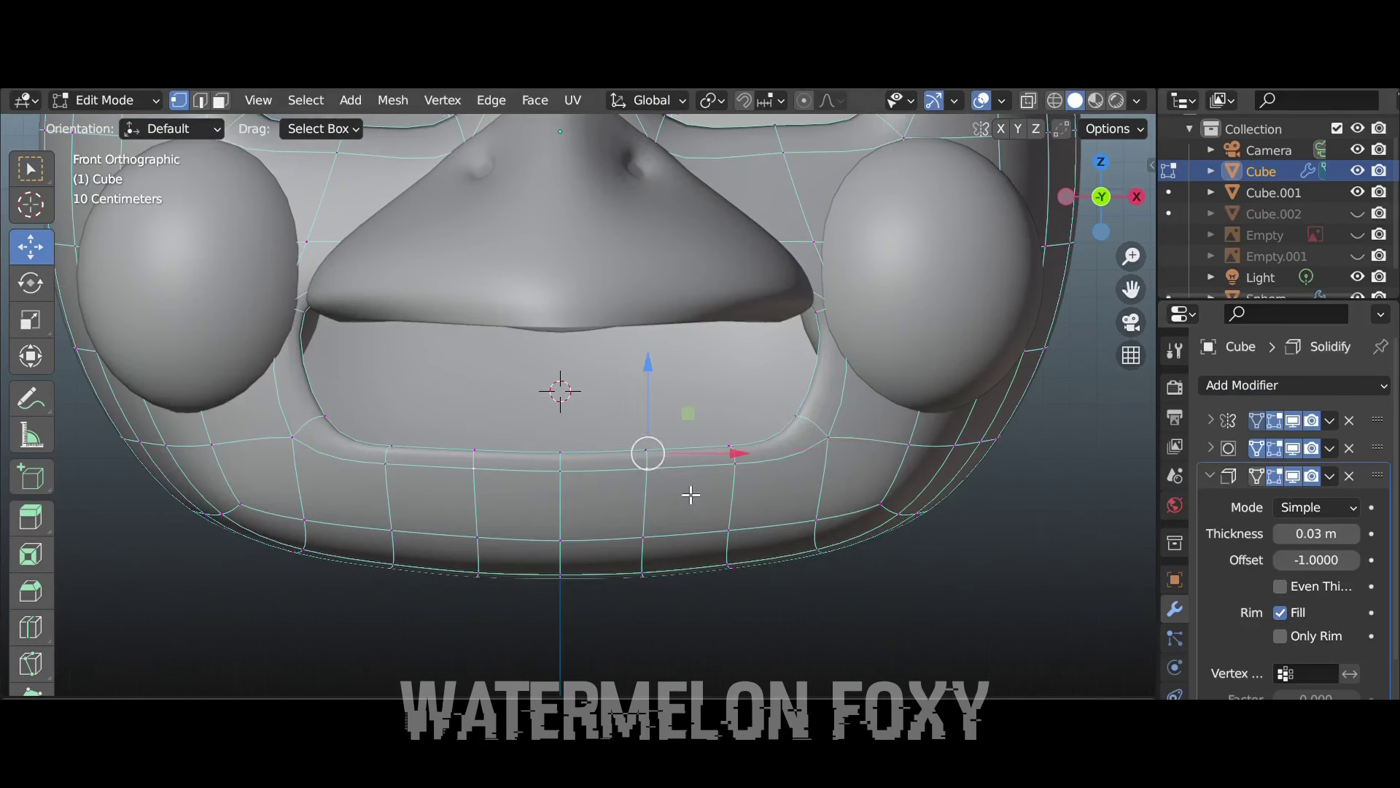
{"action": "scroll", "coordinate": [690, 495], "scroll_direction": "up", "scroll_amount": 4}
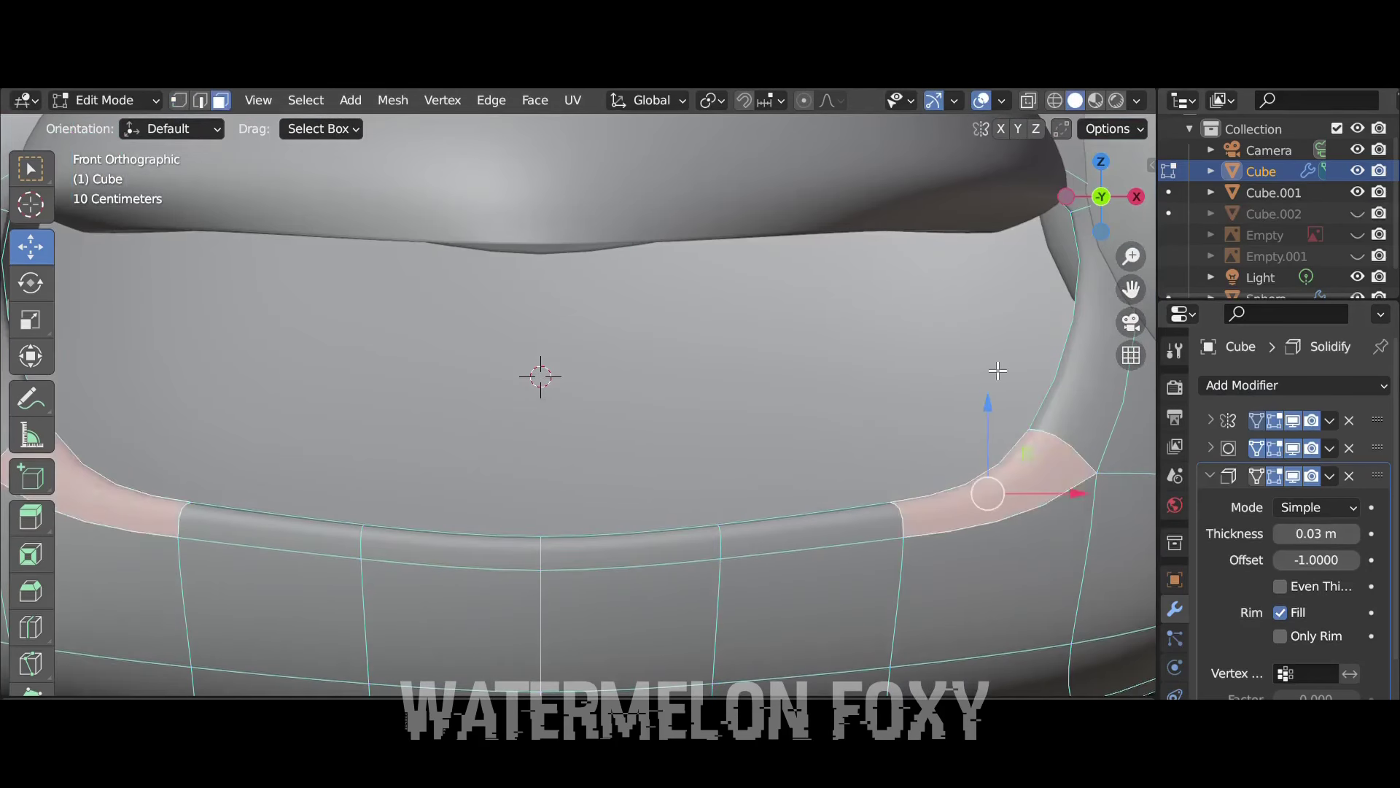
{"action": "key", "text": "ctrl+z"}
{"action": "scroll", "coordinate": [740, 428], "scroll_direction": "down", "scroll_amount": 2}
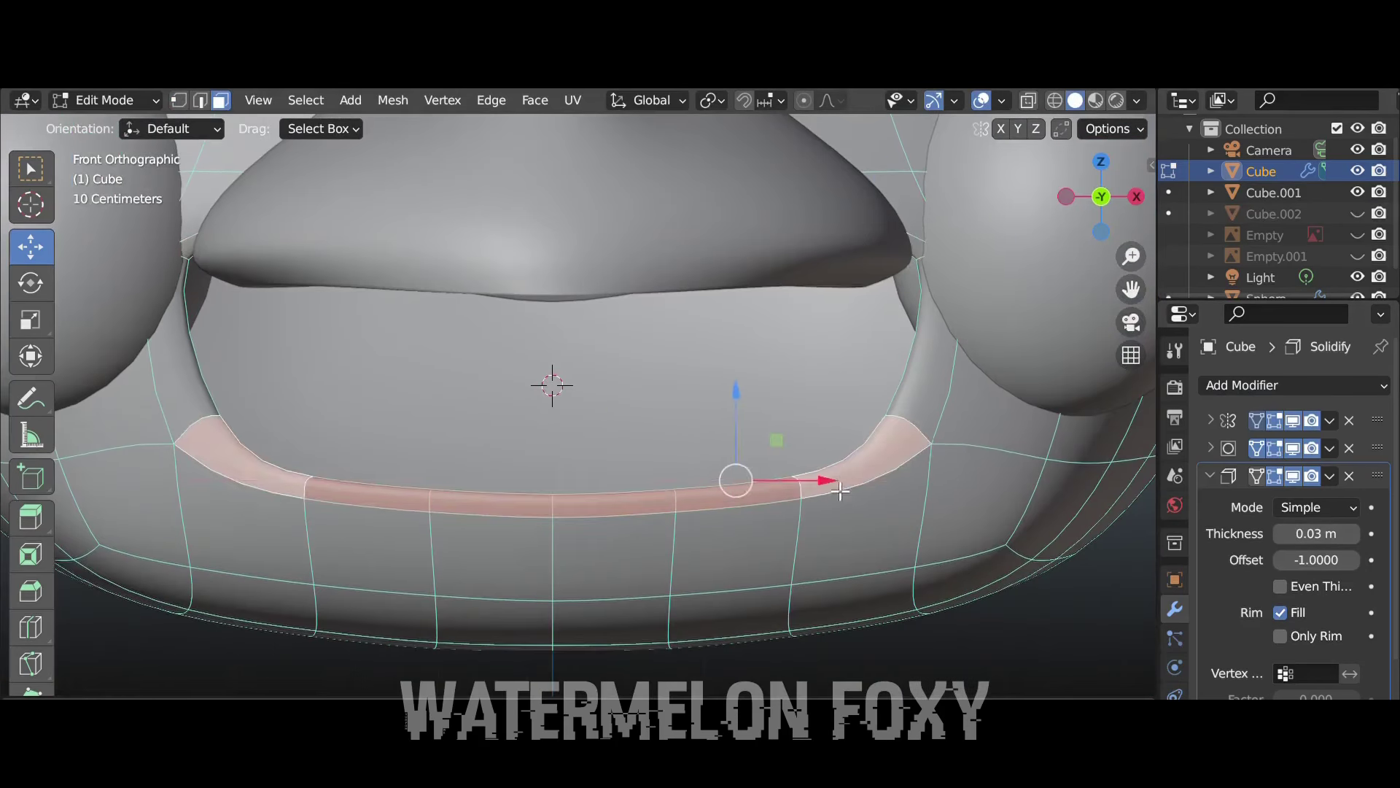
{"action": "left_click", "coordinate": [1357, 213]}
{"action": "key", "text": "g"}
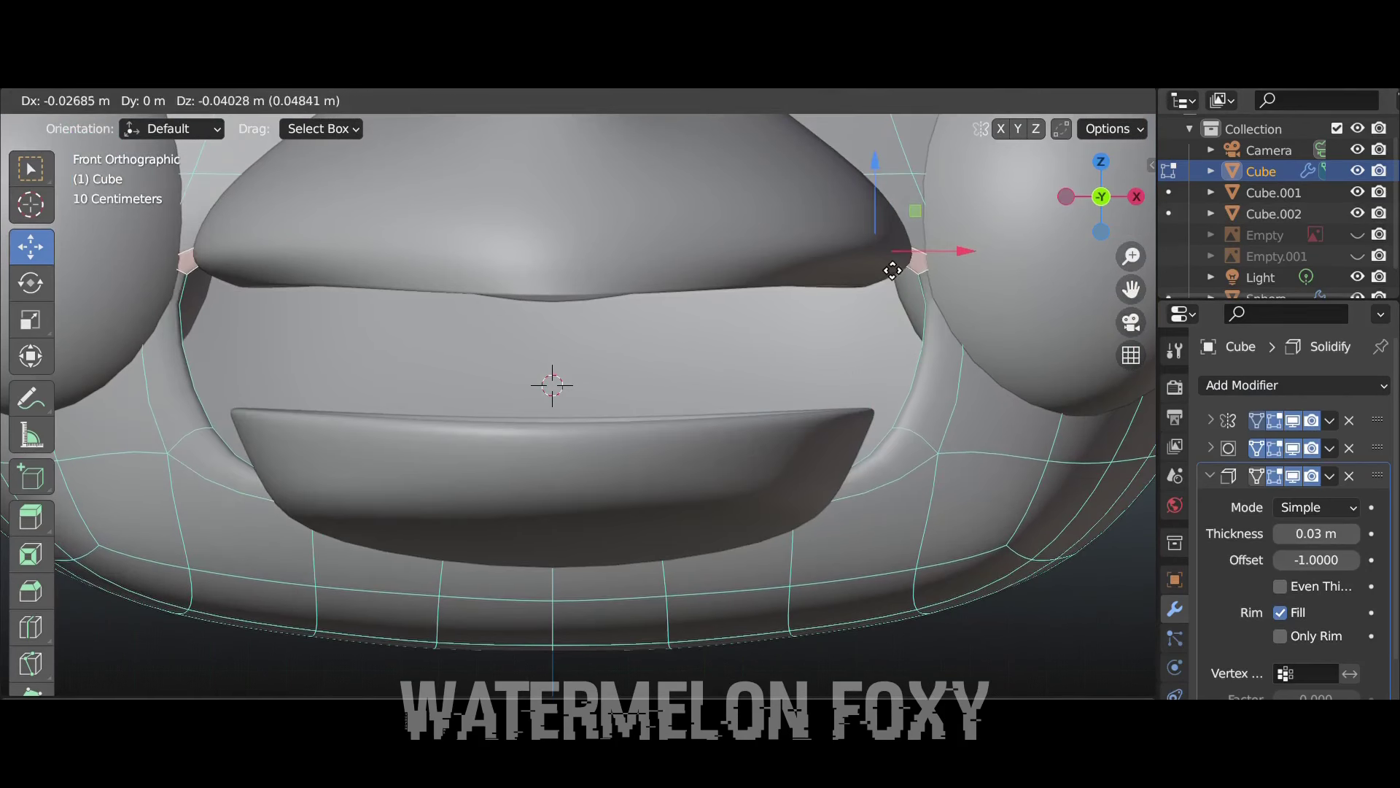
{"action": "left_click", "coordinate": [890, 265]}
{"action": "left_click", "coordinate": [1357, 192]}
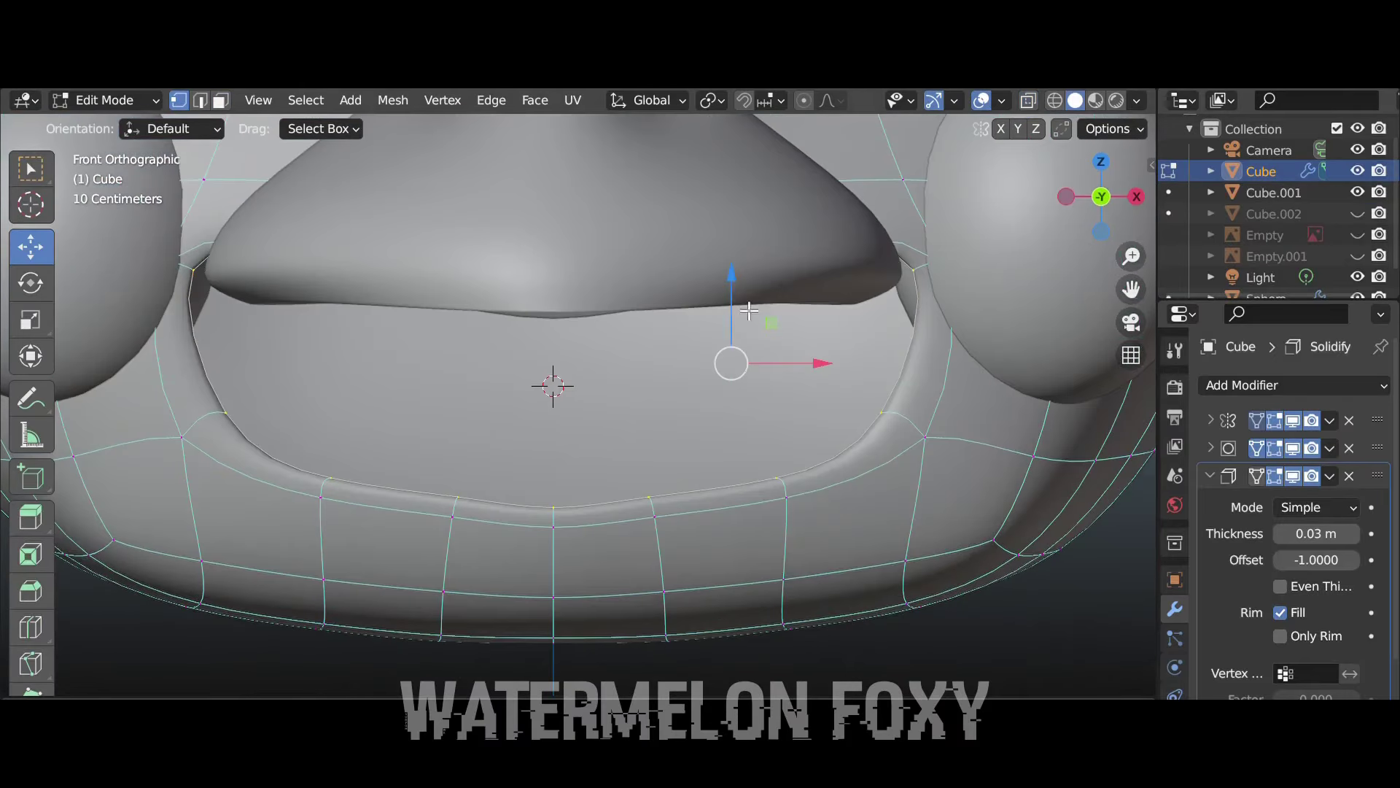
Lower the lip edge loop, adjust the right corner and upper-lip loop, then disable X-ray
{"action": "key", "text": "g"}
{"action": "left_click", "coordinate": [909, 428]}
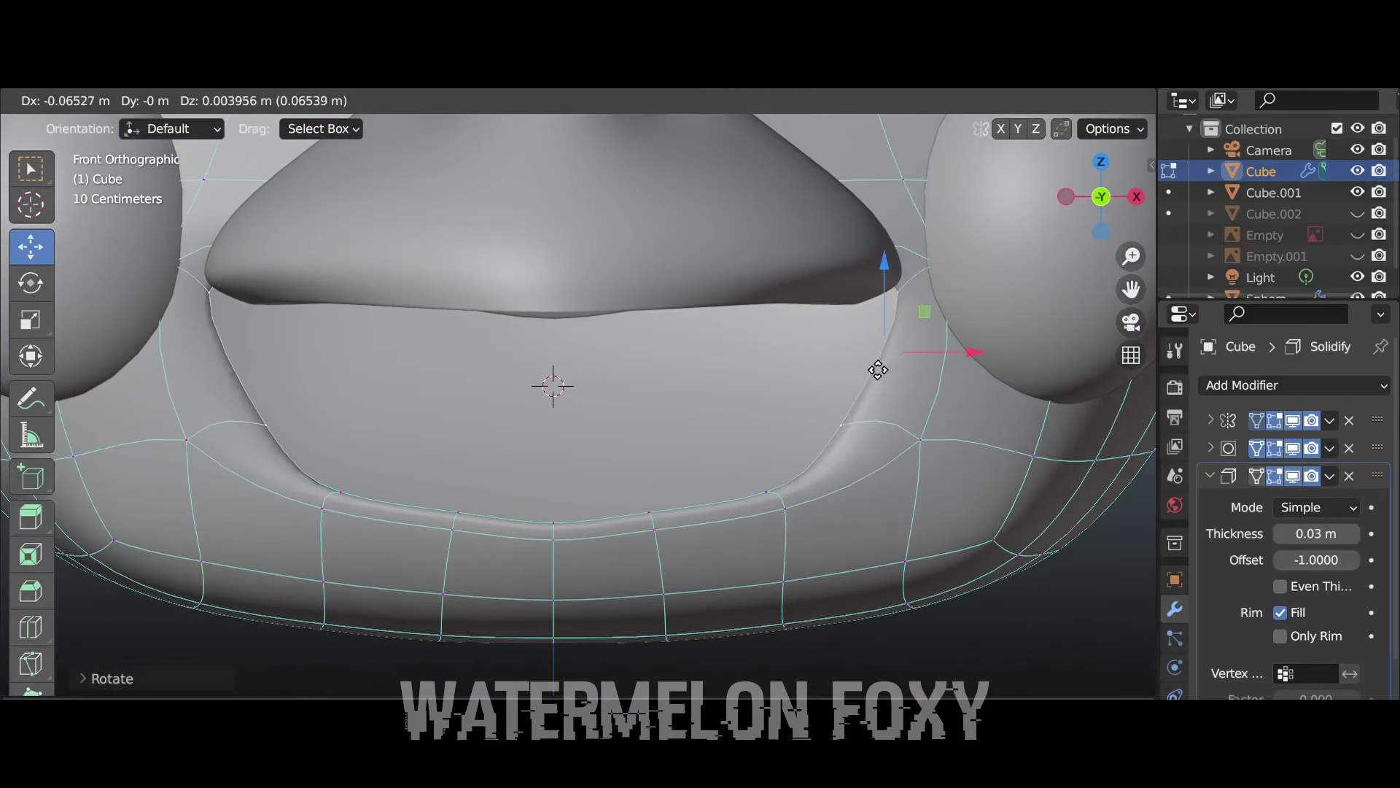
{"action": "left_click", "coordinate": [1357, 192]}
{"action": "left_click", "coordinate": [751, 260], "text": "alt"}
{"action": "key", "text": "g"}
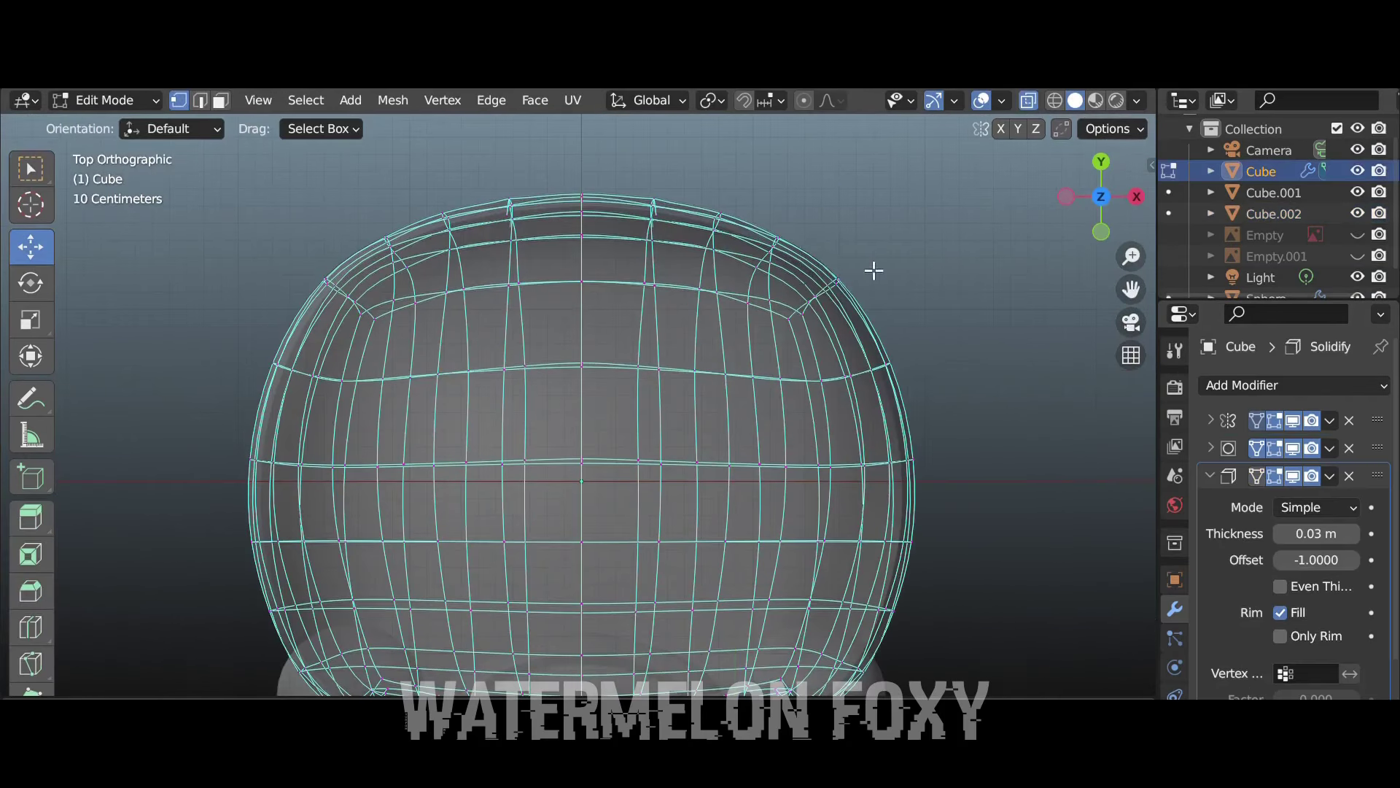
{"action": "left_click", "coordinate": [1029, 101]}
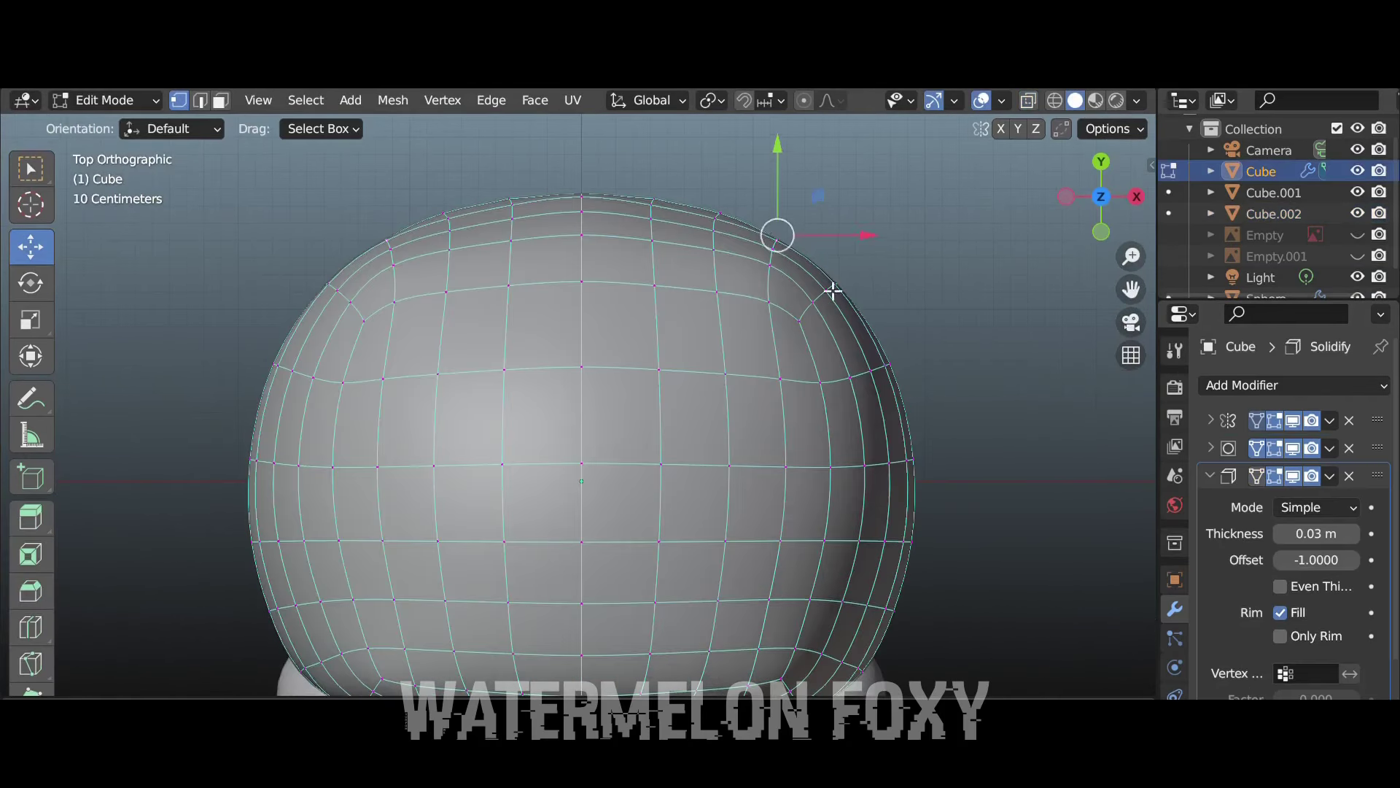
{"action": "scroll", "coordinate": [833, 291], "scroll_direction": "up", "scroll_amount": 3}
{"action": "left_click", "coordinate": [865, 252]}
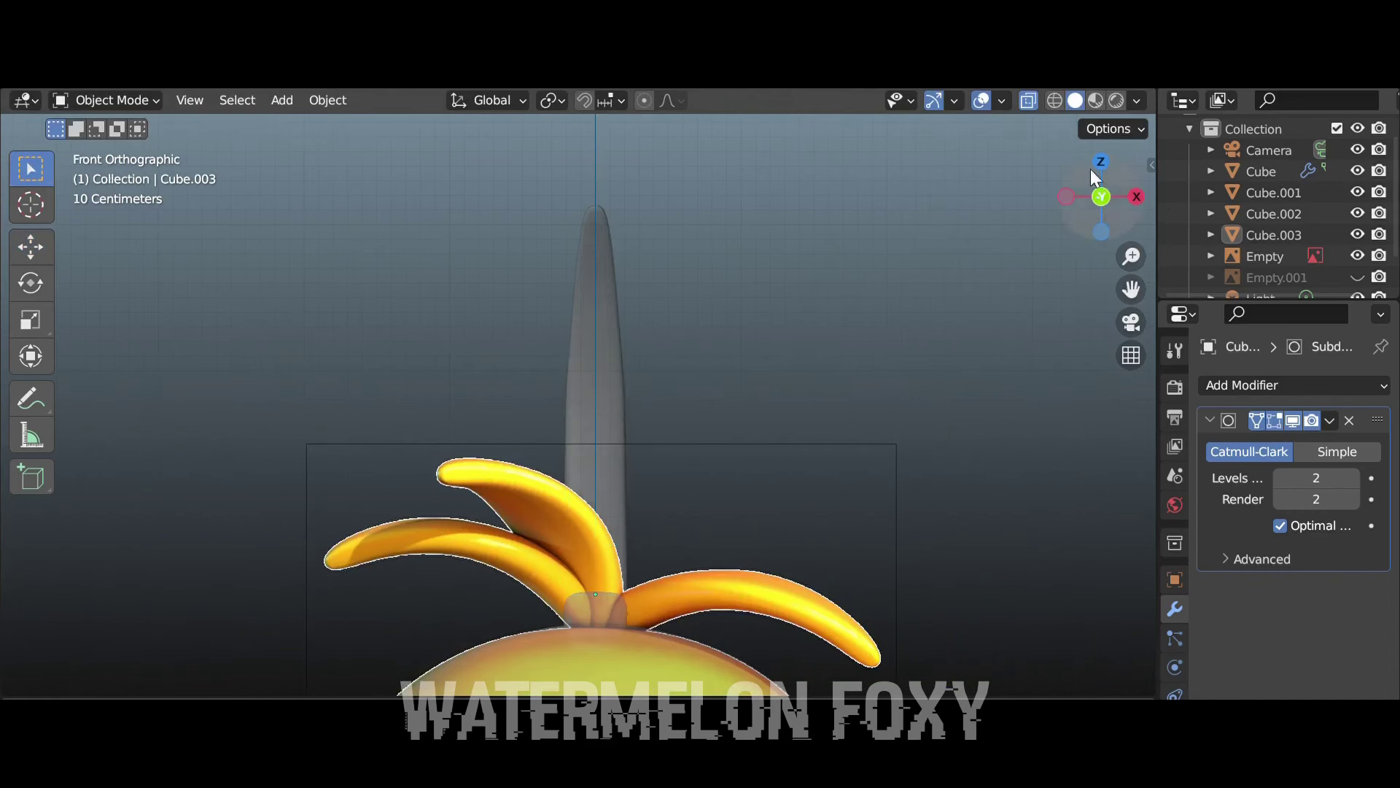
Rotate the grey feather and bend its tip to follow the upper-left reference feather
{"action": "key", "text": "Tab"}
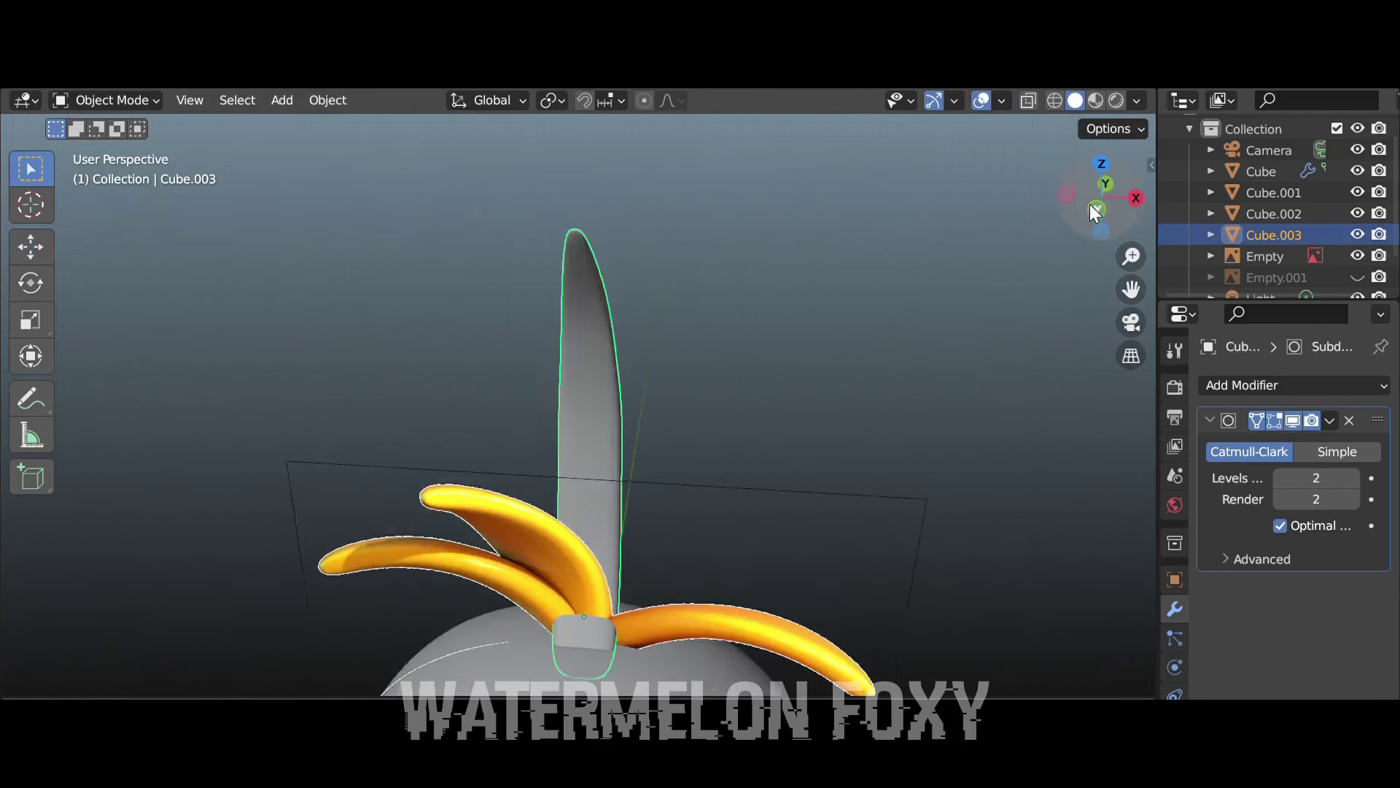
{"action": "scroll", "coordinate": [845, 352], "scroll_direction": "down", "scroll_amount": 3}
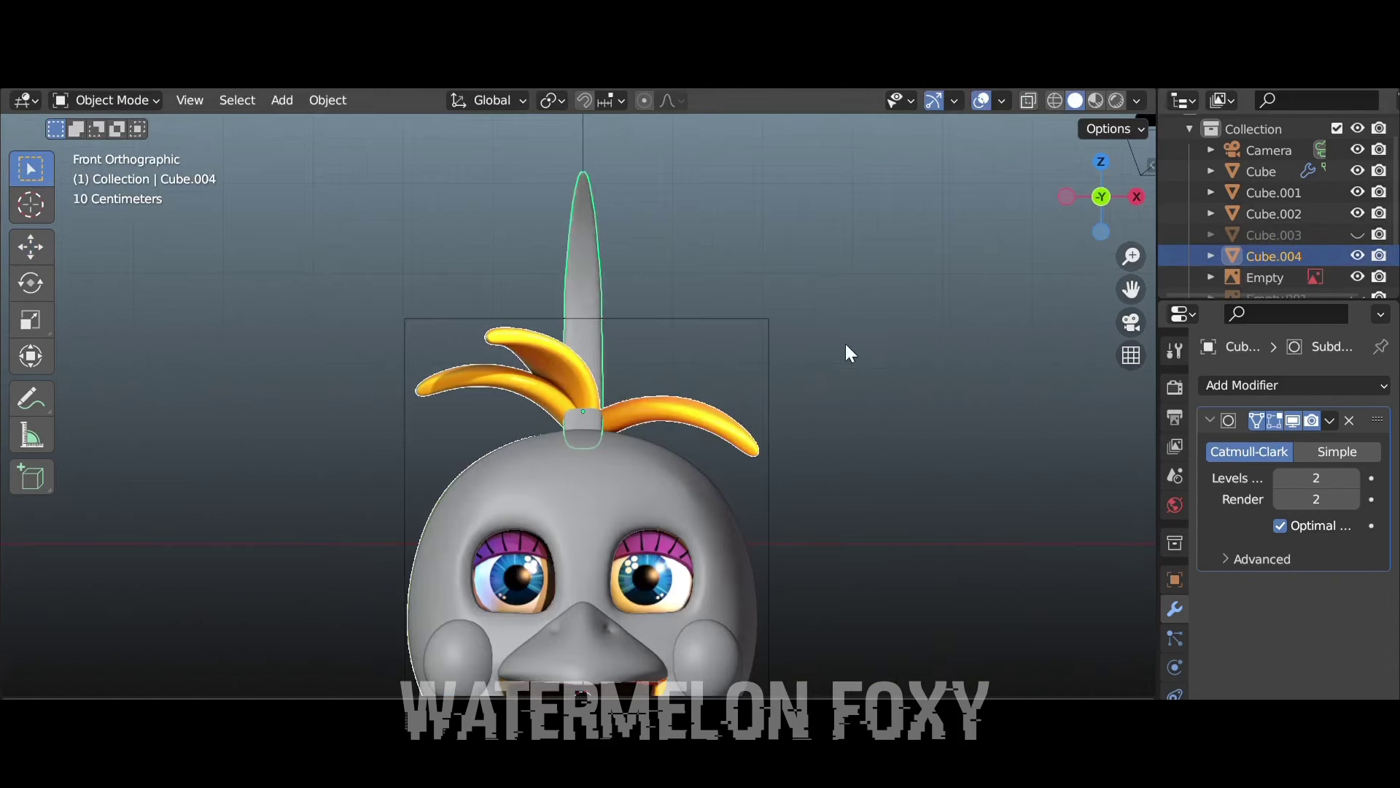
{"action": "scroll", "coordinate": [616, 409], "scroll_direction": "up", "scroll_amount": 2}
{"action": "left_click_drag", "start_coordinate": [607, 336], "coordinate": [615, 342]}
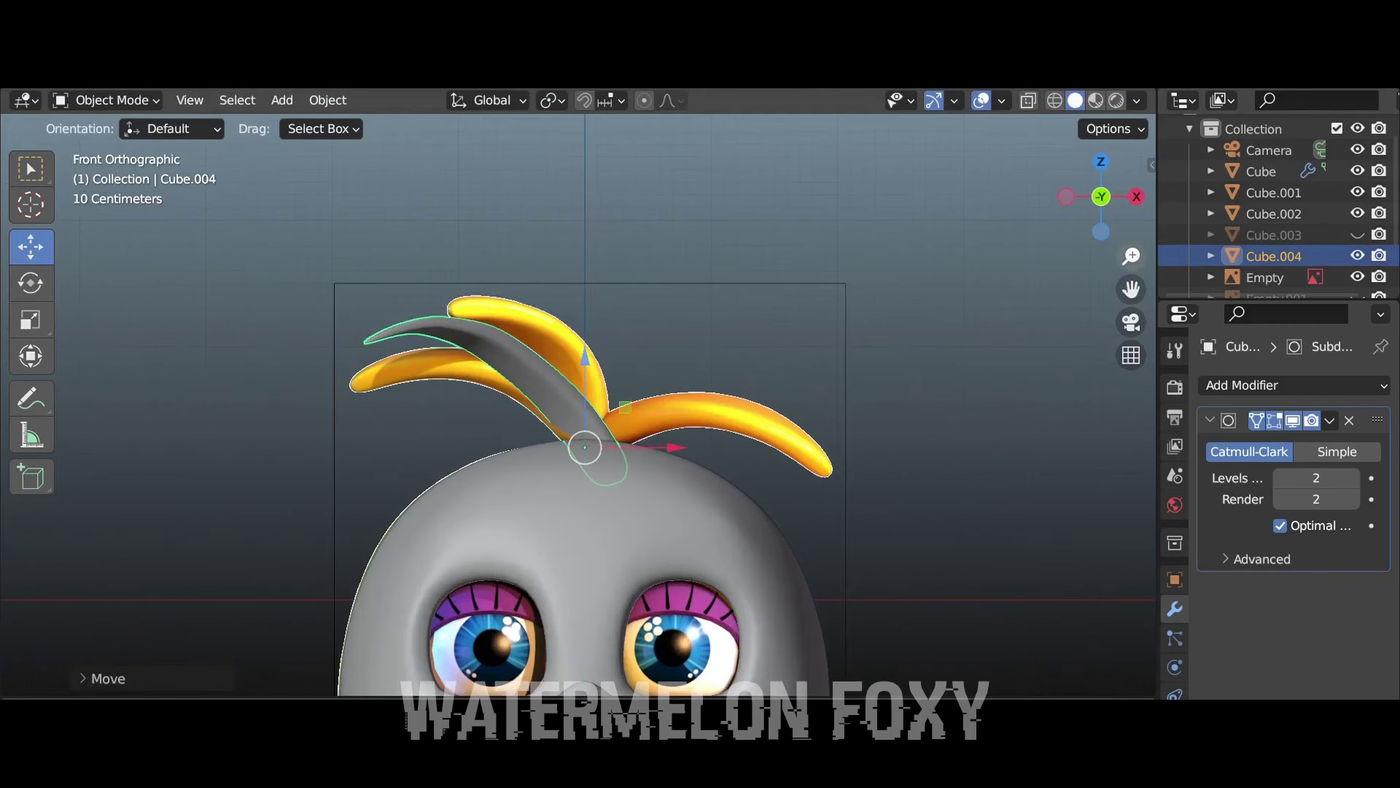
{"action": "key", "text": "Tab"}
{"action": "scroll", "coordinate": [583, 365], "scroll_direction": "up", "scroll_amount": 2}
{"action": "key", "text": "r"}
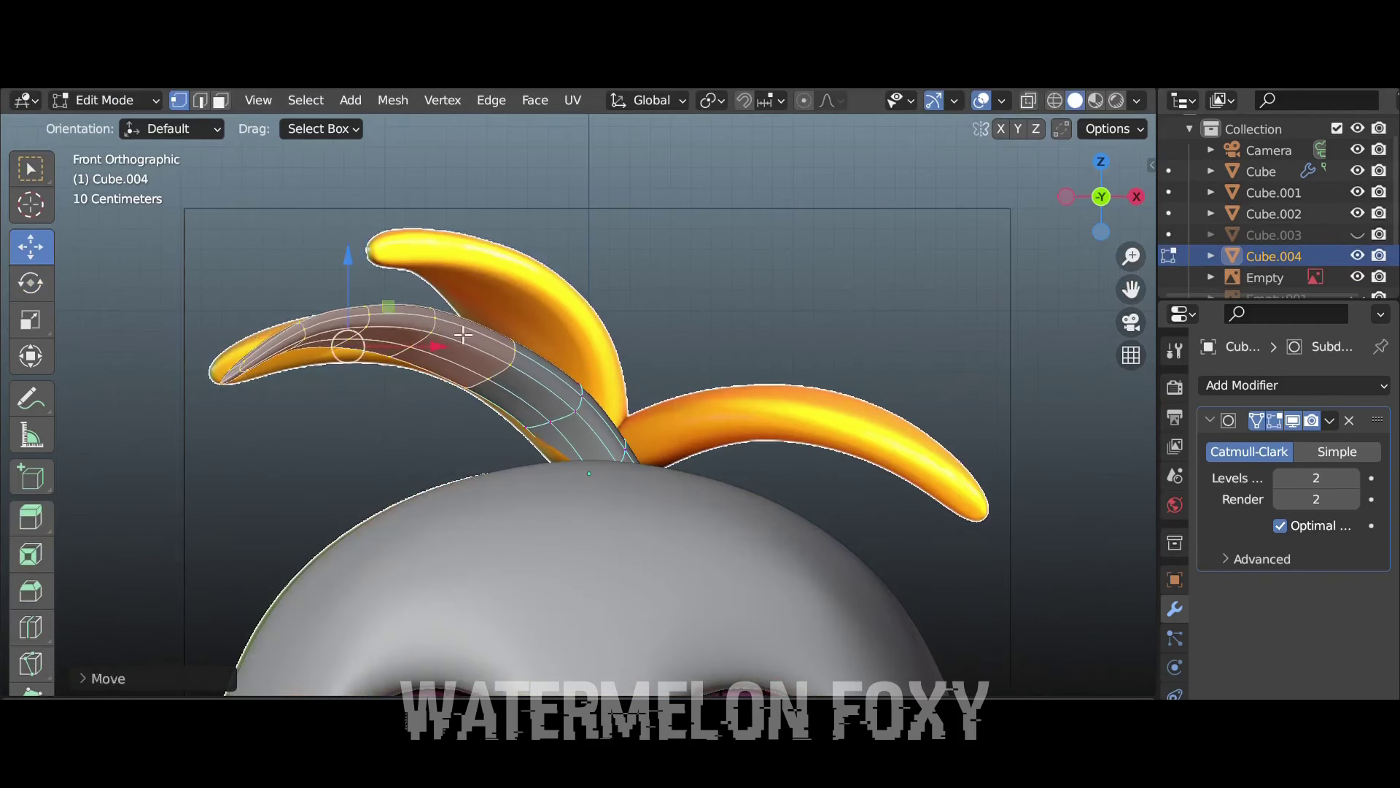
{"action": "key", "text": "alt+z"}
{"action": "left_click", "coordinate": [335, 351]}
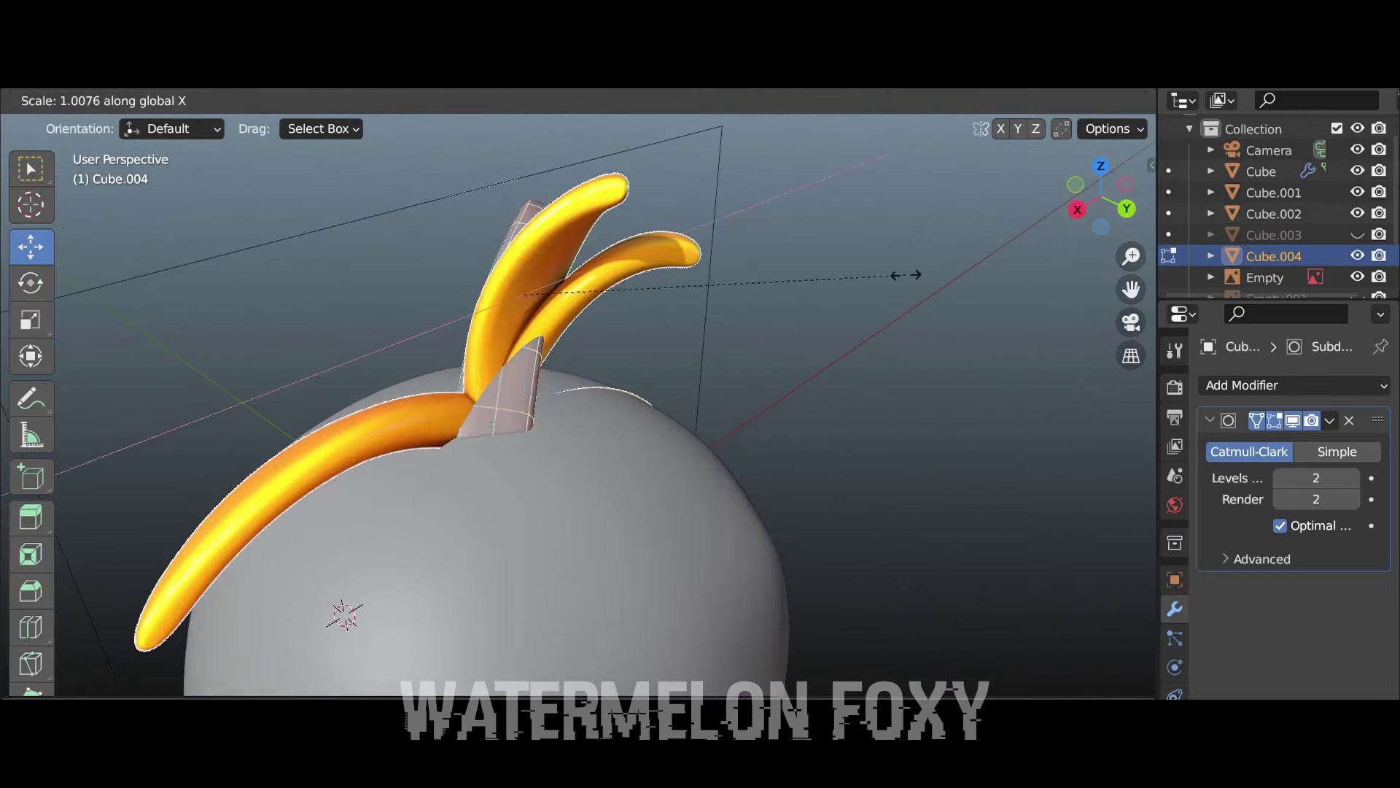
Duplicate the head feather and shade the copy smooth
{"action": "key", "text": "shift+d"}
{"action": "right_click", "coordinate": [978, 312]}
{"action": "left_click", "coordinate": [978, 312]}
Rotate the feather copy about Z and move it to the right side of the head
{"action": "key", "text": "r"}
{"action": "key", "text": "KP_7"}
{"action": "key", "text": "g"}
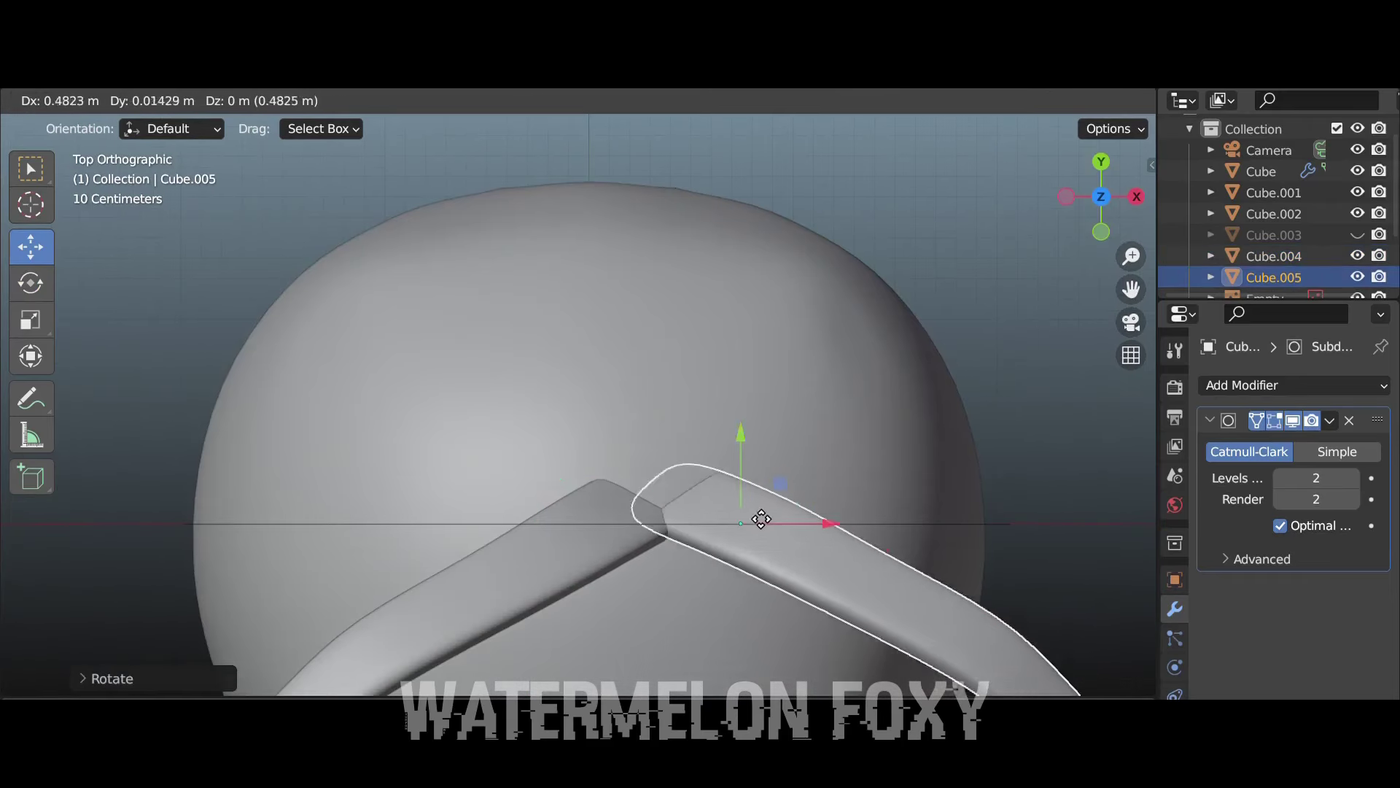
{"action": "key", "text": "Return"}
{"action": "key", "text": "KP_1"}
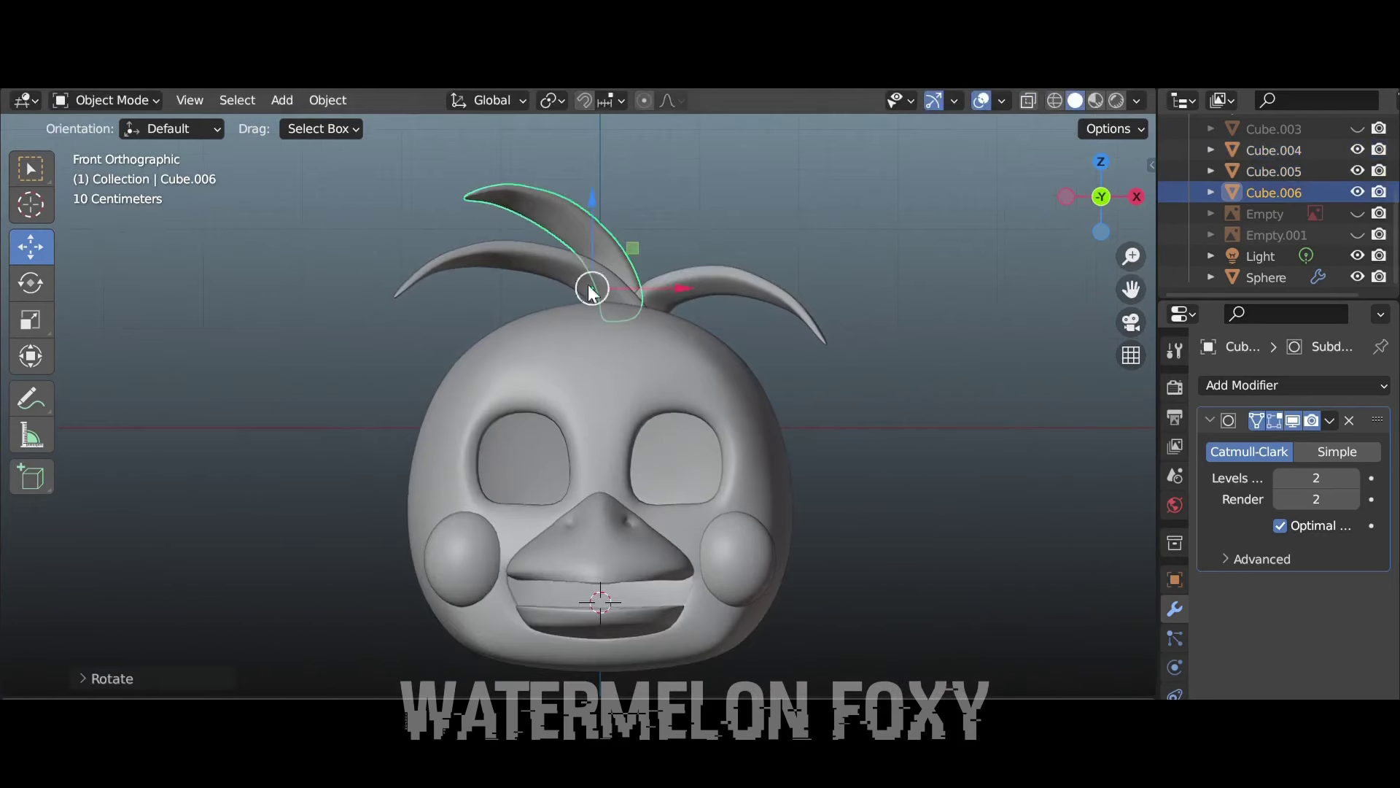
{"action": "left_click", "coordinate": [1029, 103]}
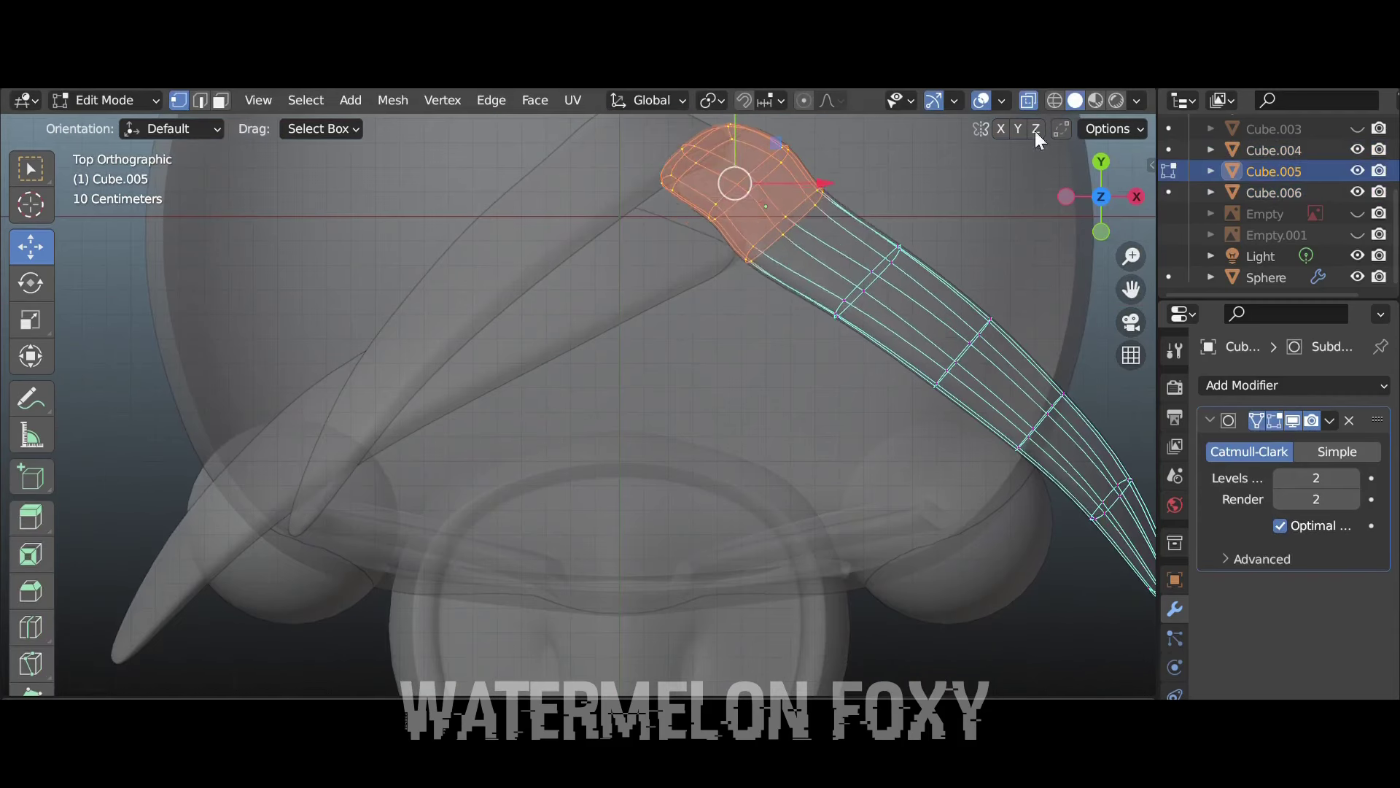
{"action": "key", "text": "r"}
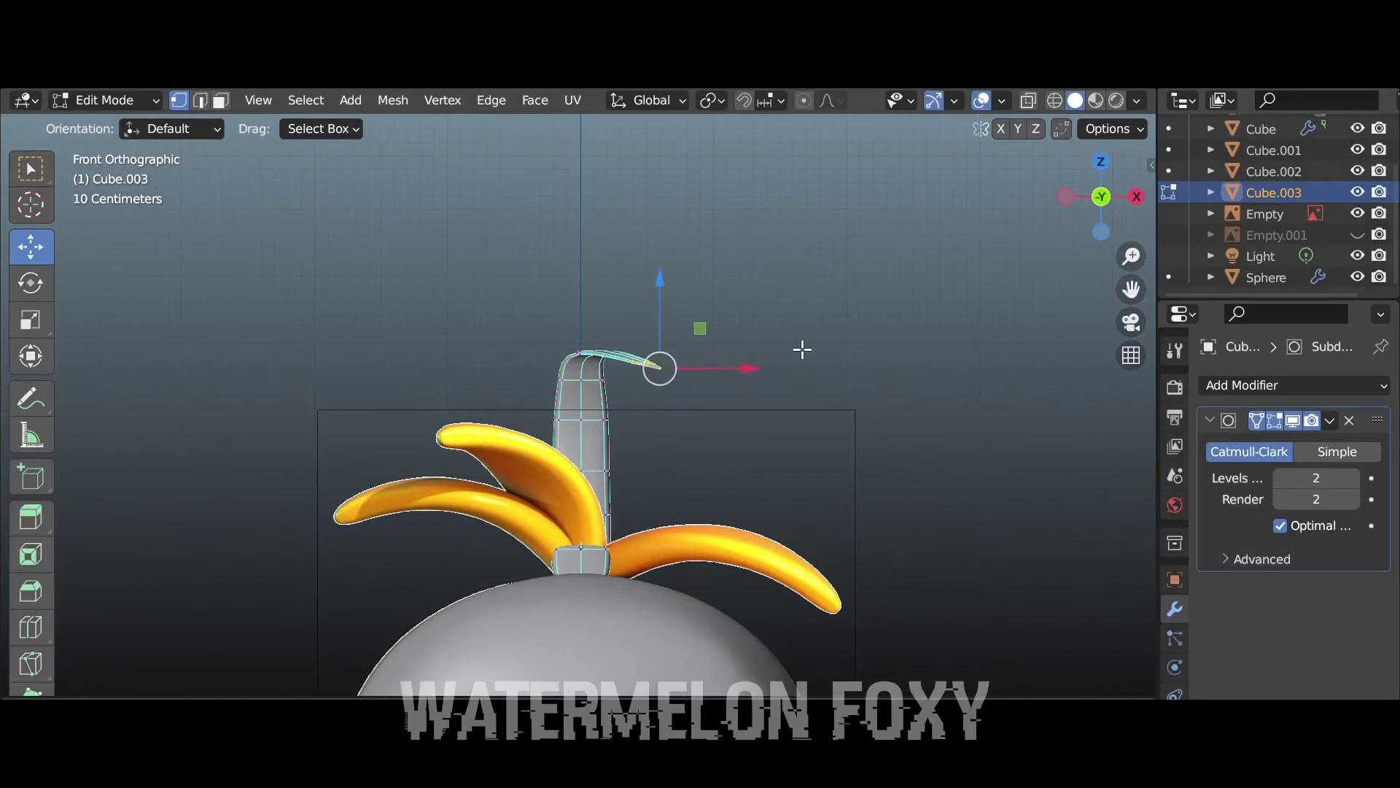
Scale the feather tip and rotate its stalk as seen from the top
{"action": "key", "text": "s"}
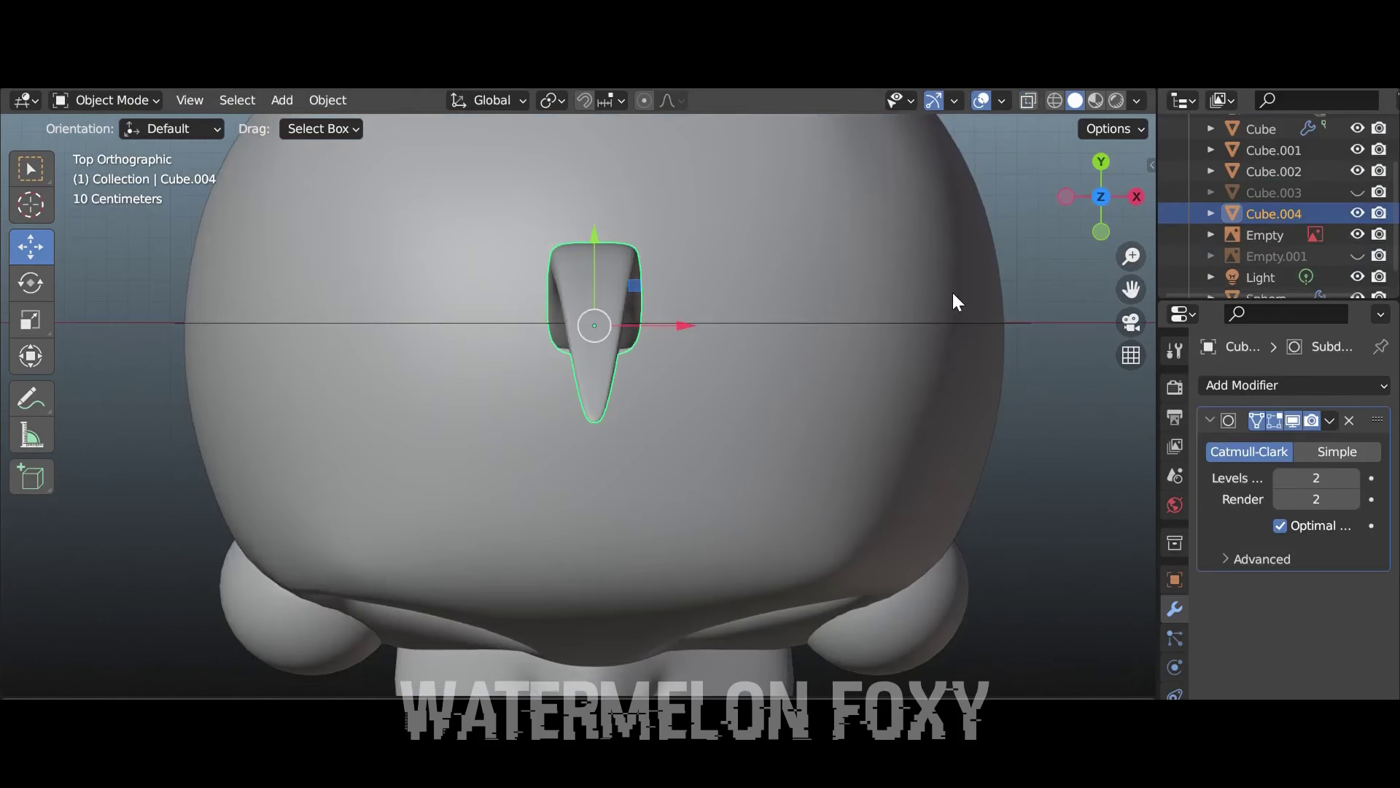
{"action": "key", "text": "r"}
{"action": "key", "text": "Return"}
{"action": "left_click", "coordinate": [1100, 234]}
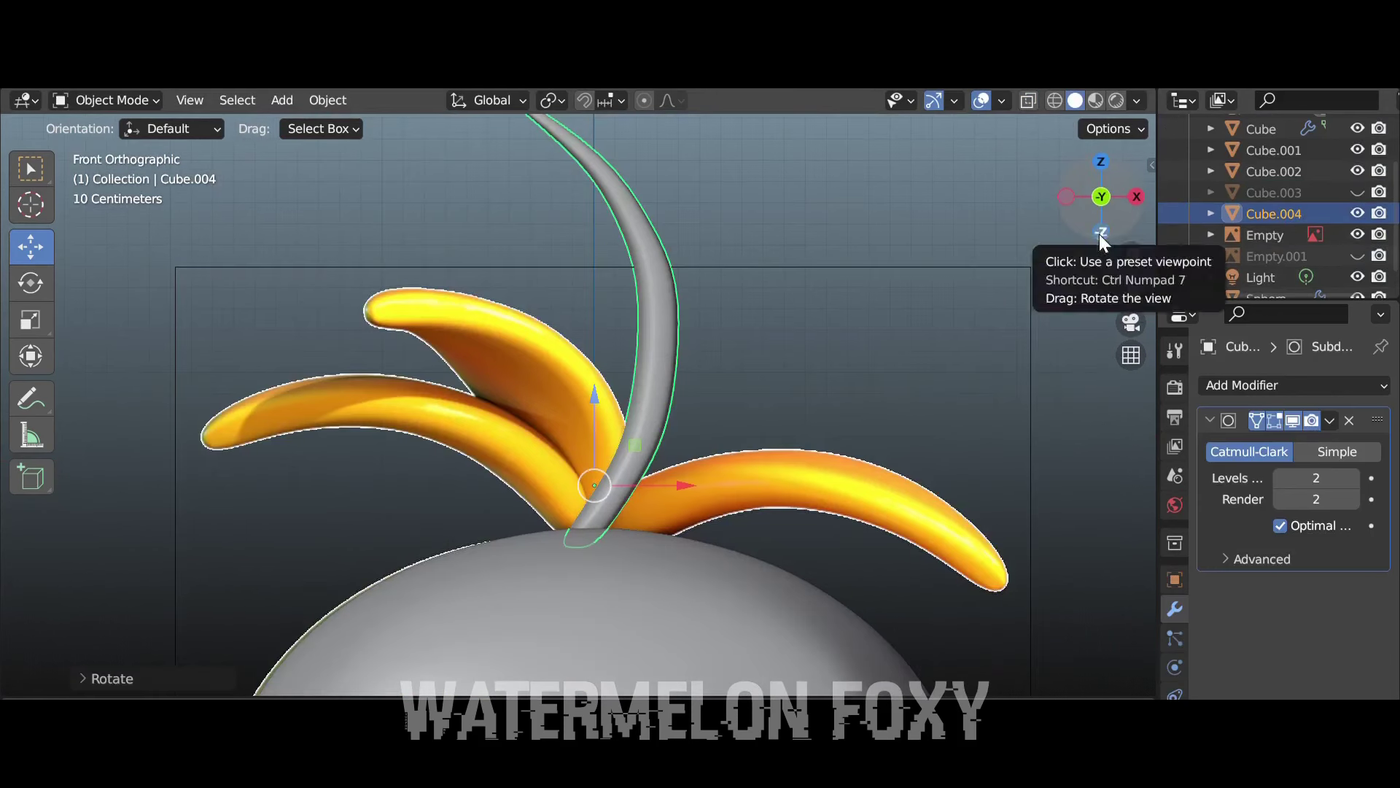
{"action": "key", "text": "KP_7"}
{"action": "key", "text": "KP_1"}
Move the feather Cube.004 onto the left yellow reference feather
{"action": "key", "text": "Tab"}
{"action": "key", "text": "g"}
{"action": "left_click", "coordinate": [460, 390]}
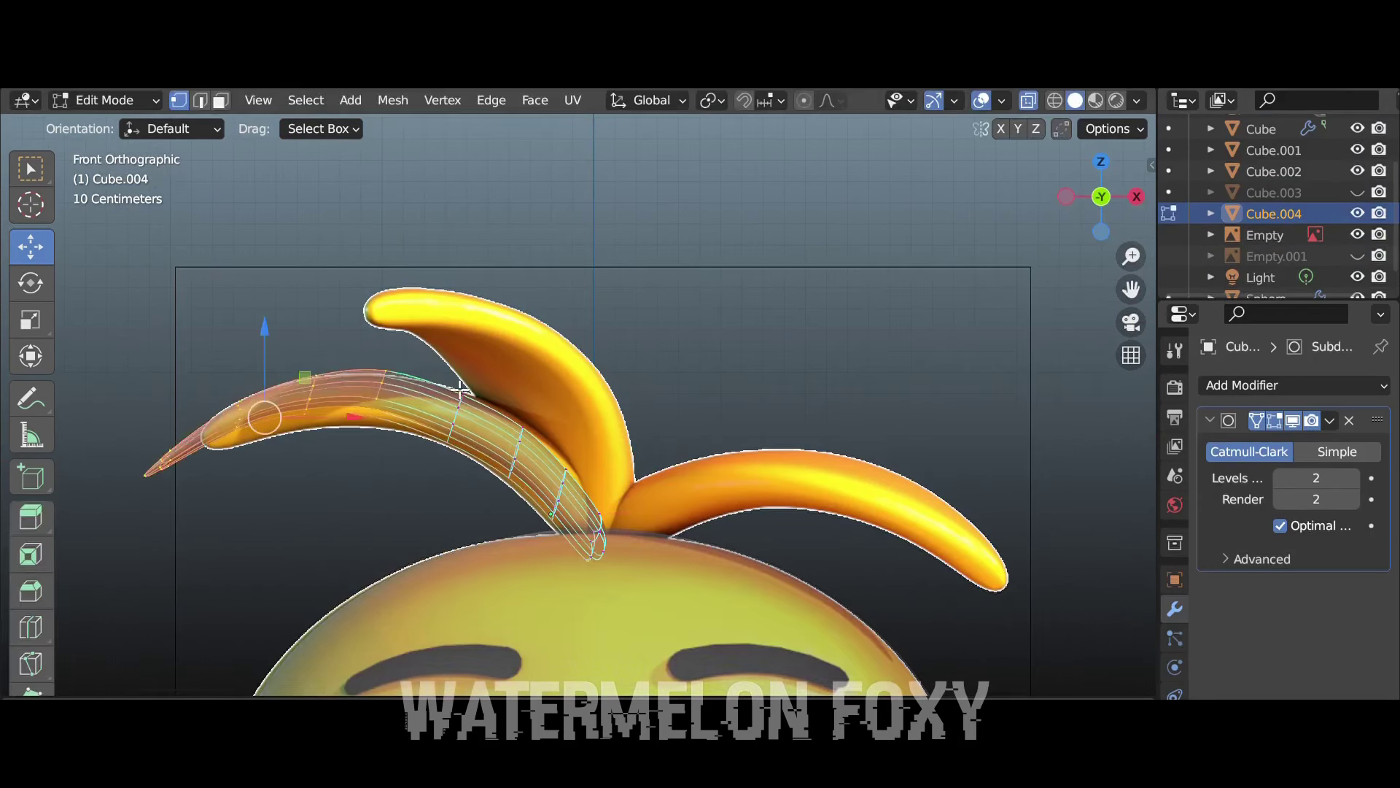
{"action": "key", "text": "Tab"}
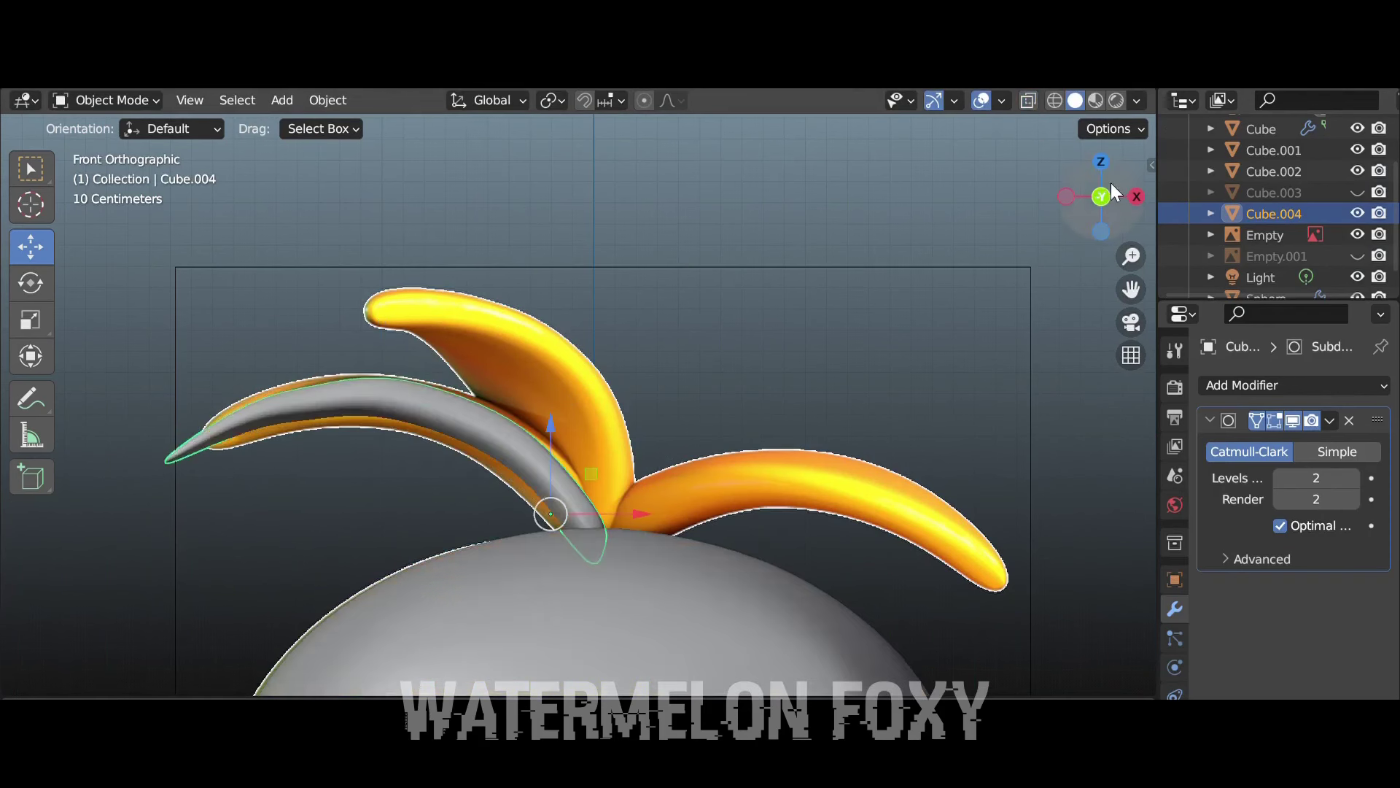
{"action": "key", "text": "Tab"}
{"action": "left_click", "coordinate": [1101, 161]}
{"action": "key", "text": "KP_1"}
{"action": "key", "text": "Tab"}
Duplicate the left feather as Cube.005 and place it over the right reference feather
{"action": "left_click", "coordinate": [1100, 169]}
{"action": "key", "text": "shift+d"}
{"action": "key", "text": "r"}
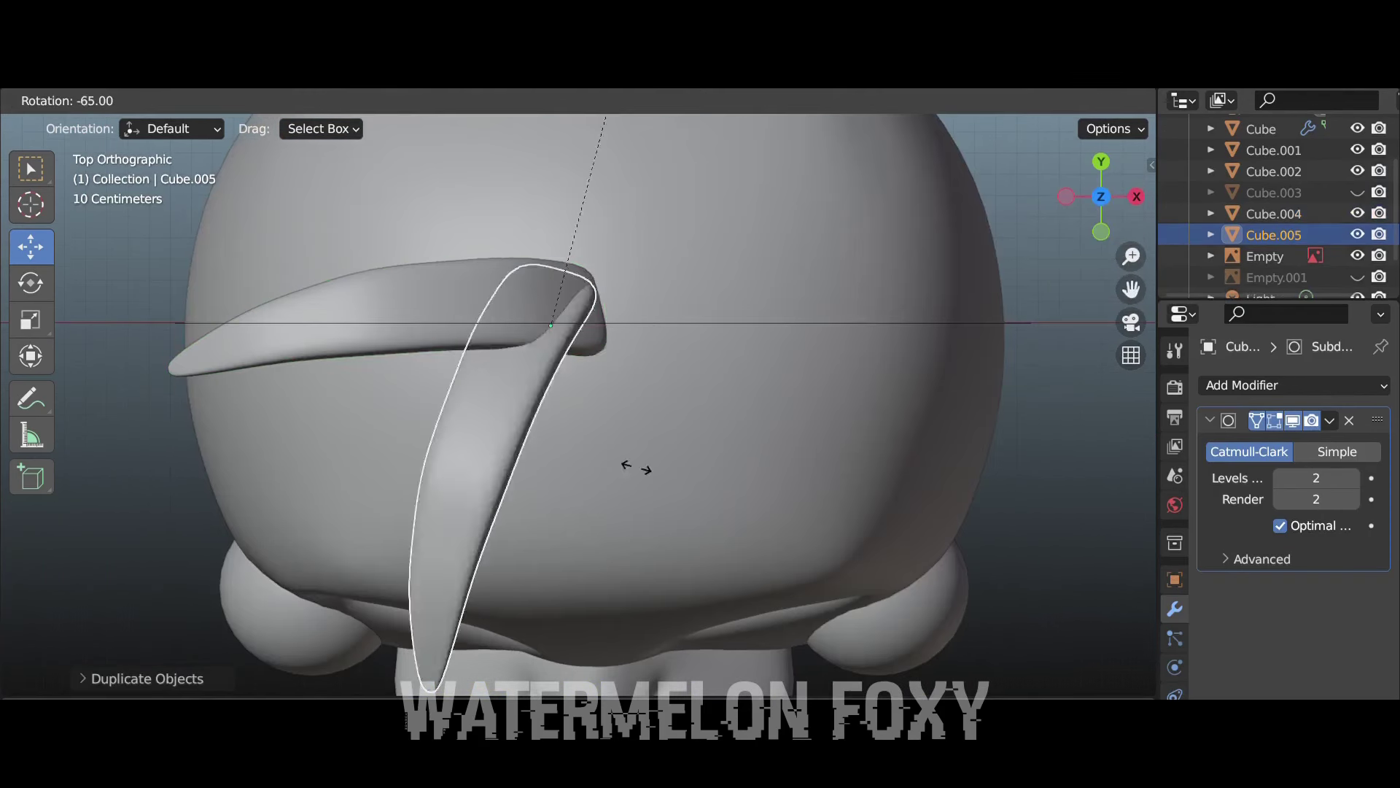
{"action": "key", "text": "Return"}
{"action": "key", "text": "KP_1"}
{"action": "key", "text": "g"}
{"action": "key", "text": "Return"}
{"action": "key", "text": "r"}
{"action": "key", "text": "Return"}
{"action": "key", "text": "Tab"}
Reshape the right feather's tip in Edit Mode with X-ray on
{"action": "middle_click_drag", "start_coordinate": [903, 455], "coordinate": [948, 474]}
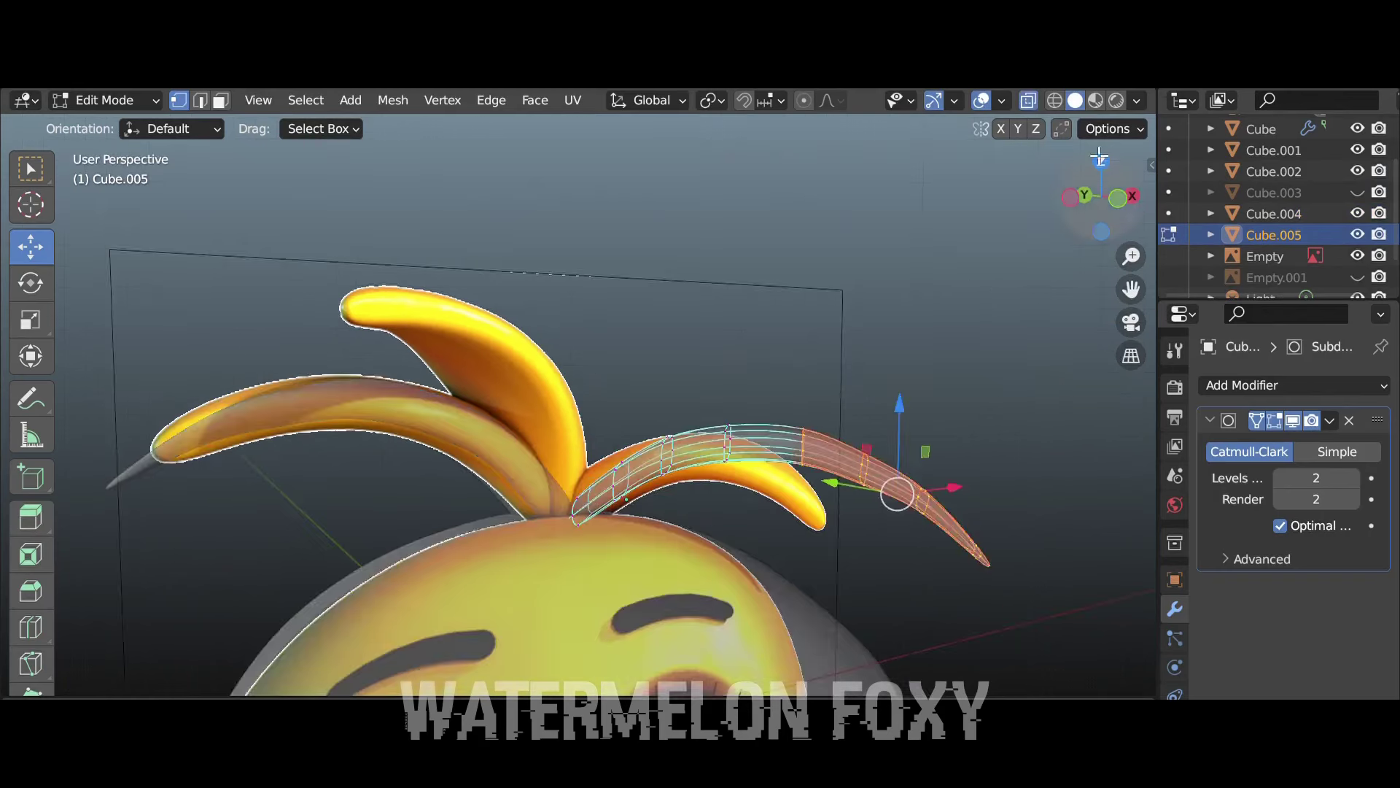
{"action": "key", "text": "KP_1"}
{"action": "left_click", "coordinate": [1028, 100]}
{"action": "middle_click_drag", "start_coordinate": [875, 510], "coordinate": [907, 535]}
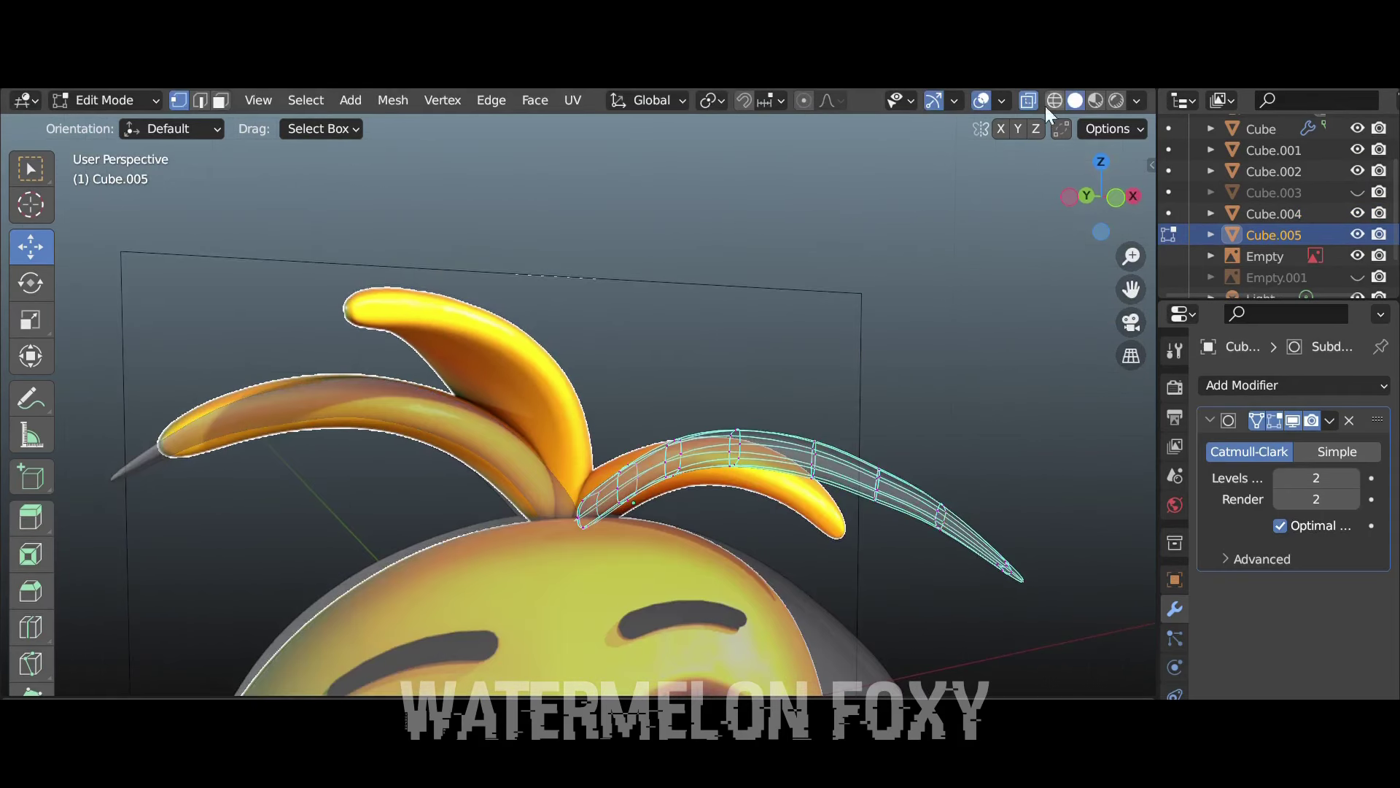
{"action": "key", "text": "Tab"}
{"action": "key", "text": "KP_1"}
{"action": "key", "text": "KP_7"}
Fine-tune the right feather's angle with small rotations and check it in perspective
{"action": "key", "text": "r"}
{"action": "key", "text": "Return"}
{"action": "key", "text": "r"}
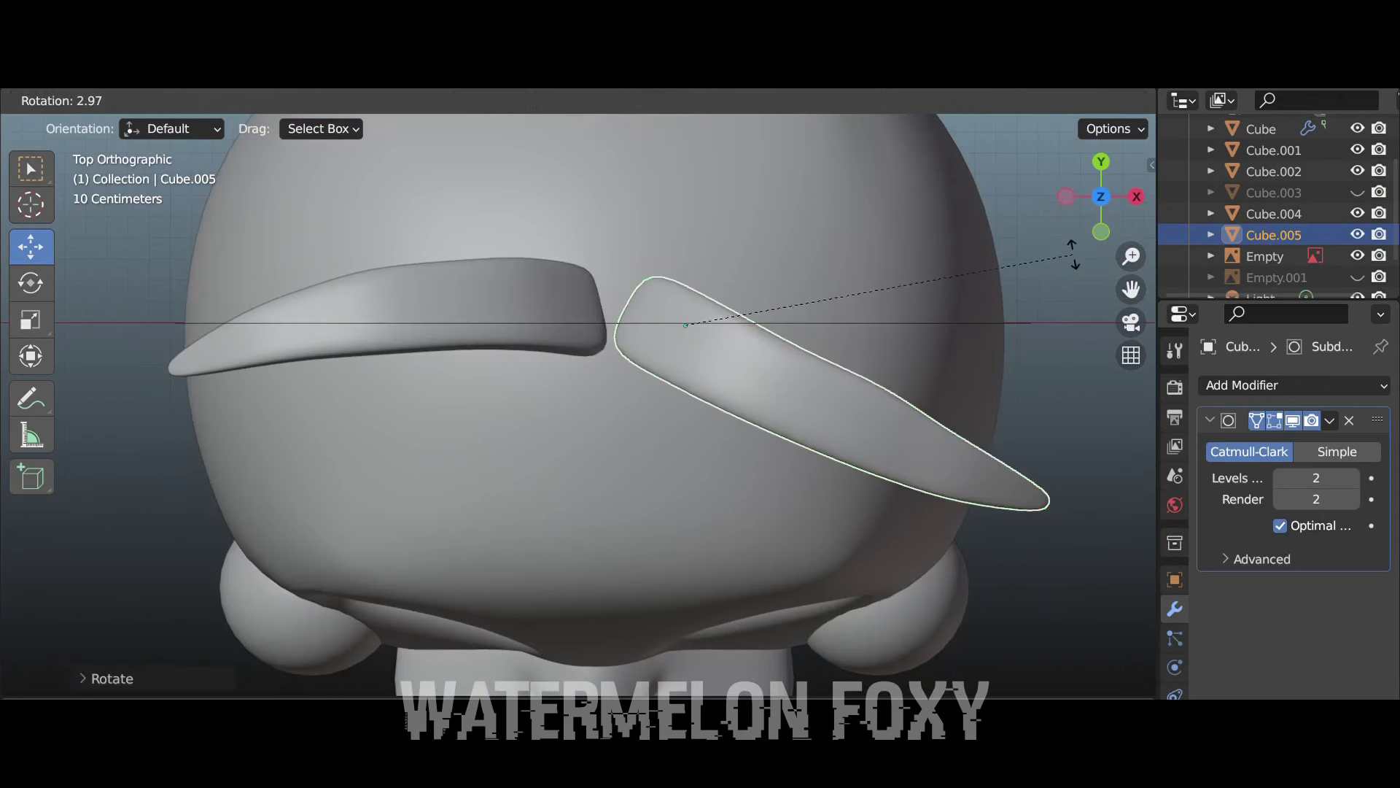
{"action": "key", "text": "Return"}
{"action": "key", "text": "r"}
{"action": "key", "text": "Return"}
{"action": "key", "text": "KP_1"}
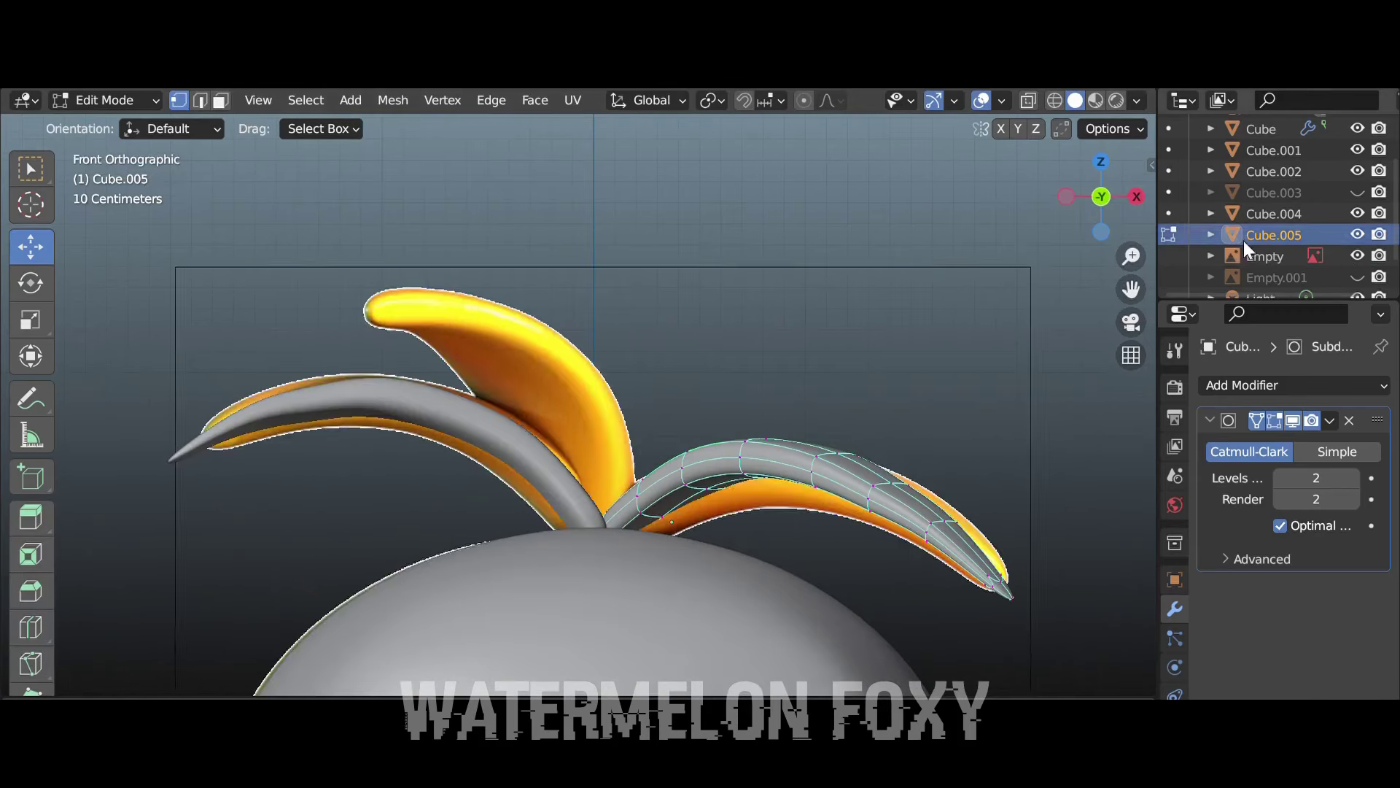
{"action": "mouse_move", "coordinate": [912, 438]}
{"action": "middle_mouse_down"}
{"action": "mouse_move", "coordinate": [966, 452]}
{"action": "mouse_move", "coordinate": [948, 438]}
{"action": "middle_mouse_up"}
{"action": "key", "text": "KP_1"}
{"action": "key", "text": "Tab"}
Select the right feather's whole mesh in X-ray and brush-select vertices on it
{"action": "left_click", "coordinate": [1357, 255]}
{"action": "key", "text": "Tab"}
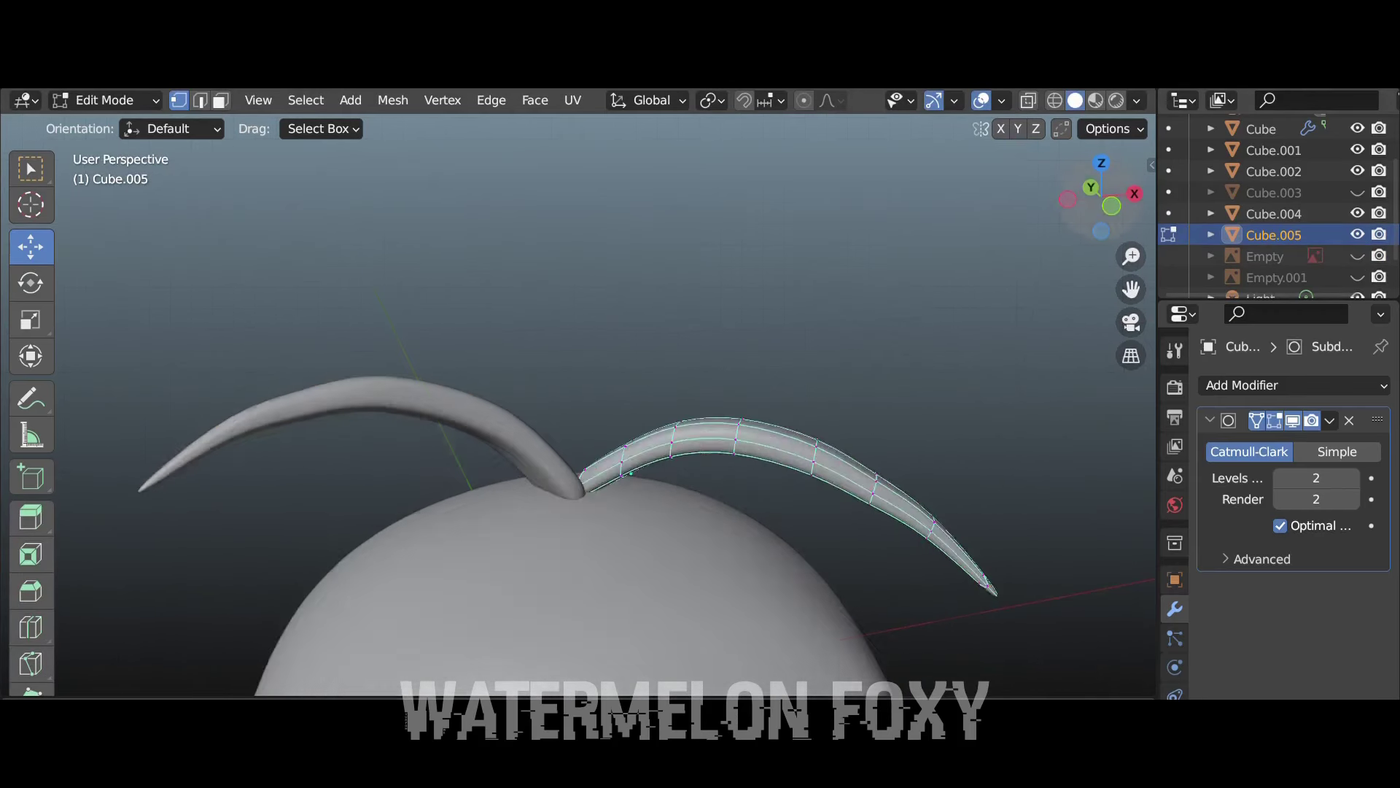
{"action": "key", "text": "a"}
{"action": "key", "text": "Tab"}
{"action": "key", "text": "KP_1"}
{"action": "key", "text": "Tab"}
{"action": "key", "text": "alt+z"}
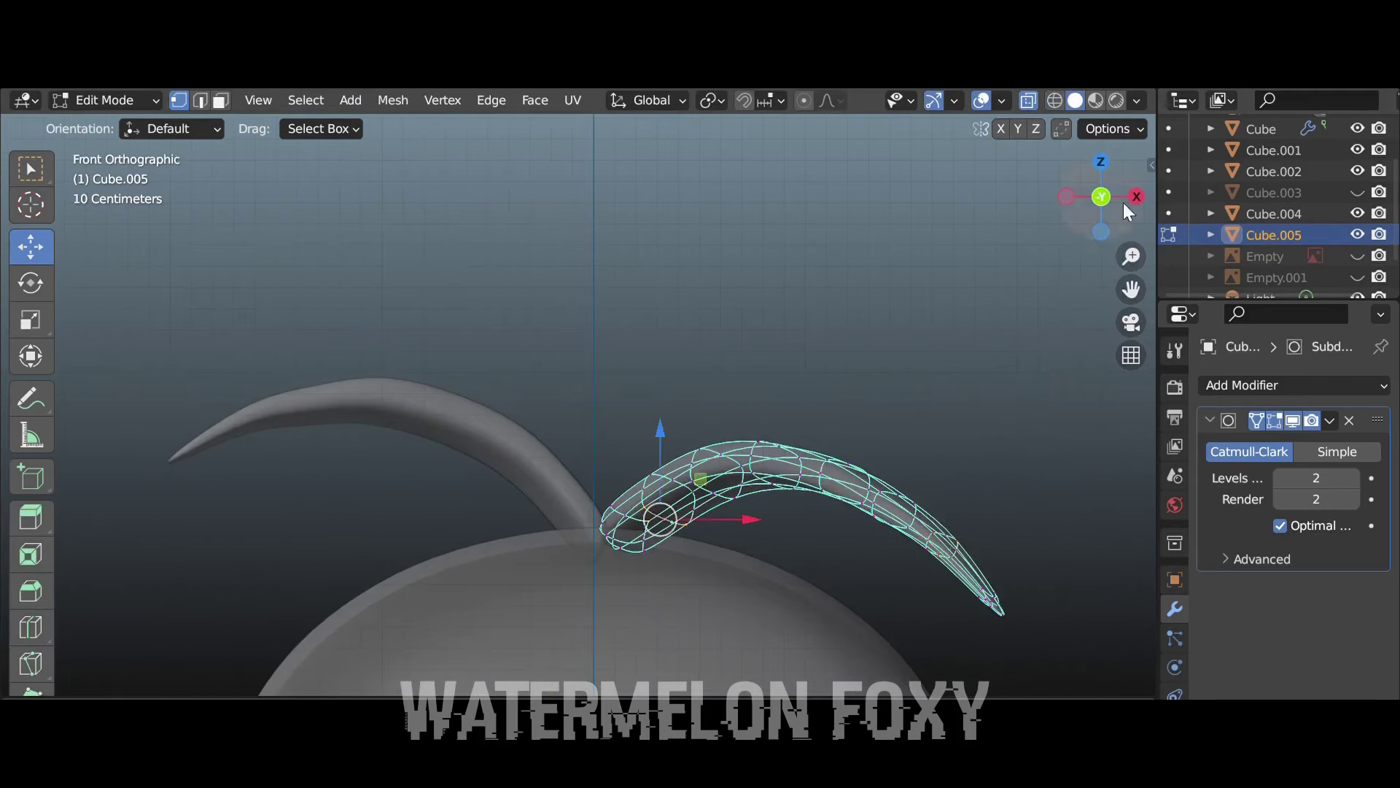
{"action": "scroll", "coordinate": [811, 634], "scroll_direction": "up", "scroll_amount": 3}
{"action": "key", "text": "c"}
{"action": "left_click", "coordinate": [772, 503]}
Bend the left feather's curve and smooth the right feather's tip and base vertices
{"action": "key", "text": "Tab"}
{"action": "scroll", "coordinate": [773, 503], "scroll_direction": "down", "scroll_amount": 4}
{"action": "left_click", "coordinate": [438, 408]}
{"action": "key", "text": "Tab"}
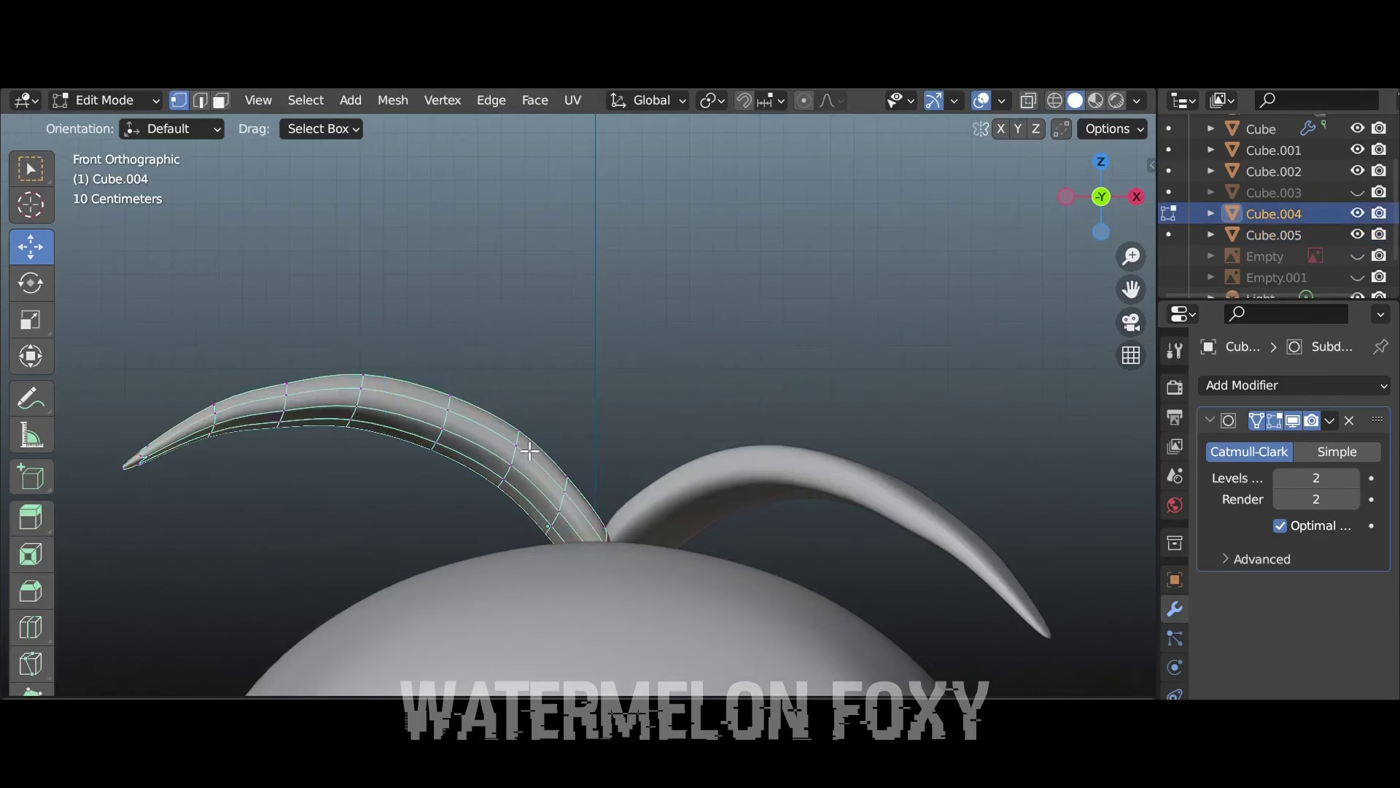
{"action": "left_click_drag", "start_coordinate": [292, 409], "coordinate": [256, 529]}
{"action": "left_click_drag", "start_coordinate": [102, 343], "coordinate": [240, 539]}
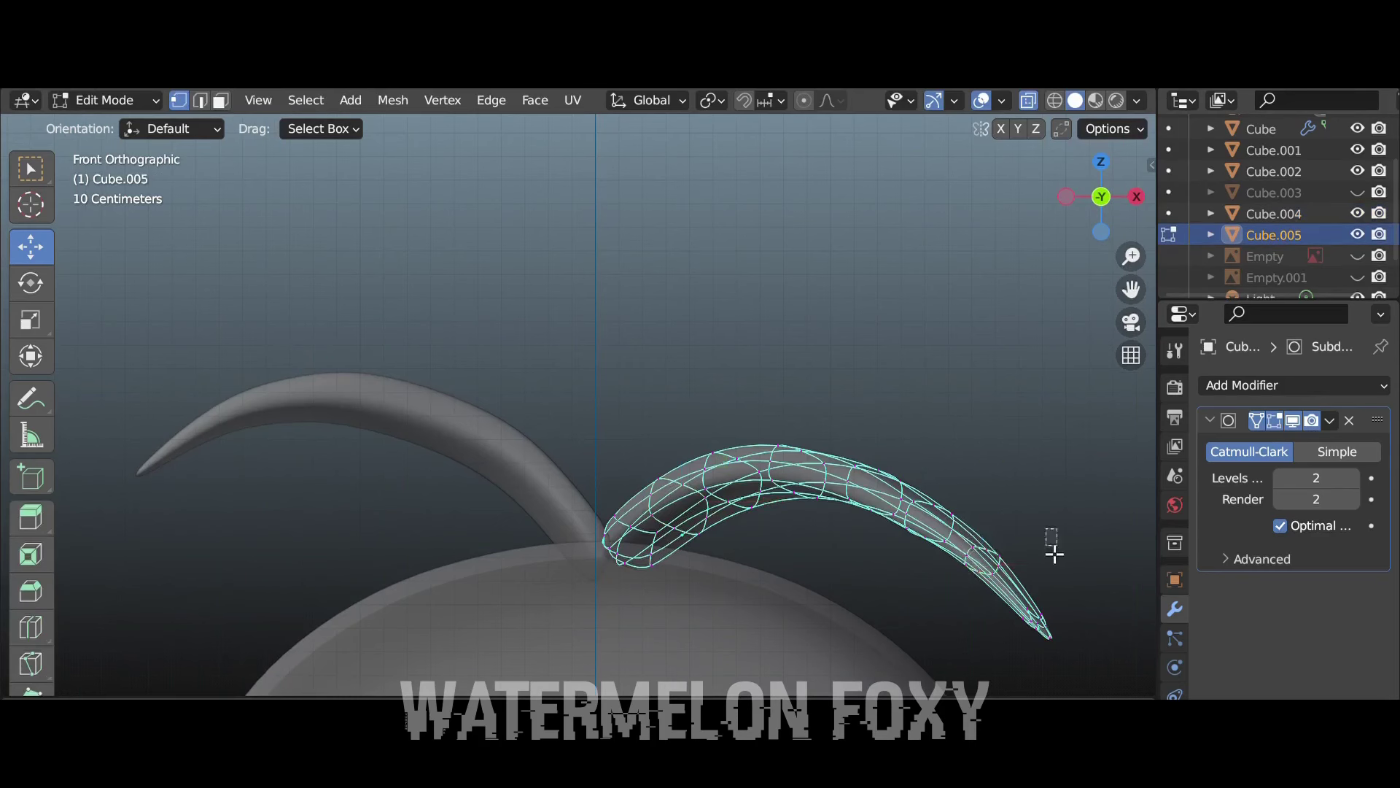
{"action": "left_click", "coordinate": [979, 532]}
{"action": "left_click_drag", "start_coordinate": [978, 467], "coordinate": [1005, 478]}
{"action": "key", "text": "KP_7"}
Duplicate a third feather, Cube.006, and move it to the centre of the head
{"action": "key", "text": "shift+d"}
{"action": "left_click", "coordinate": [537, 252]}
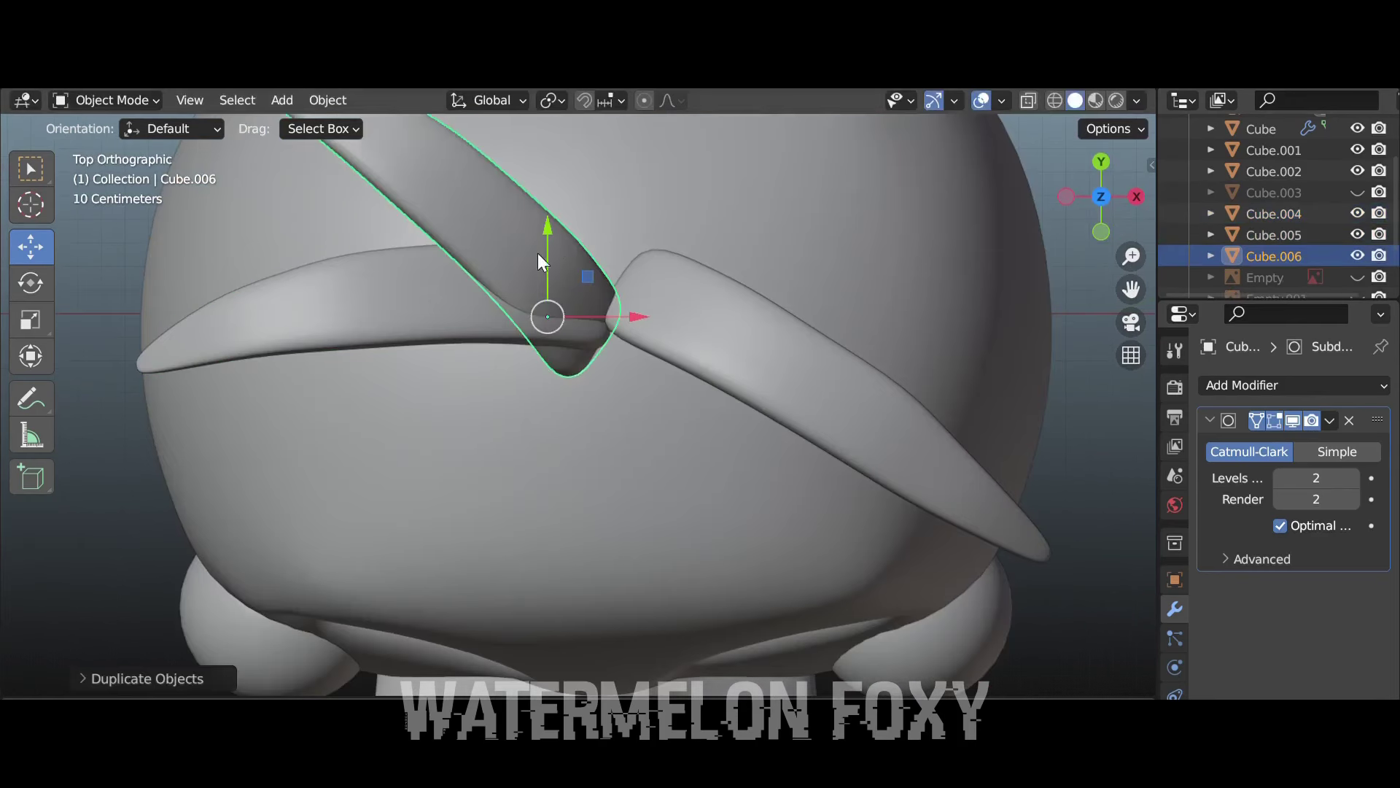
{"action": "key", "text": "KP_1"}
{"action": "key", "text": "g"}
{"action": "left_click", "coordinate": [1069, 245]}
{"action": "key", "text": "KP_7"}
{"action": "key", "text": "r"}
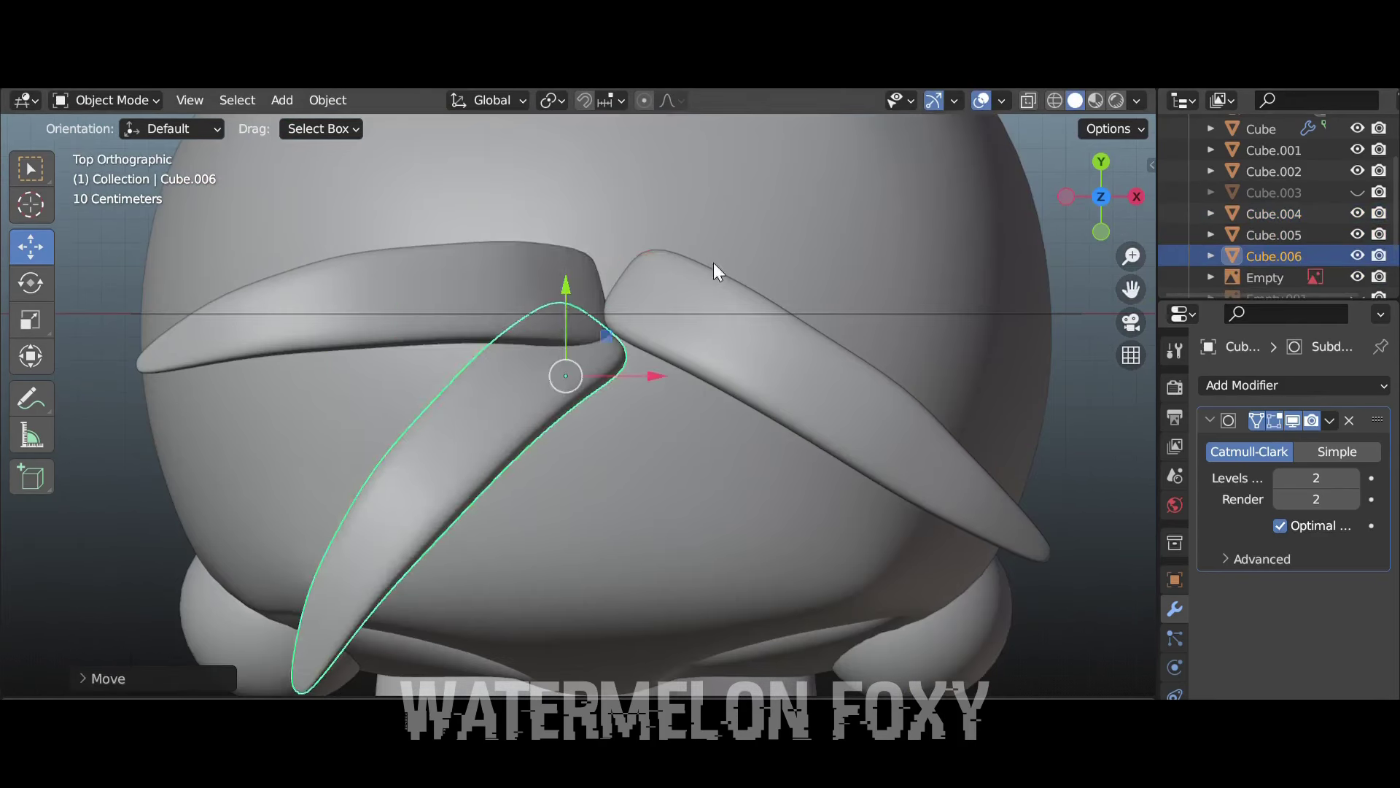
{"action": "left_click", "coordinate": [713, 262]}
{"action": "key", "text": "KP_1"}
{"action": "left_click_drag", "start_coordinate": [1357, 255], "coordinate": [1358, 232]}
Tilt the third feather upright and adjust its mesh from the side view
{"action": "mouse_move", "coordinate": [729, 306]}
{"action": "middle_mouse_down"}
{"action": "mouse_move", "coordinate": [614, 291]}
{"action": "mouse_move", "coordinate": [763, 427]}
{"action": "mouse_move", "coordinate": [413, 133]}
{"action": "middle_mouse_up"}
{"action": "key", "text": "KP_1"}
{"action": "key", "text": "r"}
{"action": "left_click", "coordinate": [762, 426]}
{"action": "key", "text": "Tab"}
{"action": "key", "text": "KP_3"}
{"action": "key", "text": "ctrl+KP_3"}
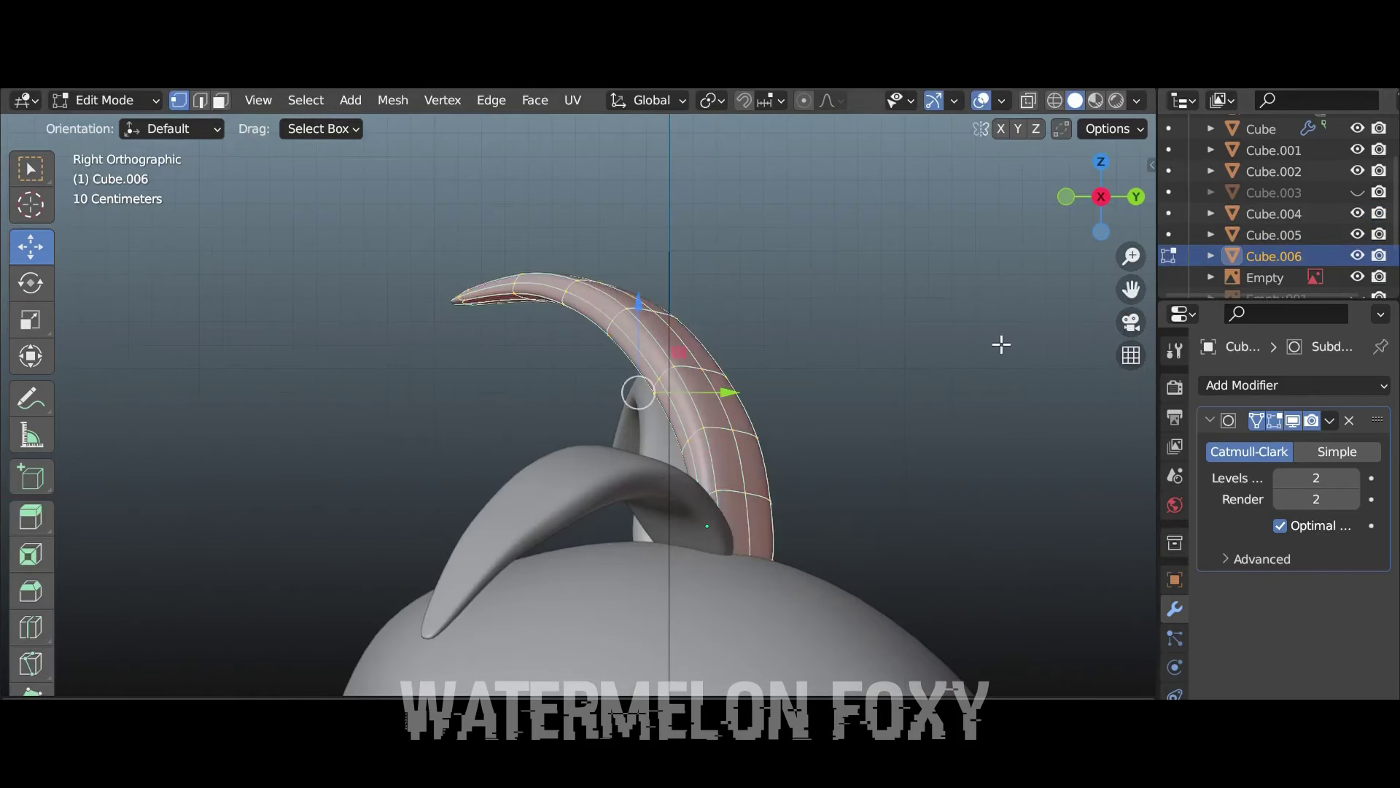
{"action": "key", "text": "Tab"}
{"action": "key", "text": "Tab"}
{"action": "left_click_drag", "start_coordinate": [1139, 212], "coordinate": [1100, 219]}
{"action": "left_click", "coordinate": [1118, 213]}
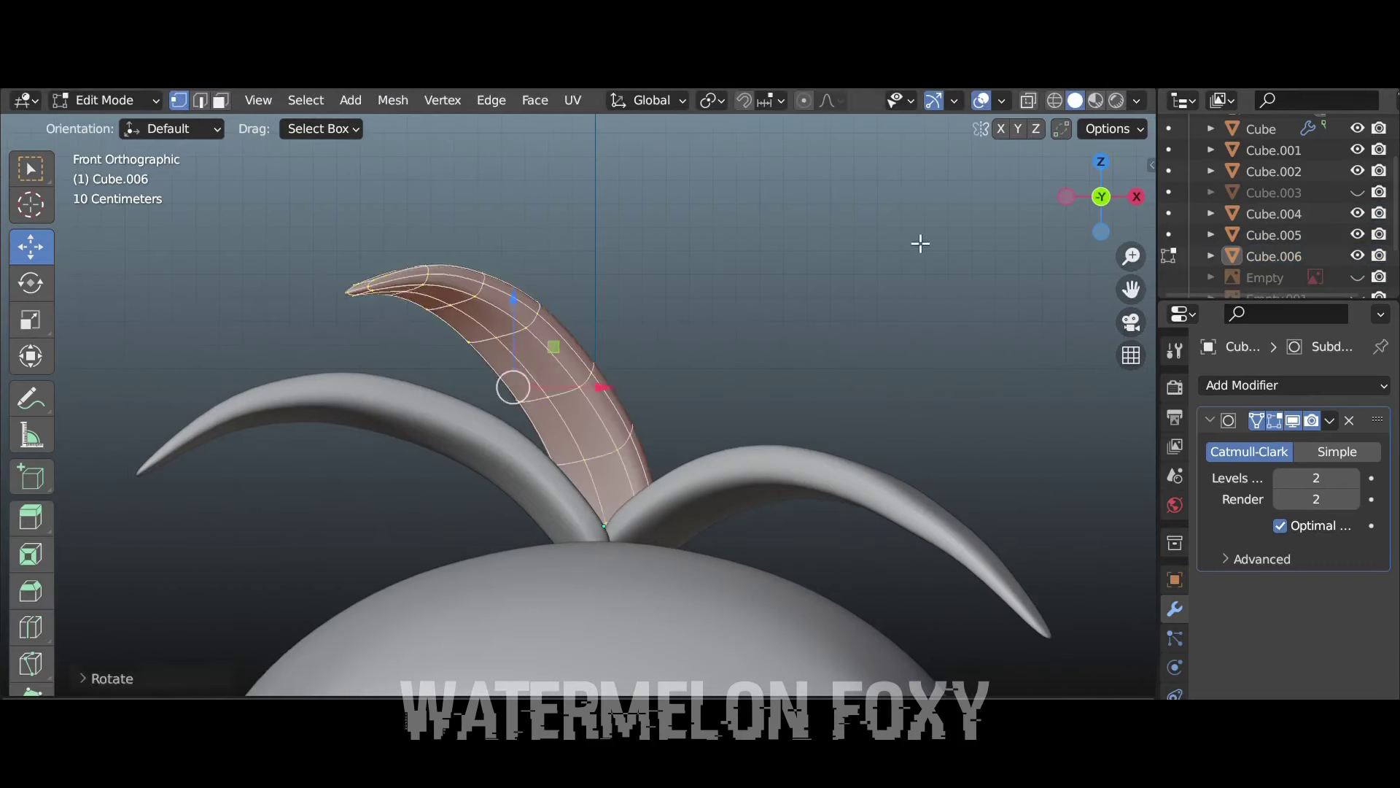
{"action": "key", "text": "Tab"}
Rotate the left feather Cube.004 slightly to refine the fan
{"action": "left_click", "coordinate": [548, 433]}
{"action": "key", "text": "r"}
{"action": "left_click", "coordinate": [988, 281]}
{"action": "middle_click_drag", "start_coordinate": [987, 282], "coordinate": [1077, 312]}
{"action": "key", "text": "KP_1"}
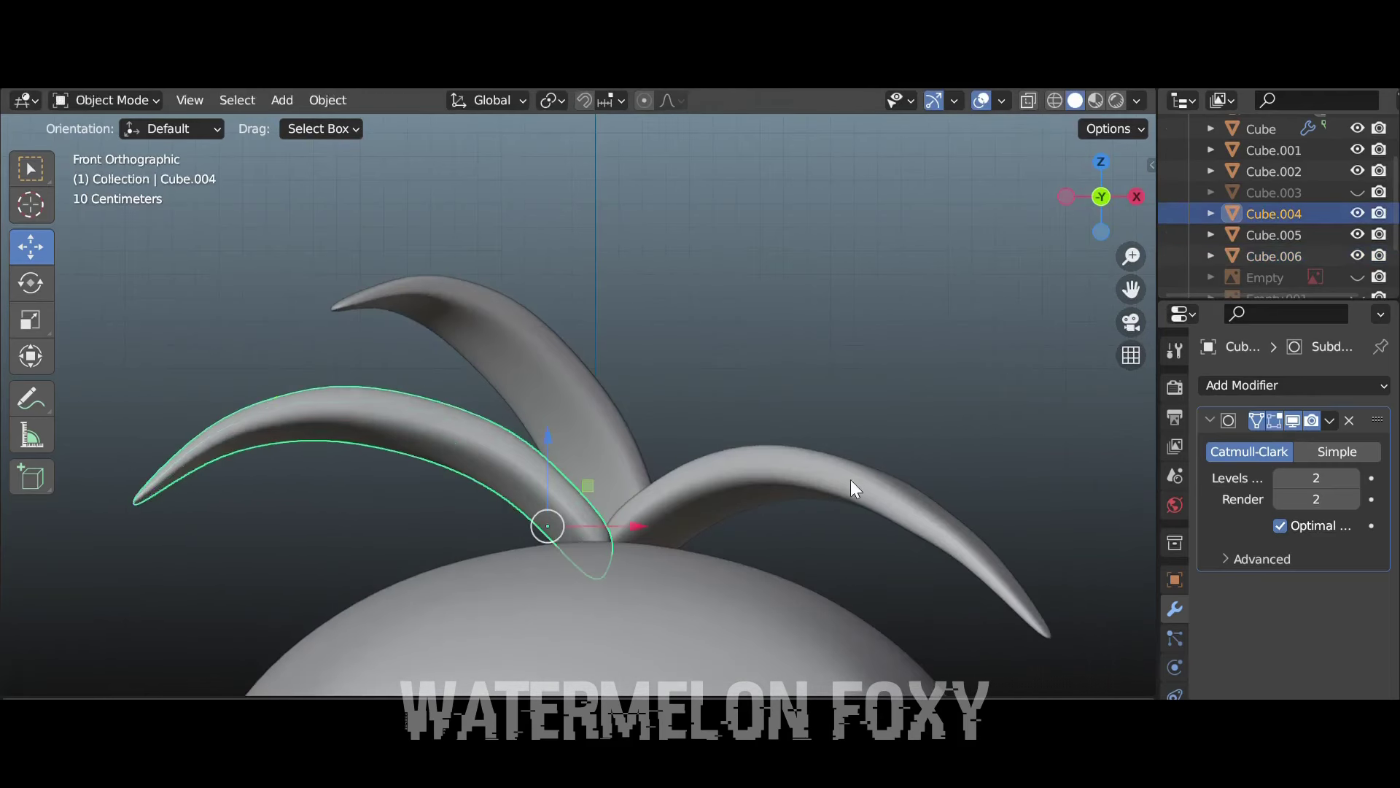
{"action": "left_click", "coordinate": [851, 479]}
{"action": "scroll", "coordinate": [850, 479], "scroll_direction": "down", "scroll_amount": 5}
Add a cube for the tooth and scale it along X
{"action": "left_click", "coordinate": [281, 100]}
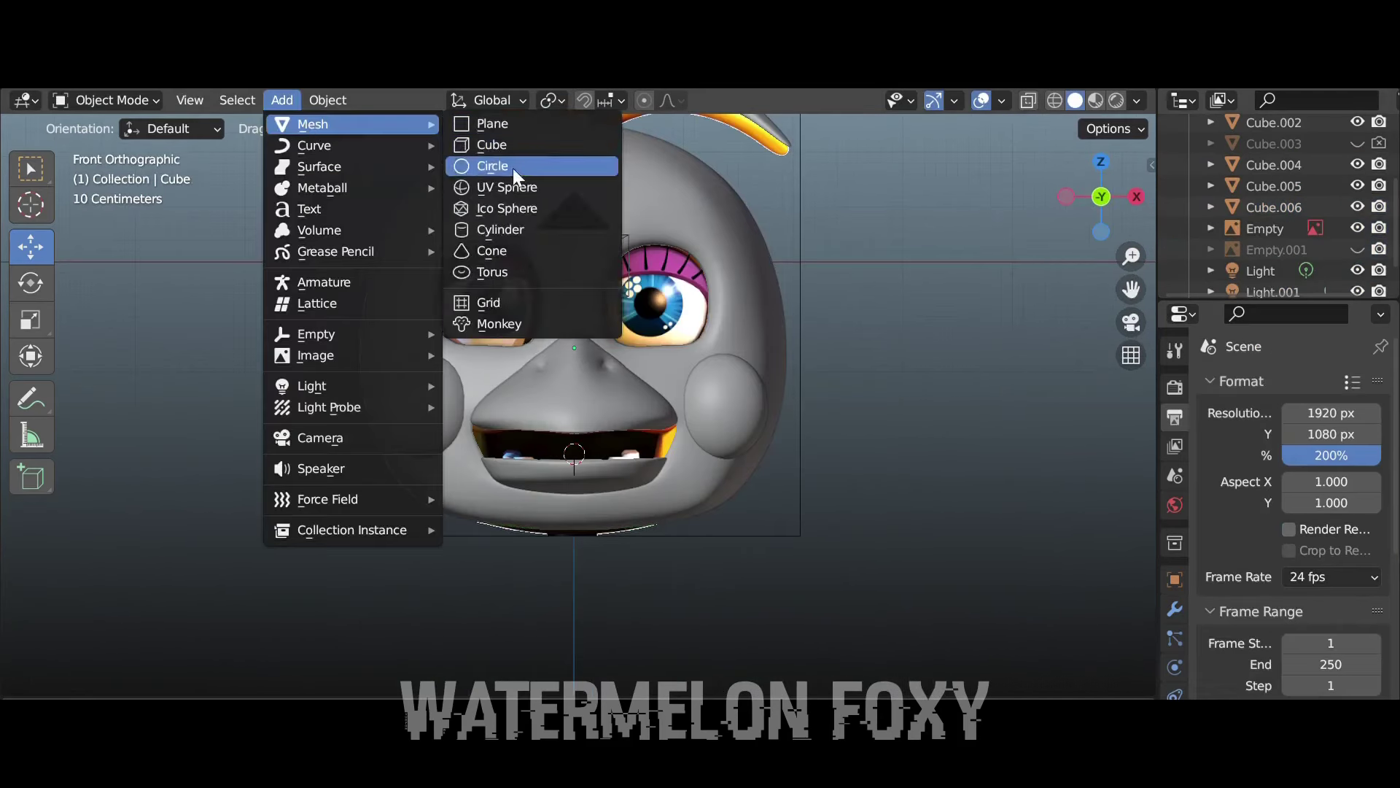
{"action": "left_click", "coordinate": [491, 145]}
{"action": "scroll", "coordinate": [1079, 269], "scroll_direction": "up", "scroll_amount": 3}
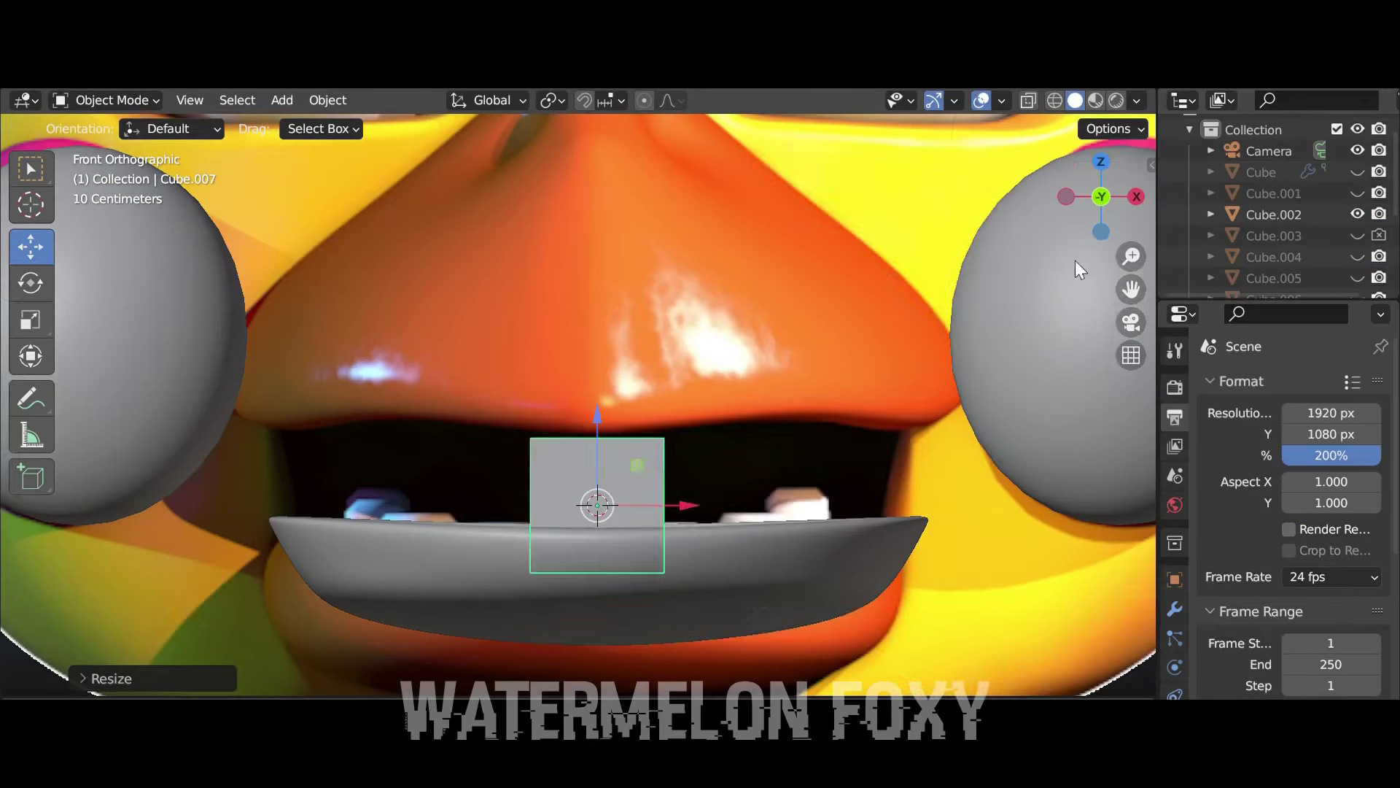
{"action": "scroll", "coordinate": [1080, 270], "scroll_direction": "down", "scroll_amount": 3}
{"action": "middle_click_drag", "start_coordinate": [1080, 270], "coordinate": [1021, 256]}
{"action": "key", "text": "s"}
{"action": "key", "text": "x"}
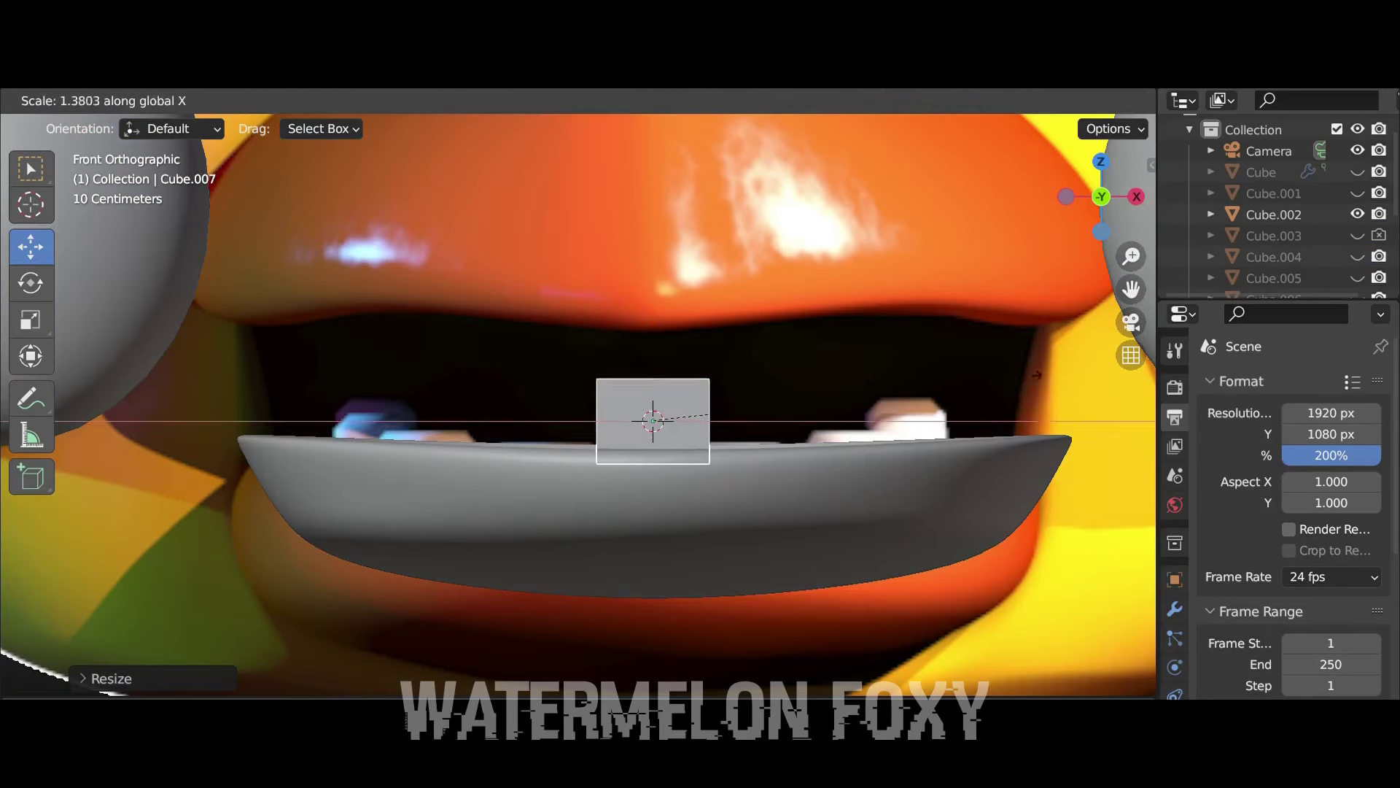
Give the tooth block a Subdivision Surface modifier
{"action": "right_click", "coordinate": [659, 312]}
{"action": "left_click", "coordinate": [1175, 609]}
{"action": "left_click", "coordinate": [1239, 382]}
{"action": "left_click", "coordinate": [926, 656]}
{"action": "key", "text": "Tab"}
Place the tooth on the lower jaw's rim using top and front views
{"action": "key", "text": "KP_7"}
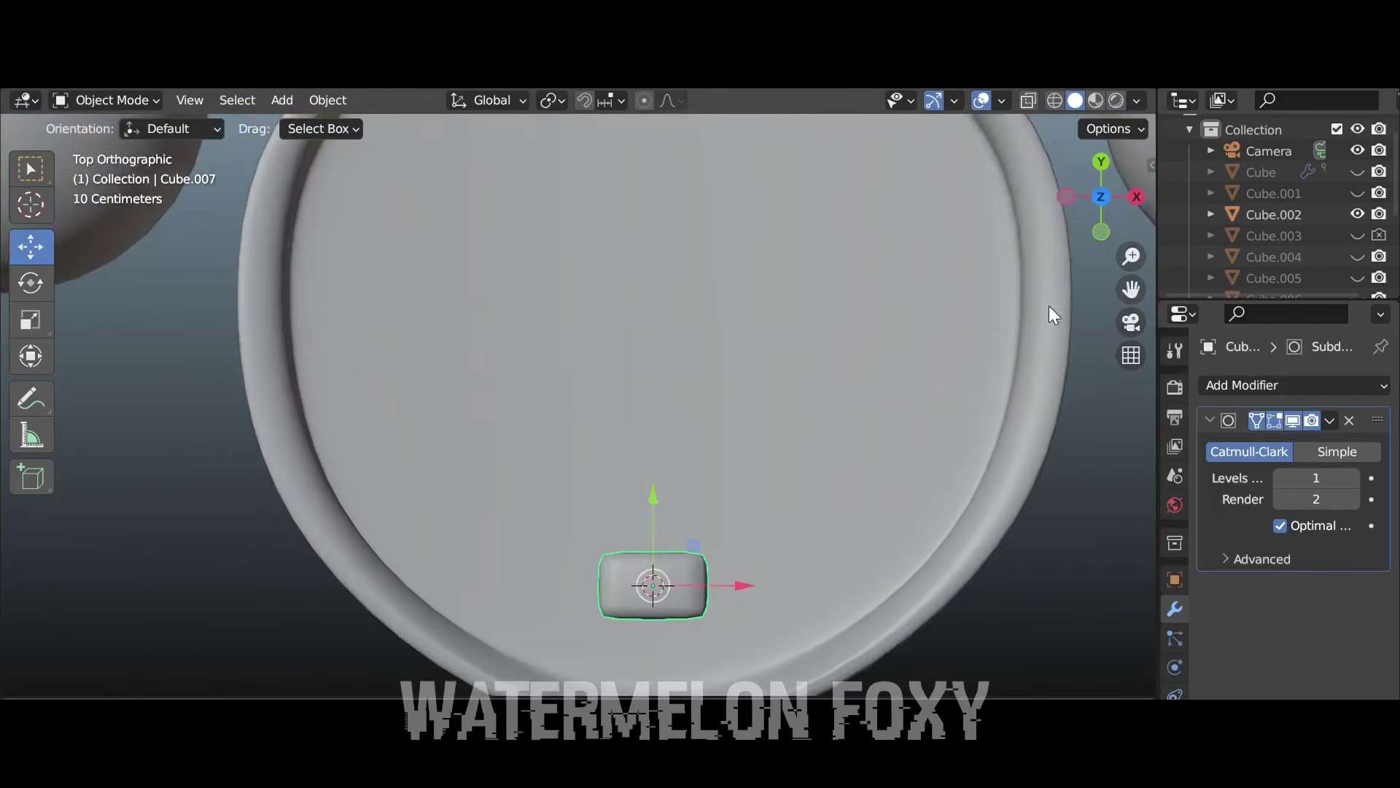
{"action": "middle_click_drag", "start_coordinate": [855, 510], "coordinate": [817, 320], "text": "shift"}
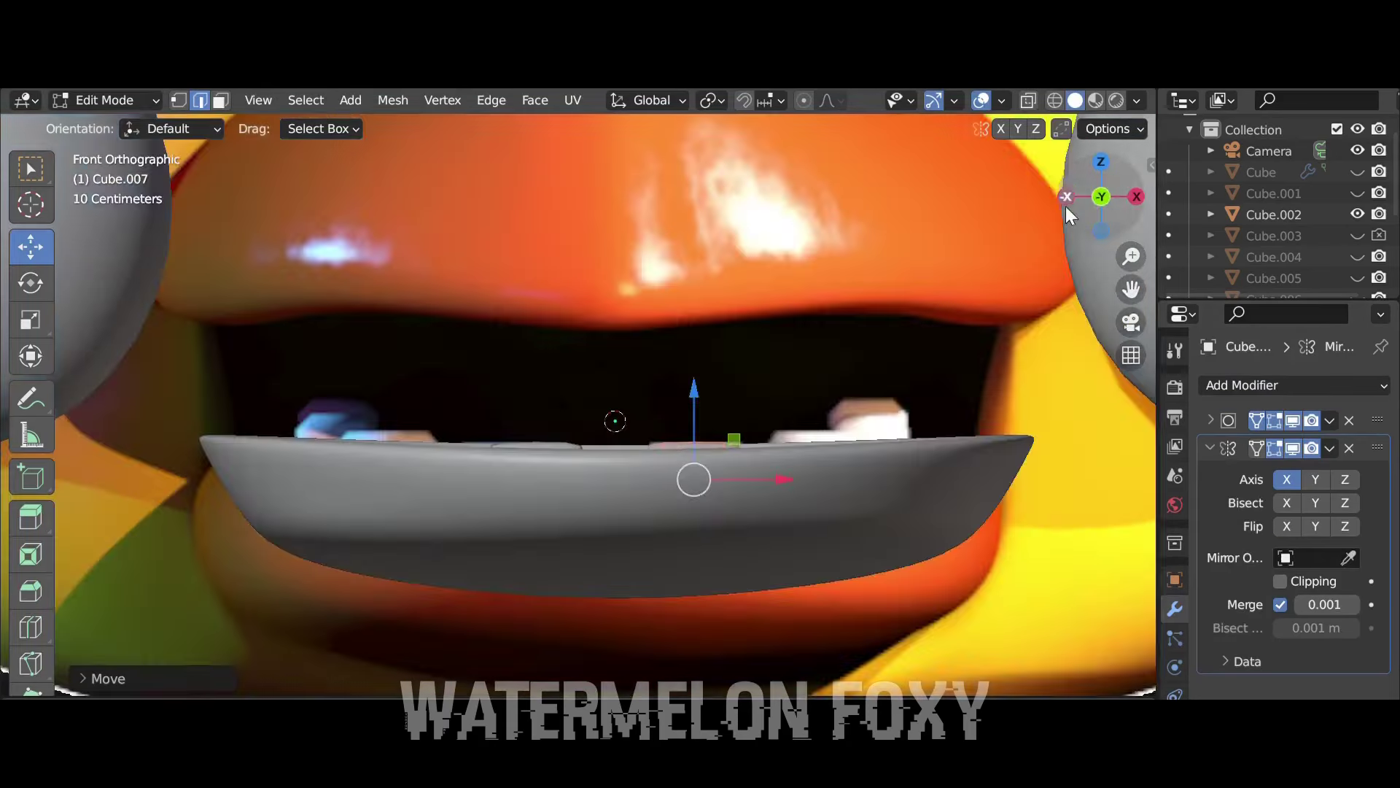
{"action": "left_click_drag", "start_coordinate": [1065, 206], "coordinate": [958, 353]}
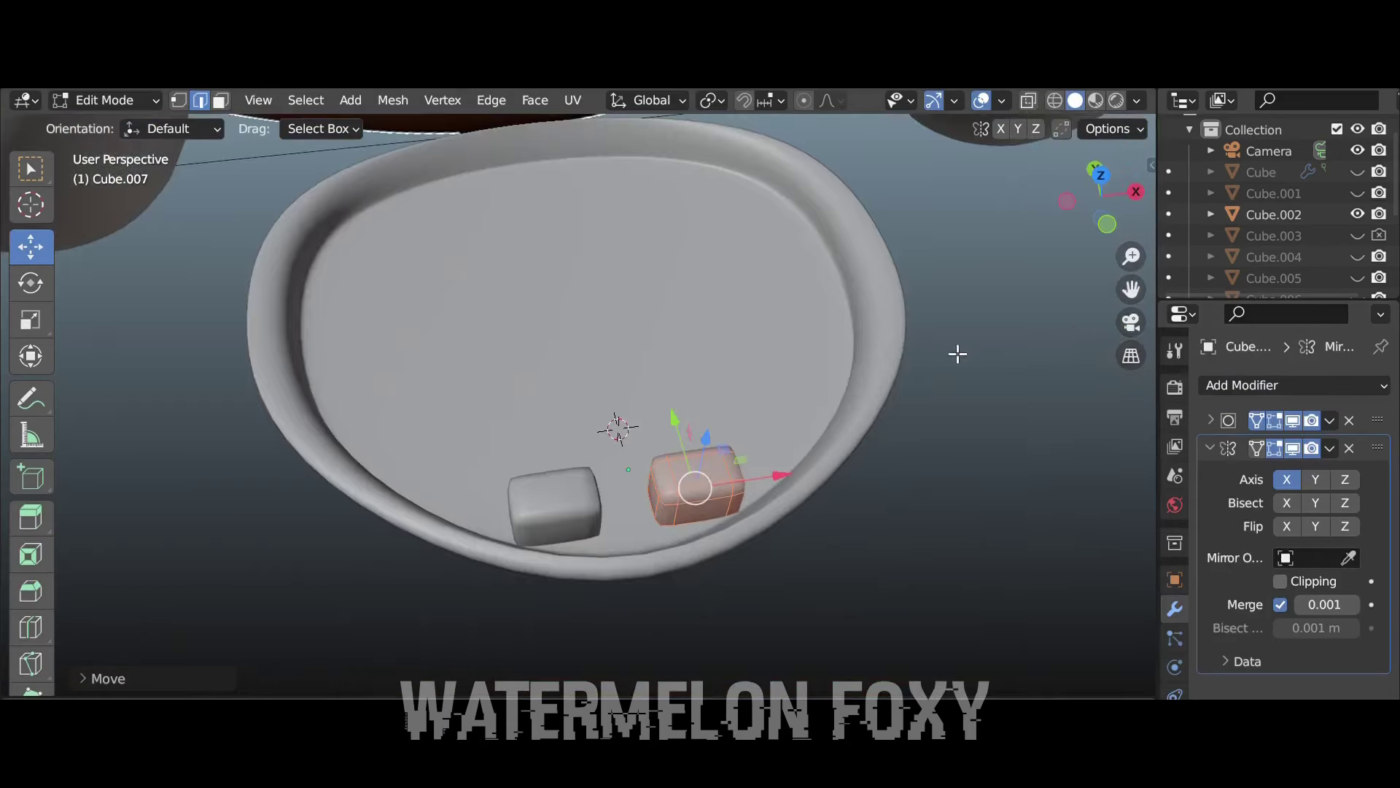
{"action": "left_click", "coordinate": [1107, 223]}
{"action": "left_click", "coordinate": [1029, 100]}
{"action": "left_click", "coordinate": [711, 399]}
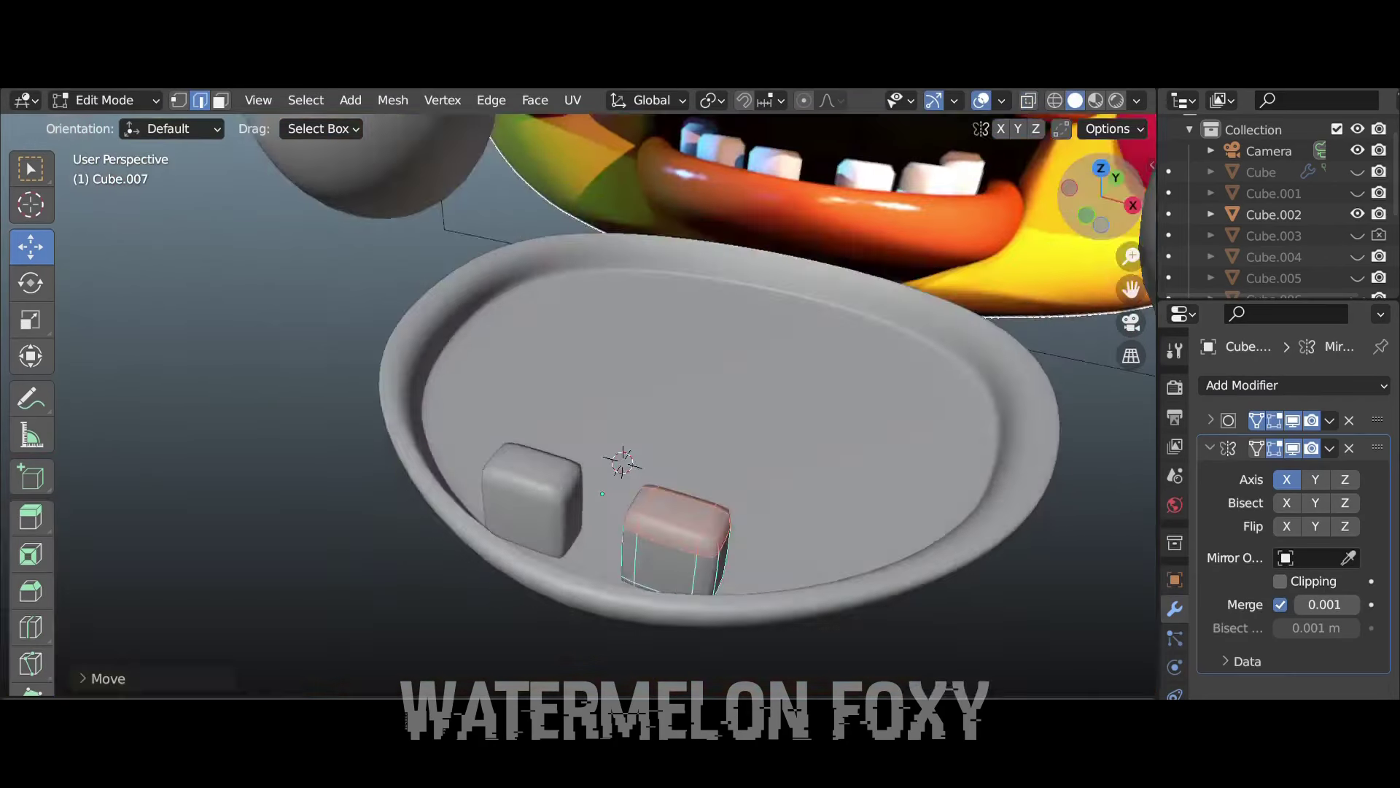
Rotate the tooth copies in X-ray so they follow the jaw rim
{"action": "key", "text": "Tab"}
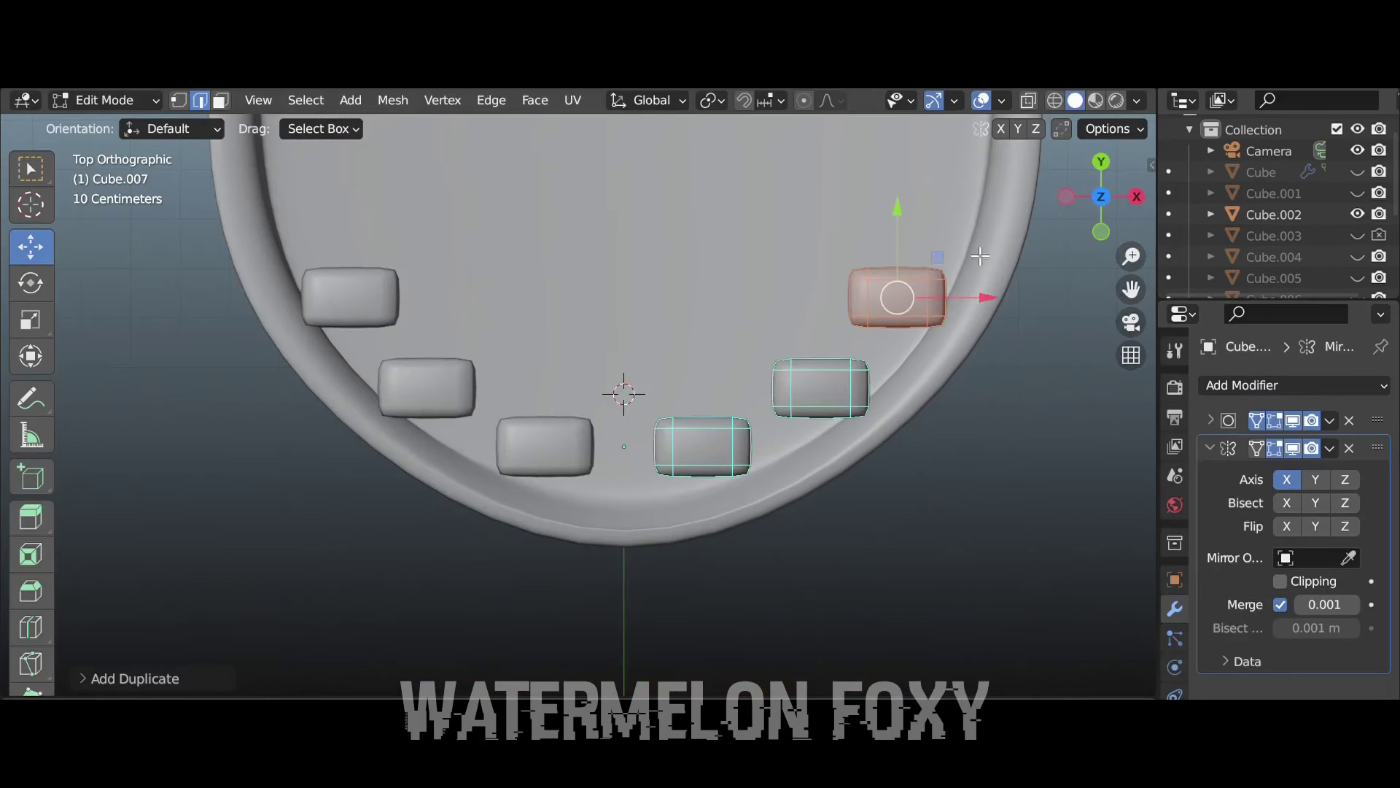
{"action": "key", "text": "alt+z"}
{"action": "key", "text": "r"}
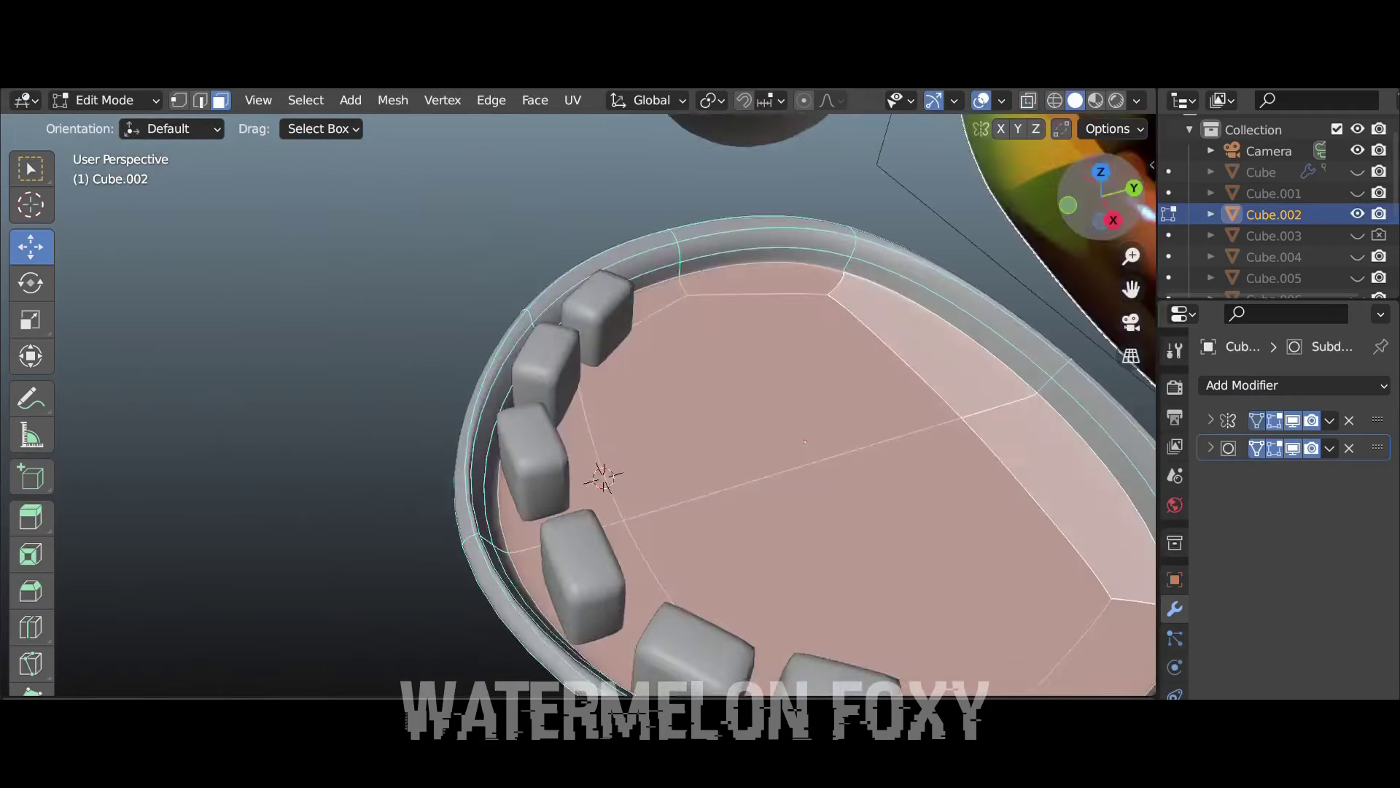
{"action": "key", "text": "Tab"}
{"action": "left_click", "coordinate": [1087, 211]}
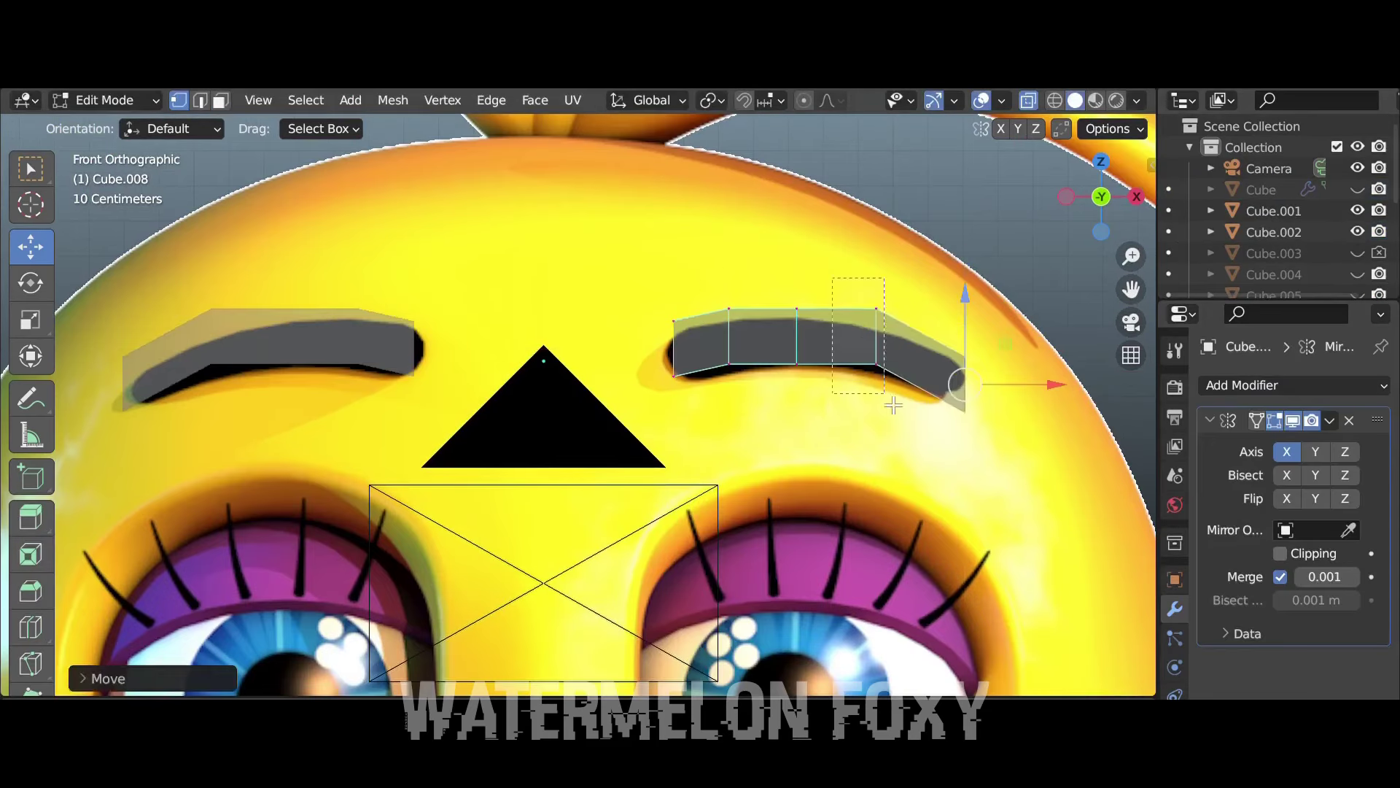
Collapse the Mirror panel and add Subdivision Surface smoothing to the eyebrows
{"action": "left_click", "coordinate": [1209, 422]}
{"action": "key", "text": "ctrl+1"}
{"action": "scroll", "coordinate": [815, 311], "scroll_direction": "up", "scroll_amount": 2}
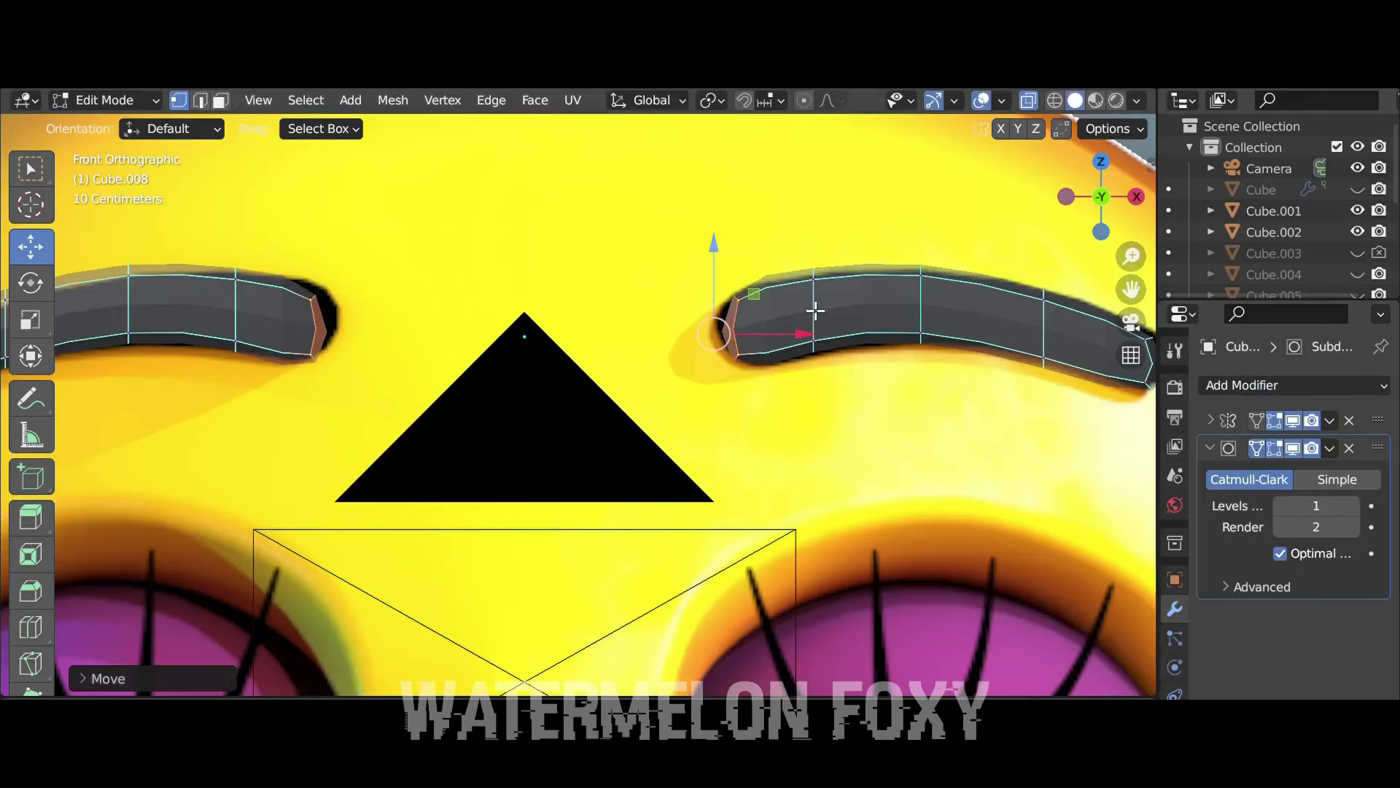
Scale the eyebrow end and select its tip vertices in X-ray
{"action": "left_click", "coordinate": [1018, 276]}
{"action": "scroll", "coordinate": [1006, 306], "scroll_direction": "down", "scroll_amount": 5, "text": "ctrl"}
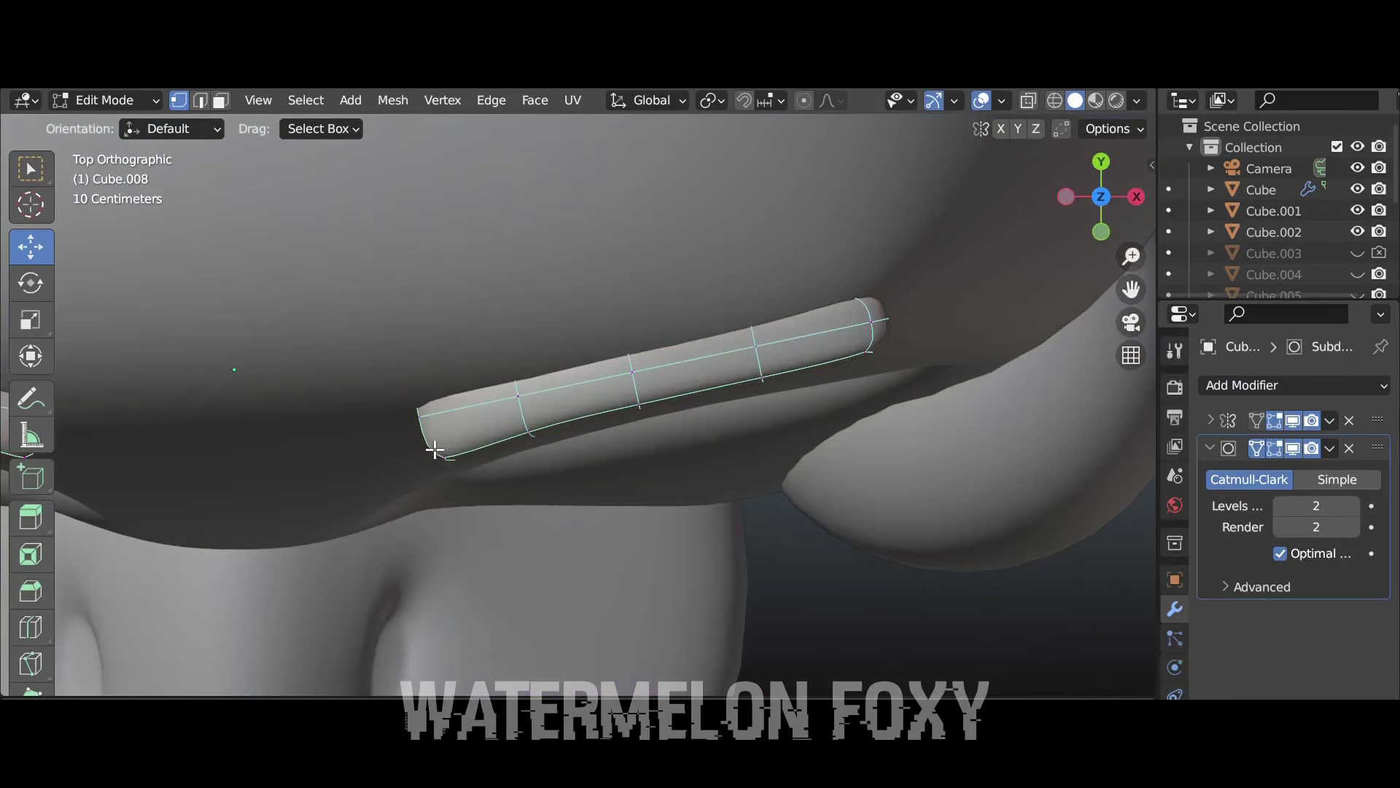
{"action": "left_click_drag", "start_coordinate": [434, 451], "coordinate": [491, 528]}
{"action": "key", "text": "alt+z"}
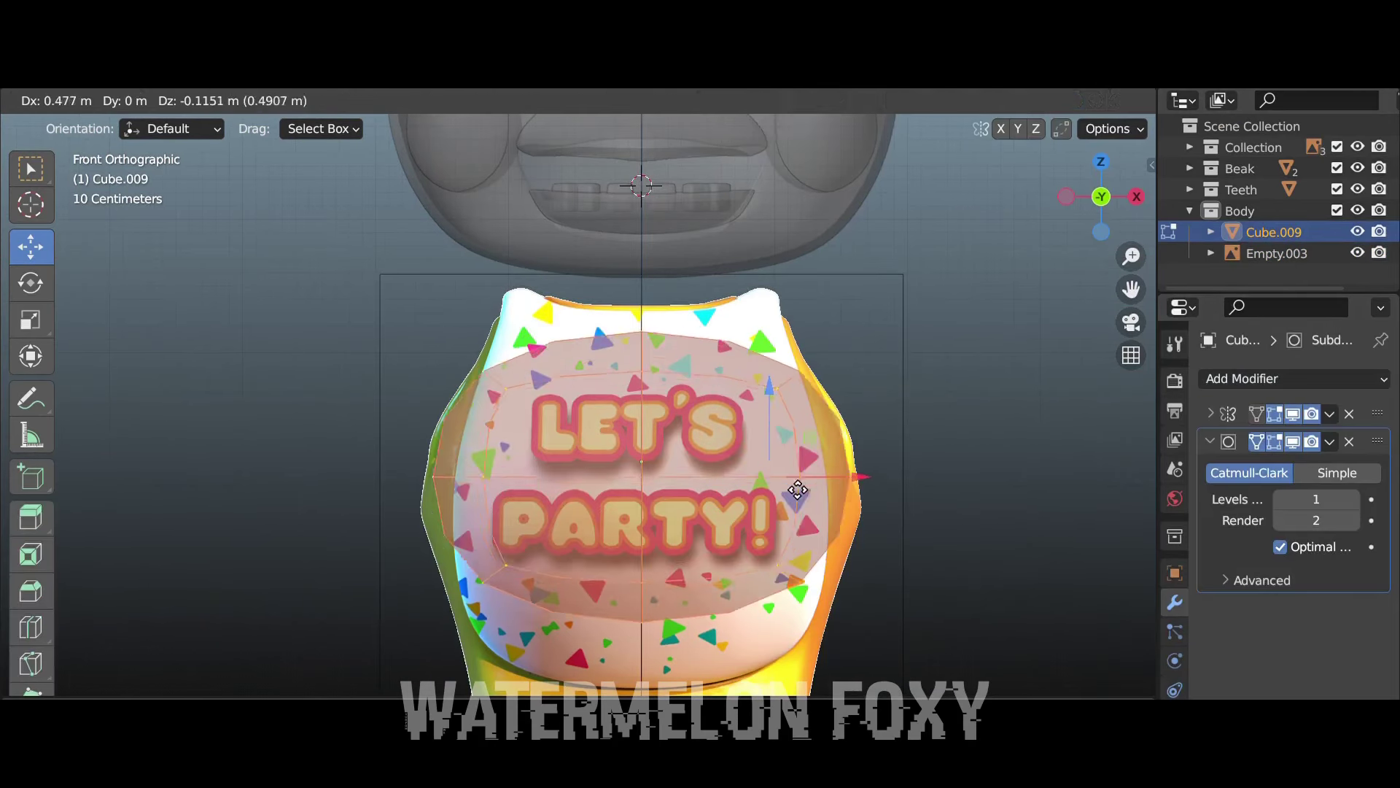
Move the torso cube straight down under the head and smooth it at subdivision level 2
{"action": "scroll", "coordinate": [1088, 392], "scroll_direction": "down", "scroll_amount": 3}
{"action": "key", "text": "g"}
{"action": "key", "text": "z"}
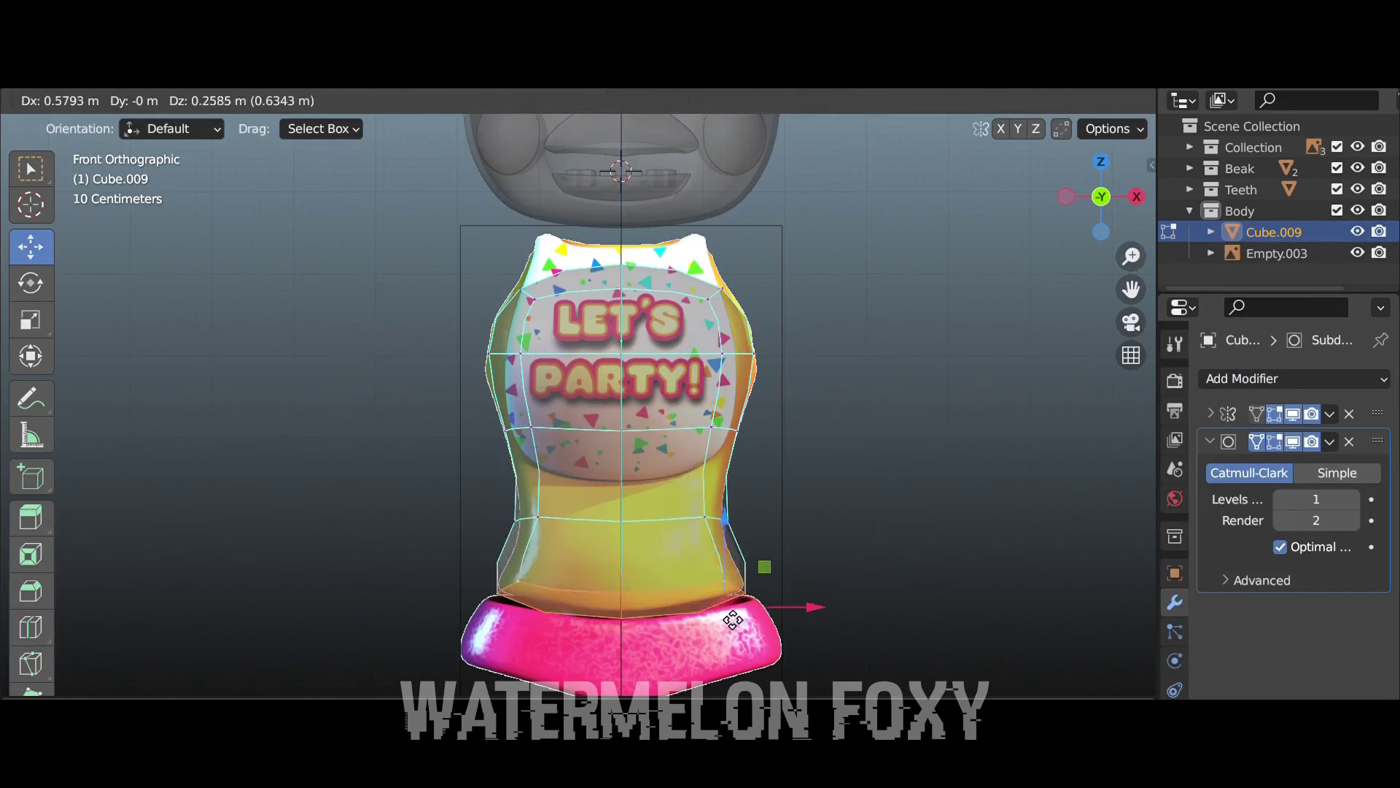
{"action": "key", "text": "ctrl+2"}
Raise the top edge loop and reposition the upper shirt loop to match the front reference
{"action": "scroll", "coordinate": [656, 365], "scroll_direction": "up", "scroll_amount": 2}
{"action": "key", "text": "g"}
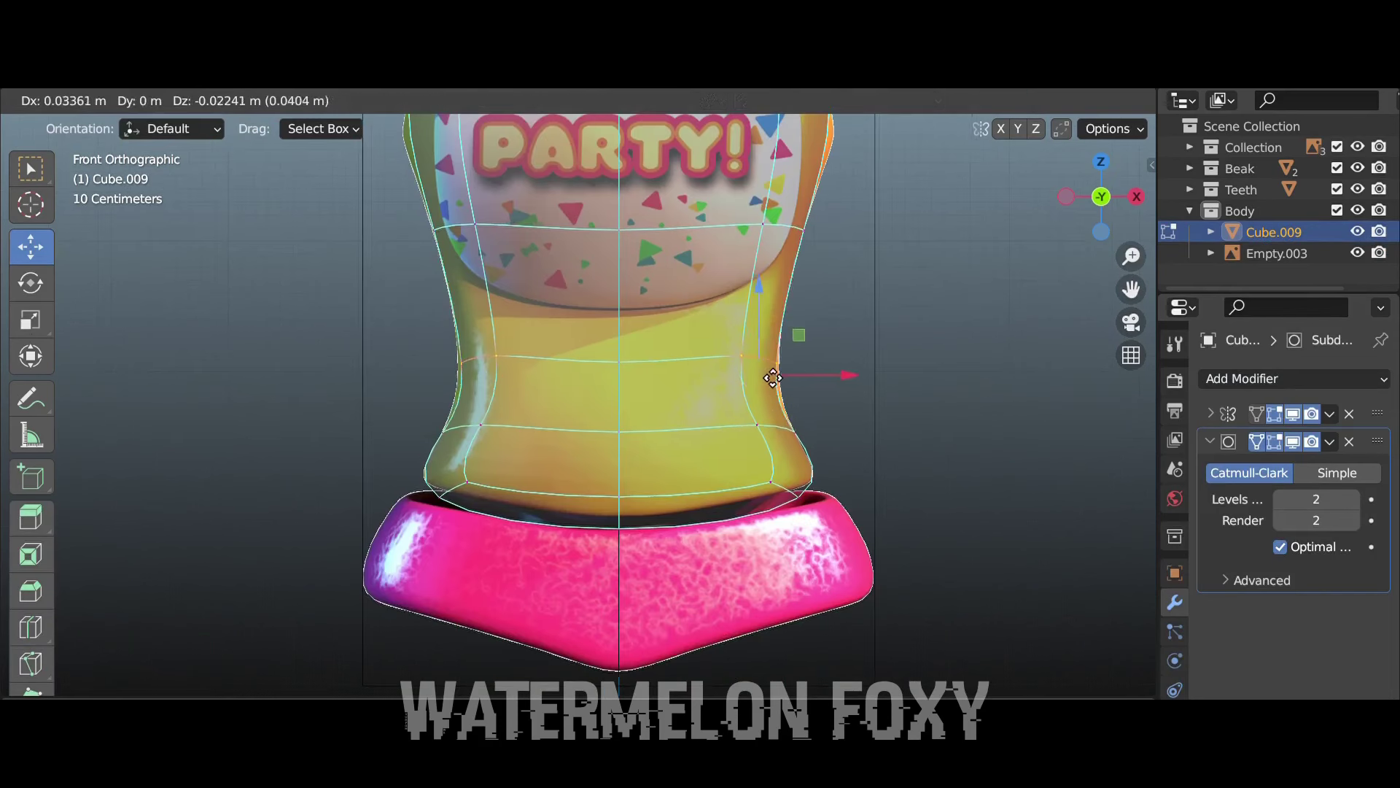
{"action": "left_click", "coordinate": [492, 273]}
{"action": "left_click", "coordinate": [778, 315]}
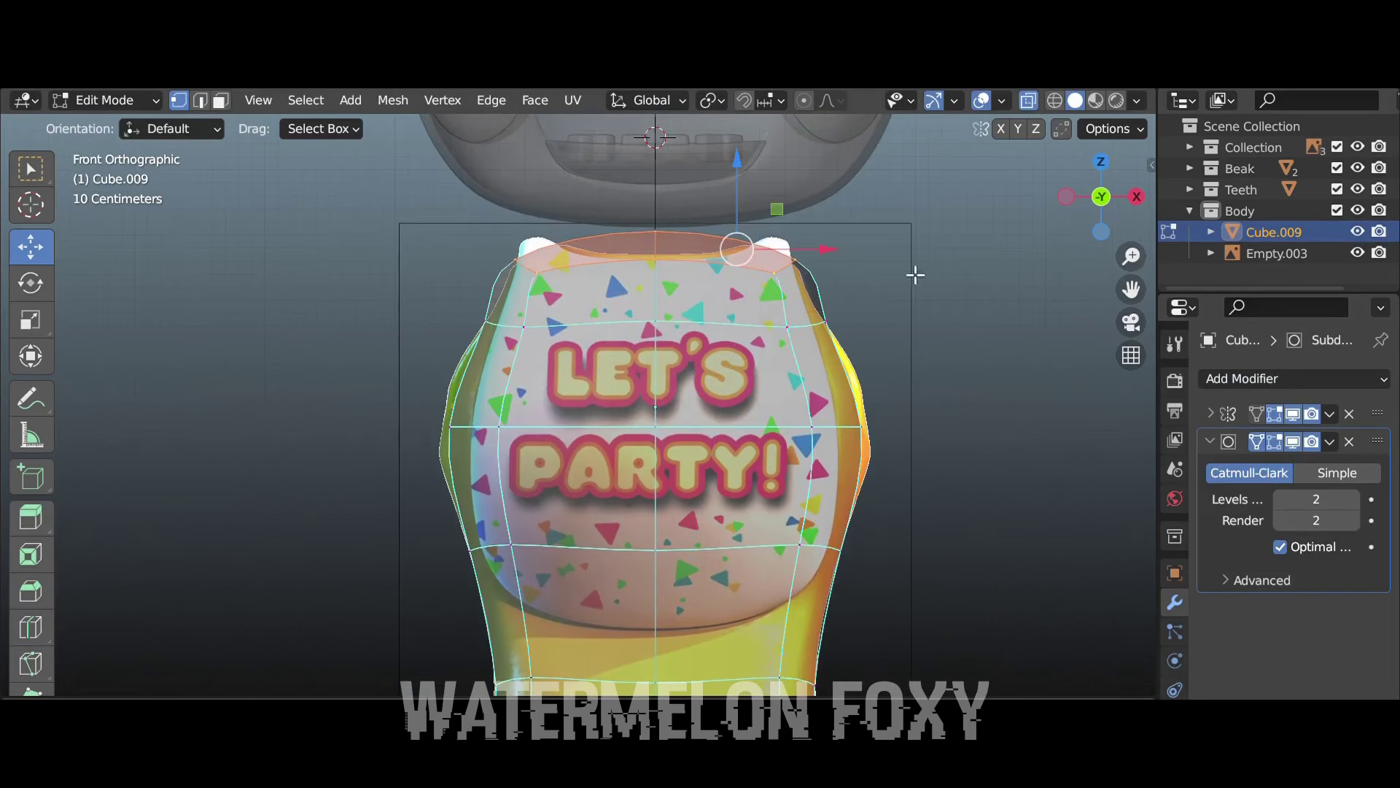
{"action": "left_click", "coordinate": [776, 433]}
Check the tapered torso from the side view
{"action": "scroll", "coordinate": [425, 432], "scroll_direction": "up", "scroll_amount": 3}
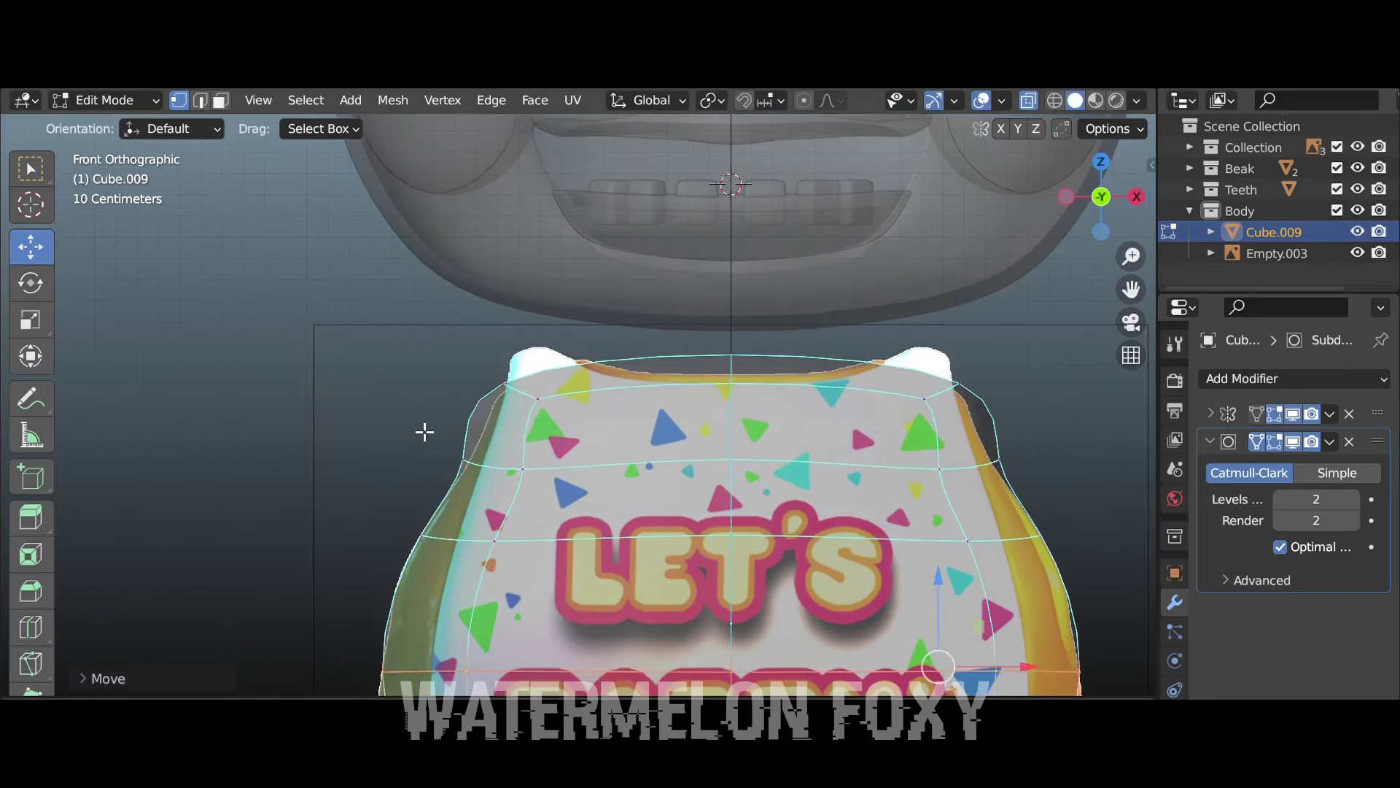
{"action": "scroll", "coordinate": [937, 386], "scroll_direction": "down", "scroll_amount": 5}
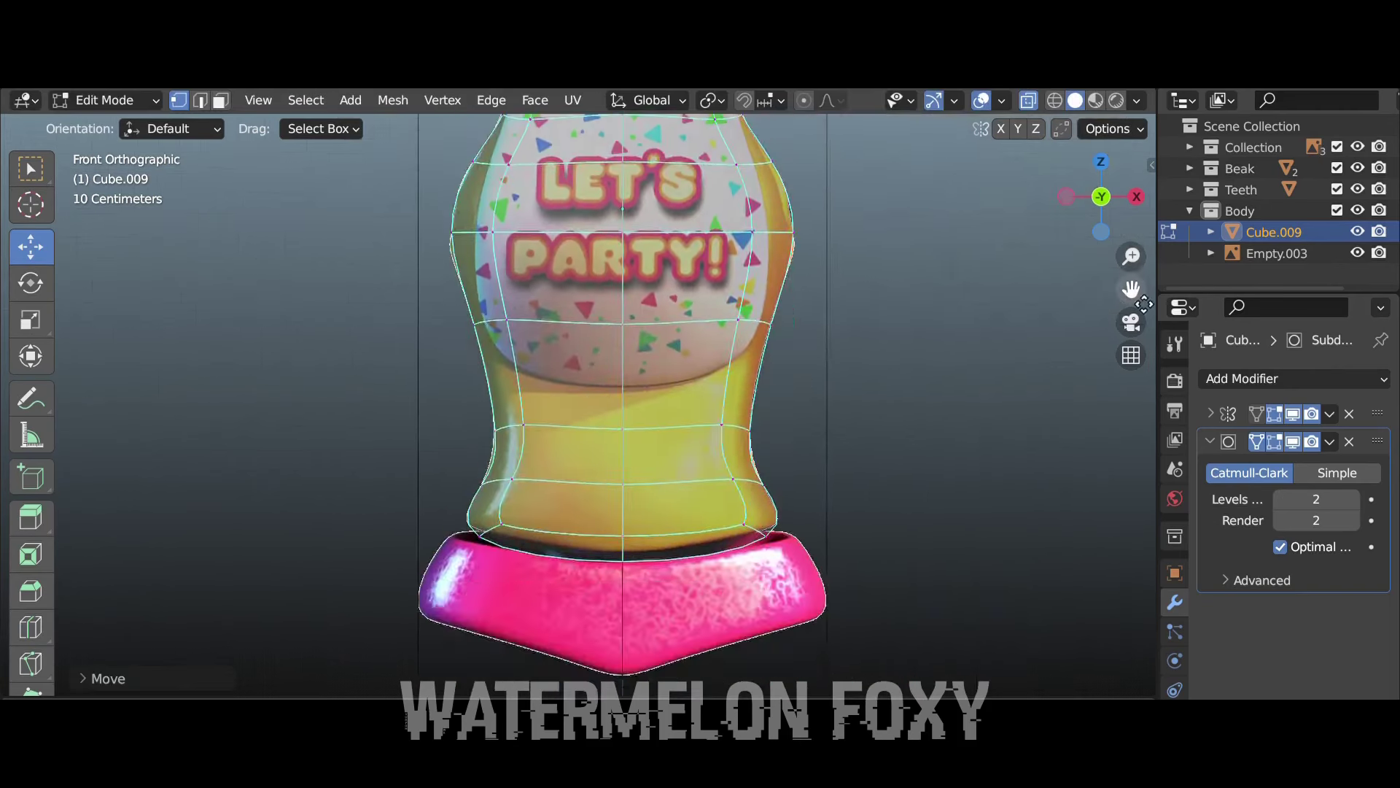
{"action": "key", "text": "KP_3"}
{"action": "key", "text": "g"}
{"action": "key", "text": "Escape"}
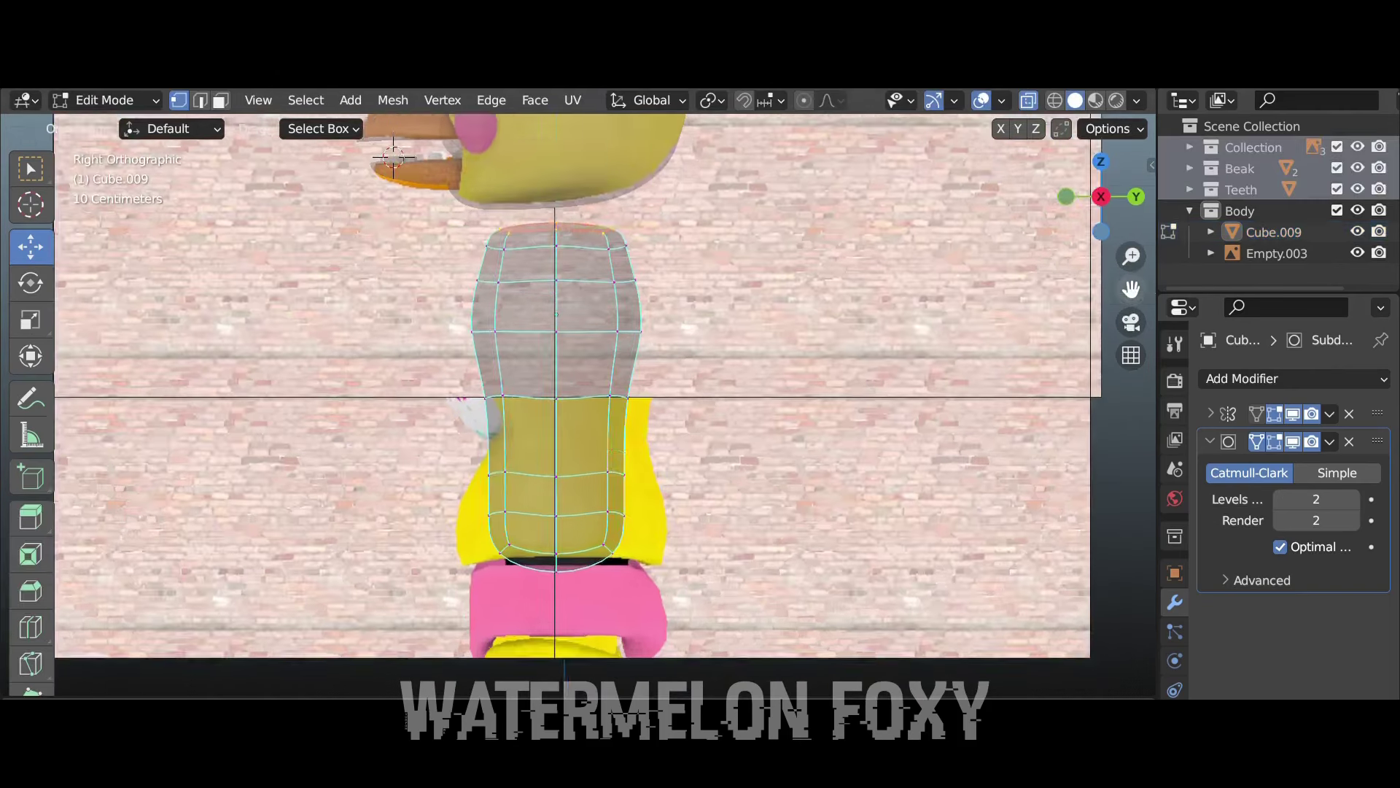
Align the torso's outline vertices with the side reference in side view
{"action": "key", "text": "KP_1"}
{"action": "scroll", "coordinate": [601, 492], "scroll_direction": "up", "scroll_amount": 3}
{"action": "key", "text": "g"}
{"action": "key", "text": "Escape"}
{"action": "key", "text": "KP_3"}
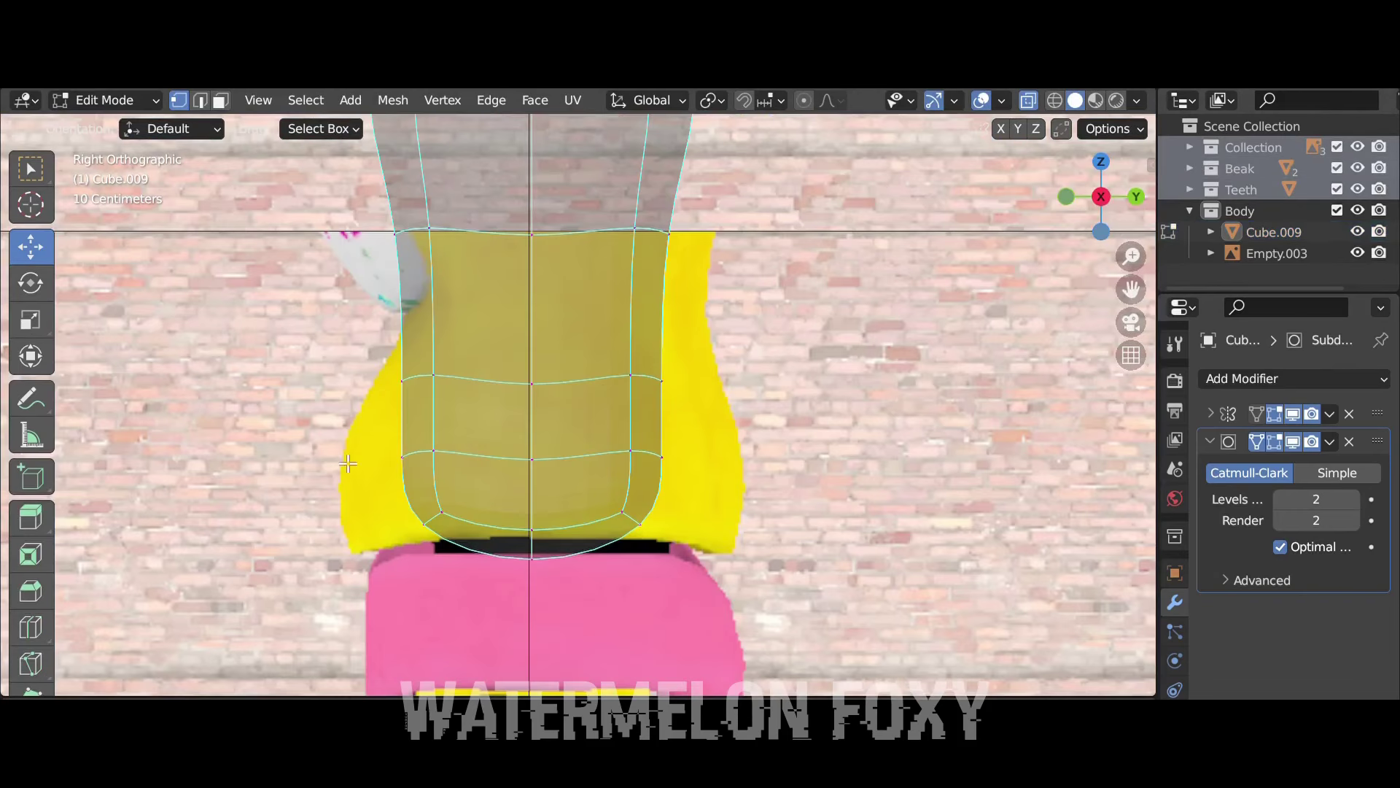
{"action": "key", "text": "g"}
{"action": "left_click", "coordinate": [439, 527]}
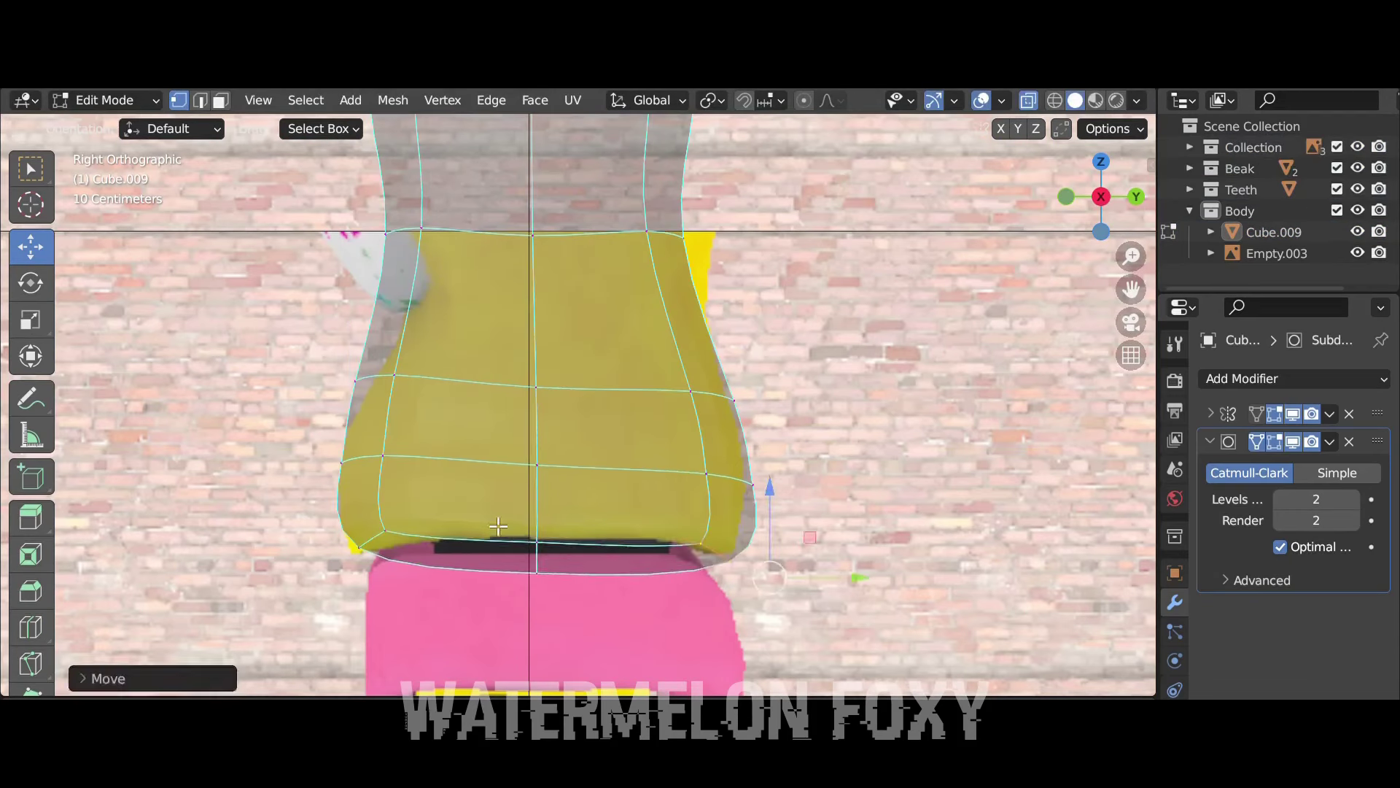
Move the torso's bottom edge loop to follow the side profile
{"action": "left_click", "coordinate": [358, 546]}
{"action": "key", "text": "g"}
{"action": "left_click", "coordinate": [390, 400]}
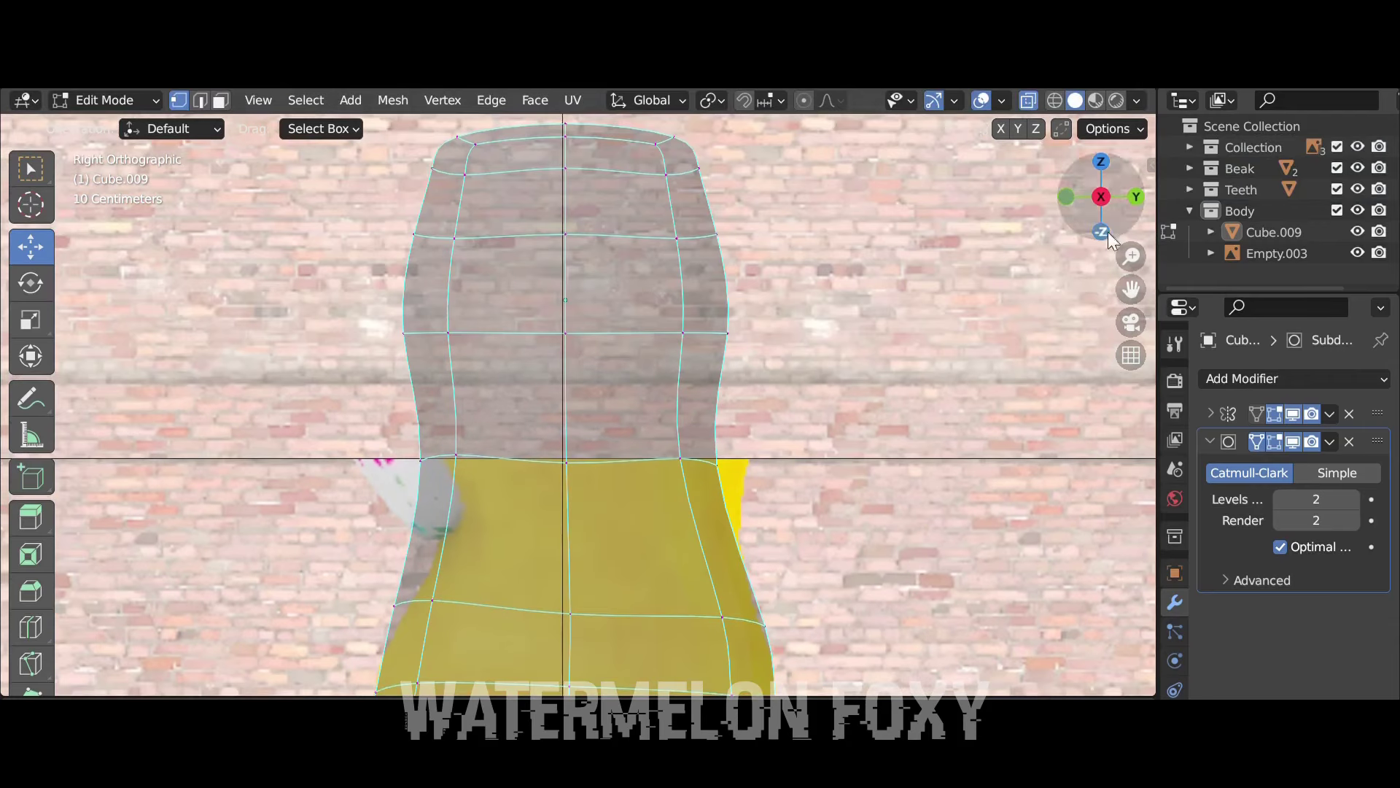
{"action": "scroll", "coordinate": [1046, 457], "scroll_direction": "up", "scroll_amount": 2}
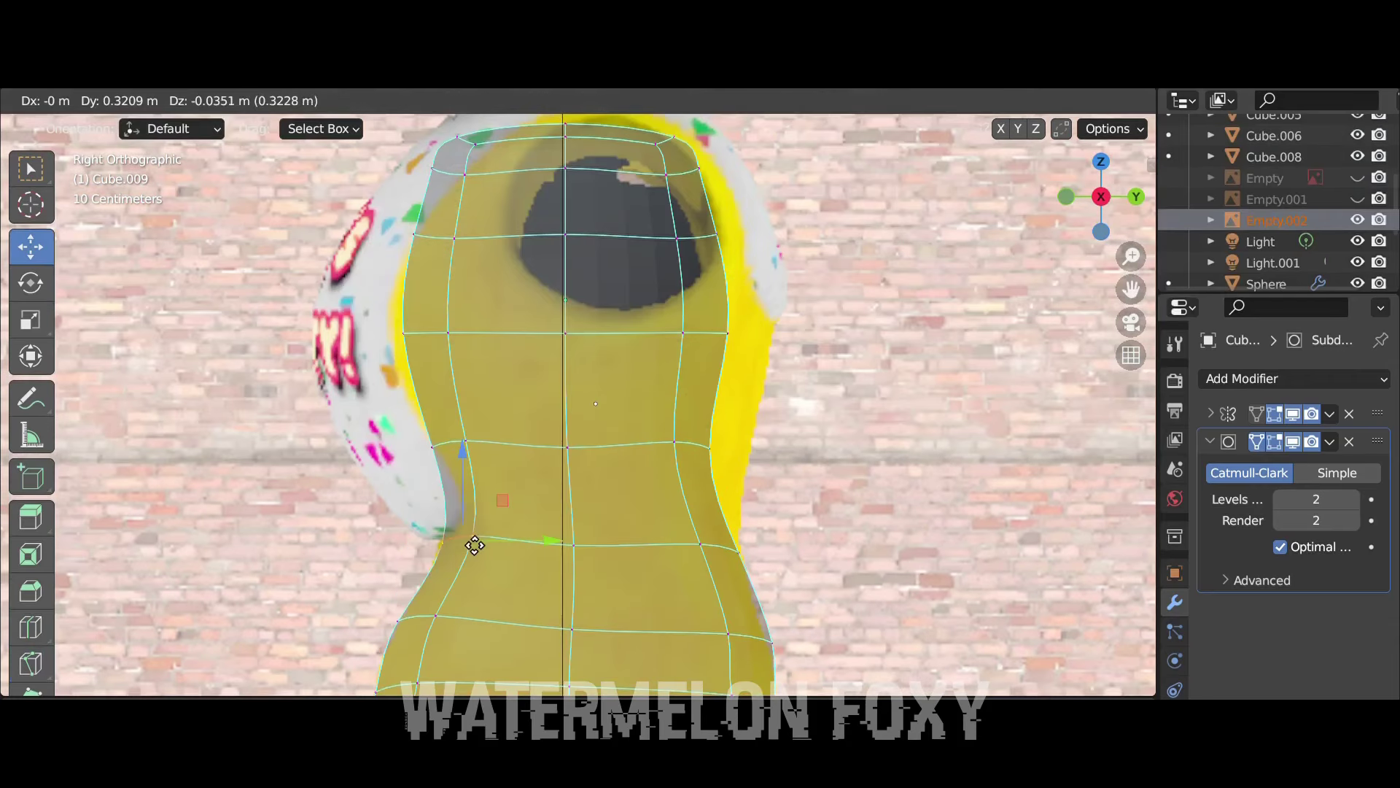
Adjust an upper torso outline vertex against the side reference
{"action": "left_click", "coordinate": [445, 263]}
{"action": "middle_click_drag", "start_coordinate": [445, 263], "coordinate": [460, 387], "text": "shift"}
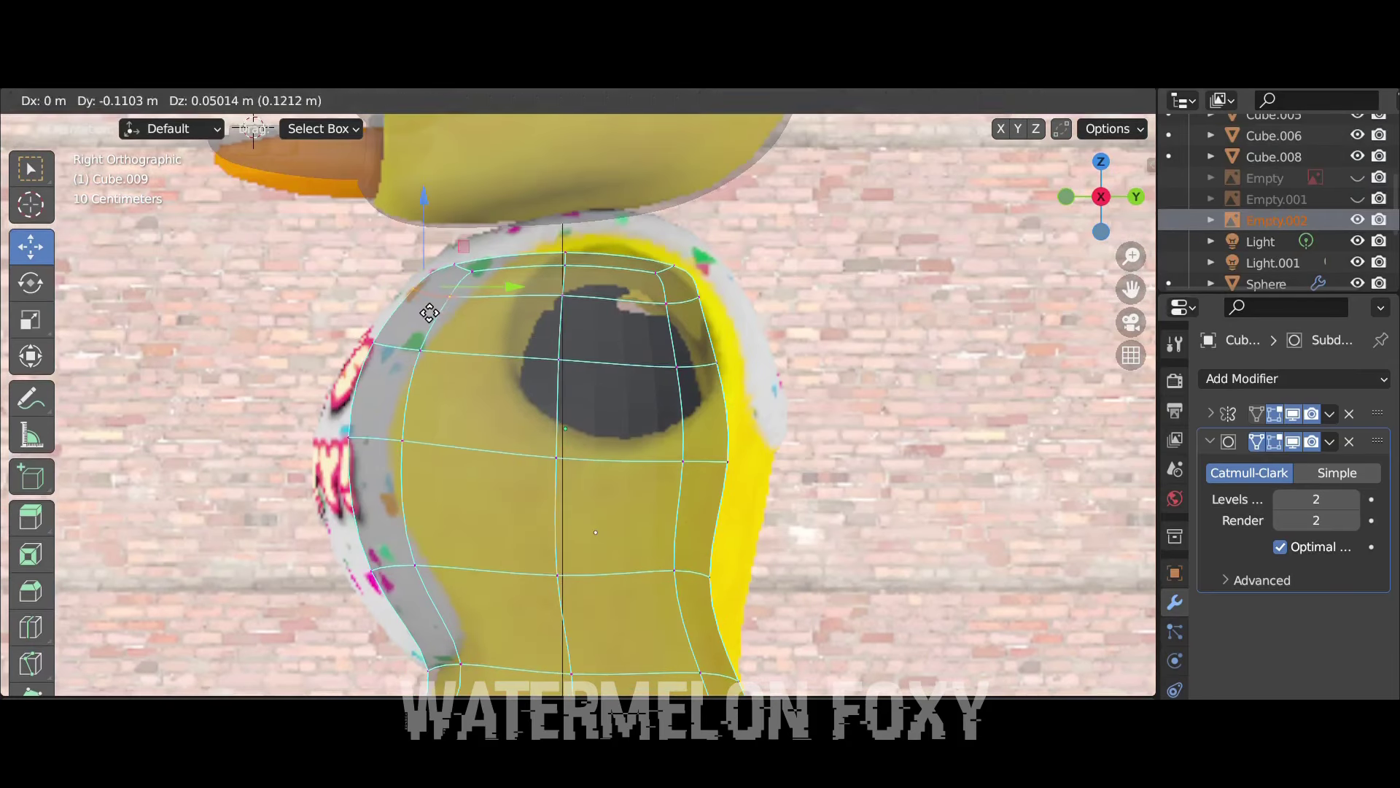
{"action": "middle_click_drag", "start_coordinate": [1032, 282], "coordinate": [1032, 129], "text": "shift"}
{"action": "key", "text": "g"}
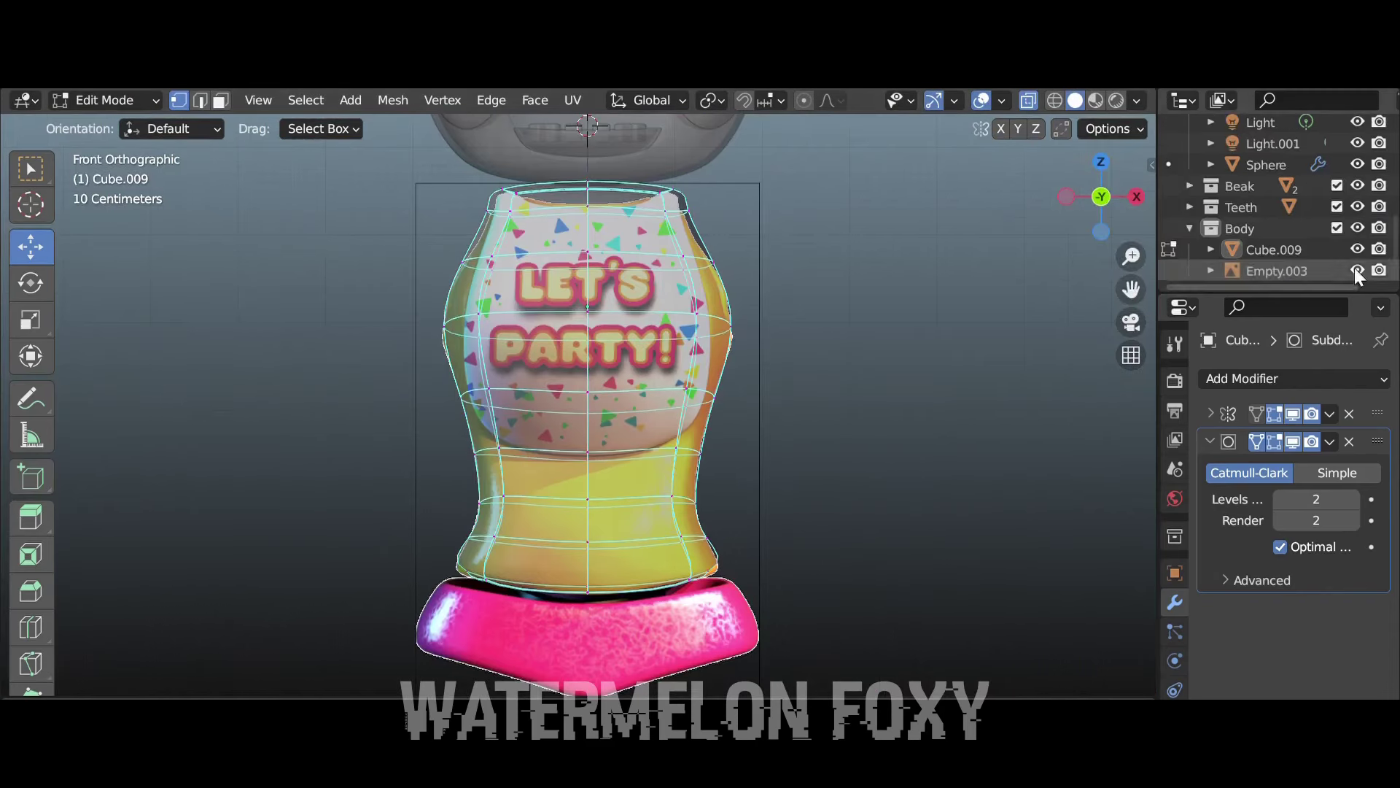
{"action": "key", "text": "Tab"}
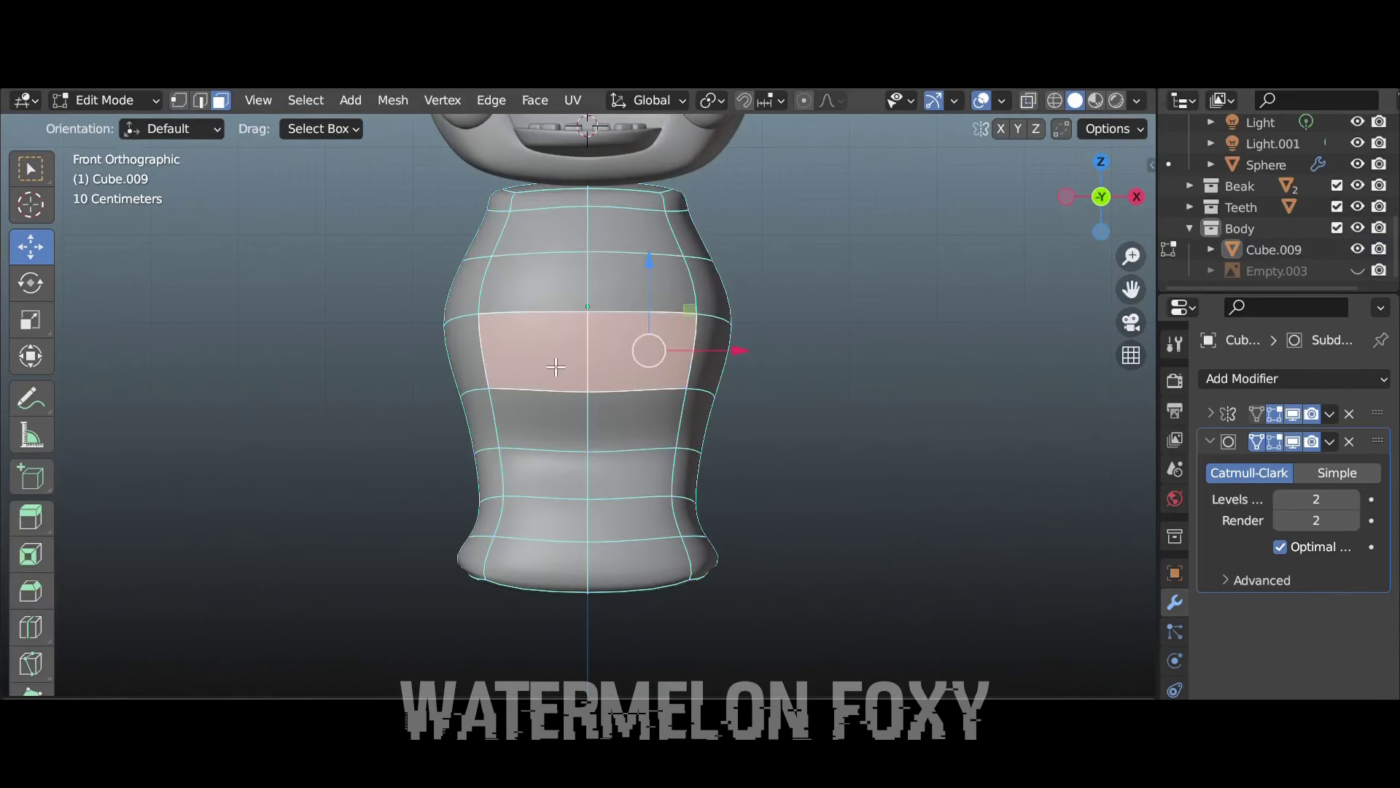
Duplicate the chest faces and separate them into a new chest-piece object
{"action": "middle_click_drag", "start_coordinate": [555, 367], "coordinate": [916, 283]}
{"action": "right_click", "coordinate": [916, 283]}
{"action": "left_click", "coordinate": [765, 334]}
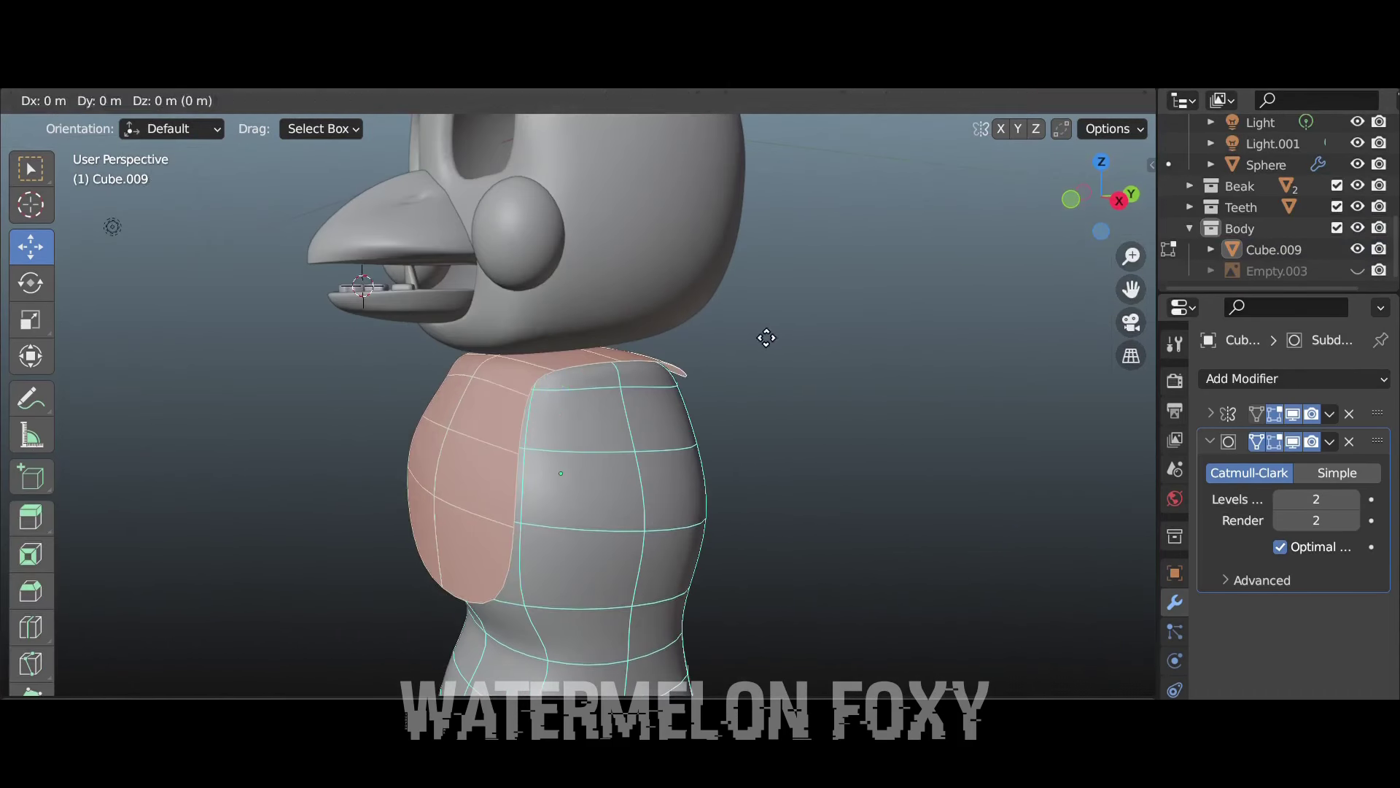
{"action": "right_click", "coordinate": [765, 338]}
{"action": "key", "text": "p"}
{"action": "key", "text": "Tab"}
{"action": "key", "text": "KP_1"}
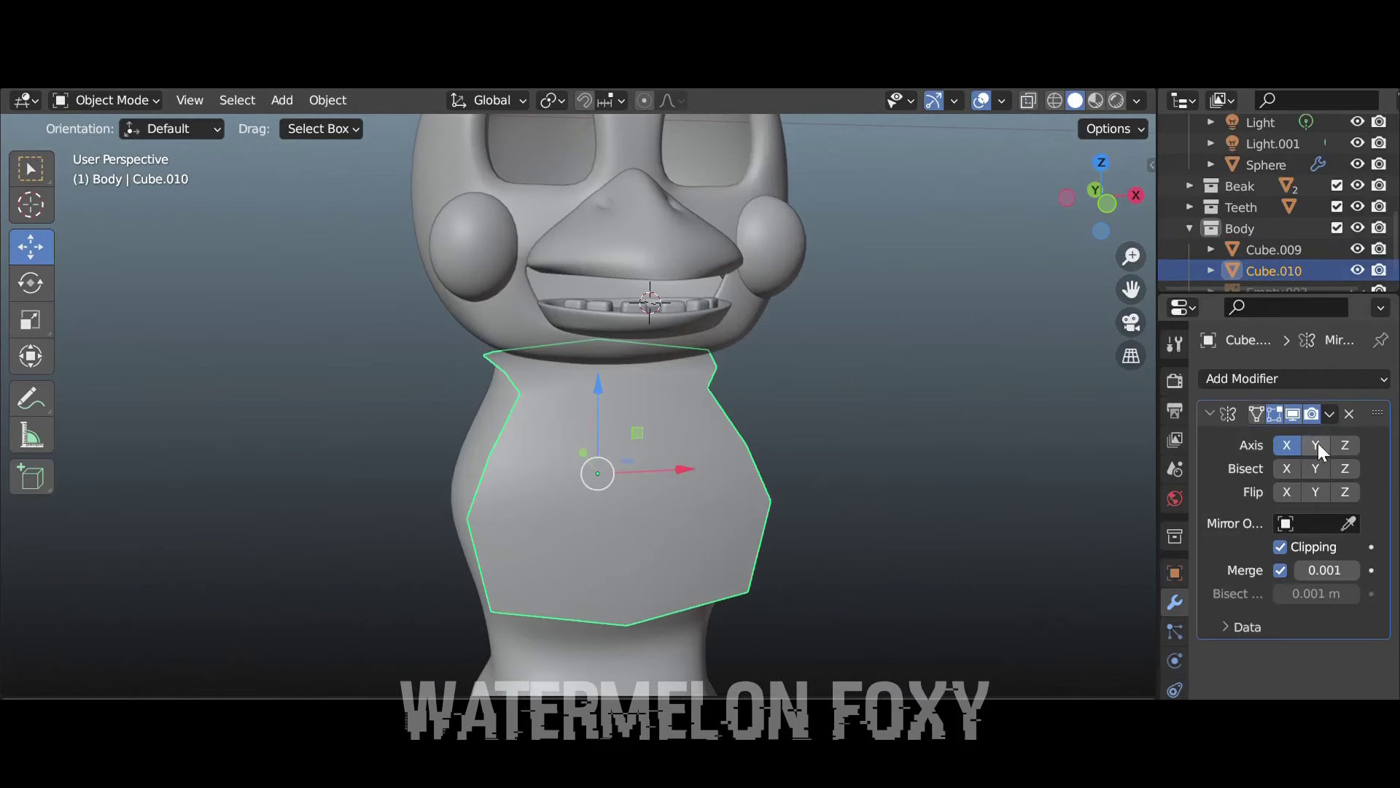
Smooth the chest piece with subdivision, scale it outward slightly and give it shell thickness
{"action": "left_click", "coordinate": [1241, 378]}
{"action": "key", "text": "ctrl+1"}
{"action": "key", "text": "KP_3"}
{"action": "key", "text": "Tab"}
{"action": "key", "text": "s"}
{"action": "left_click", "coordinate": [1241, 378]}
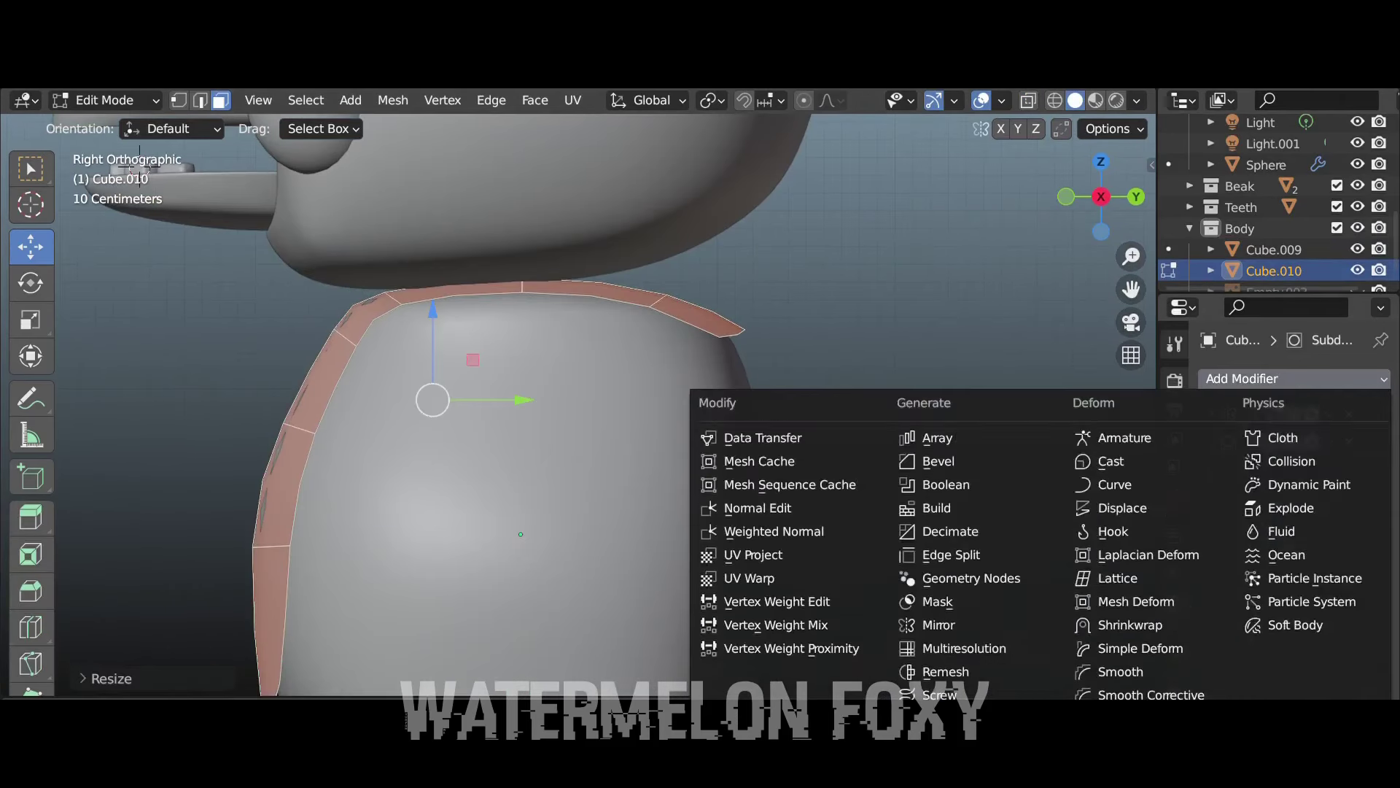
{"action": "left_click", "coordinate": [945, 718]}
{"action": "mouse_move", "coordinate": [802, 438]}
{"action": "middle_mouse_down"}
{"action": "mouse_move", "coordinate": [757, 347]}
{"action": "mouse_move", "coordinate": [554, 365]}
{"action": "middle_mouse_up"}
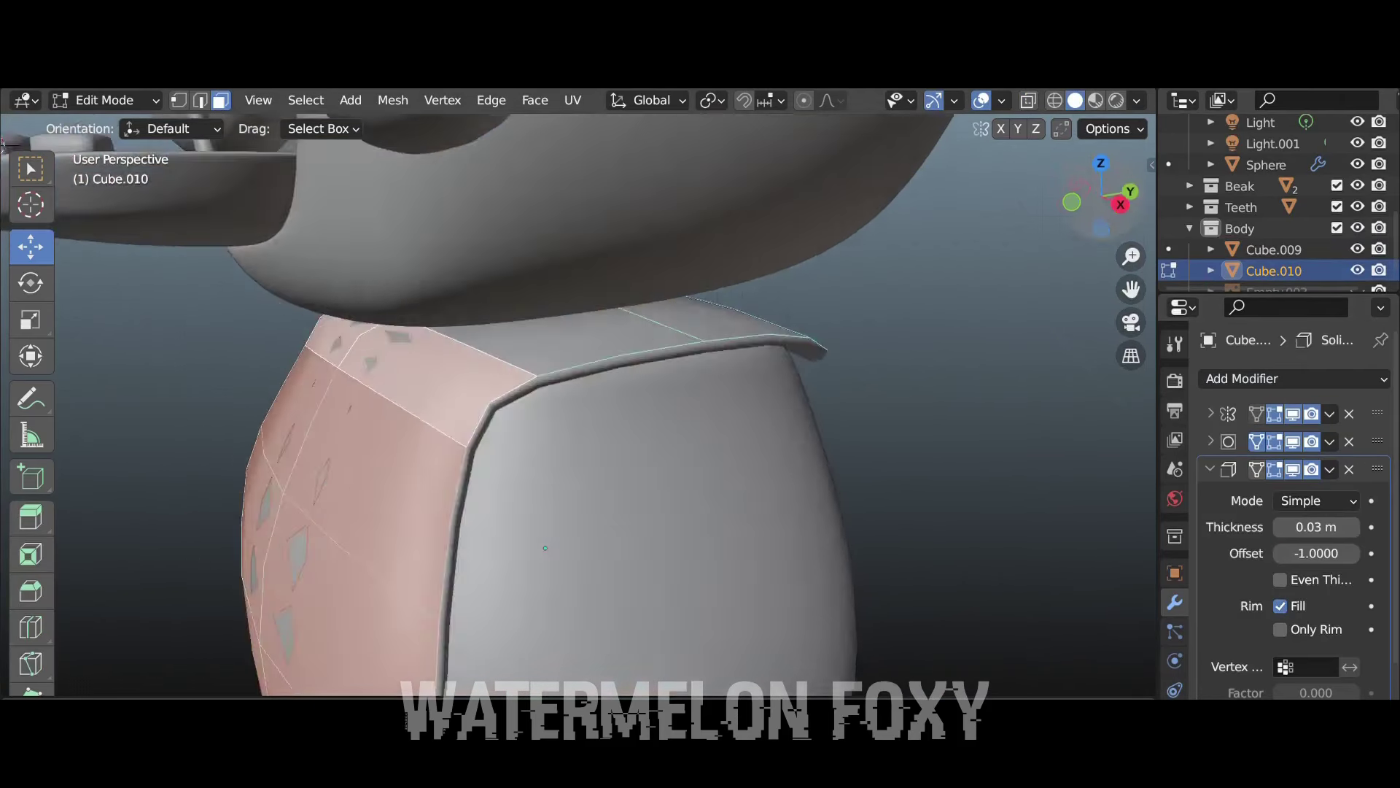
Inspect the chest piece from several angles and remove its shell thickness
{"action": "key", "text": "Tab"}
{"action": "key", "text": "KP_3"}
{"action": "middle_click_drag", "start_coordinate": [656, 437], "coordinate": [802, 401]}
{"action": "key", "text": "KP_1"}
{"action": "left_click_drag", "start_coordinate": [1101, 197], "coordinate": [1120, 239]}
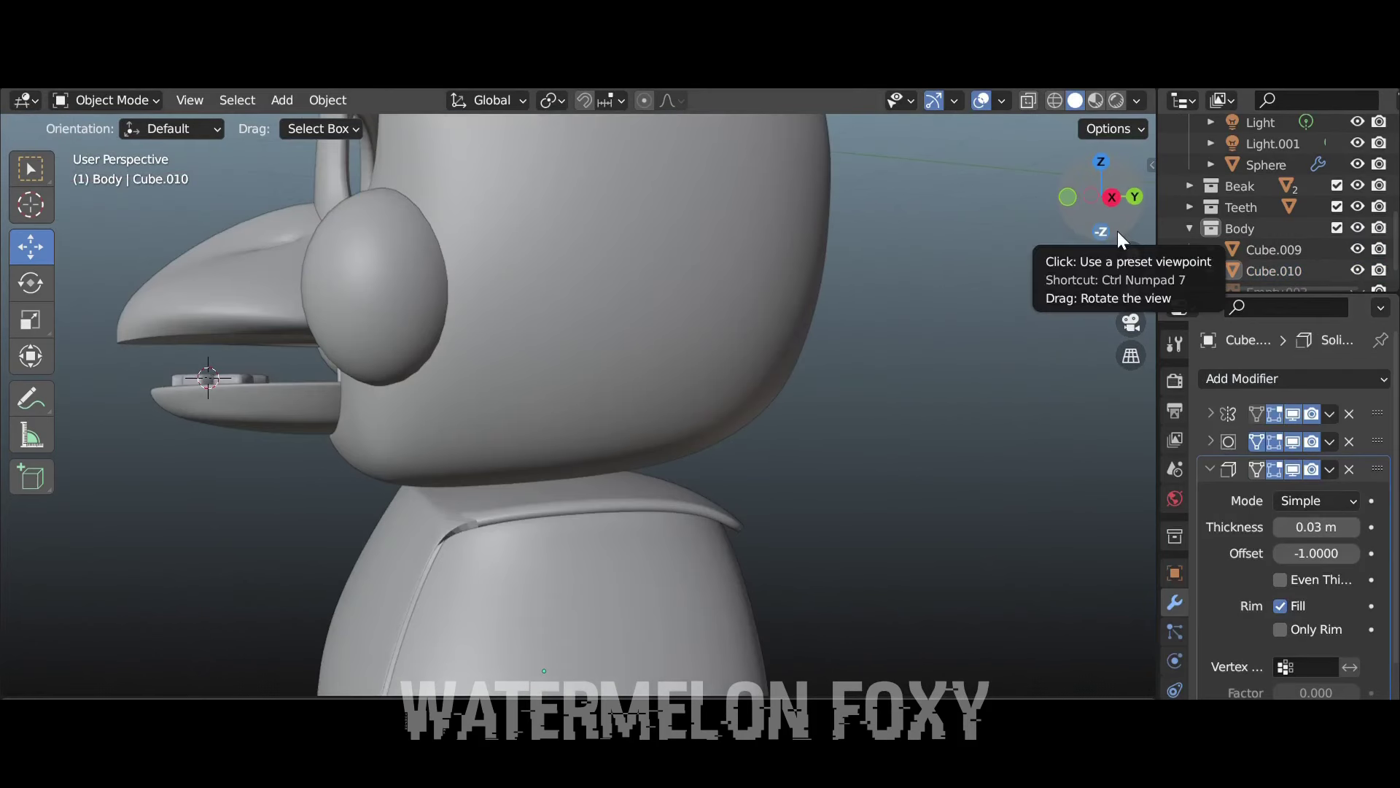
{"action": "left_click", "coordinate": [1349, 469]}
Delete the torso's top faces to open the torso
{"action": "key", "text": "Tab"}
{"action": "mouse_move", "coordinate": [1140, 469]}
{"action": "middle_mouse_down"}
{"action": "mouse_move", "coordinate": [781, 360]}
{"action": "mouse_move", "coordinate": [948, 306]}
{"action": "middle_mouse_up"}
{"action": "scroll", "coordinate": [1393, 167], "scroll_direction": "up", "scroll_amount": 5}
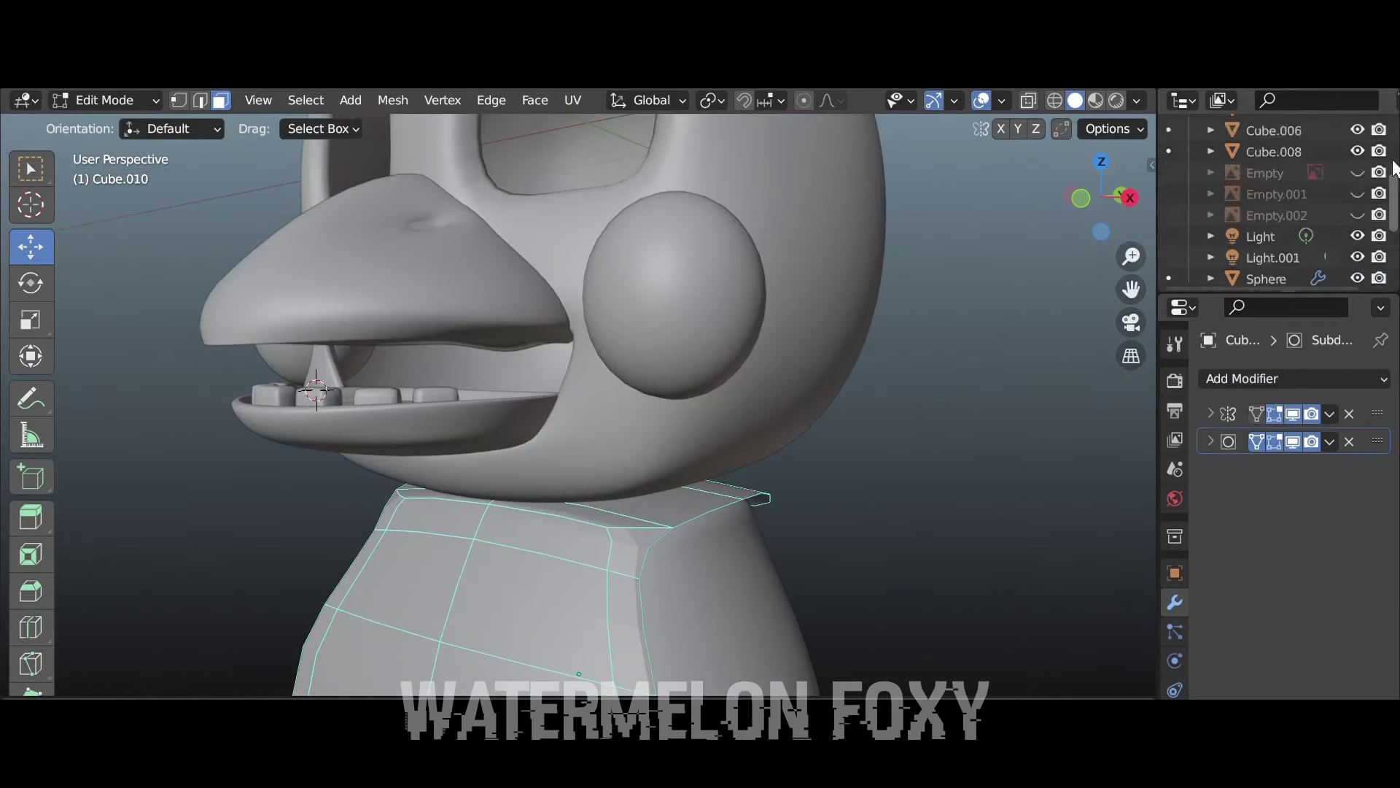
{"action": "scroll", "coordinate": [1393, 168], "scroll_direction": "up", "scroll_amount": 3}
{"action": "left_click_drag", "start_coordinate": [1149, 193], "coordinate": [1127, 212]}
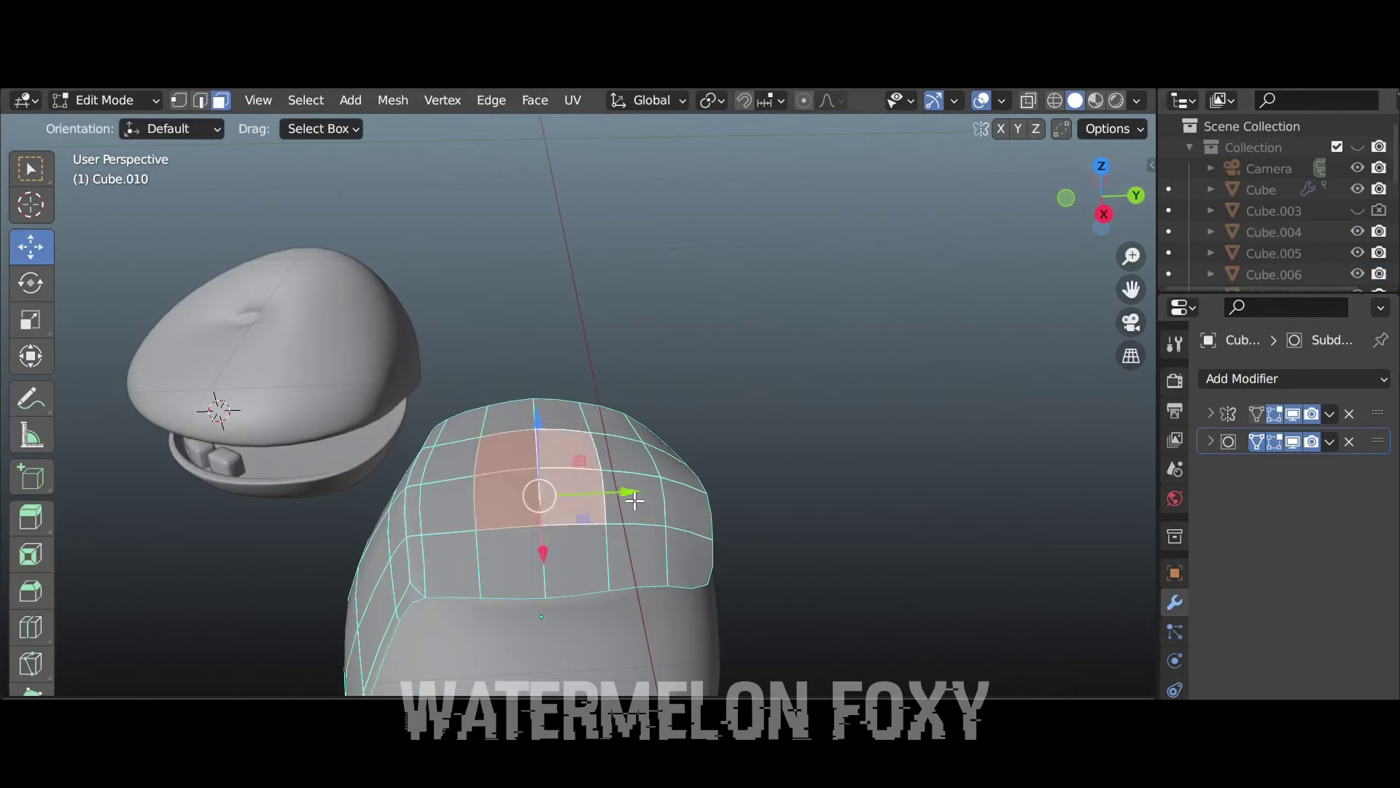
{"action": "key", "text": "x"}
{"action": "left_click", "coordinate": [890, 291]}
Add a Solidify modifier to the torso with thickness reduced to 0.02 m
{"action": "left_click", "coordinate": [1217, 379]}
{"action": "left_click", "coordinate": [948, 686]}
{"action": "key", "text": "Tab"}
{"action": "key", "text": "KP_1"}
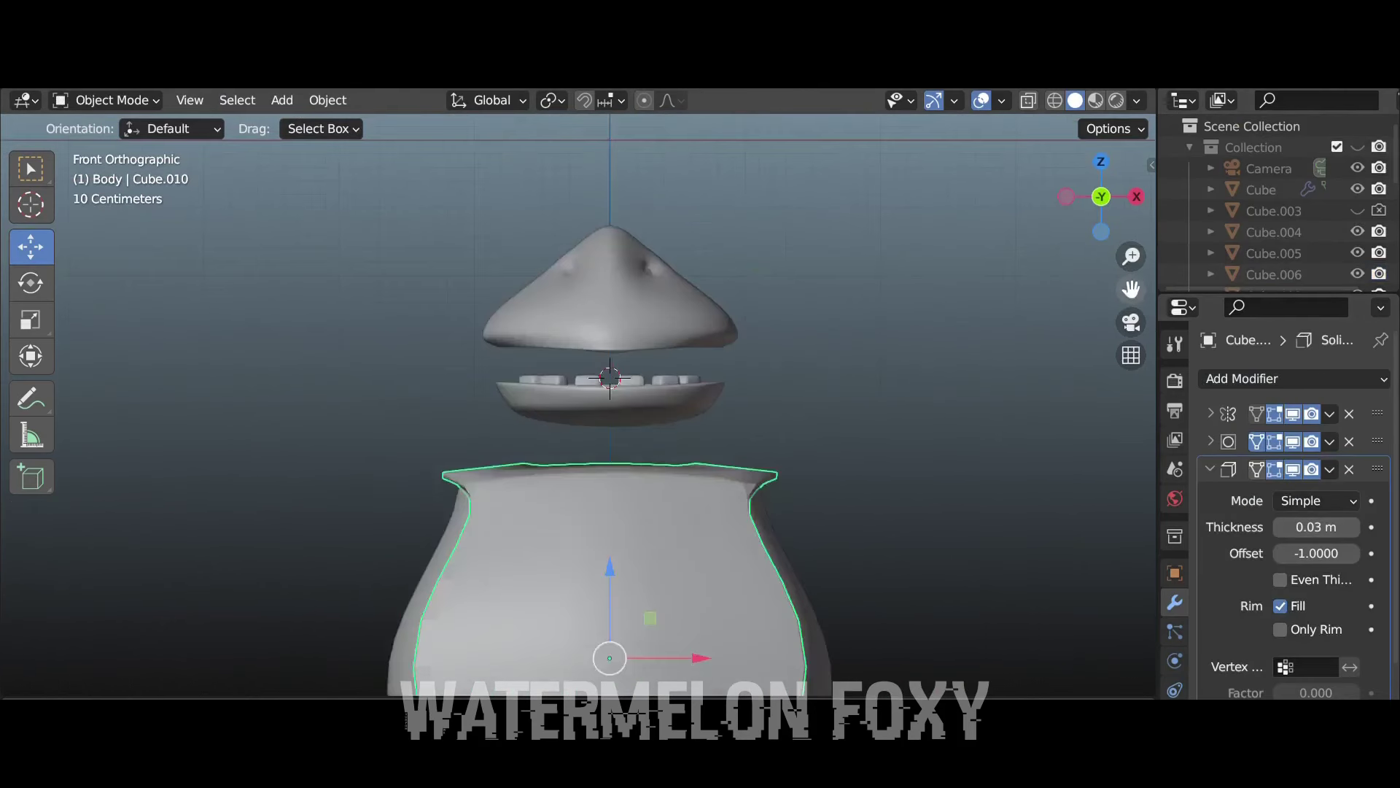
{"action": "left_click", "coordinate": [1211, 469]}
{"action": "left_click", "coordinate": [1210, 442]}
{"action": "left_click", "coordinate": [1211, 468]}
{"action": "key", "text": "KP_3"}
{"action": "left_click", "coordinate": [1352, 526]}
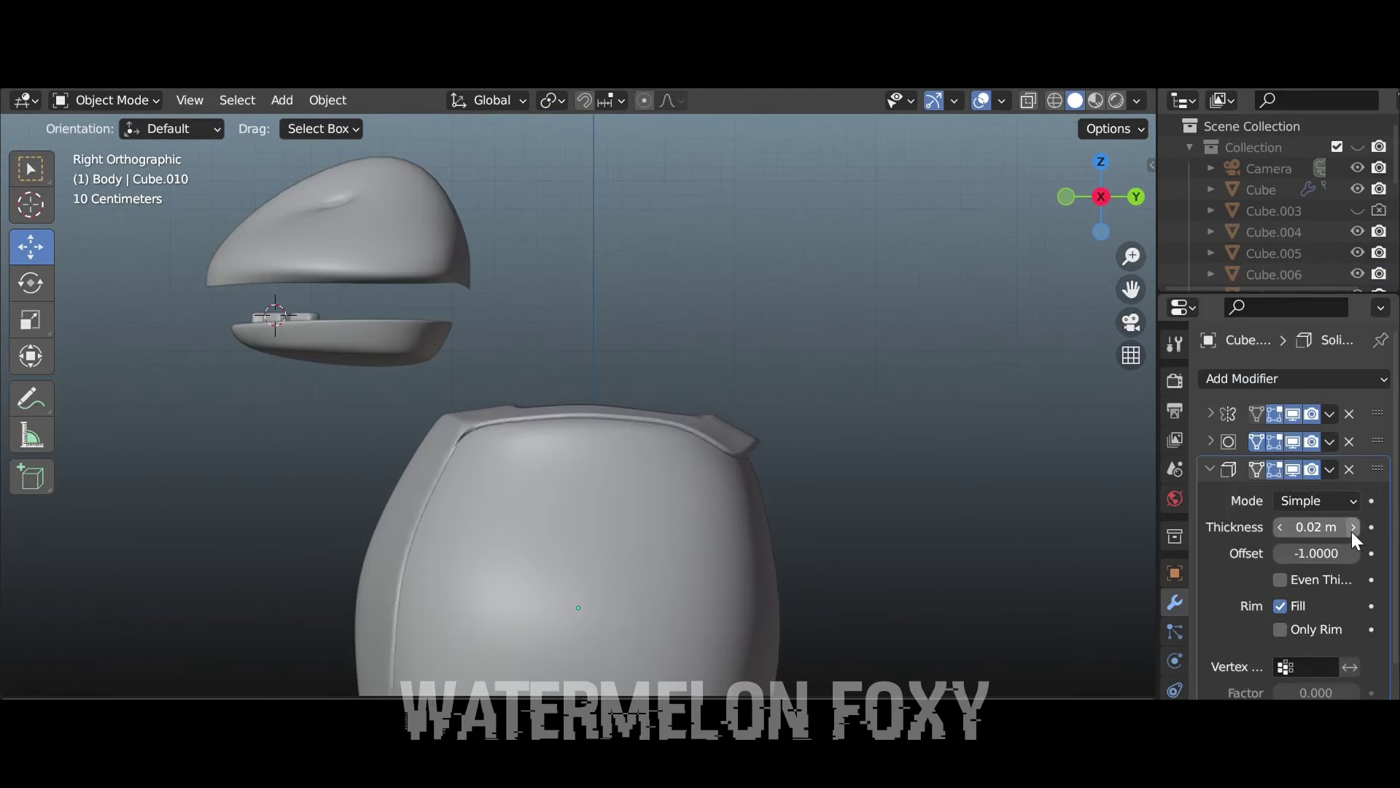
{"action": "middle_click_drag", "start_coordinate": [583, 474], "coordinate": [510, 437]}
Move the torso's neck rim vertices into place from the right side
{"action": "key", "text": "Tab"}
{"action": "scroll", "coordinate": [439, 509], "scroll_direction": "up", "scroll_amount": 3}
{"action": "key", "text": "KP_3"}
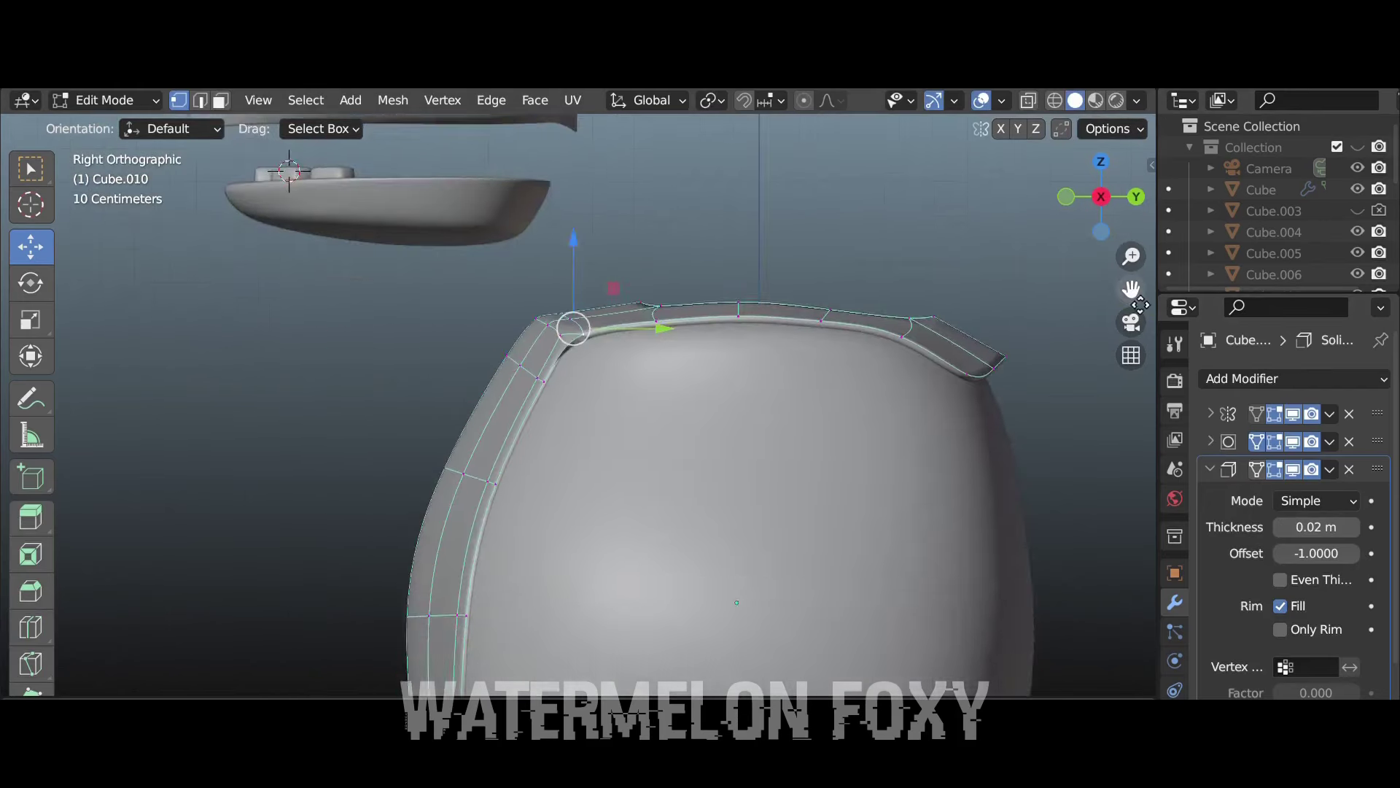
{"action": "scroll", "coordinate": [584, 365], "scroll_direction": "up", "scroll_amount": 3}
{"action": "key", "text": "g"}
{"action": "left_click", "coordinate": [656, 241]}
{"action": "mouse_move", "coordinate": [948, 365]}
{"action": "middle_mouse_down"}
{"action": "mouse_move", "coordinate": [1031, 301]}
{"action": "mouse_move", "coordinate": [948, 365]}
{"action": "middle_mouse_up"}
Shift the rim vertices along X, checking from the left, front and top views
{"action": "key", "text": "ctrl+KP_3"}
{"action": "key", "text": "KP_1"}
{"action": "scroll", "coordinate": [875, 438], "scroll_direction": "down", "scroll_amount": 5}
{"action": "middle_click_drag", "start_coordinate": [802, 474], "coordinate": [859, 533]}
{"action": "key", "text": "KP_7"}
{"action": "left_click_drag", "start_coordinate": [857, 292], "coordinate": [835, 295]}
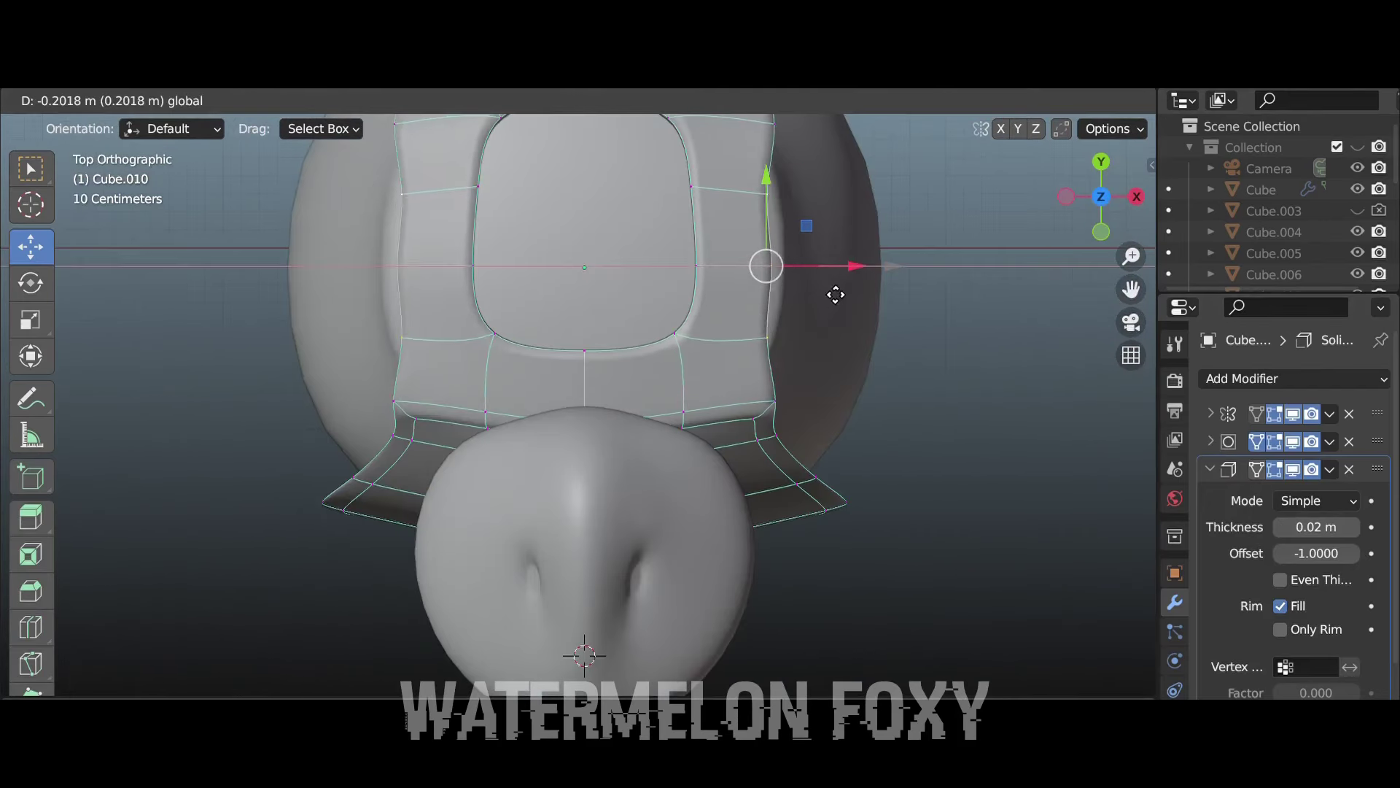
{"action": "left_click", "coordinate": [1134, 197]}
{"action": "scroll", "coordinate": [750, 438], "scroll_direction": "up", "scroll_amount": 3}
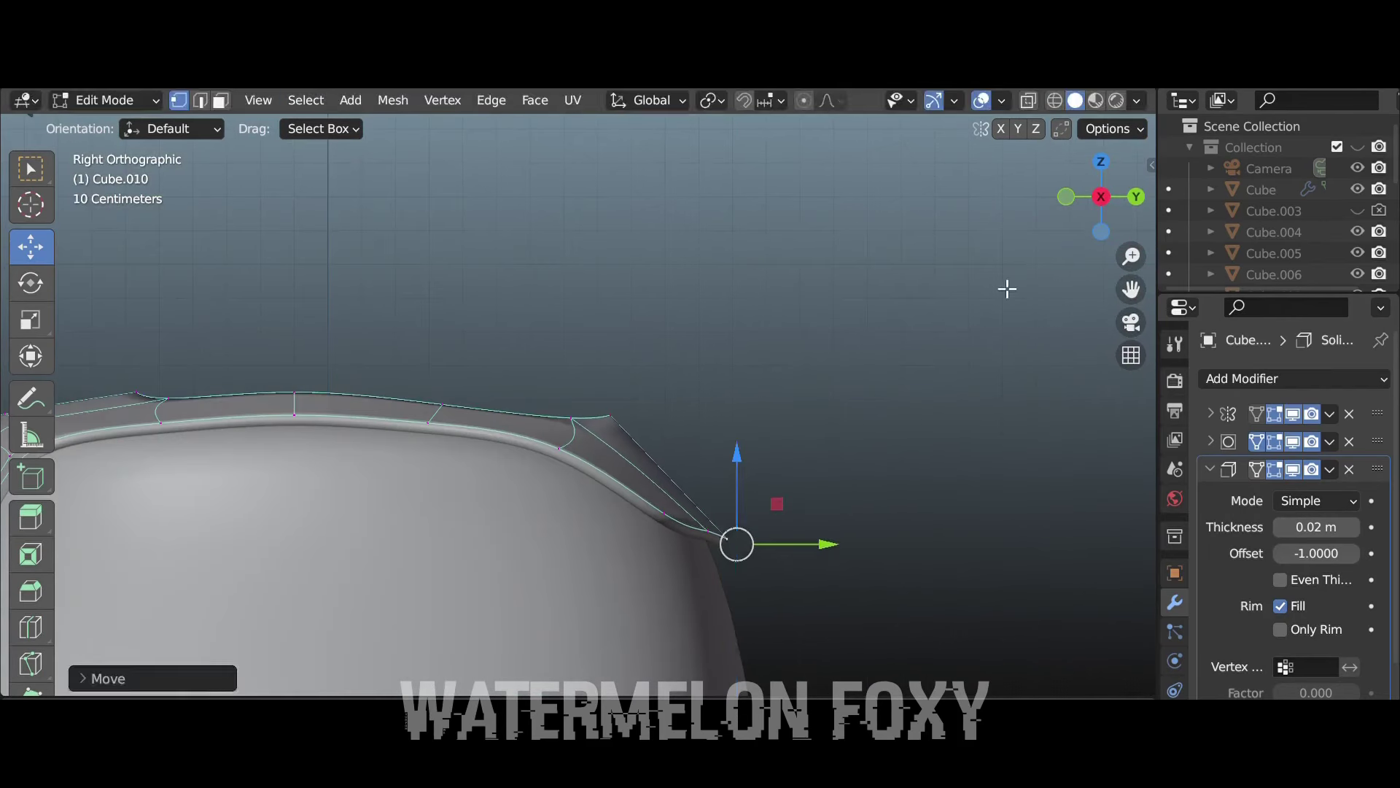
{"action": "middle_click_drag", "start_coordinate": [1007, 288], "coordinate": [740, 409]}
Reposition the edge loop below the chest panel
{"action": "key", "text": "KP_1"}
{"action": "scroll", "coordinate": [740, 409], "scroll_direction": "down", "scroll_amount": 4}
{"action": "scroll", "coordinate": [503, 324], "scroll_direction": "up", "scroll_amount": 3}
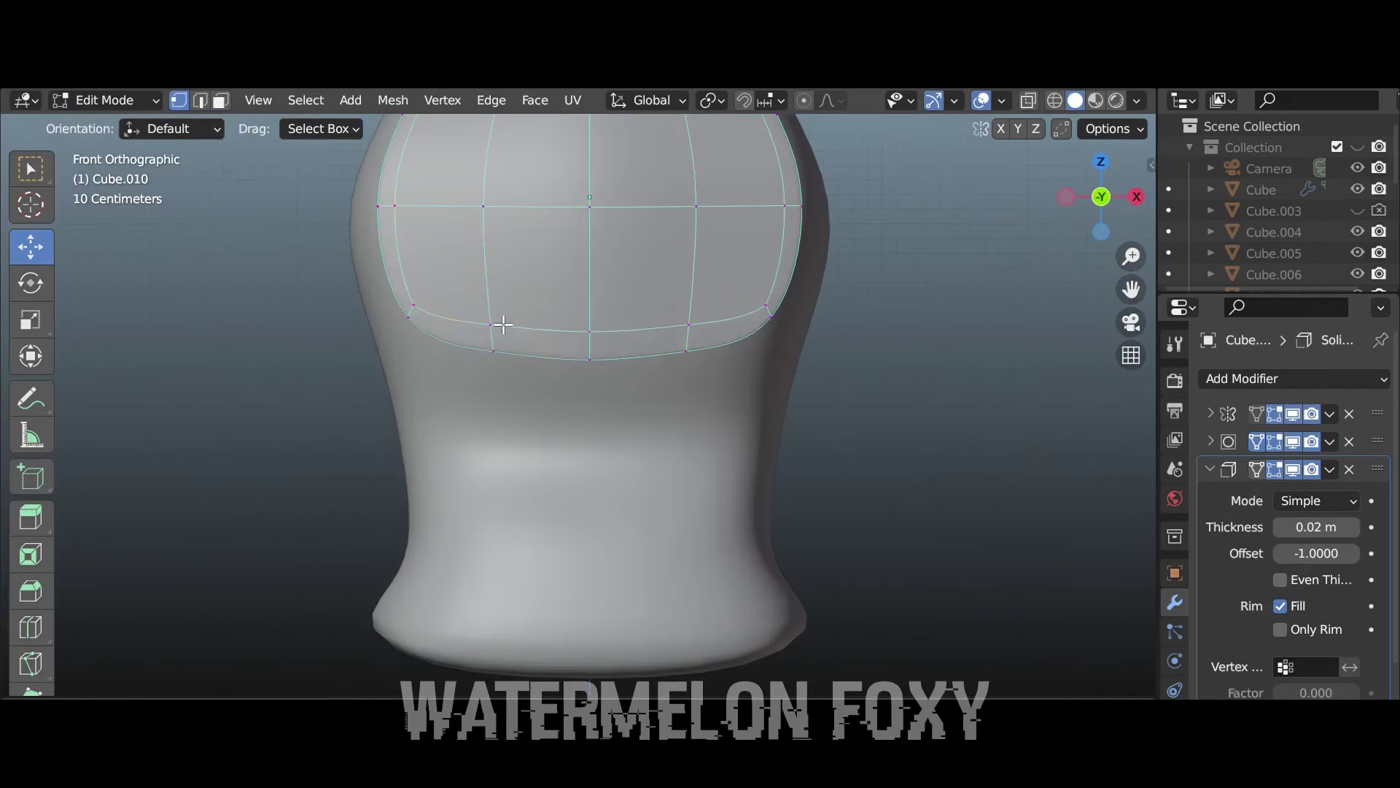
{"action": "left_click", "coordinate": [503, 324], "text": "alt"}
{"action": "key", "text": "g"}
{"action": "key", "text": "x"}
{"action": "left_click", "coordinate": [750, 406]}
{"action": "key", "text": "Tab"}
Increase the torso's Solidify thickness to 0.03 m
{"action": "scroll", "coordinate": [750, 406], "scroll_direction": "down", "scroll_amount": 4}
{"action": "middle_click_drag", "start_coordinate": [751, 406], "coordinate": [339, 328]}
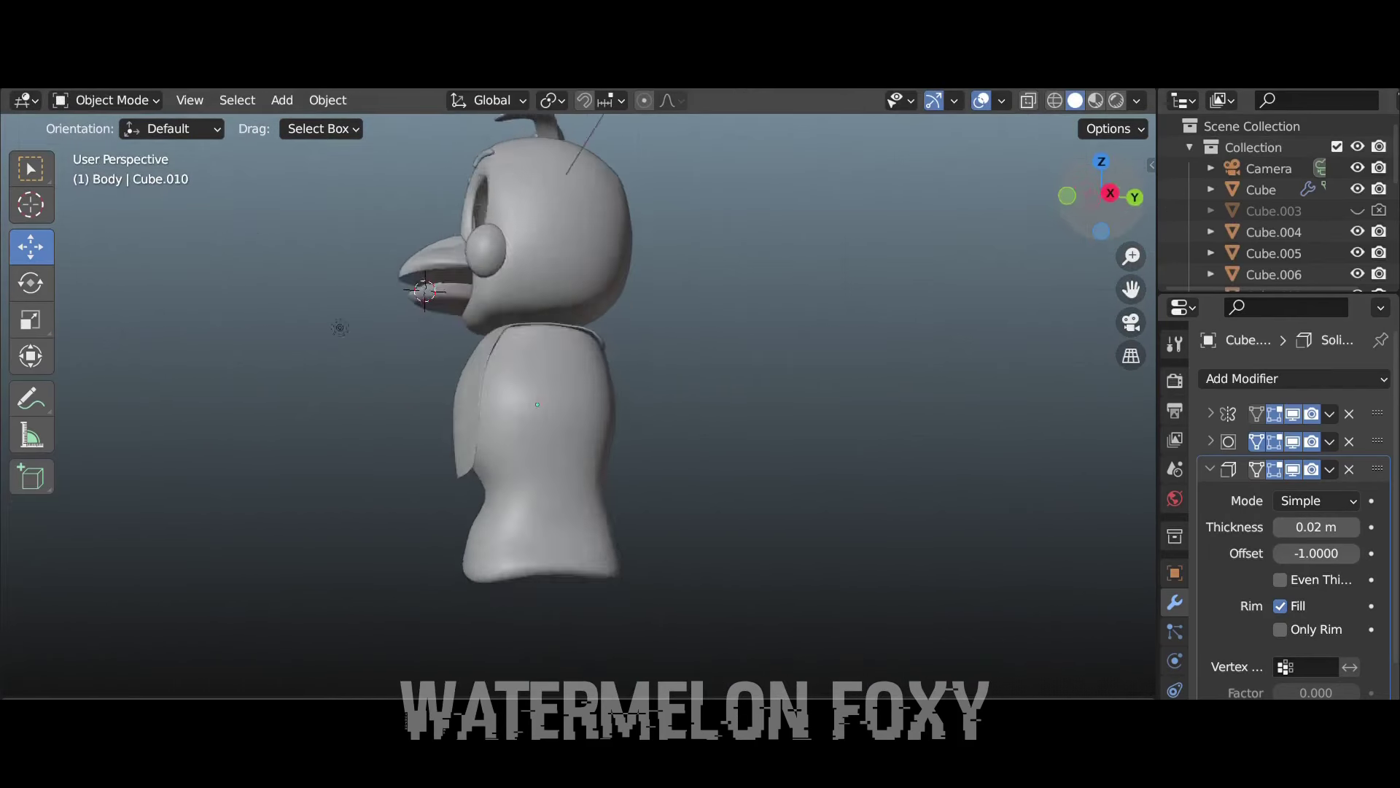
{"action": "key", "text": "KP_1"}
{"action": "left_click", "coordinate": [1355, 526]}
Move a torso edge loop along Z and review the model from the front
{"action": "key", "text": "Tab"}
{"action": "scroll", "coordinate": [687, 456], "scroll_direction": "up", "scroll_amount": 5}
{"action": "key", "text": "g"}
{"action": "key", "text": "z"}
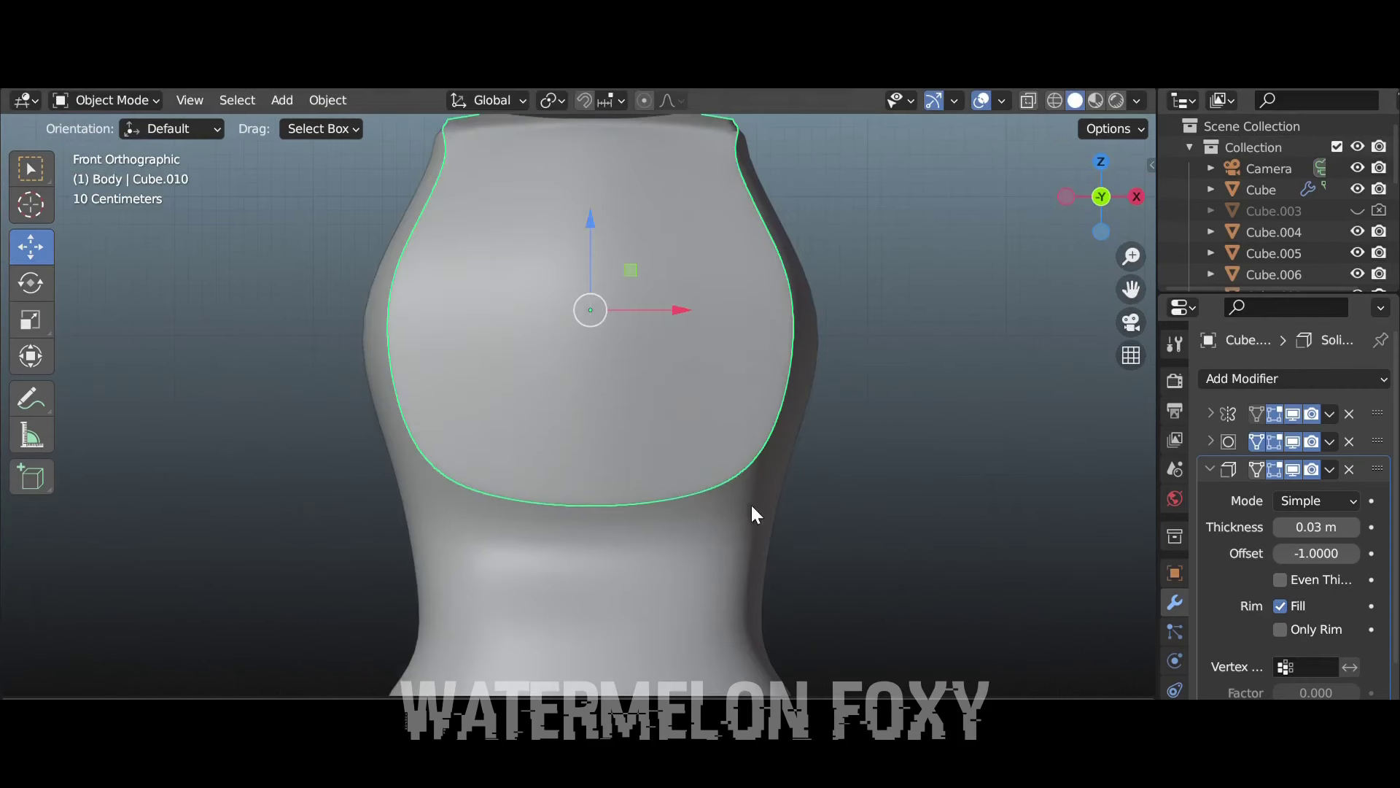
{"action": "scroll", "coordinate": [751, 510], "scroll_direction": "down", "scroll_amount": 4}
{"action": "middle_click_drag", "start_coordinate": [751, 510], "coordinate": [511, 364]}
{"action": "key", "text": "KP_1"}
Add a new cube and flatten it vertically into a box with S Z
{"action": "scroll", "coordinate": [1276, 219], "scroll_direction": "down", "scroll_amount": 2}
{"action": "left_click", "coordinate": [1174, 379]}
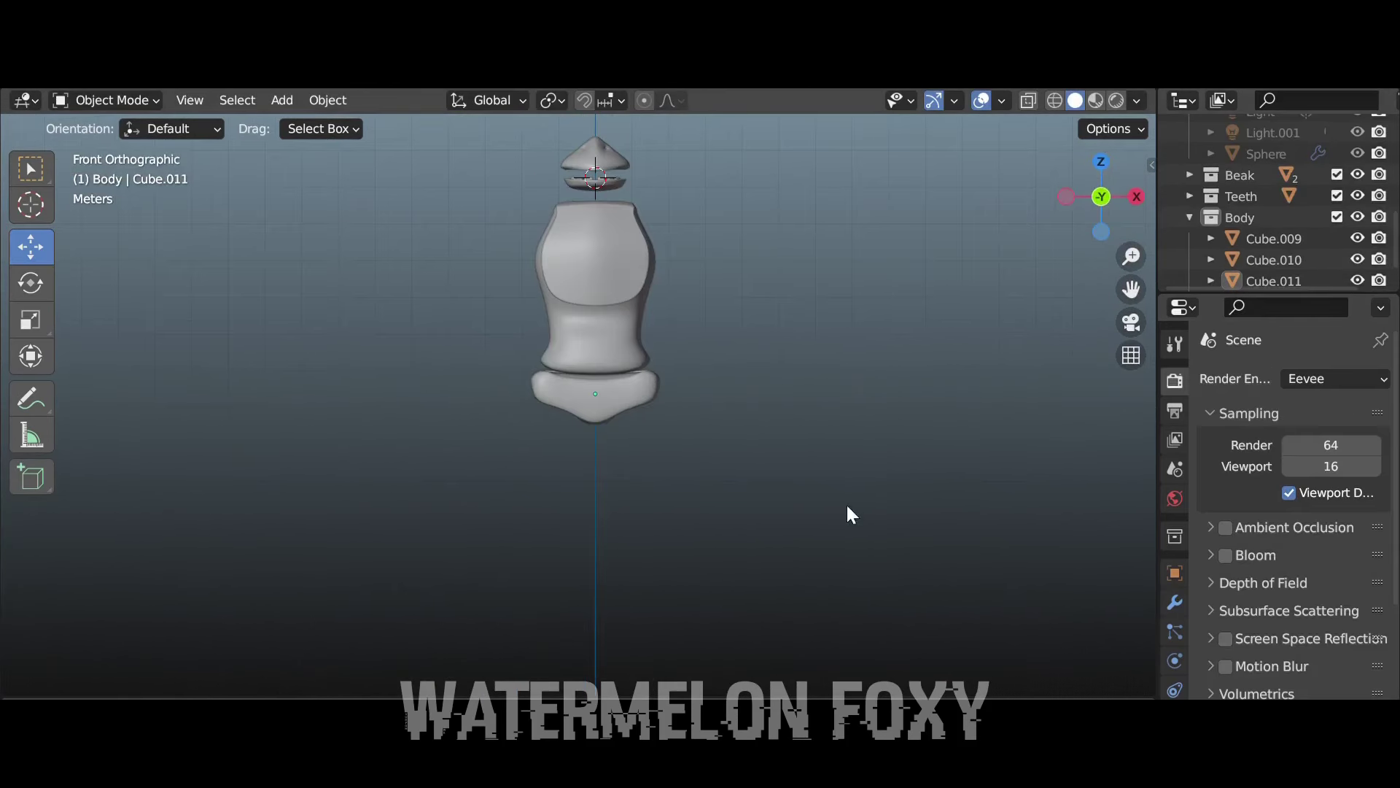
{"action": "left_click", "coordinate": [281, 100]}
{"action": "left_click", "coordinate": [490, 143]}
{"action": "key", "text": "s"}
{"action": "key", "text": "z"}
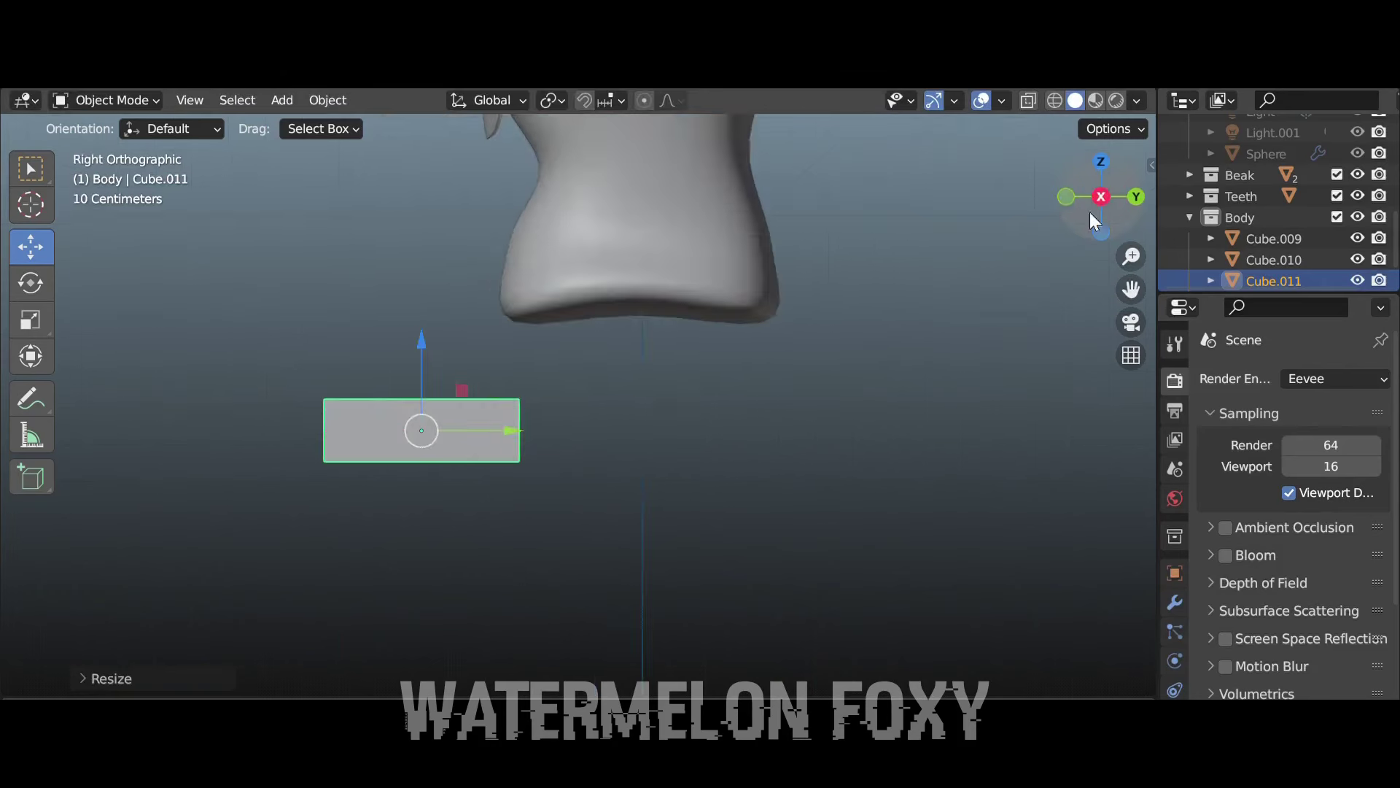
{"action": "key", "text": "Tab"}
{"action": "left_click", "coordinate": [31, 627]}
Delete the box's left half and mirror the remaining half with a Mirror modifier
{"action": "left_click", "coordinate": [489, 295]}
{"action": "key", "text": "3"}
{"action": "left_click", "coordinate": [402, 381]}
{"action": "middle_click_drag", "start_coordinate": [402, 380], "coordinate": [698, 350]}
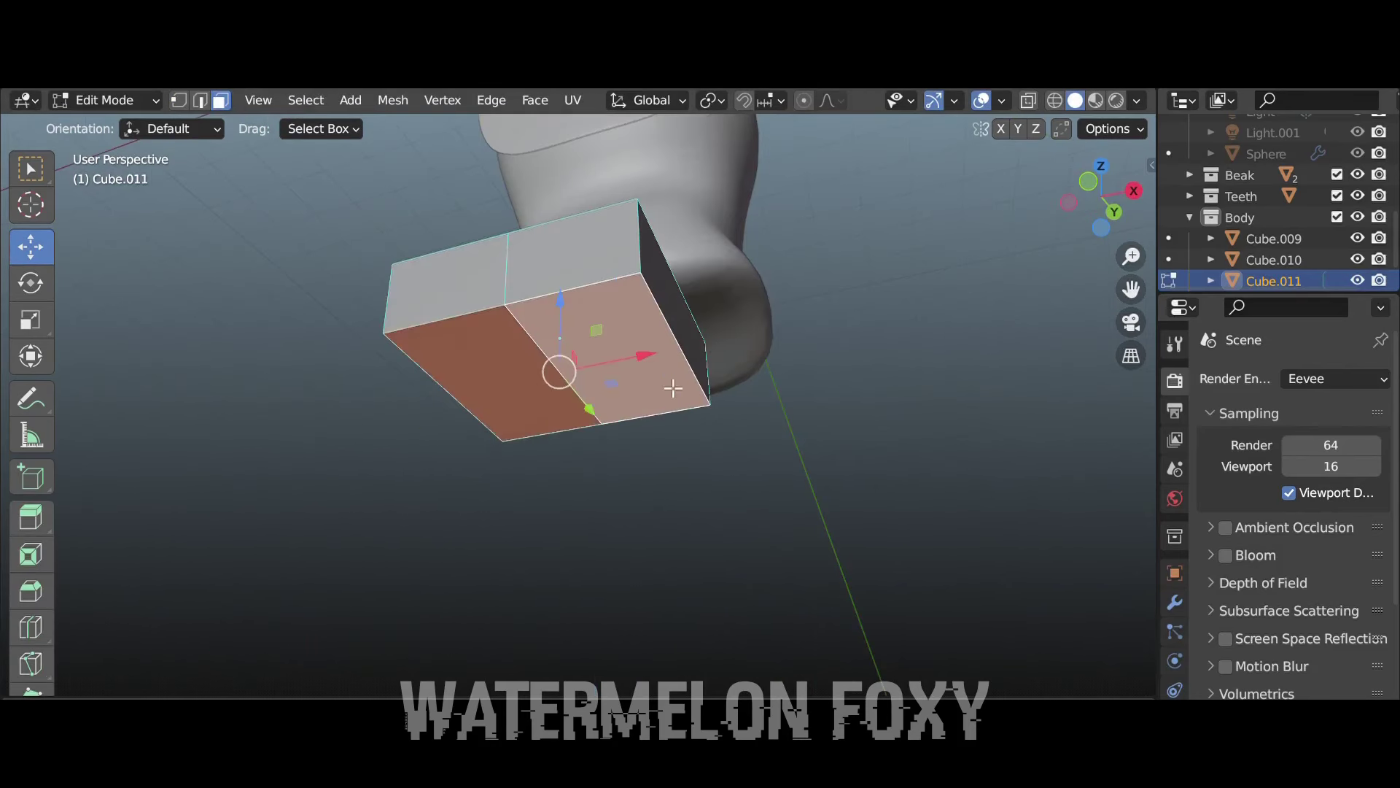
{"action": "key", "text": "KP_1"}
{"action": "left_click", "coordinate": [1174, 602]}
{"action": "left_click", "coordinate": [1294, 378]}
{"action": "left_click", "coordinate": [941, 583]}
{"action": "key", "text": "x"}
{"action": "left_click", "coordinate": [655, 543]}
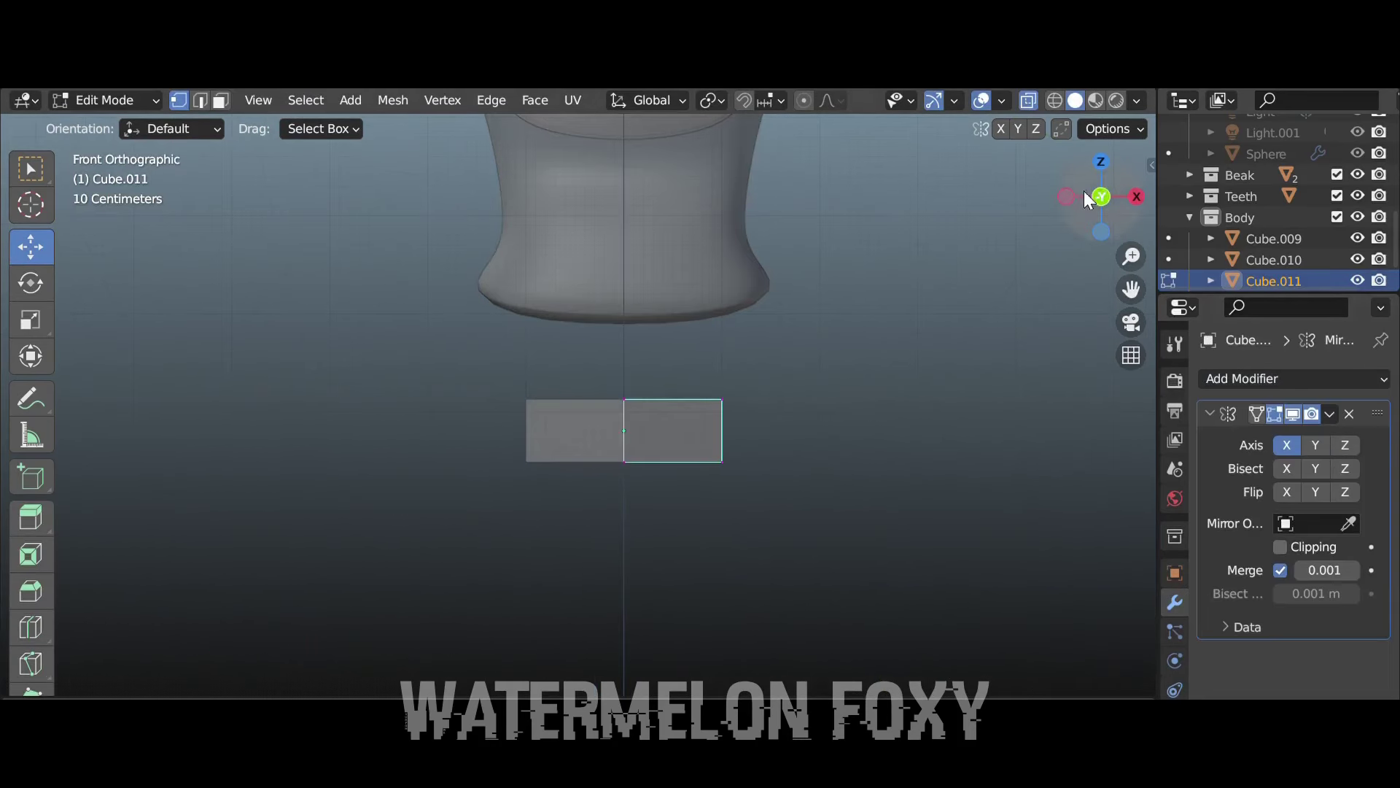
Extrude the bottom face inward, add level-2 subdivision smoothing and a loop cut
{"action": "left_click_drag", "start_coordinate": [1083, 197], "coordinate": [824, 350]}
{"action": "key", "text": "3"}
{"action": "key", "text": "e"}
{"action": "left_click", "coordinate": [1209, 413]}
{"action": "key", "text": "ctrl+2"}
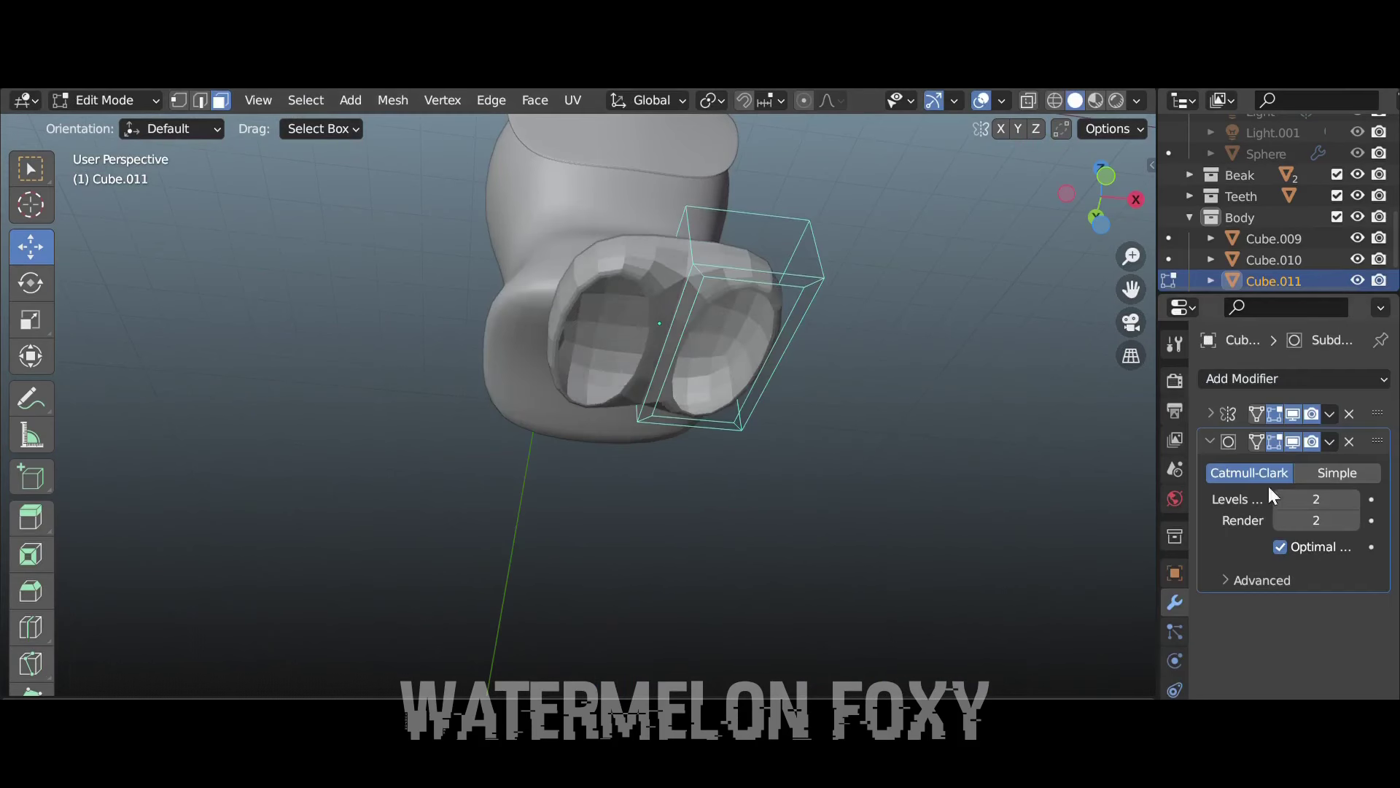
{"action": "key", "text": "KP_3"}
{"action": "key", "text": "ctrl+r"}
{"action": "left_click", "coordinate": [421, 409]}
Return to solid shading and move the hip piece under the torso
{"action": "left_click", "coordinate": [1075, 100]}
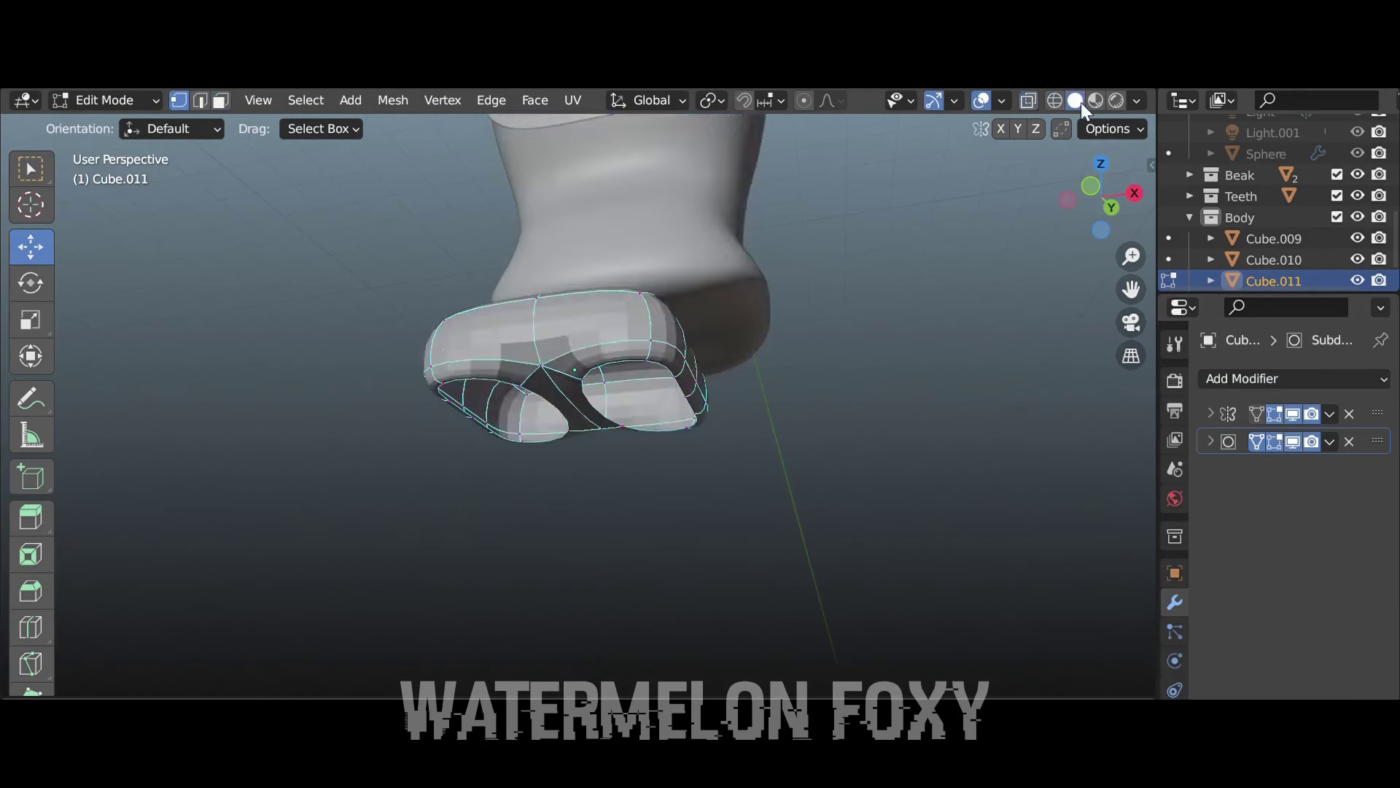
{"action": "left_click", "coordinate": [1210, 441]}
{"action": "key", "text": "KP_3"}
{"action": "key", "text": "KP_7"}
{"action": "key", "text": "a"}
{"action": "key", "text": "g"}
{"action": "left_click", "coordinate": [662, 345]}
Add a horizontal loop, set subdivision level to 1, and reposition the edges
{"action": "key", "text": "Tab"}
{"action": "key", "text": "KP_1"}
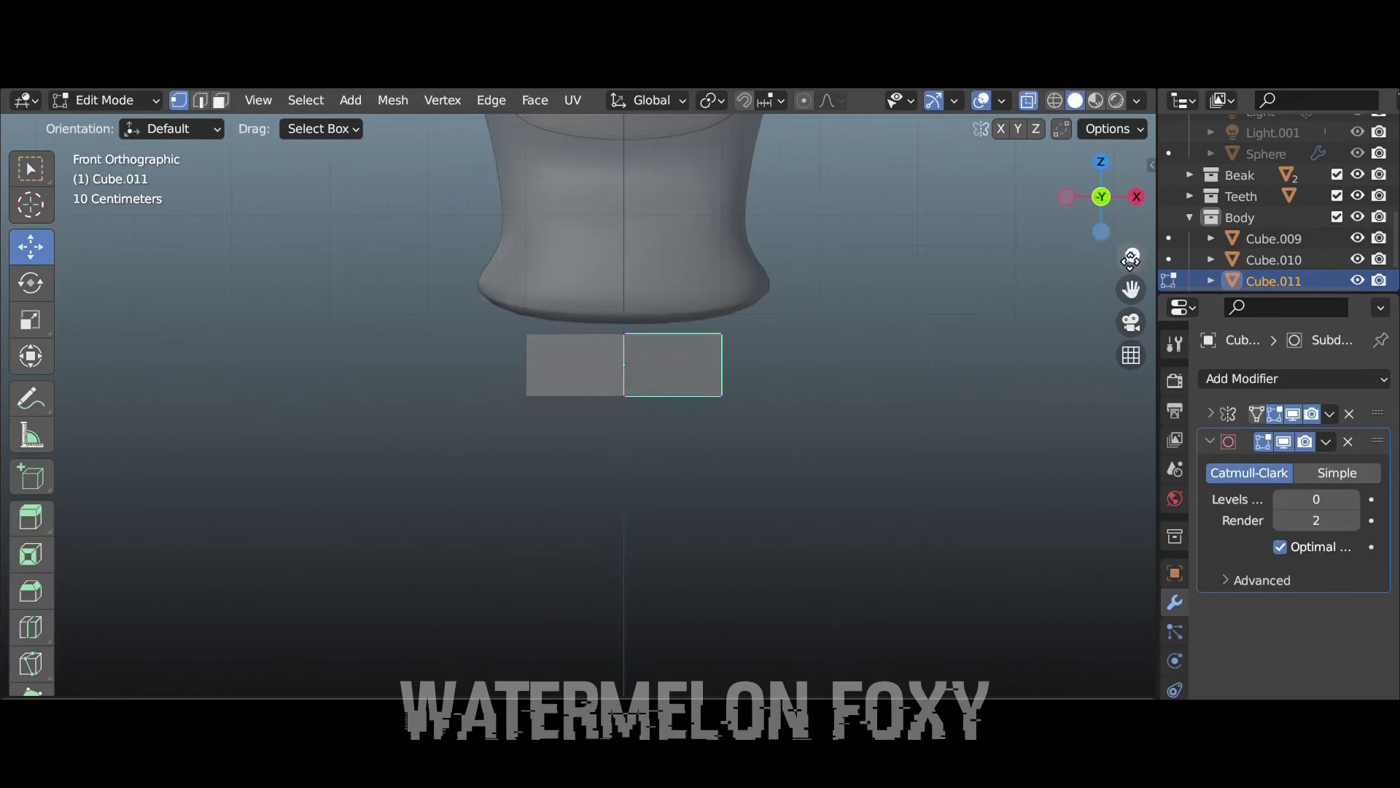
{"action": "scroll", "coordinate": [772, 432], "scroll_direction": "up", "scroll_amount": 4}
{"action": "left_click", "coordinate": [683, 259]}
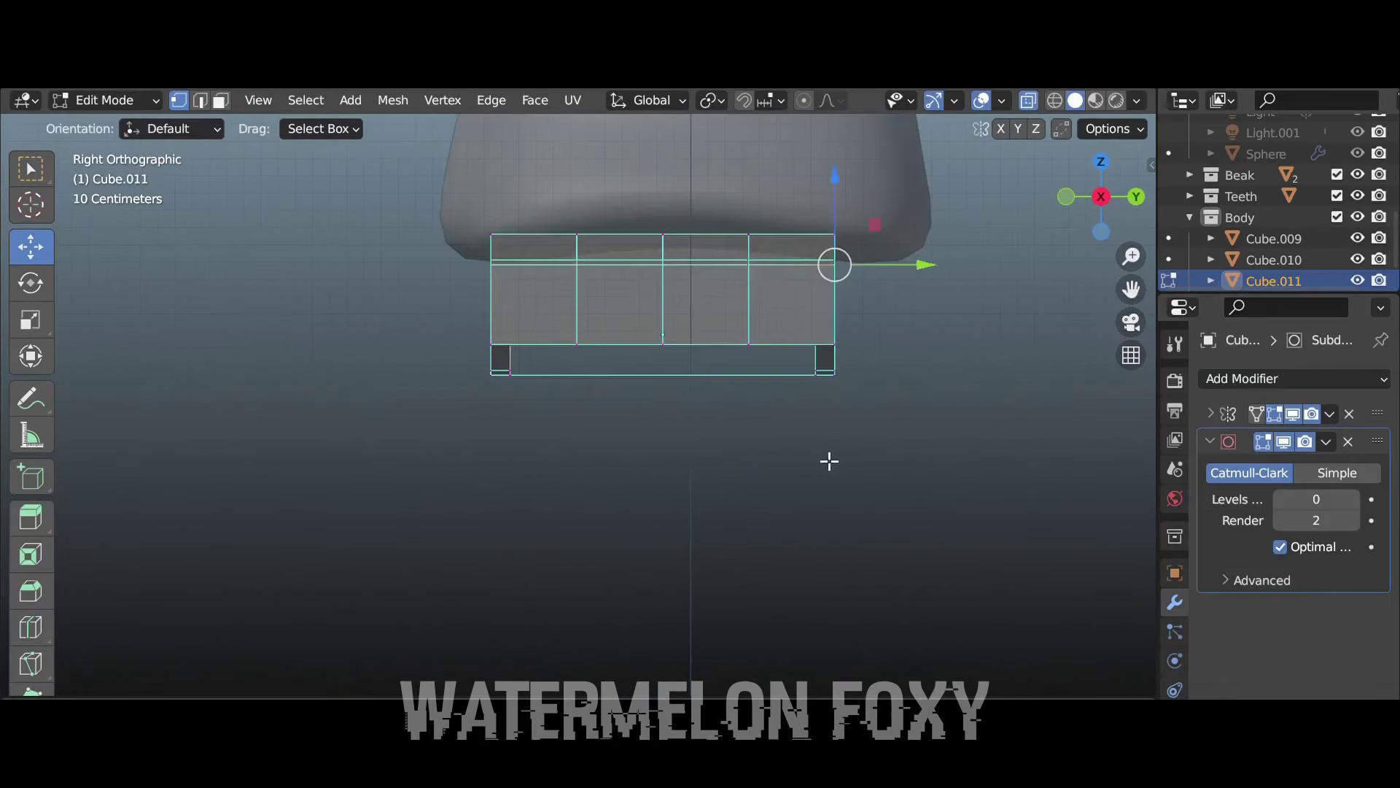
{"action": "left_click", "coordinate": [1356, 499]}
{"action": "middle_click_drag", "start_coordinate": [802, 438], "coordinate": [729, 408]}
{"action": "key", "text": "KP_1"}
{"action": "key", "text": "g"}
{"action": "left_click", "coordinate": [751, 268]}
Move the hip piece's vertices, checking the shape from back and side views
{"action": "middle_click_drag", "start_coordinate": [751, 267], "coordinate": [839, 445]}
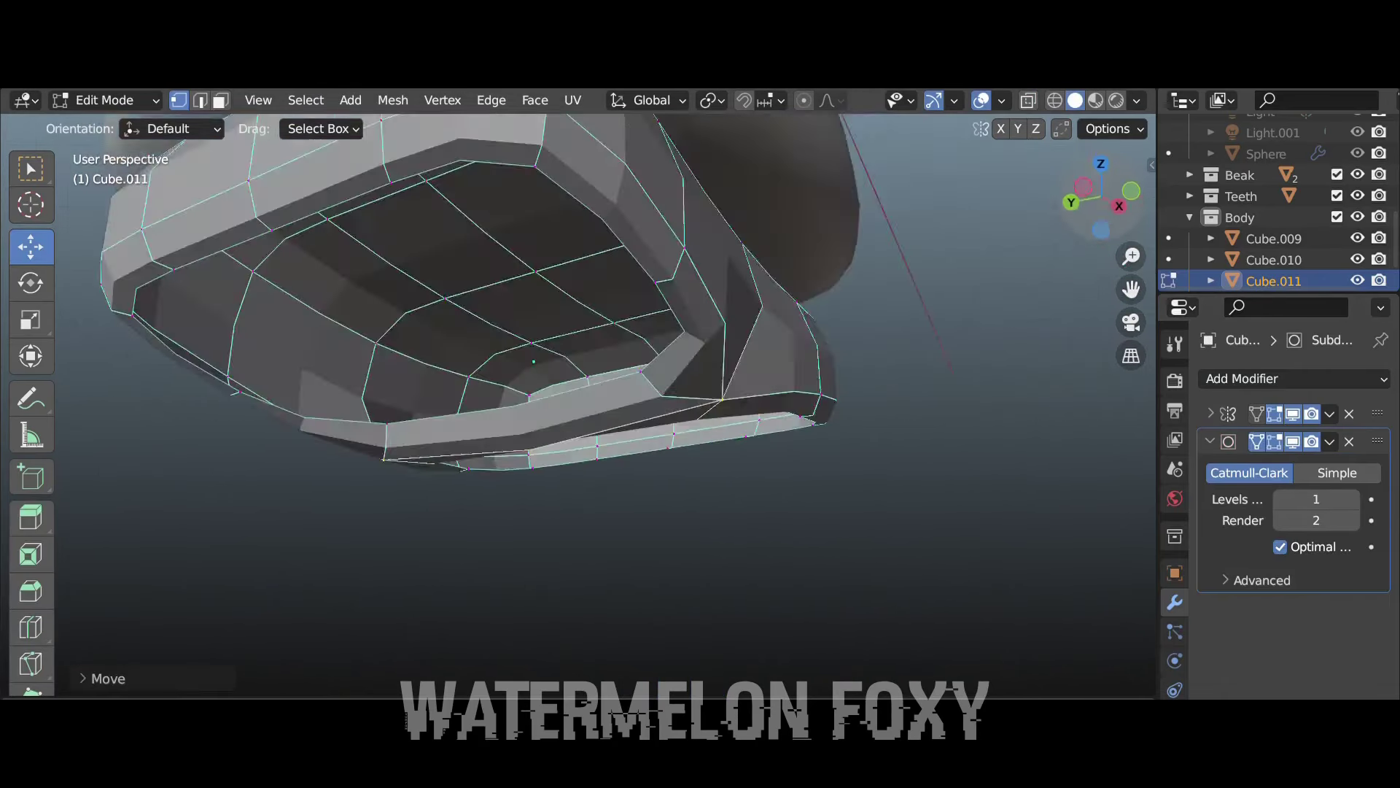
{"action": "key", "text": "ctrl+KP_1"}
{"action": "key", "text": "Tab"}
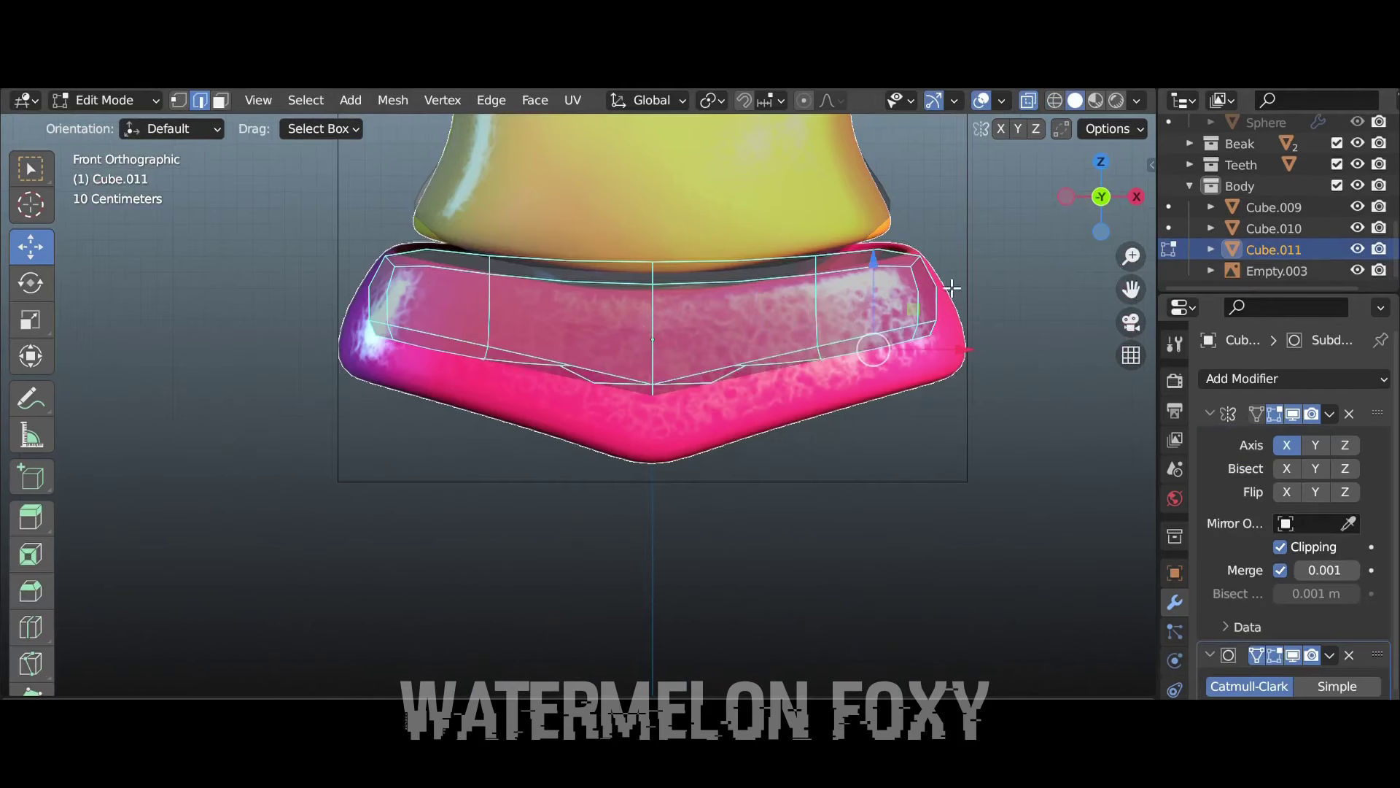
{"action": "left_click", "coordinate": [722, 522]}
{"action": "key", "text": "1"}
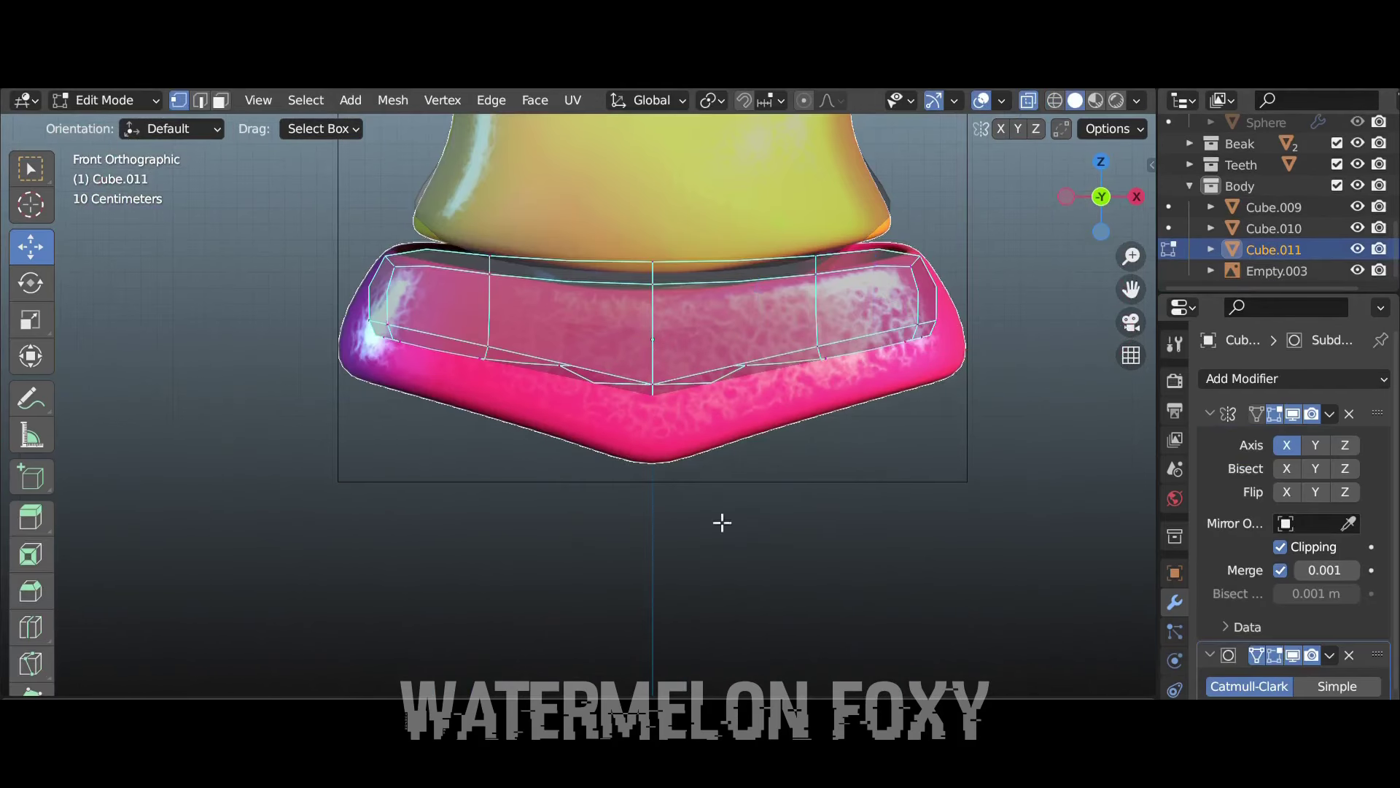
{"action": "left_click", "coordinate": [976, 370]}
{"action": "key", "text": "ctrl+KP_1"}
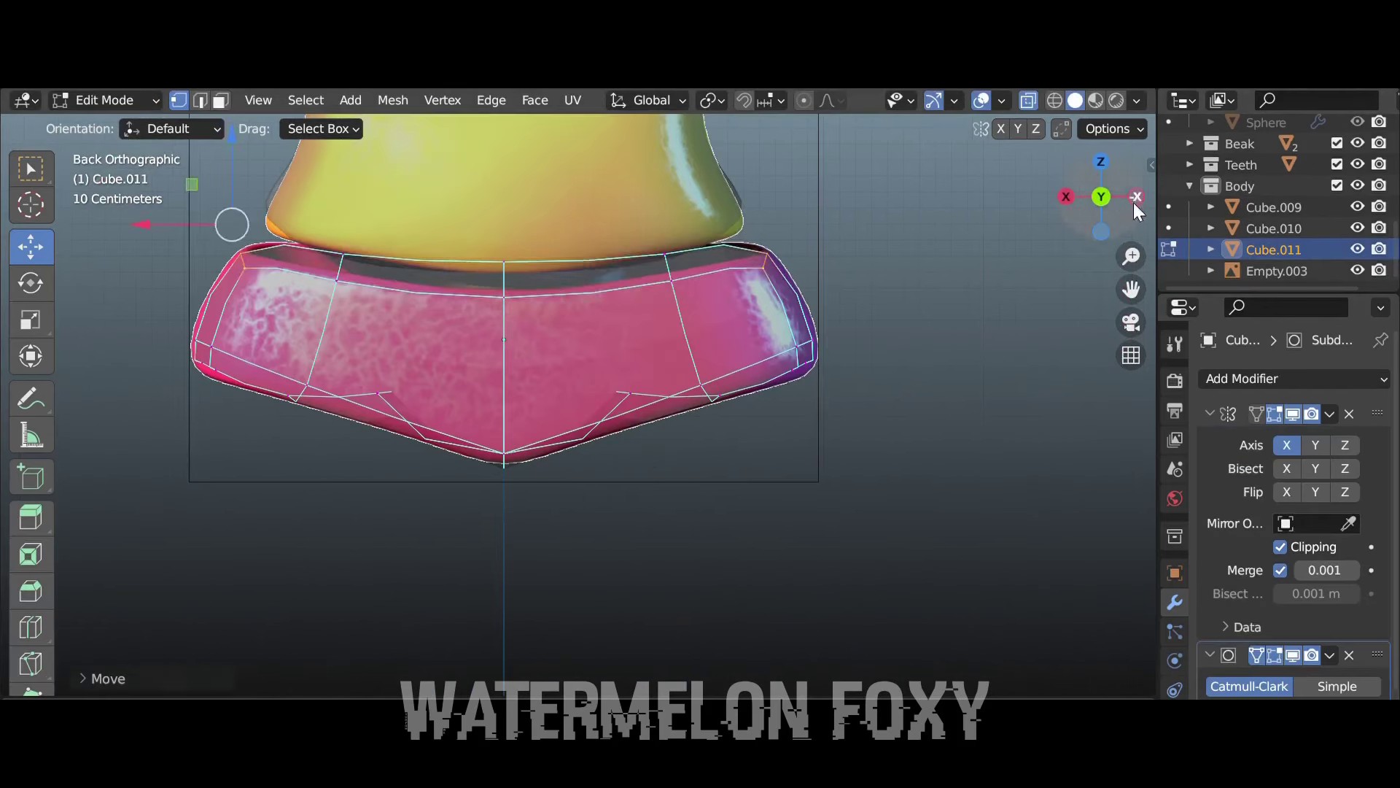
{"action": "key", "text": "KP_3"}
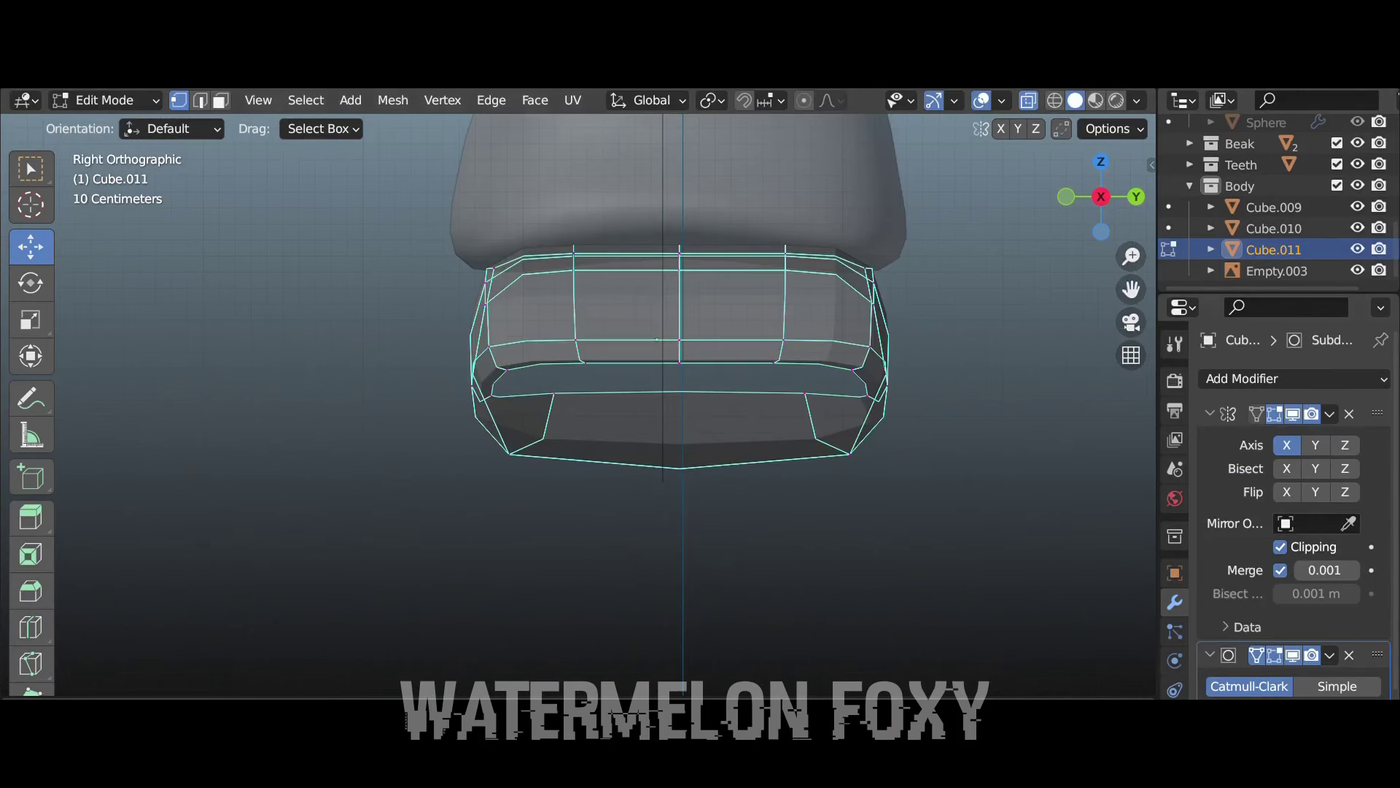
Rotate the hip piece's lower edges to taper its underside
{"action": "key", "text": "Tab"}
{"action": "middle_click_drag", "start_coordinate": [729, 365], "coordinate": [815, 462]}
{"action": "key", "text": "Tab"}
{"action": "key", "text": "KP_1"}
{"action": "key", "text": "2"}
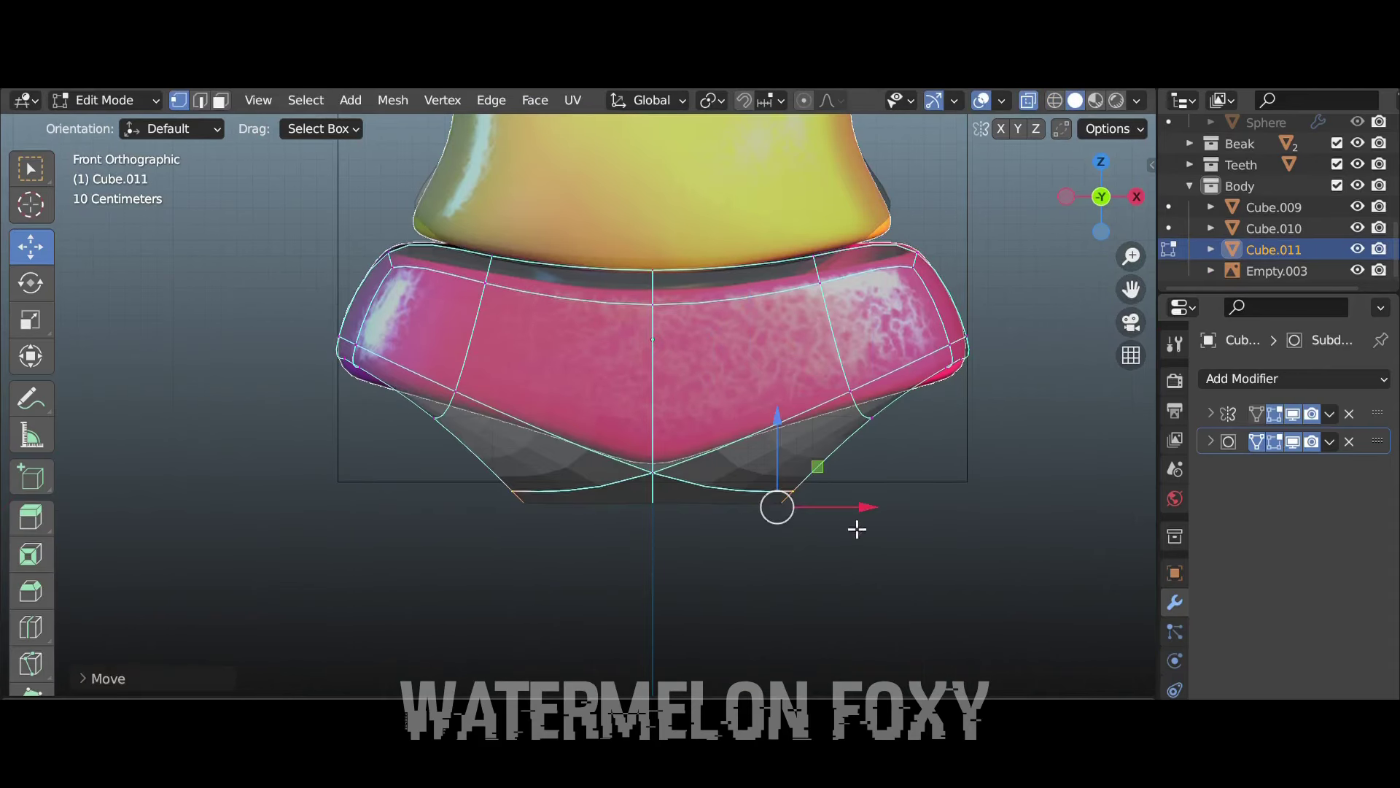
{"action": "left_click", "coordinate": [1074, 310]}
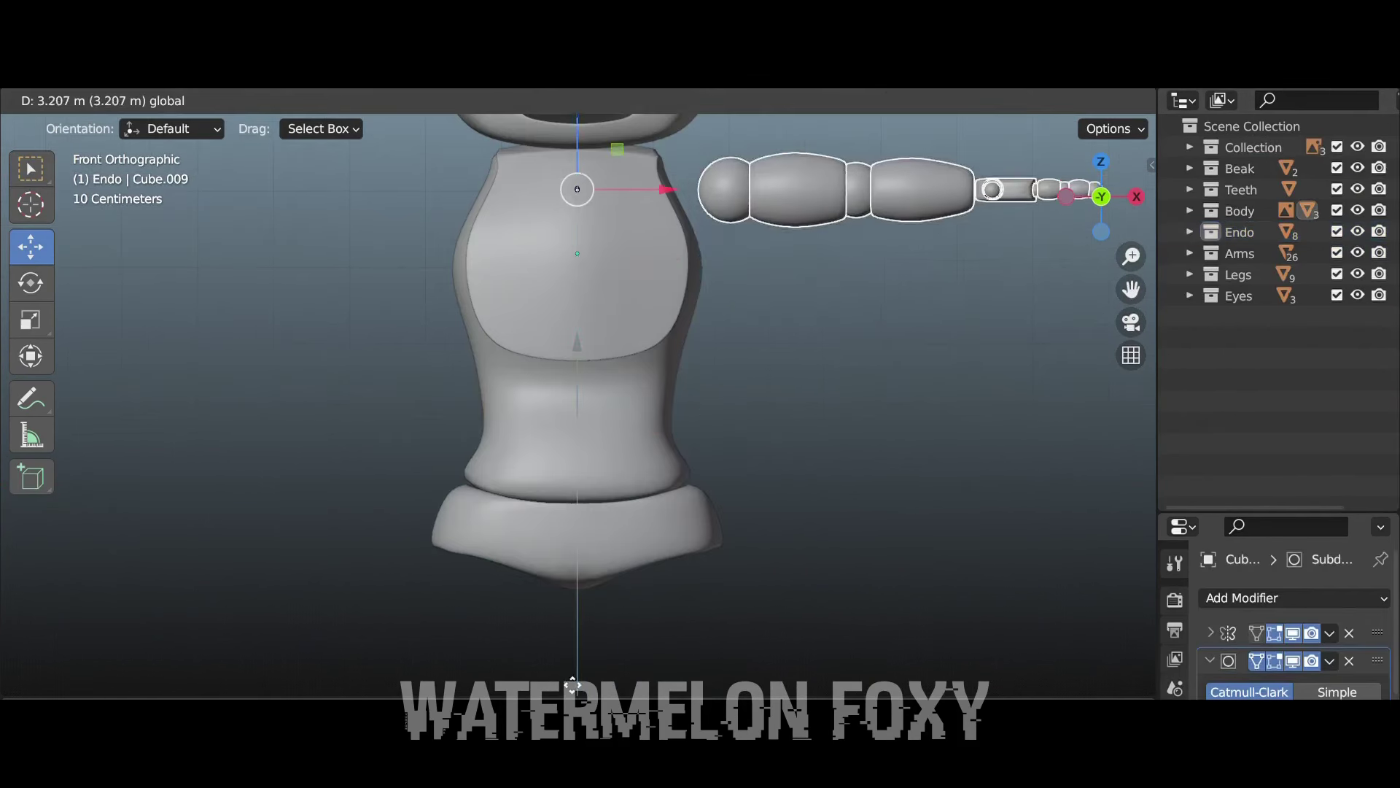
In Edit Mode, select the whole arm, the shoulder faces, then the hand parts
{"action": "left_click", "coordinate": [1106, 215]}
{"action": "key", "text": "Tab"}
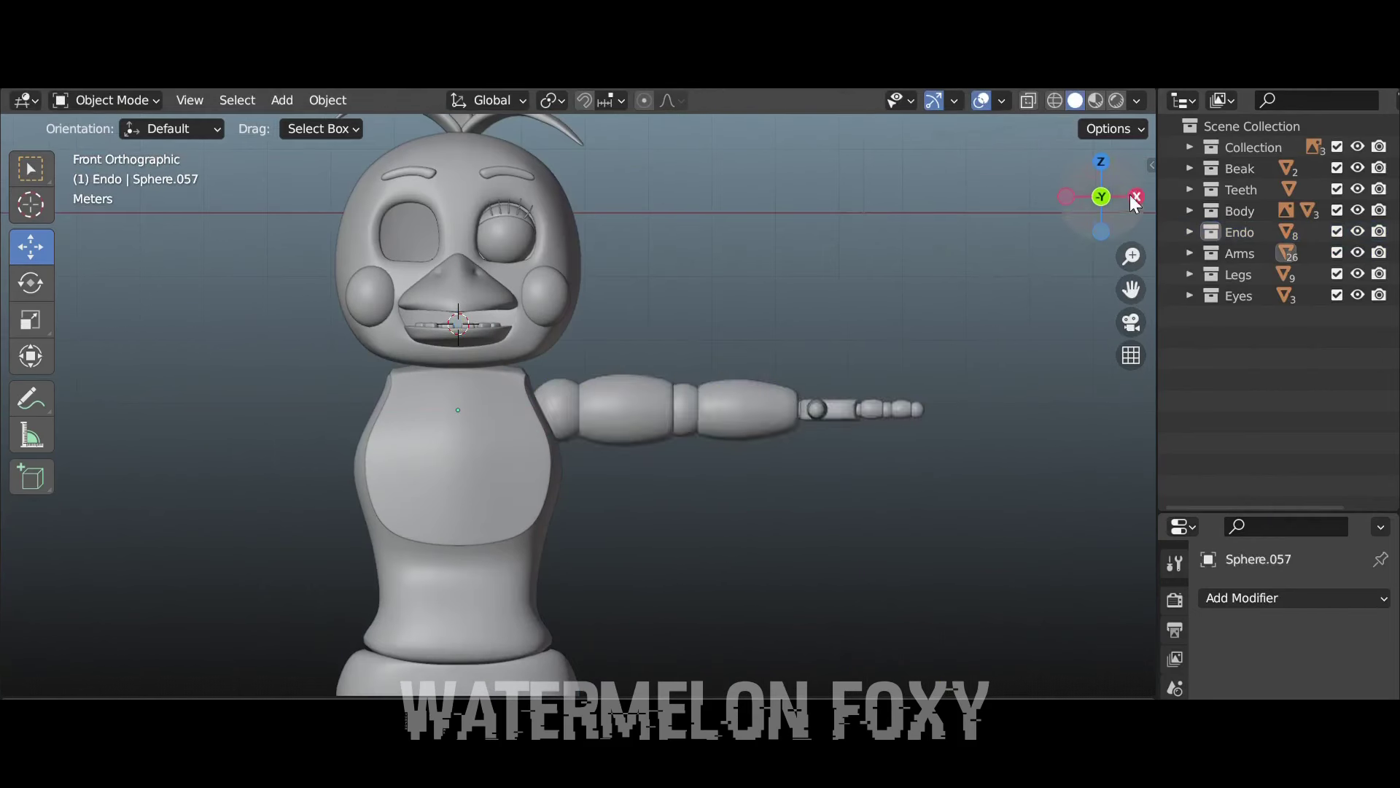
{"action": "left_click_drag", "start_coordinate": [556, 372], "coordinate": [947, 426]}
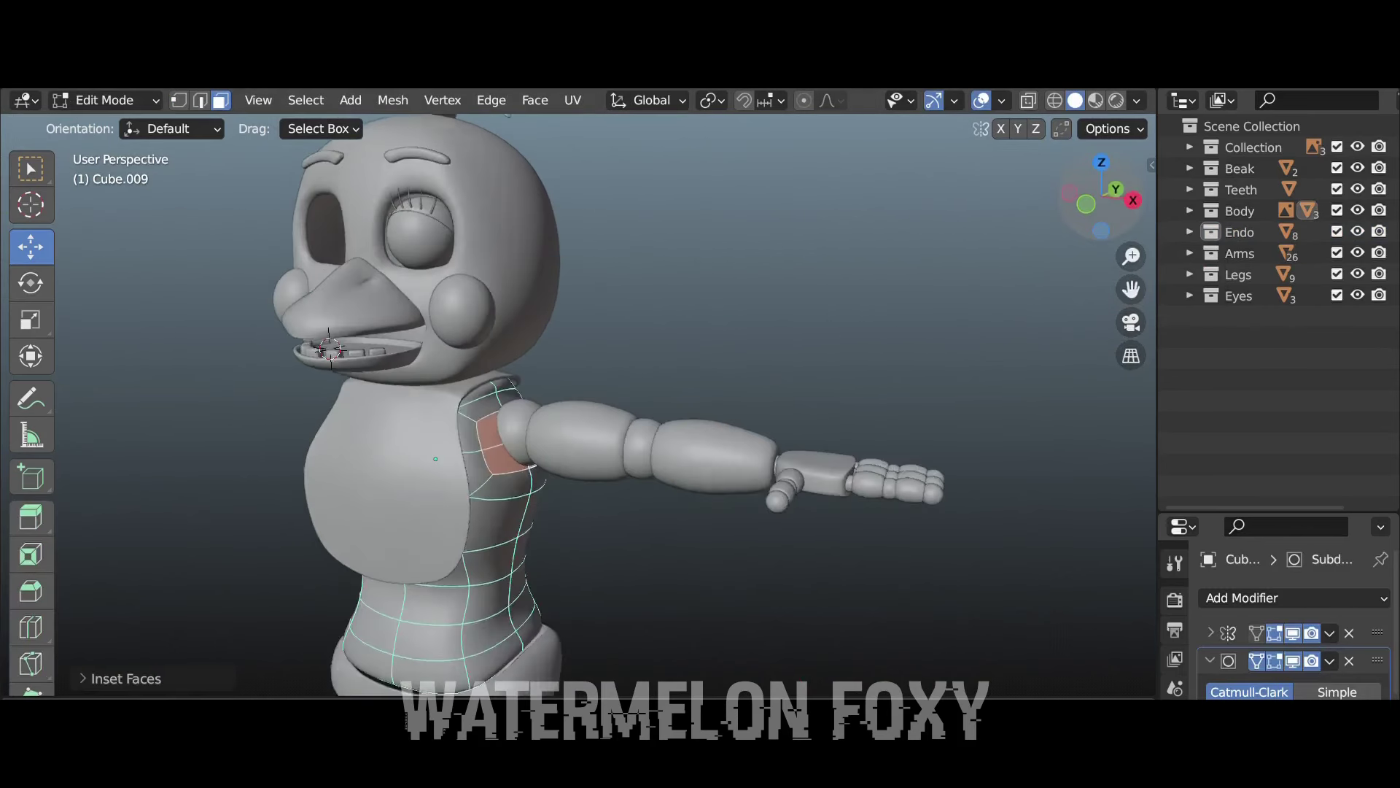
{"action": "right_click", "coordinate": [939, 483]}
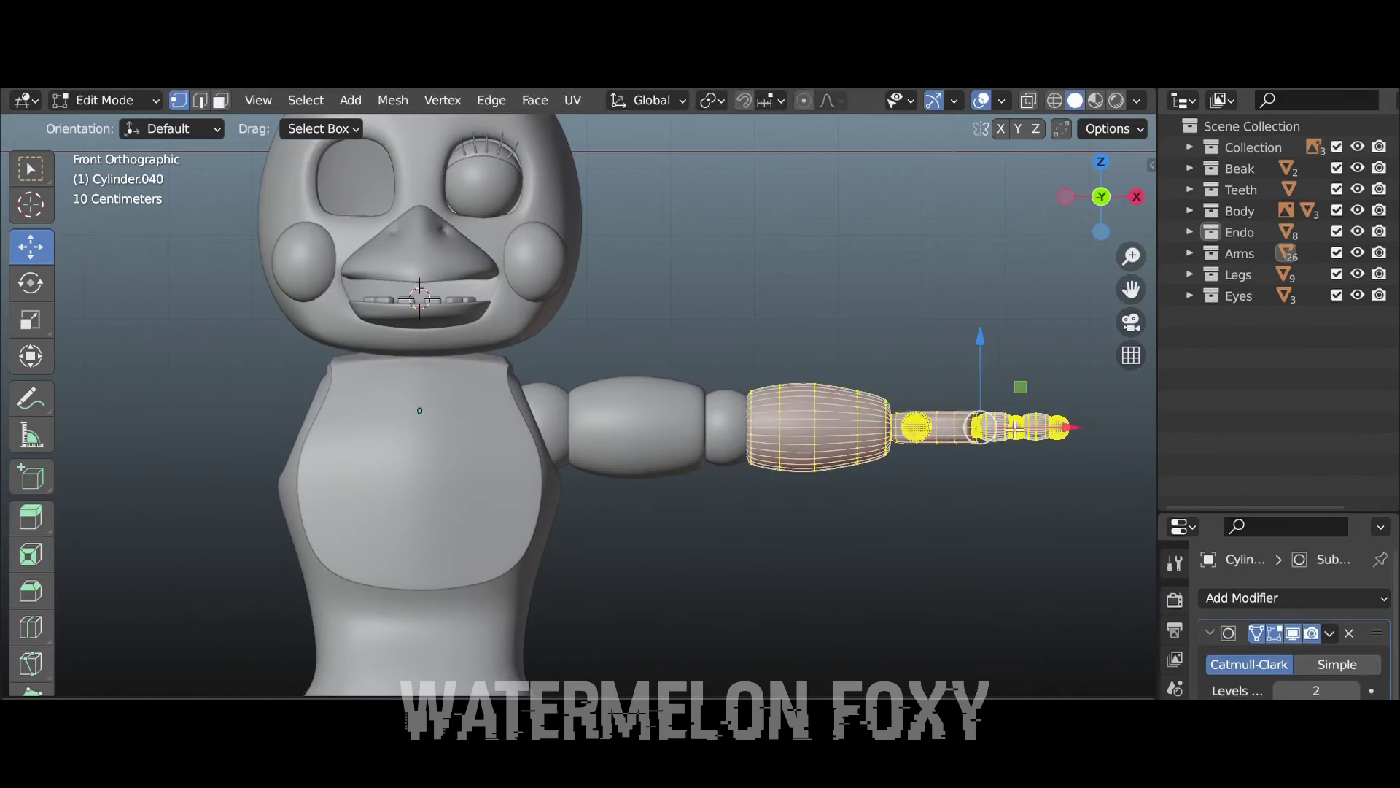
{"action": "left_click_drag", "start_coordinate": [916, 428], "coordinate": [679, 659]}
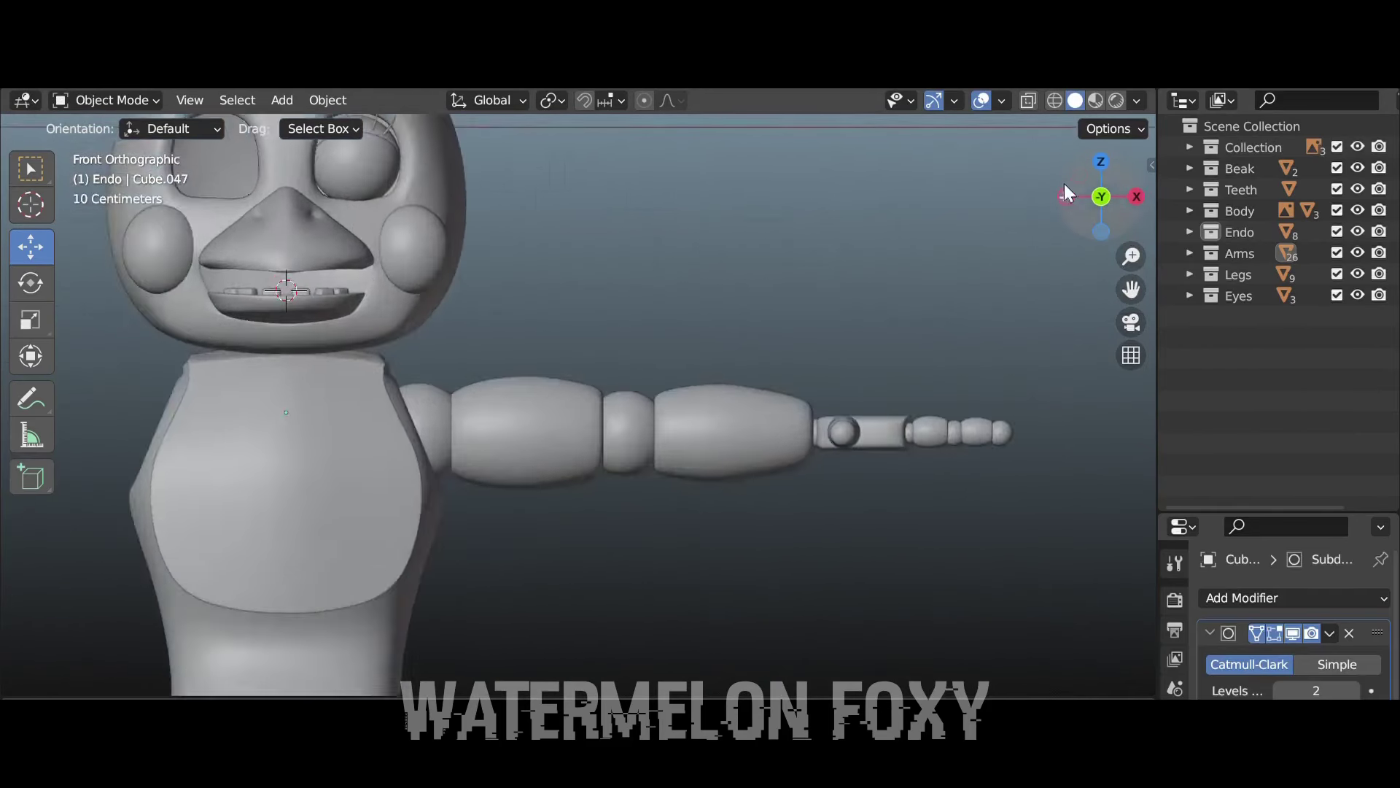
Zoom out to the full character, turn off X-ray, and edit the foot cube
{"action": "left_click_drag", "start_coordinate": [1132, 256], "coordinate": [1138, 265]}
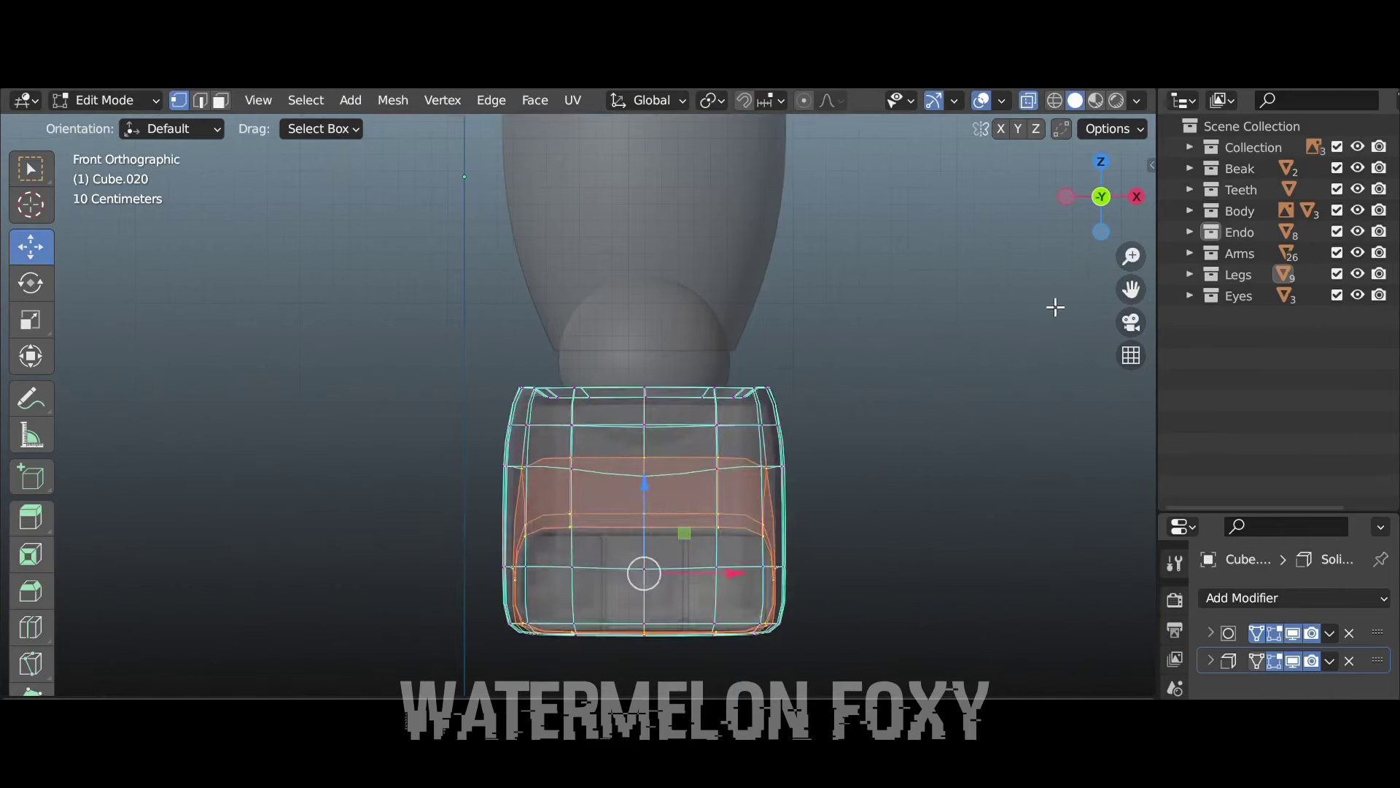
{"action": "left_click", "coordinate": [1040, 102]}
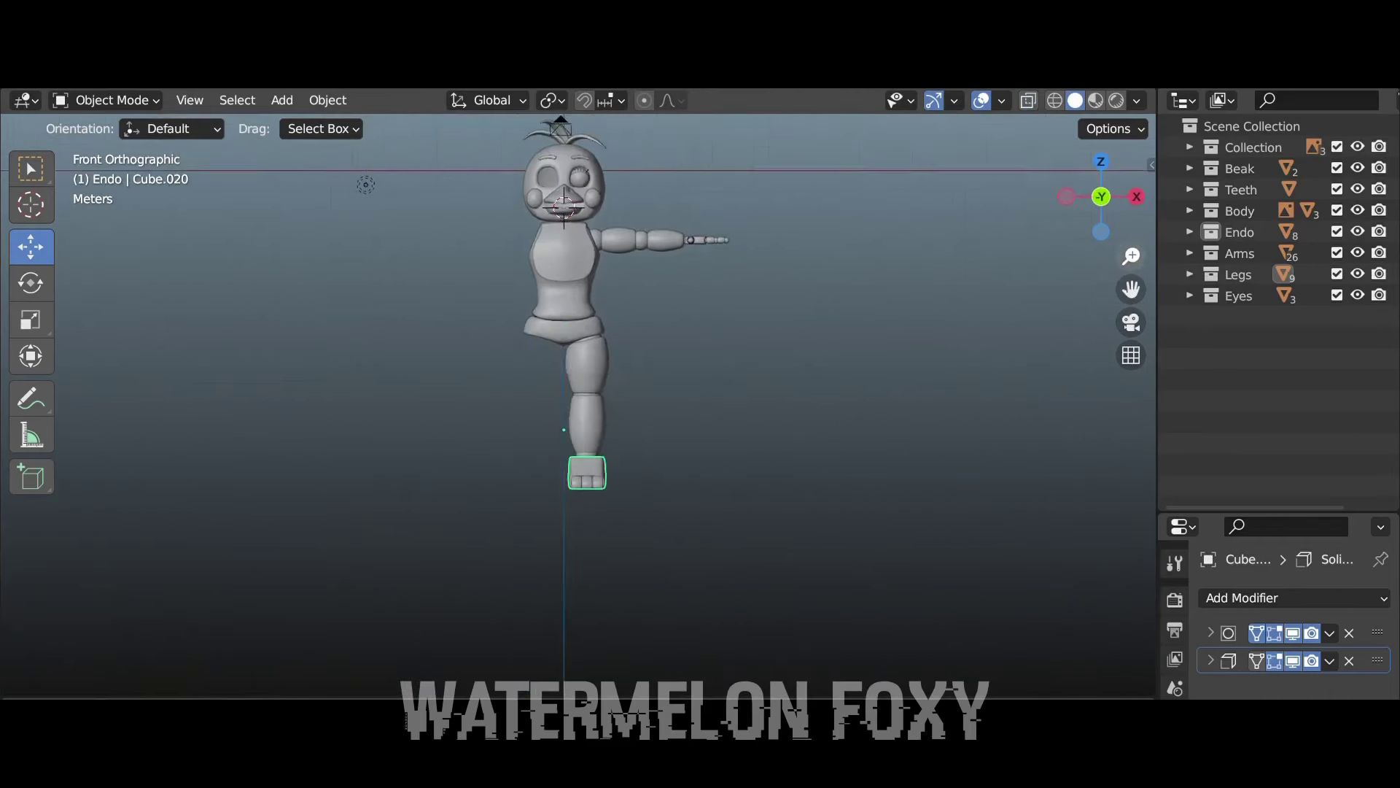
{"action": "key", "text": "Tab"}
Scale the forearm segment down and return to Object Mode
{"action": "key", "text": "s"}
{"action": "left_click", "coordinate": [896, 321]}
{"action": "scroll", "coordinate": [1018, 339], "scroll_direction": "up", "scroll_amount": 3}
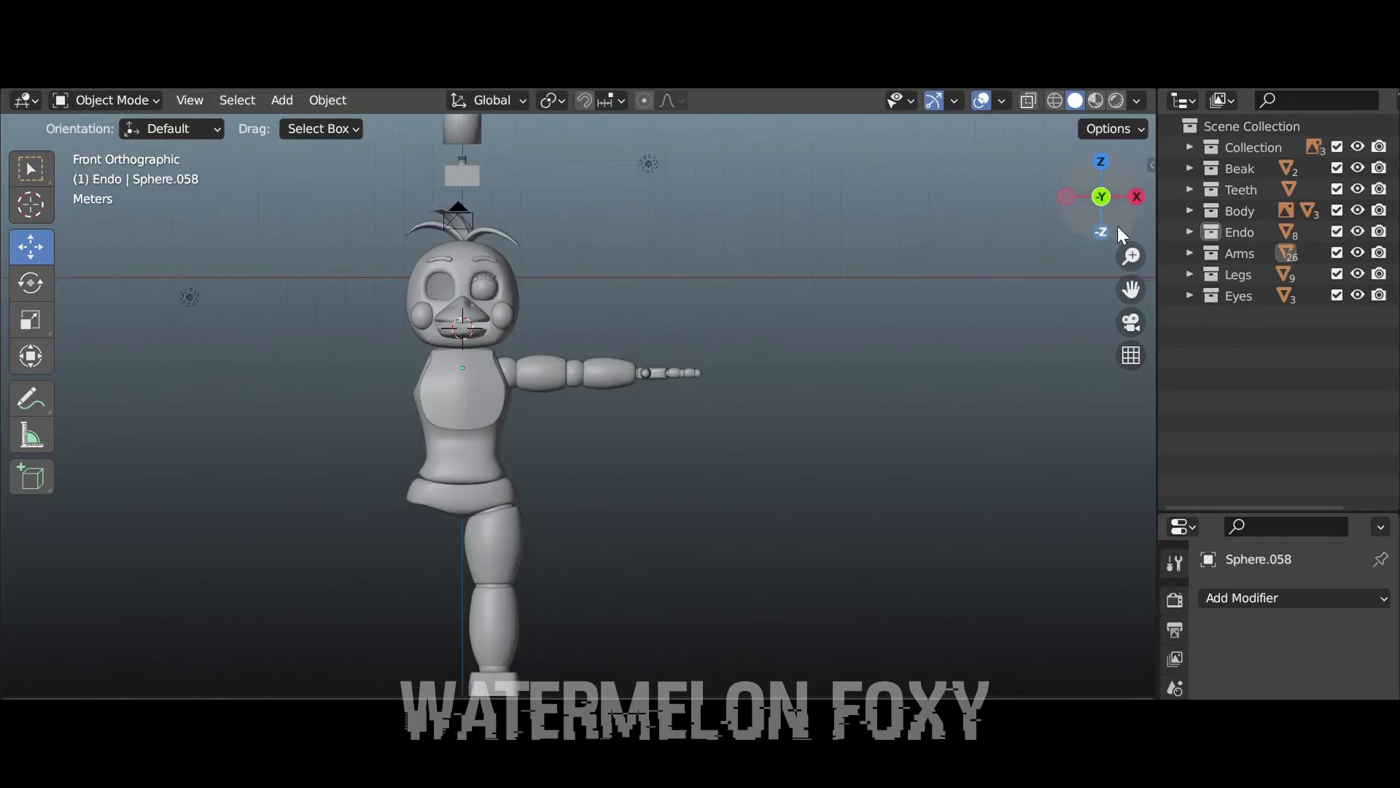
{"action": "left_click", "coordinate": [794, 394]}
{"action": "key", "text": "Tab"}
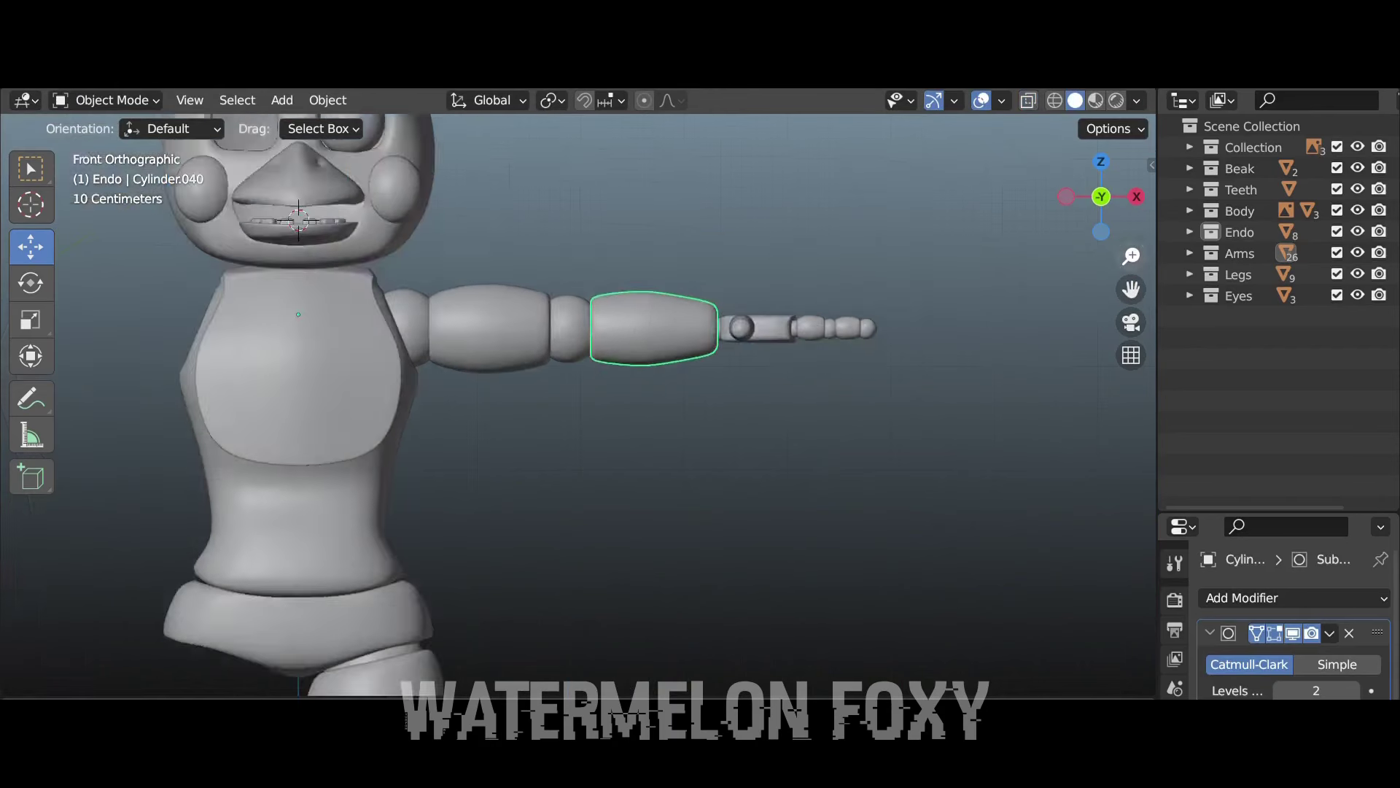
Resize the arm while framing Chica's face, body and arm in front view
{"action": "scroll", "coordinate": [657, 364], "scroll_direction": "down", "scroll_amount": 4}
{"action": "middle_click_drag", "start_coordinate": [598, 219], "coordinate": [598, 474], "text": "shift"}
{"action": "scroll", "coordinate": [603, 217], "scroll_direction": "up", "scroll_amount": 3}
{"action": "middle_click_drag", "start_coordinate": [1003, 506], "coordinate": [1009, 317], "text": "shift"}
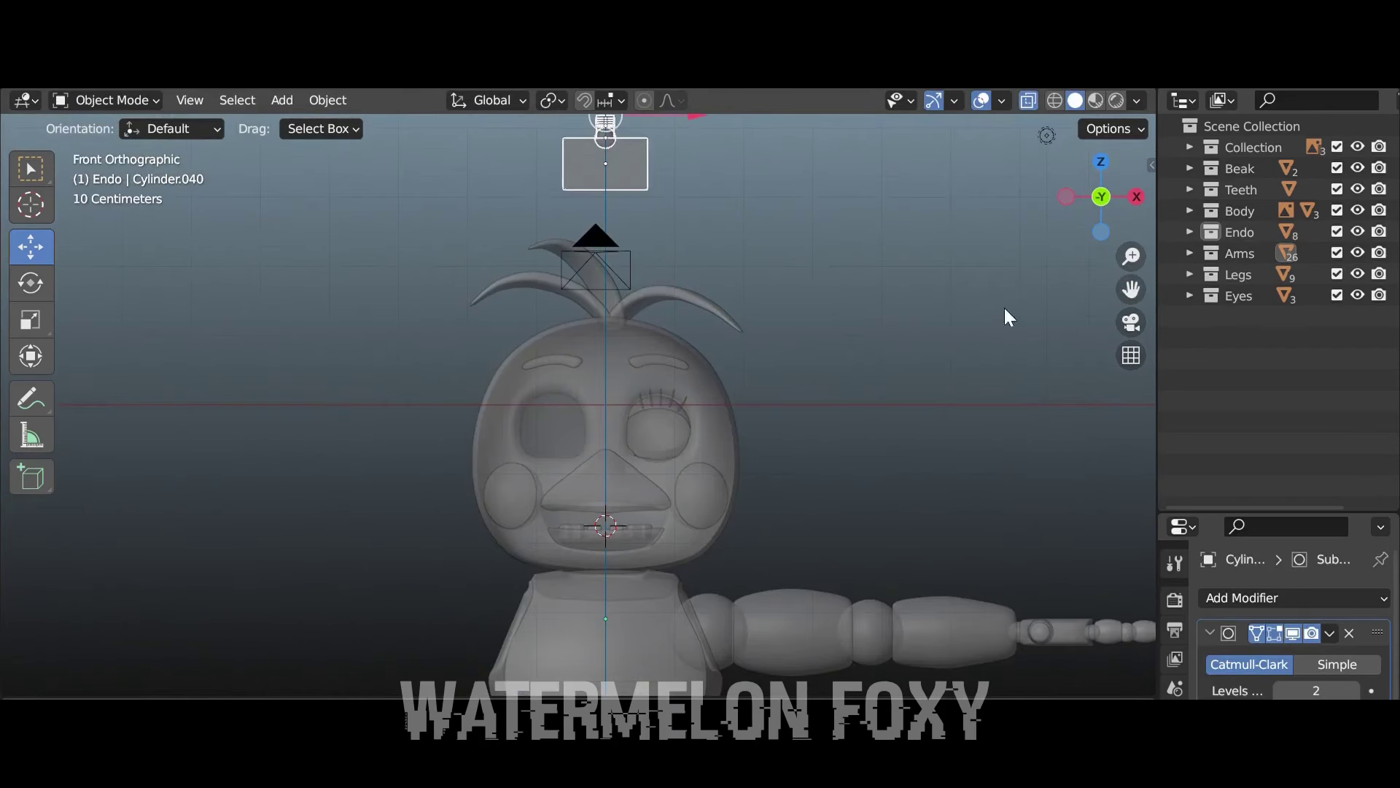
{"action": "left_click", "coordinate": [1157, 389]}
{"action": "middle_click_drag", "start_coordinate": [558, 518], "coordinate": [567, 431], "text": "shift"}
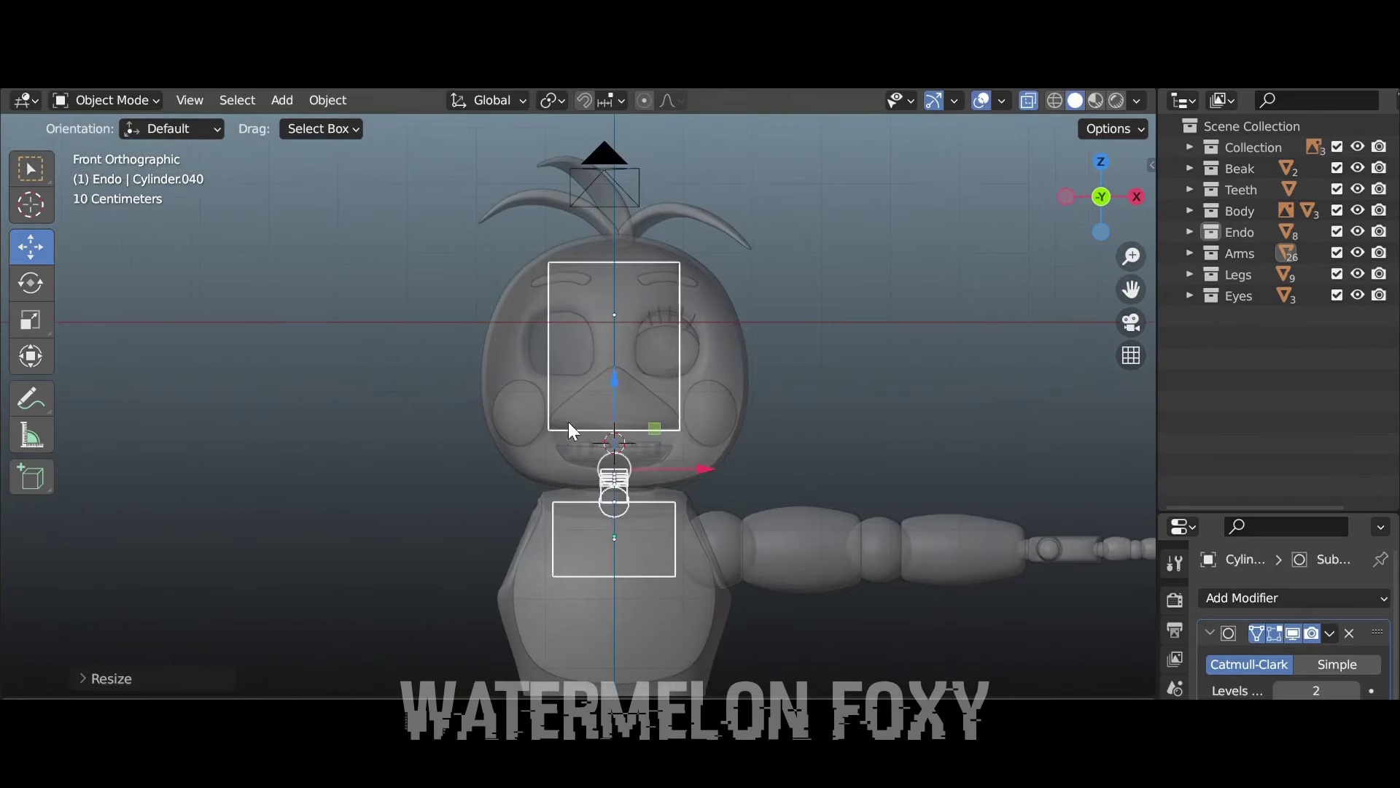
{"action": "mouse_move", "coordinate": [729, 365]}
{"action": "middle_mouse_down"}
{"action": "mouse_move", "coordinate": [511, 364]}
{"action": "mouse_move", "coordinate": [692, 350]}
{"action": "middle_mouse_up"}
{"action": "key", "text": "KP_1"}
Hide the Body collection and move and size the chest box inside the torso
{"action": "left_click", "coordinate": [1357, 210]}
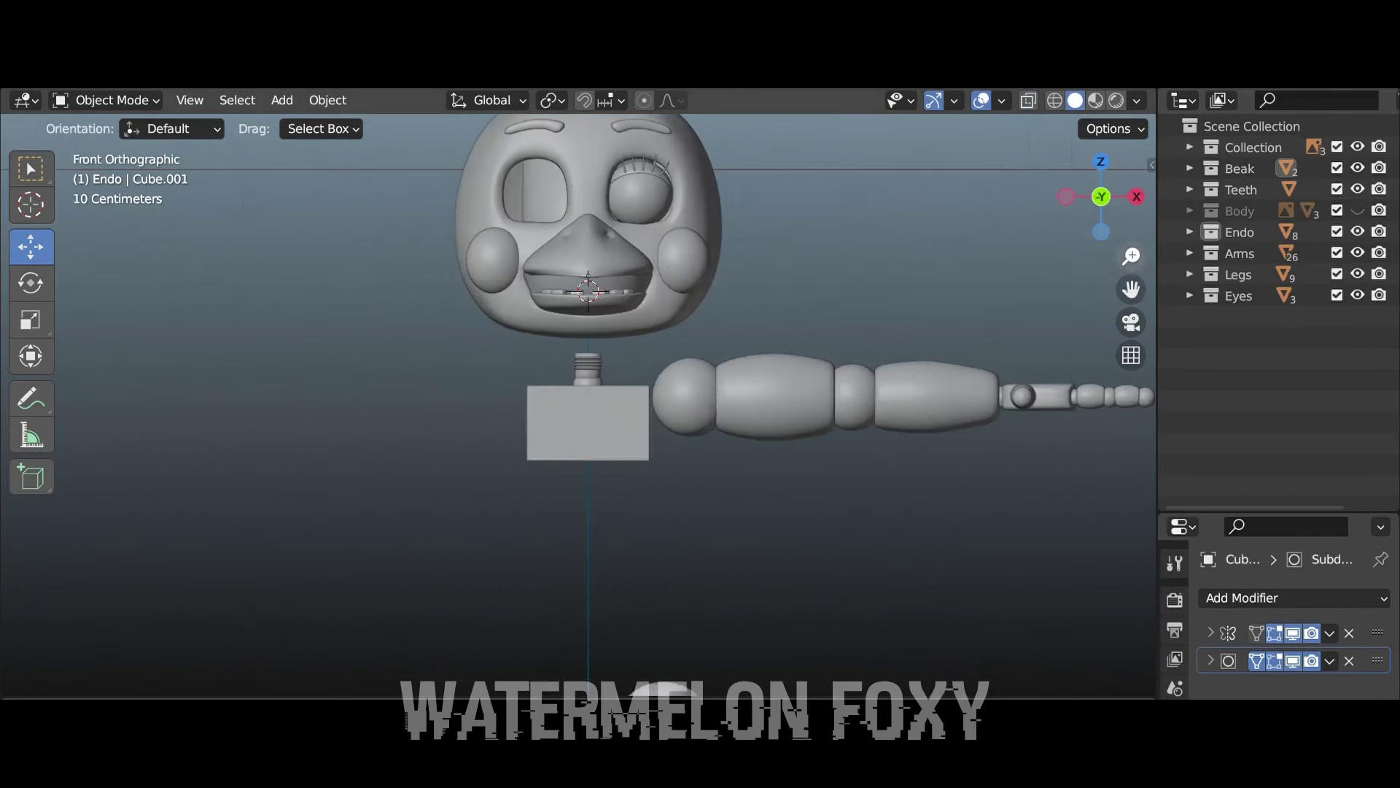
{"action": "left_click_drag", "start_coordinate": [588, 423], "coordinate": [588, 412]}
{"action": "scroll", "coordinate": [793, 321], "scroll_direction": "up", "scroll_amount": 3}
{"action": "left_click", "coordinate": [761, 401]}
{"action": "key", "text": "Tab"}
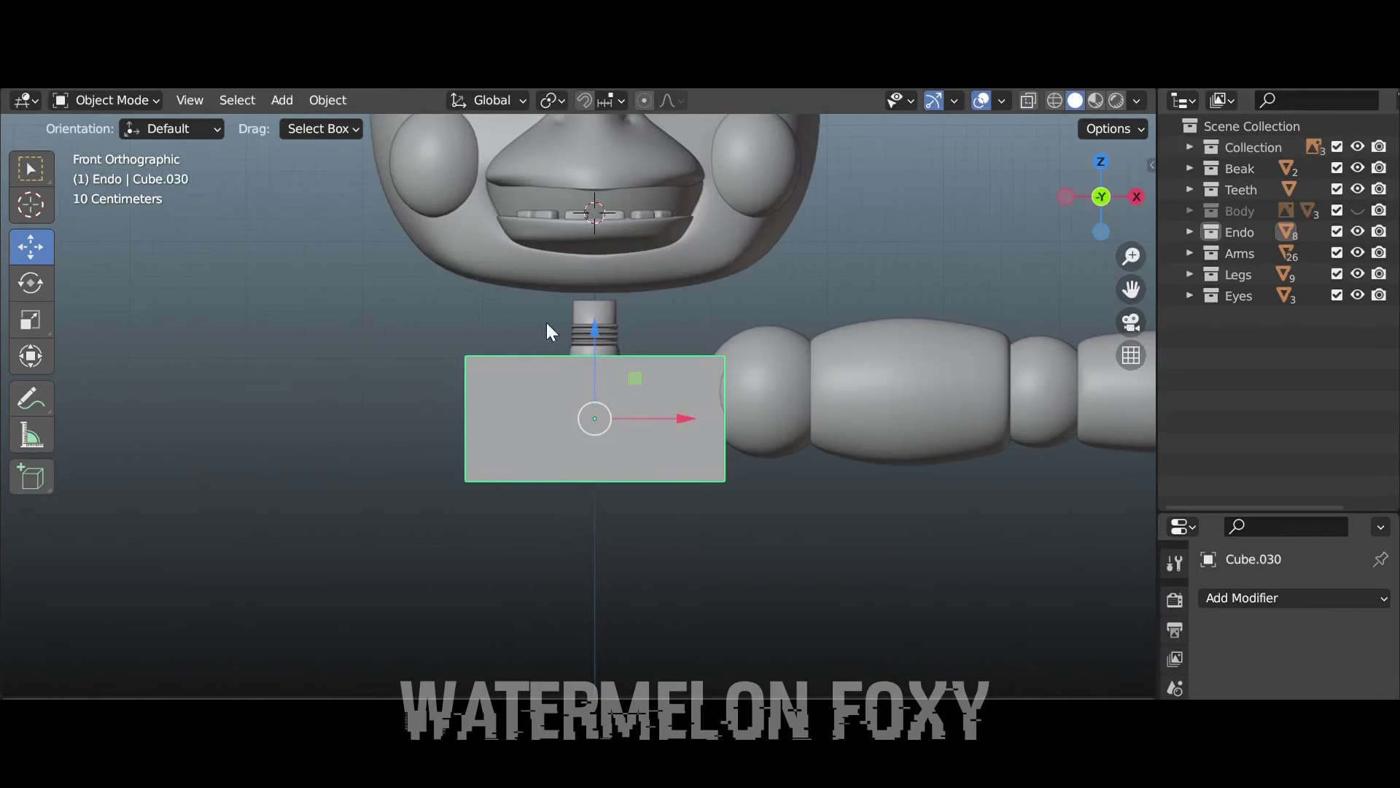
{"action": "key", "text": "Tab"}
{"action": "key", "text": "ctrl+KP_3"}
Toggle the Body collection's visibility and nudge the chest box into place
{"action": "left_click", "coordinate": [1357, 210]}
{"action": "key", "text": "KP_1"}
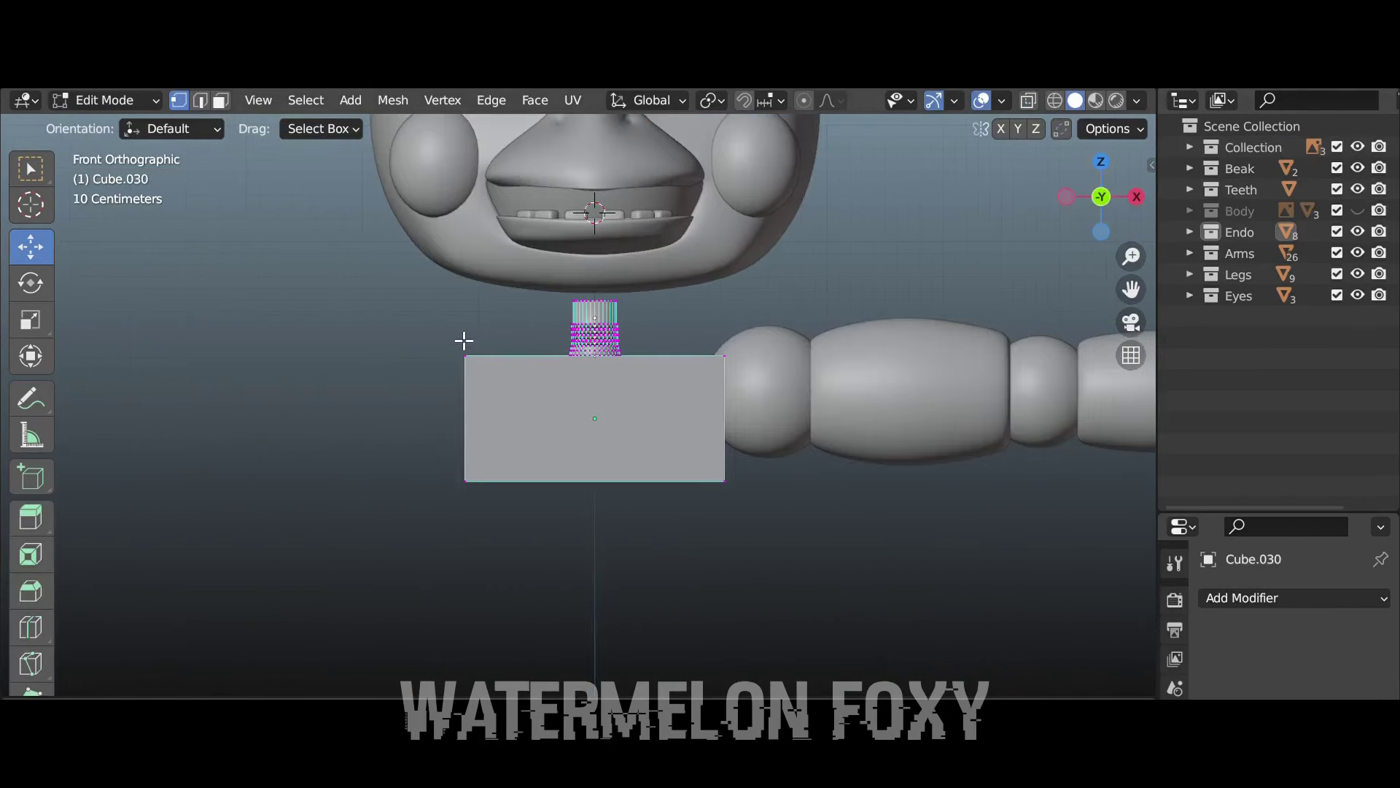
{"action": "key", "text": "alt+h"}
{"action": "key", "text": "g"}
{"action": "key", "text": "KP_3"}
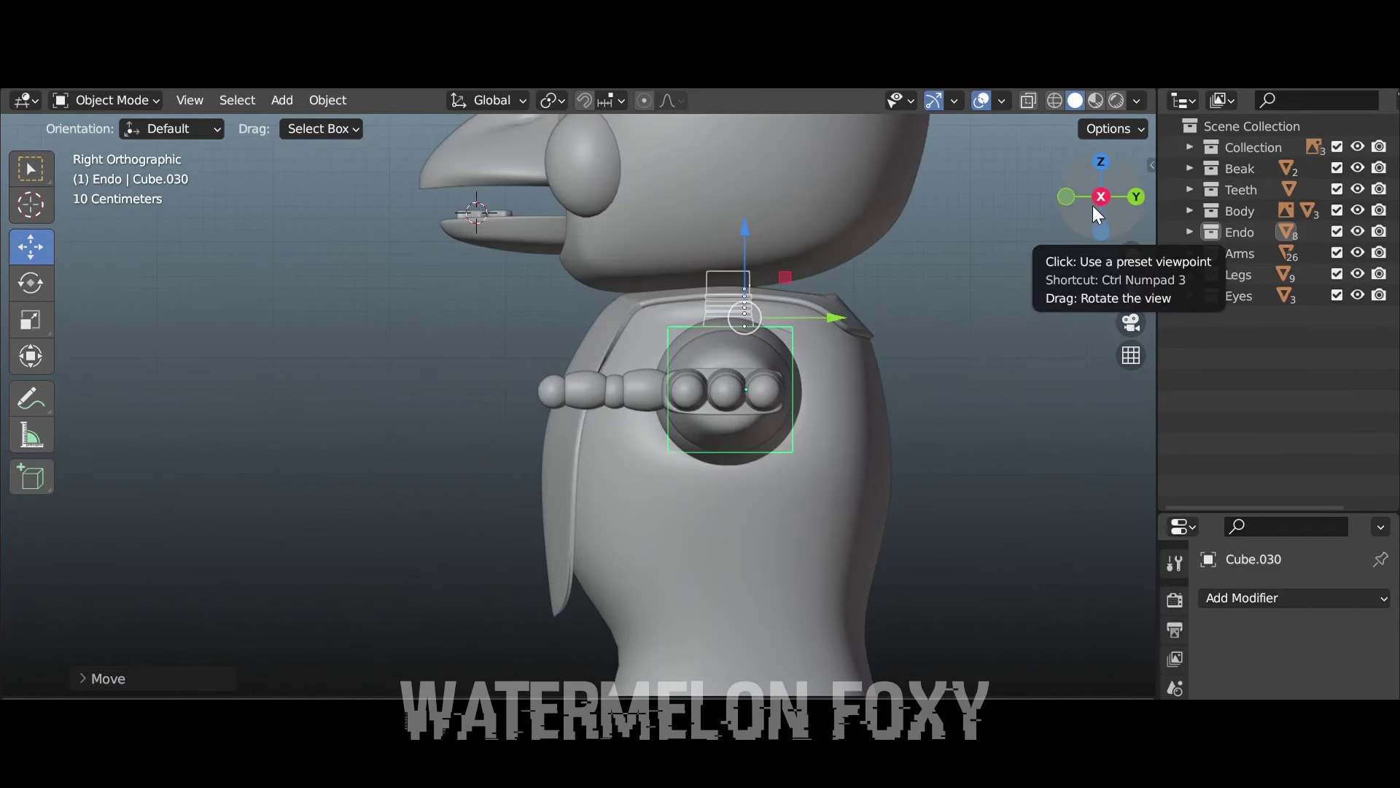
Scale the chest box's front face, then turn on X-ray in Edit Mode
{"action": "key", "text": "Tab"}
{"action": "key", "text": "KP_1"}
{"action": "key", "text": "s"}
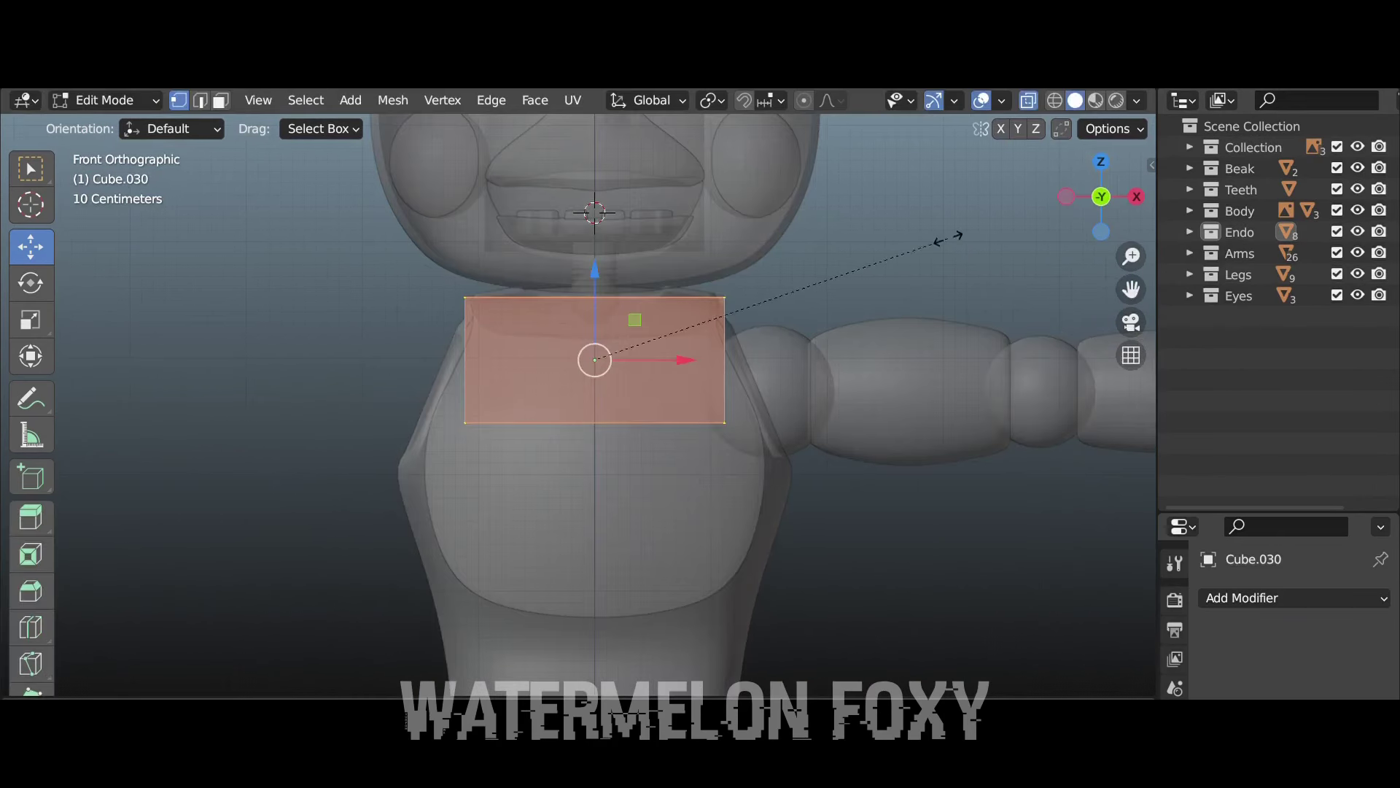
{"action": "key", "text": "alt+a"}
{"action": "middle_click_drag", "start_coordinate": [994, 272], "coordinate": [829, 392]}
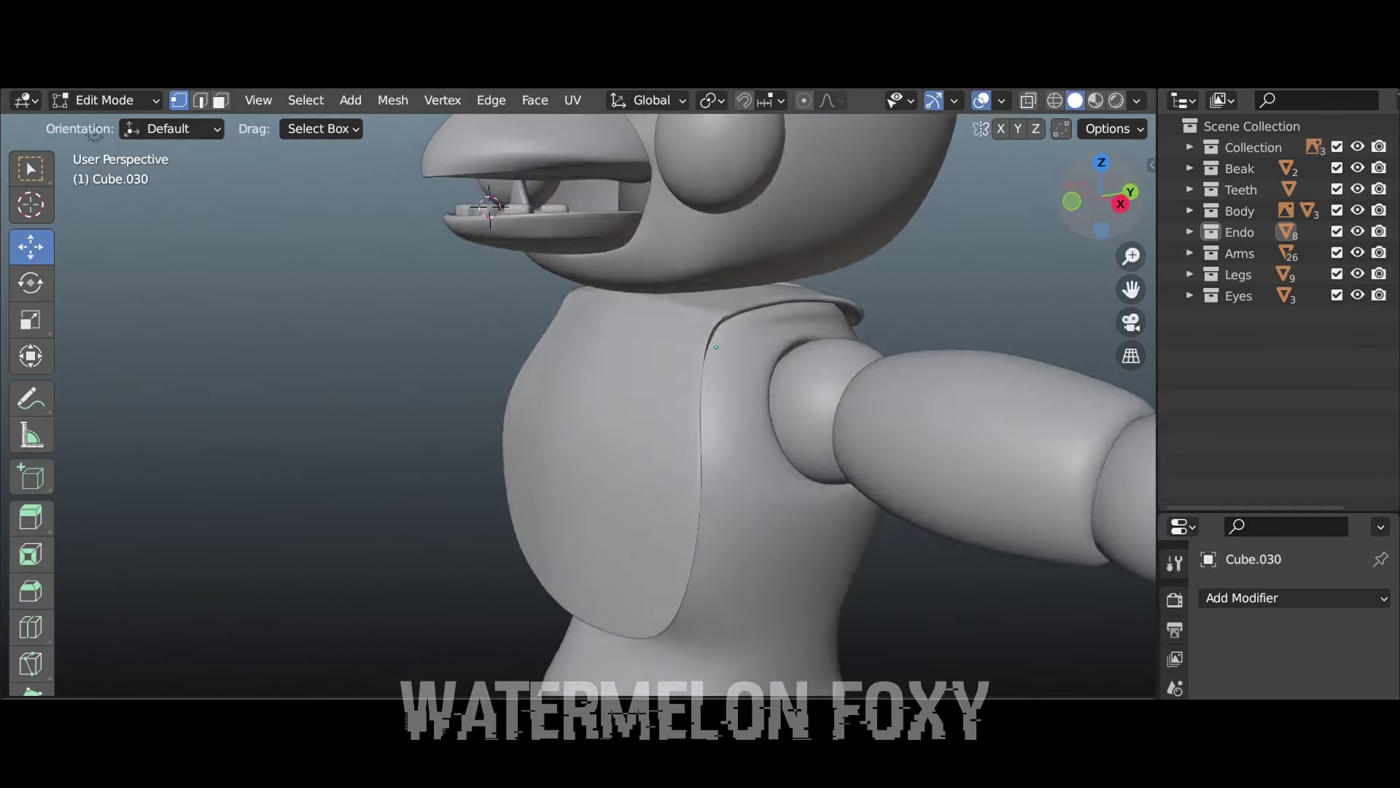
{"action": "key", "text": "alt+q"}
{"action": "key", "text": "Tab"}
{"action": "key", "text": "KP_1"}
{"action": "key", "text": "Tab"}
{"action": "key", "text": "alt+z"}
{"action": "scroll", "coordinate": [980, 447], "scroll_direction": "up", "scroll_amount": 4}
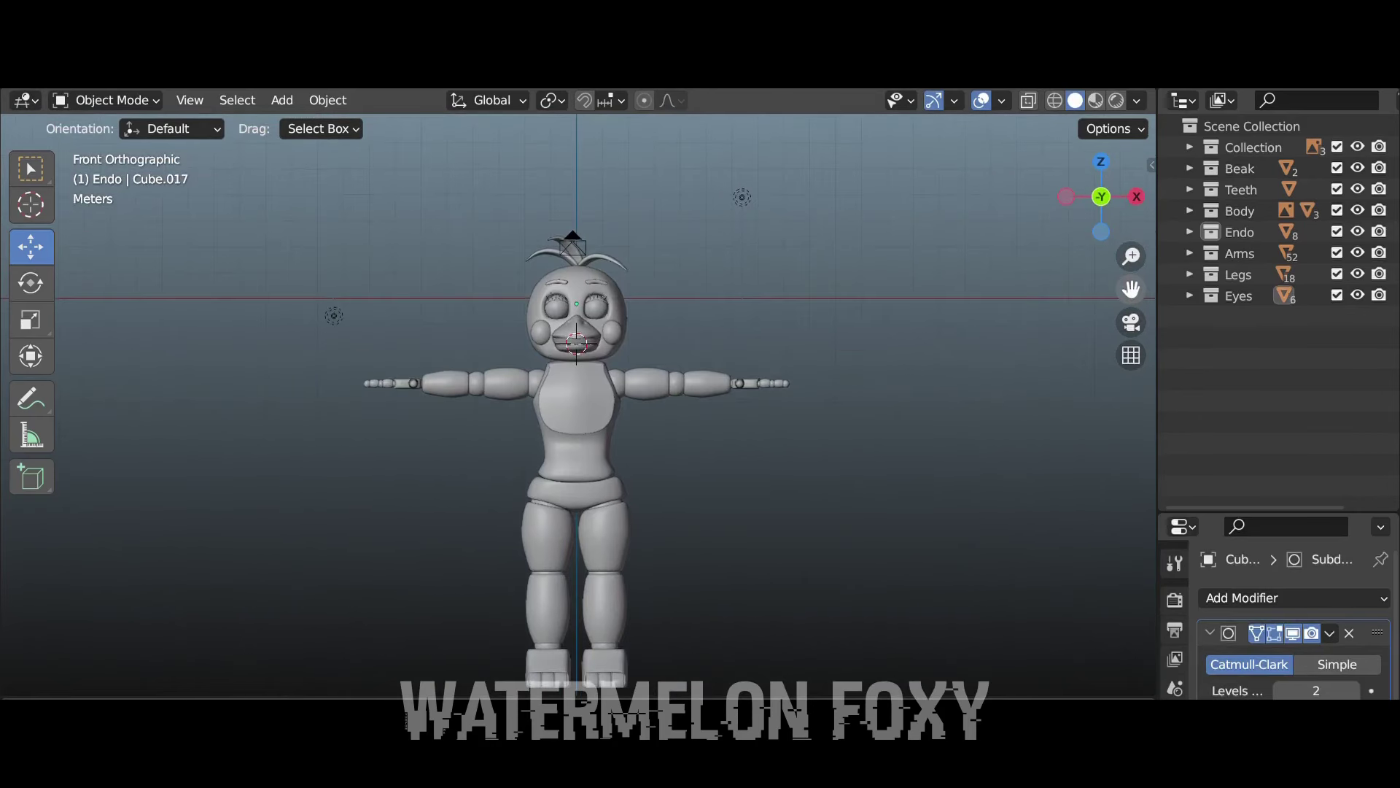
Select the torso shell's lower-edge faces on Cube.021 and delete them to tear a waist notch
{"action": "scroll", "coordinate": [958, 429], "scroll_direction": "up", "scroll_amount": 10}
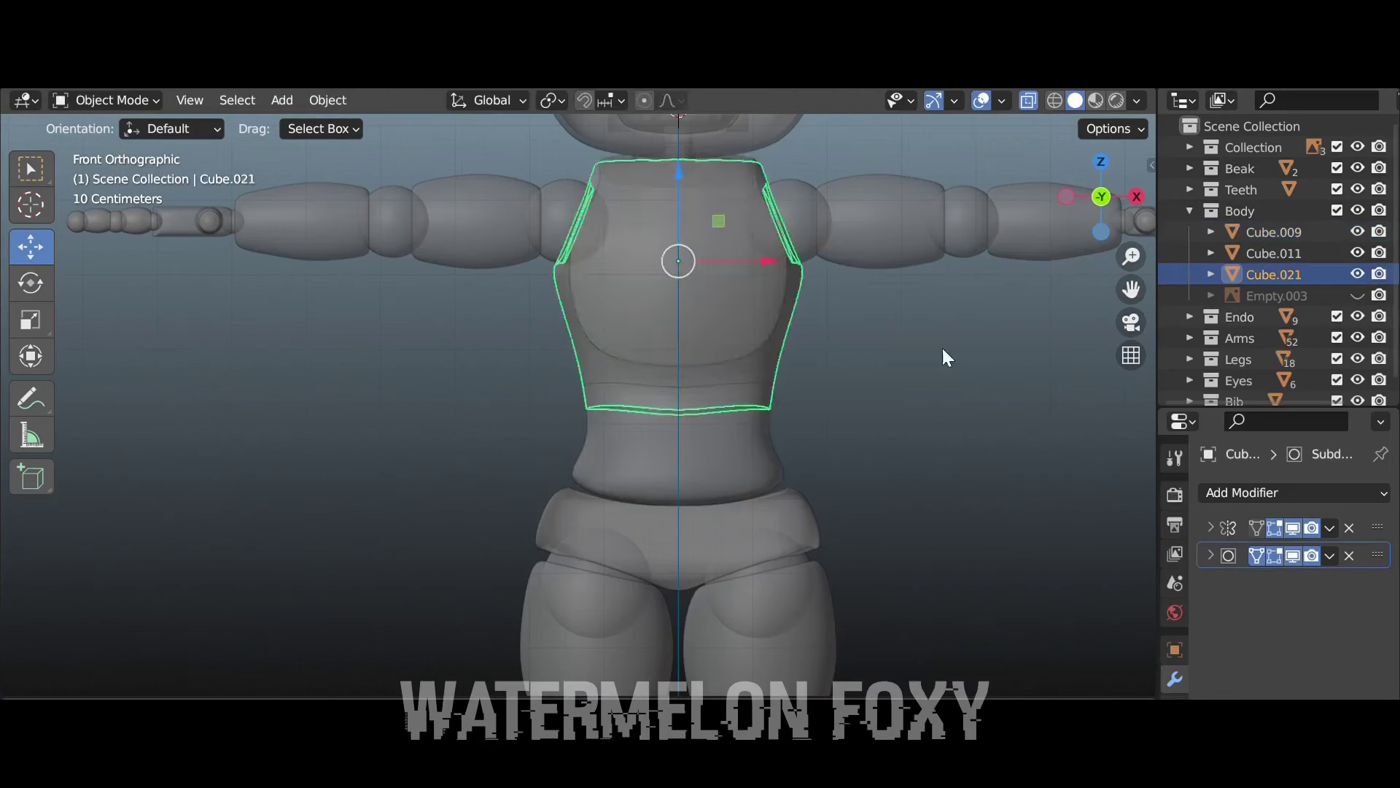
{"action": "key", "text": "Tab"}
{"action": "middle_click_drag", "start_coordinate": [942, 357], "coordinate": [1021, 291]}
{"action": "key", "text": "KP_1"}
{"action": "scroll", "coordinate": [1047, 138], "scroll_direction": "up", "scroll_amount": 4}
{"action": "left_click_drag", "start_coordinate": [704, 385], "coordinate": [897, 442]}
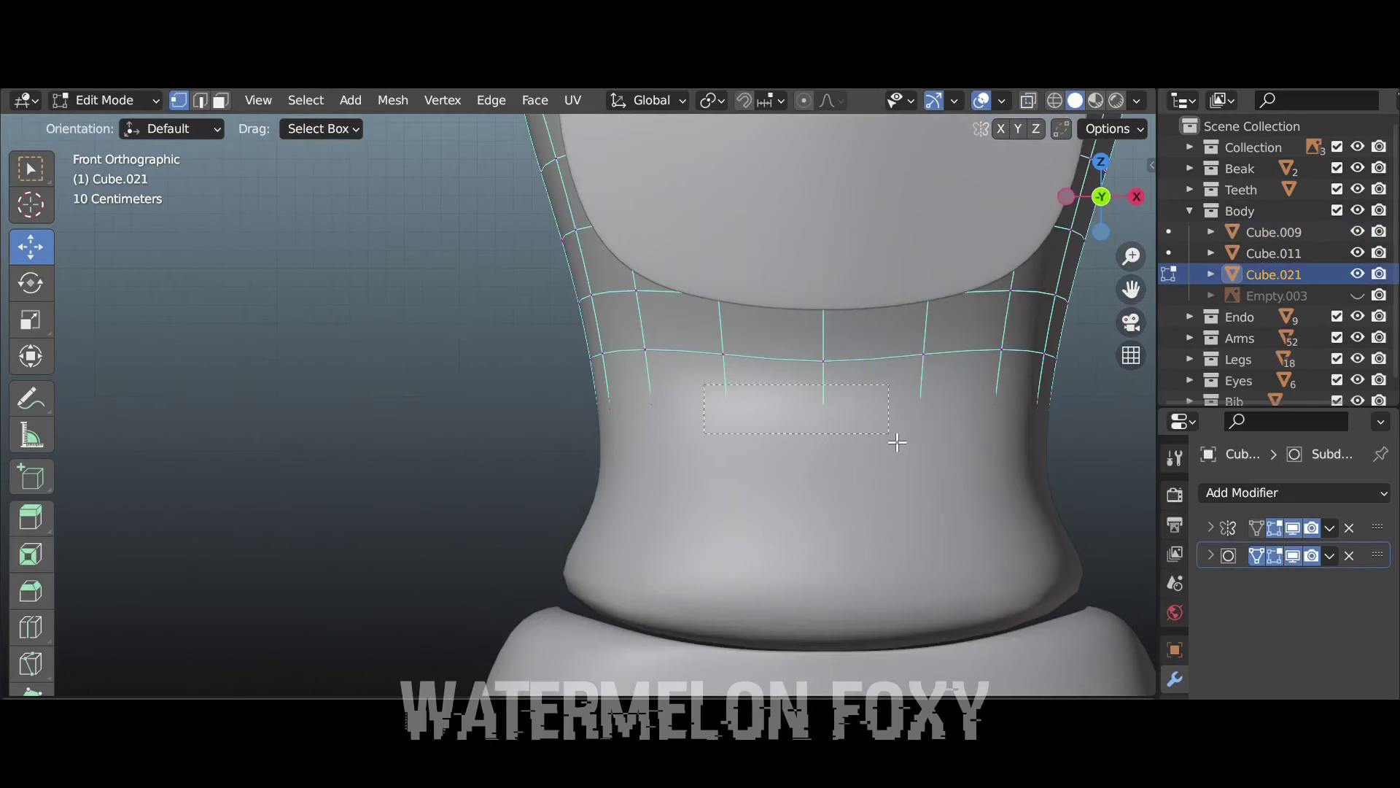
{"action": "middle_click_drag", "start_coordinate": [897, 442], "coordinate": [736, 444]}
{"action": "key", "text": "KP_3"}
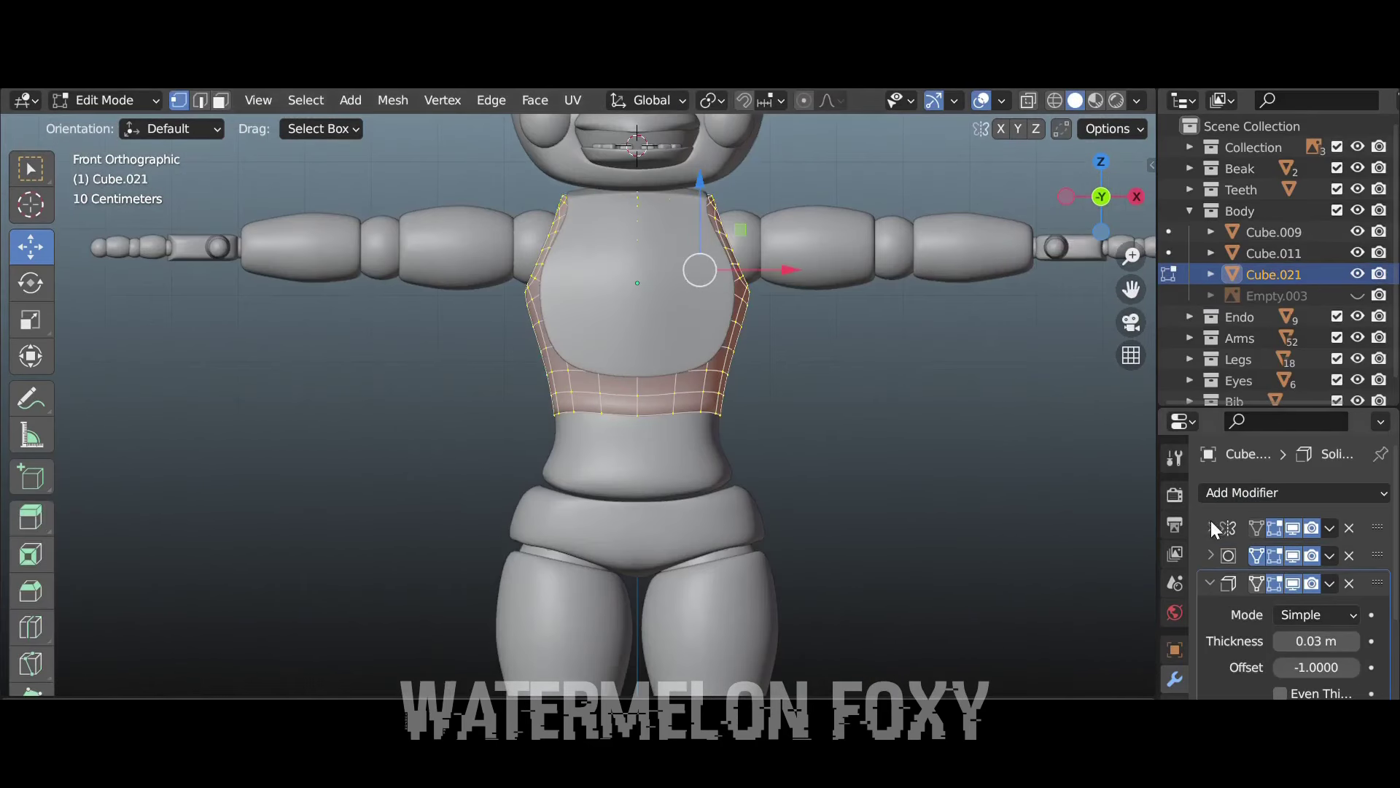
{"action": "left_click", "coordinate": [903, 376]}
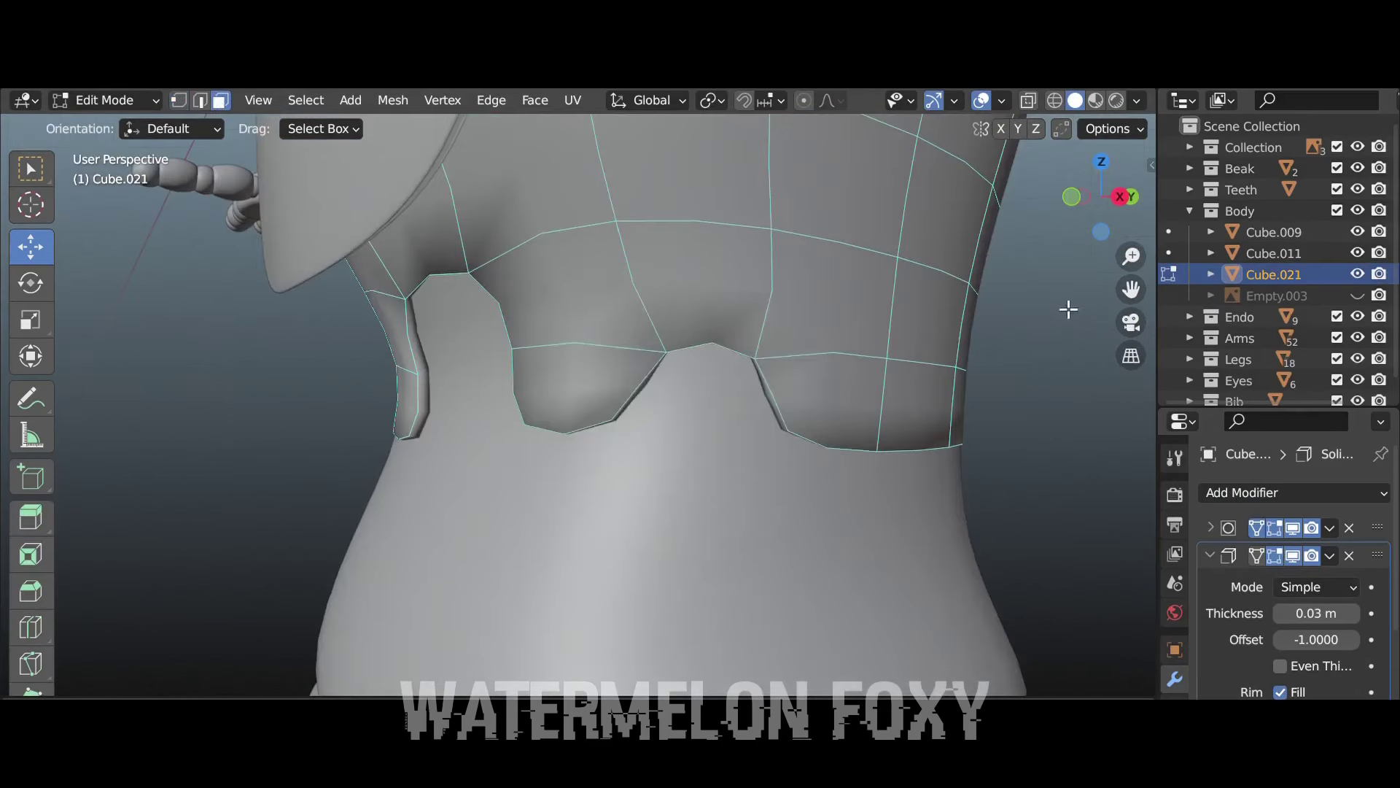
{"action": "key", "text": "KP_3"}
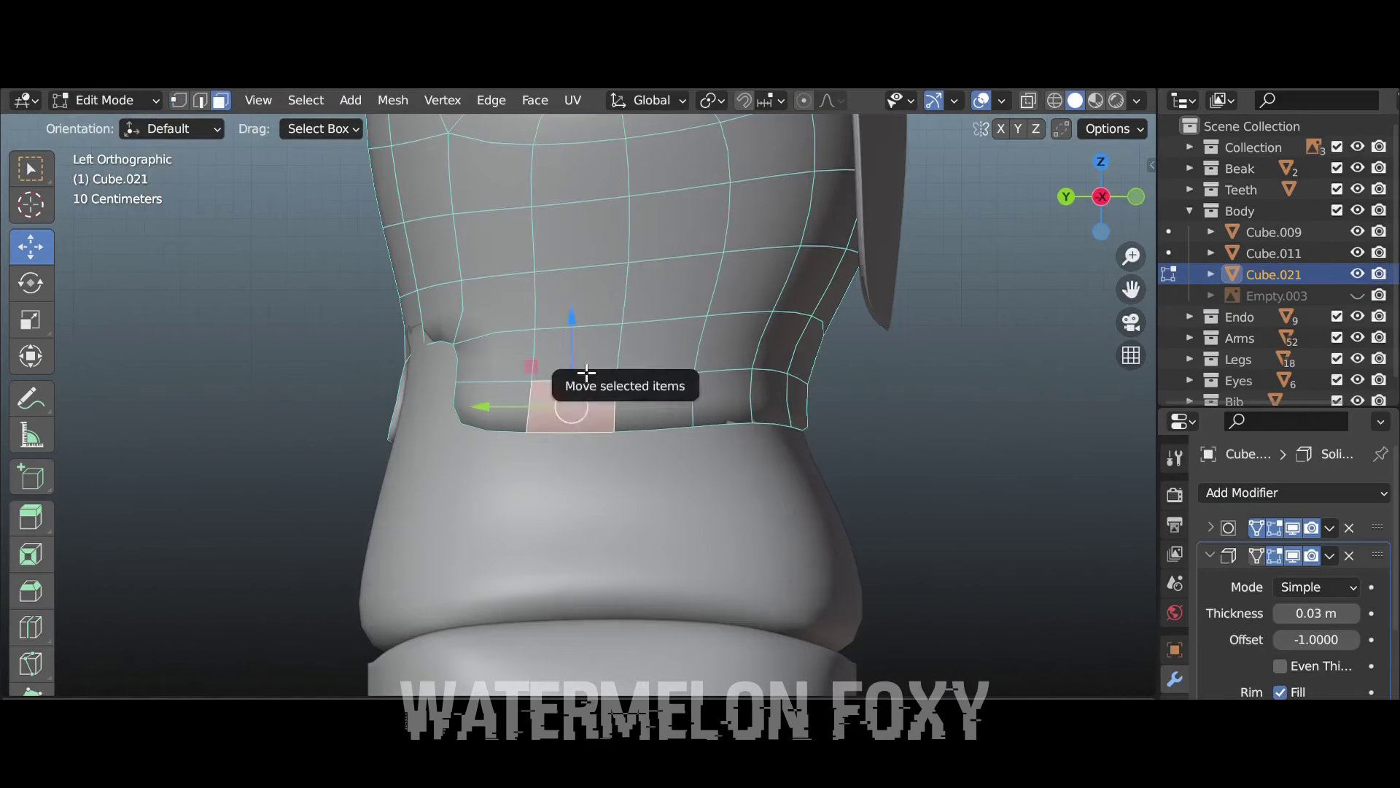
{"action": "key", "text": "x"}
{"action": "left_click", "coordinate": [644, 400]}
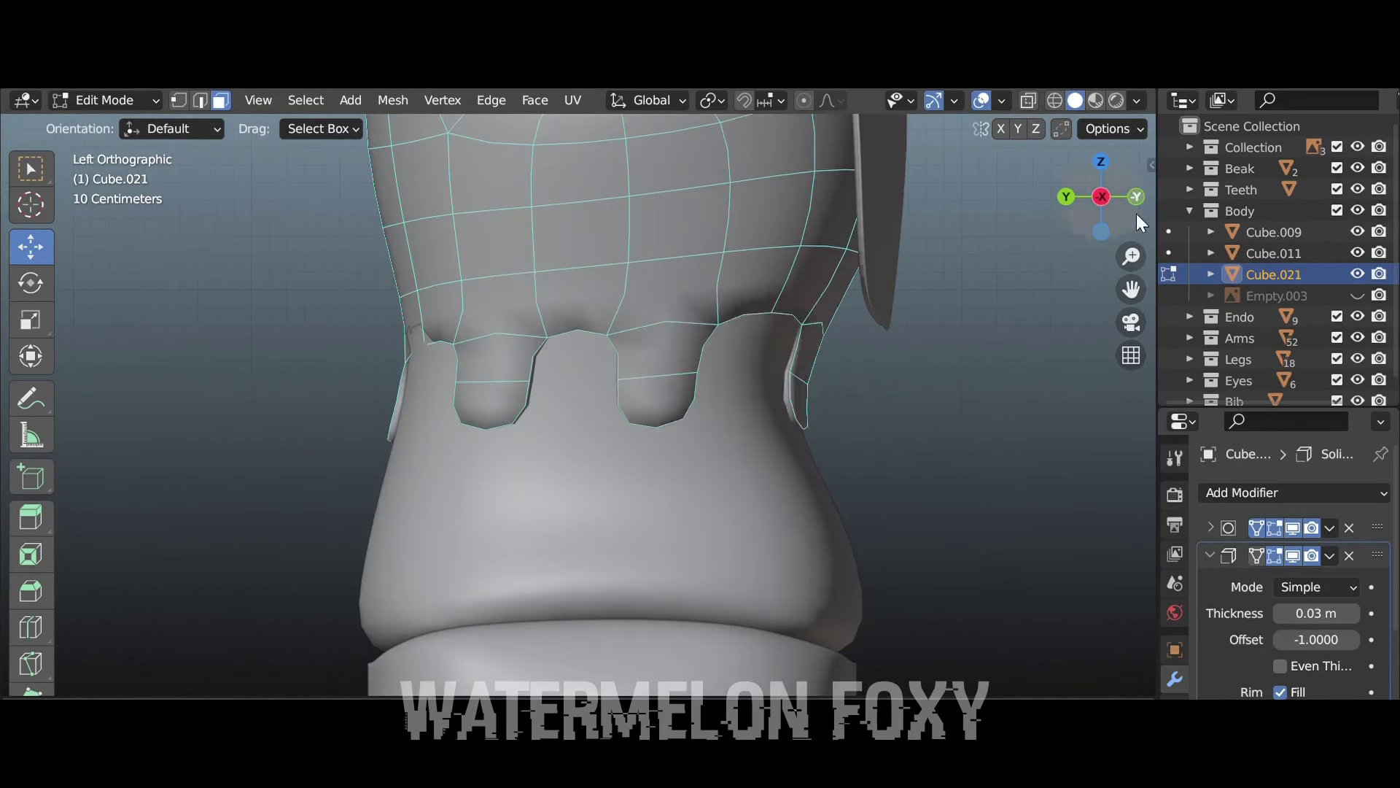
Switch to vertex select and move the torn-edge vertices downward
{"action": "middle_click_drag", "start_coordinate": [1141, 222], "coordinate": [657, 365]}
{"action": "key", "text": "1"}
{"action": "key", "text": "KP_1"}
{"action": "left_click", "coordinate": [1211, 527], "text": "ctrl"}
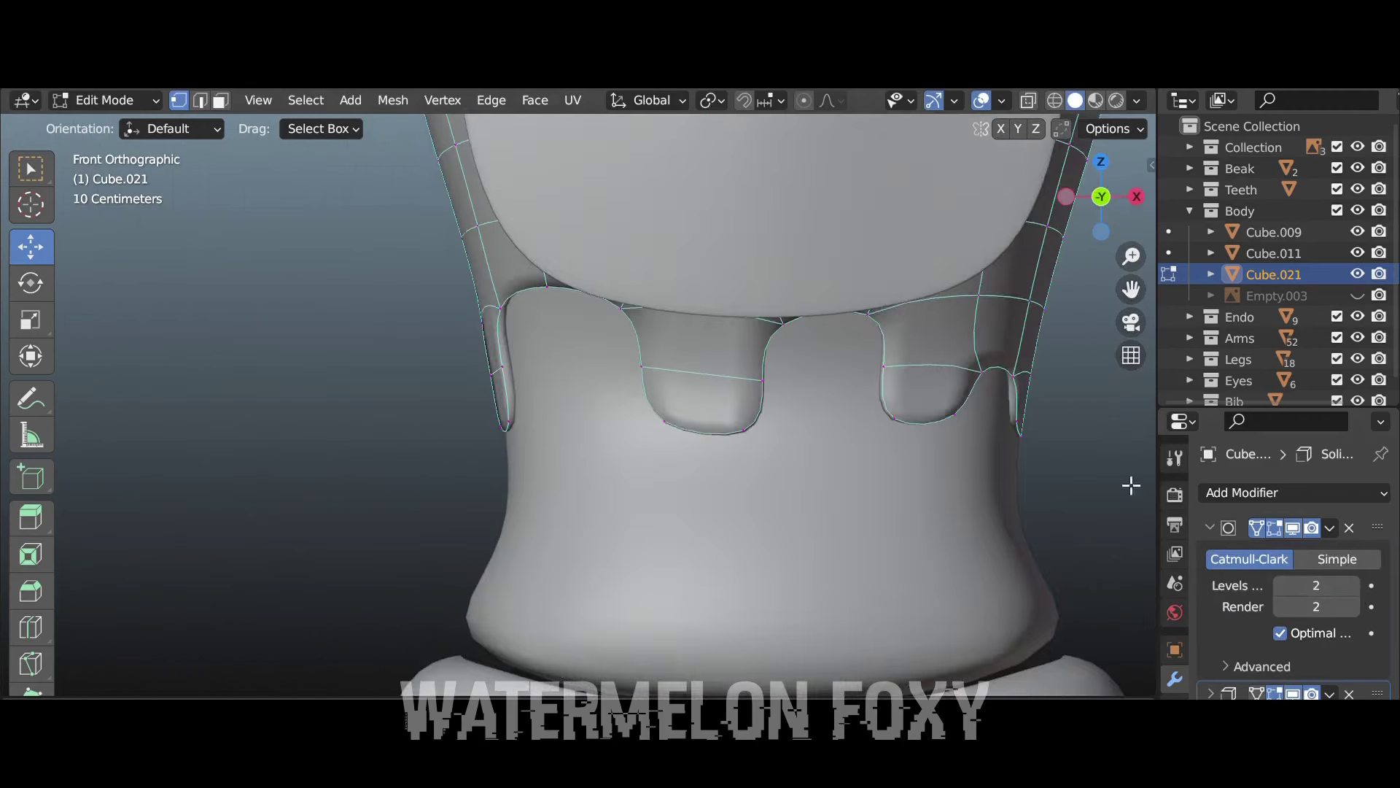
{"action": "scroll", "coordinate": [900, 362], "scroll_direction": "up", "scroll_amount": 3}
{"action": "key", "text": "g"}
{"action": "middle_click_drag", "start_coordinate": [900, 362], "coordinate": [612, 231]}
{"action": "key", "text": "KP_1"}
{"action": "scroll", "coordinate": [938, 403], "scroll_direction": "down", "scroll_amount": 3}
{"action": "scroll", "coordinate": [1047, 485], "scroll_direction": "up", "scroll_amount": 2}
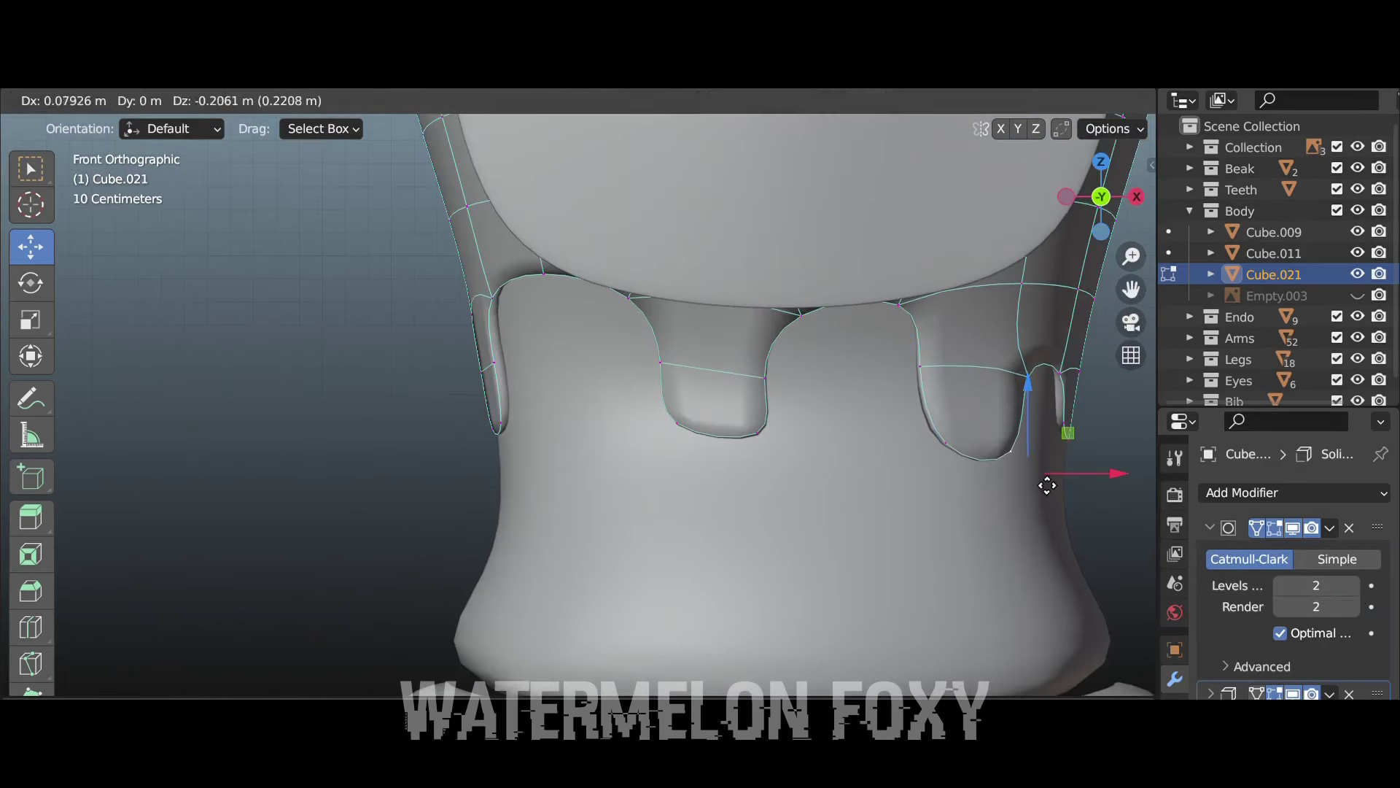
Extrude the torn-edge vertices and pull them into drip-shaped tabs
{"action": "left_click_drag", "start_coordinate": [914, 413], "coordinate": [1033, 495]}
{"action": "key", "text": "e"}
{"action": "key", "text": "Escape"}
{"action": "key", "text": "KP_3"}
{"action": "scroll", "coordinate": [361, 519], "scroll_direction": "up", "scroll_amount": 3}
{"action": "key", "text": "g"}
{"action": "left_click", "coordinate": [350, 501]}
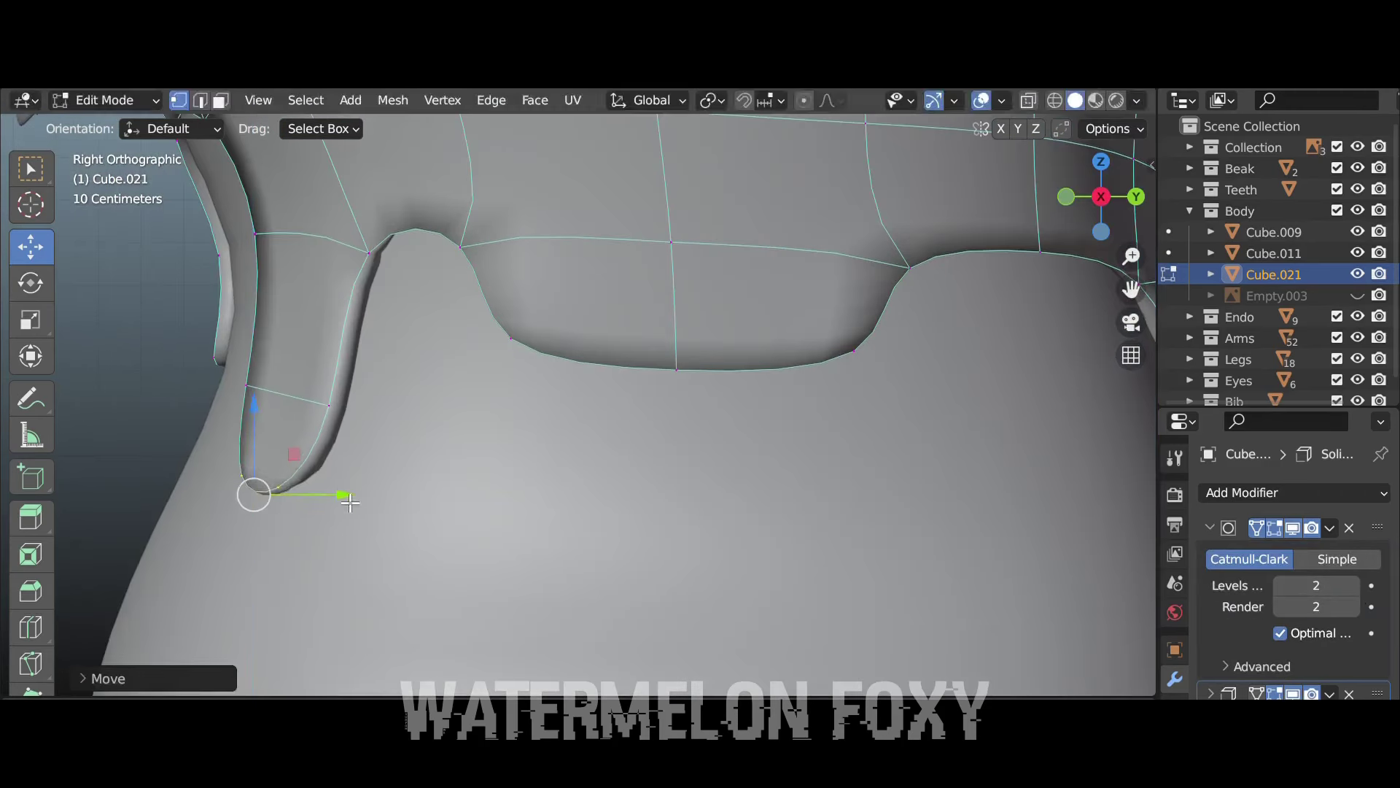
Raise the spike vertex on the torn edge and scale the back vertices
{"action": "left_click", "coordinate": [1066, 197]}
{"action": "scroll", "coordinate": [737, 199], "scroll_direction": "up", "scroll_amount": 2}
{"action": "scroll", "coordinate": [738, 198], "scroll_direction": "up", "scroll_amount": 2}
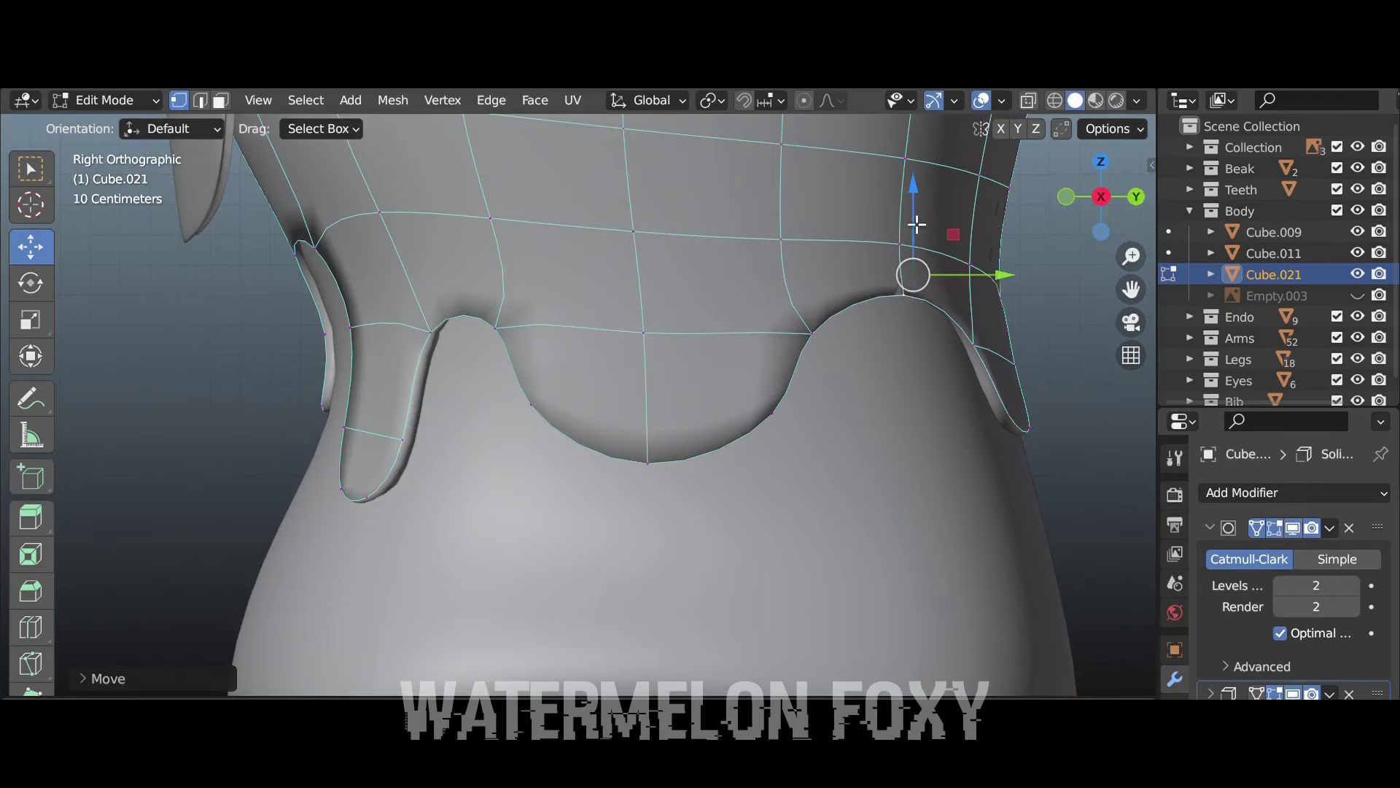
{"action": "mouse_move", "coordinate": [737, 241]}
{"action": "middle_mouse_down"}
{"action": "mouse_move", "coordinate": [871, 316]}
{"action": "mouse_move", "coordinate": [882, 403]}
{"action": "middle_mouse_up"}
{"action": "left_click_drag", "start_coordinate": [423, 263], "coordinate": [379, 297]}
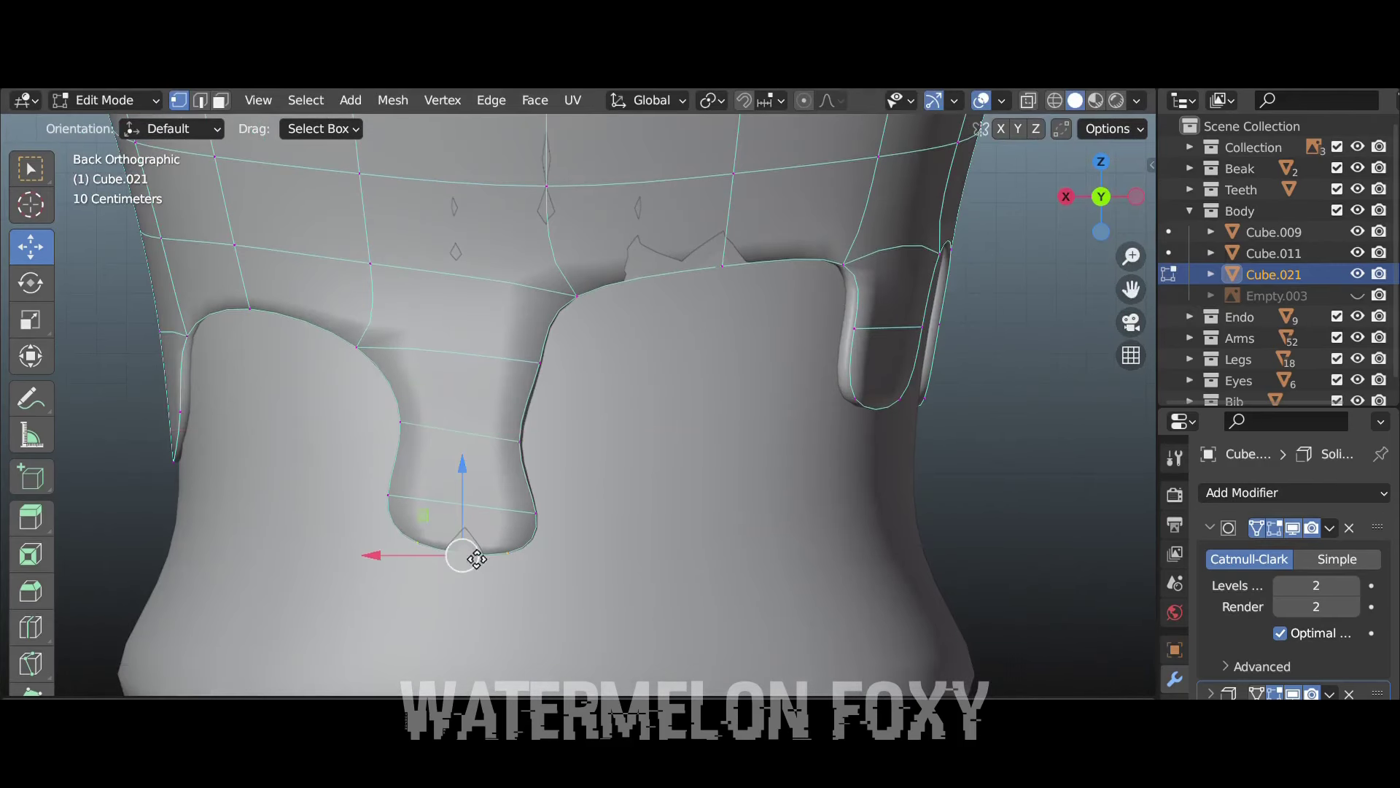
{"action": "key", "text": "s"}
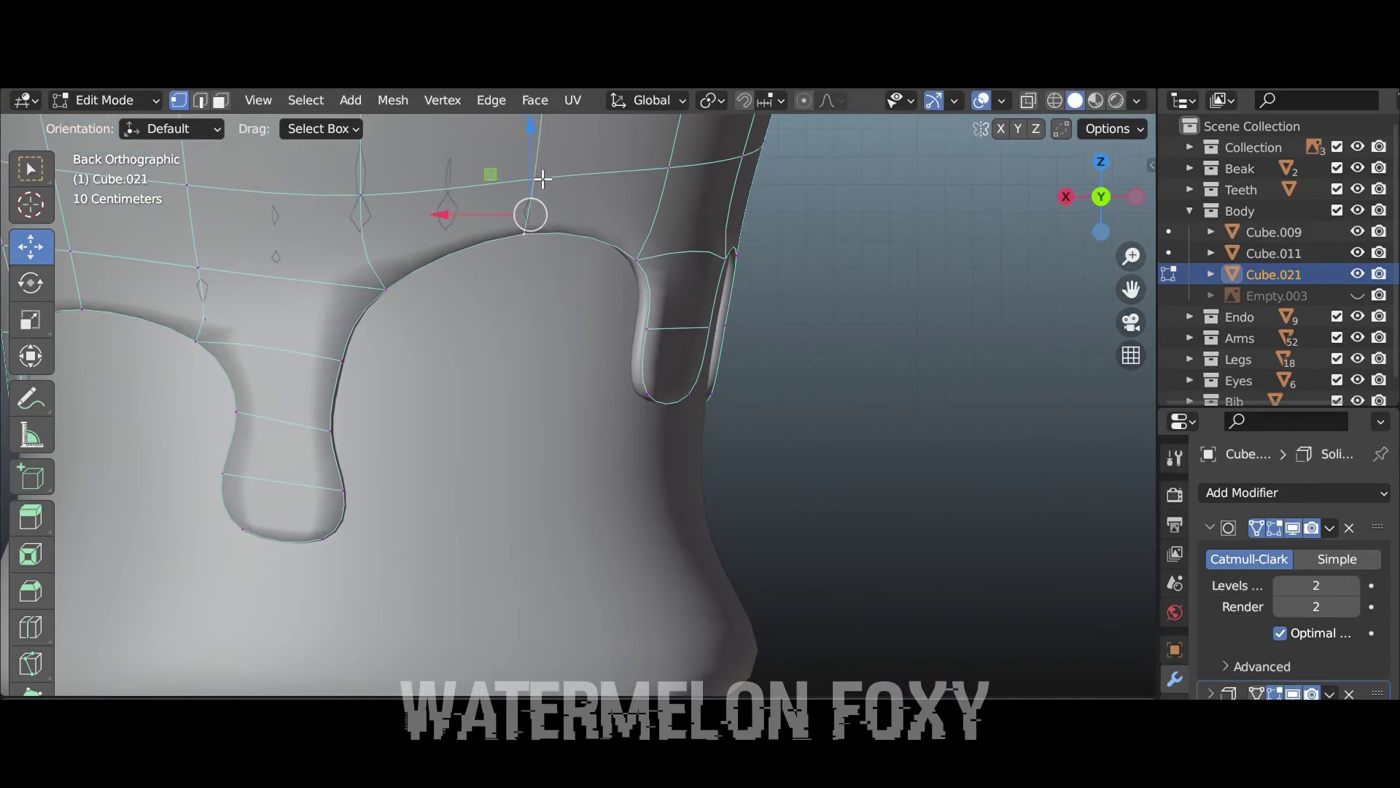
Check the torn waist from the left and right side views in edge select
{"action": "middle_click_drag", "start_coordinate": [543, 179], "coordinate": [783, 132]}
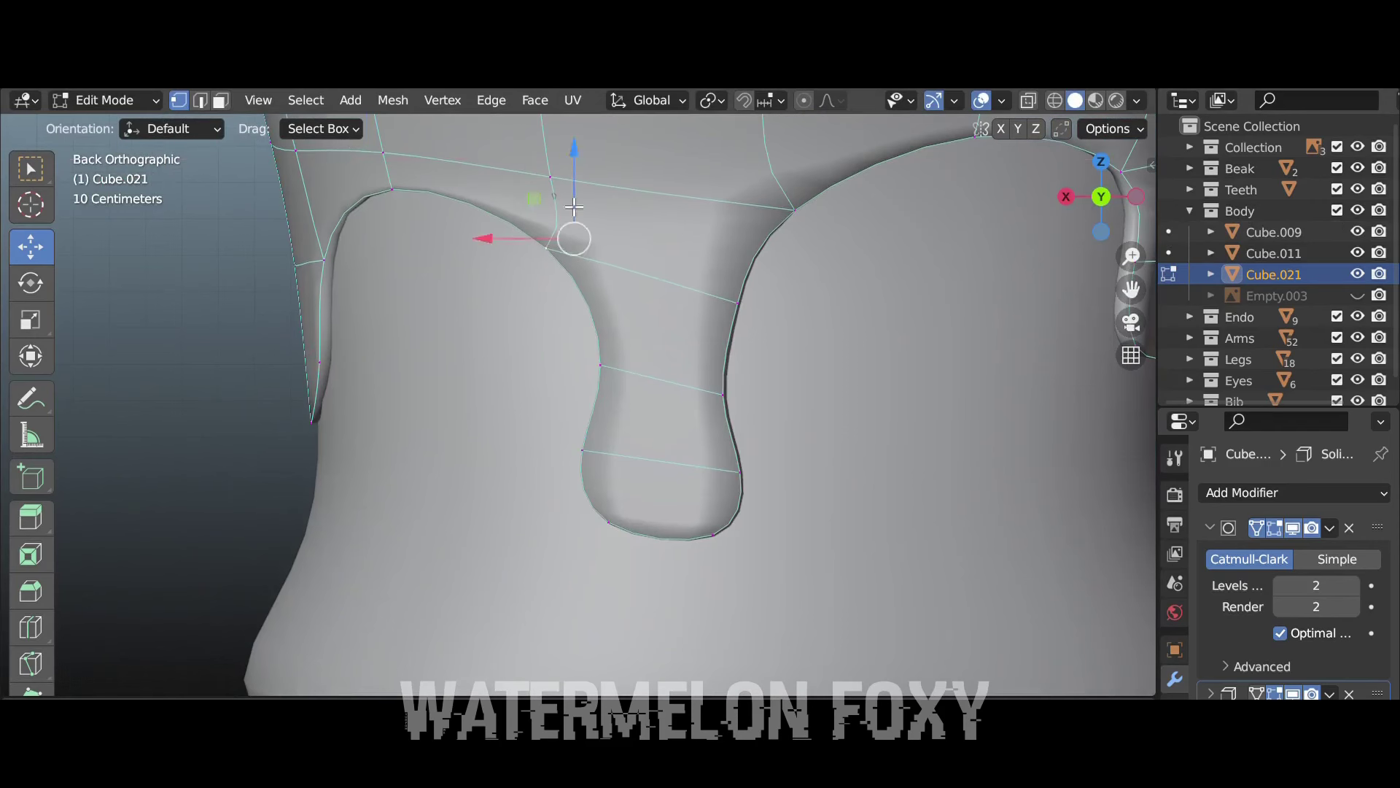
{"action": "scroll", "coordinate": [574, 208], "scroll_direction": "down", "scroll_amount": 3}
{"action": "middle_click_drag", "start_coordinate": [574, 207], "coordinate": [770, 324]}
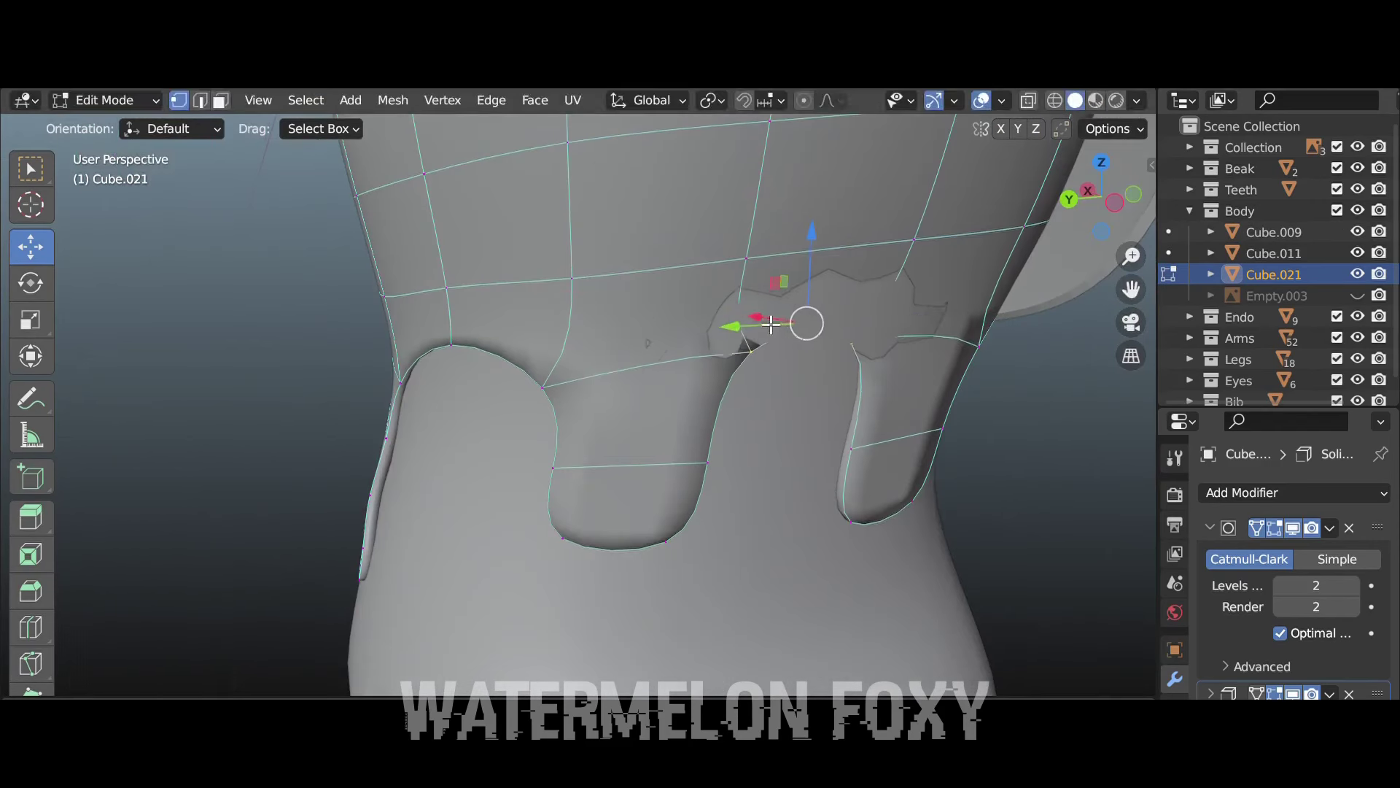
{"action": "left_click", "coordinate": [1115, 202]}
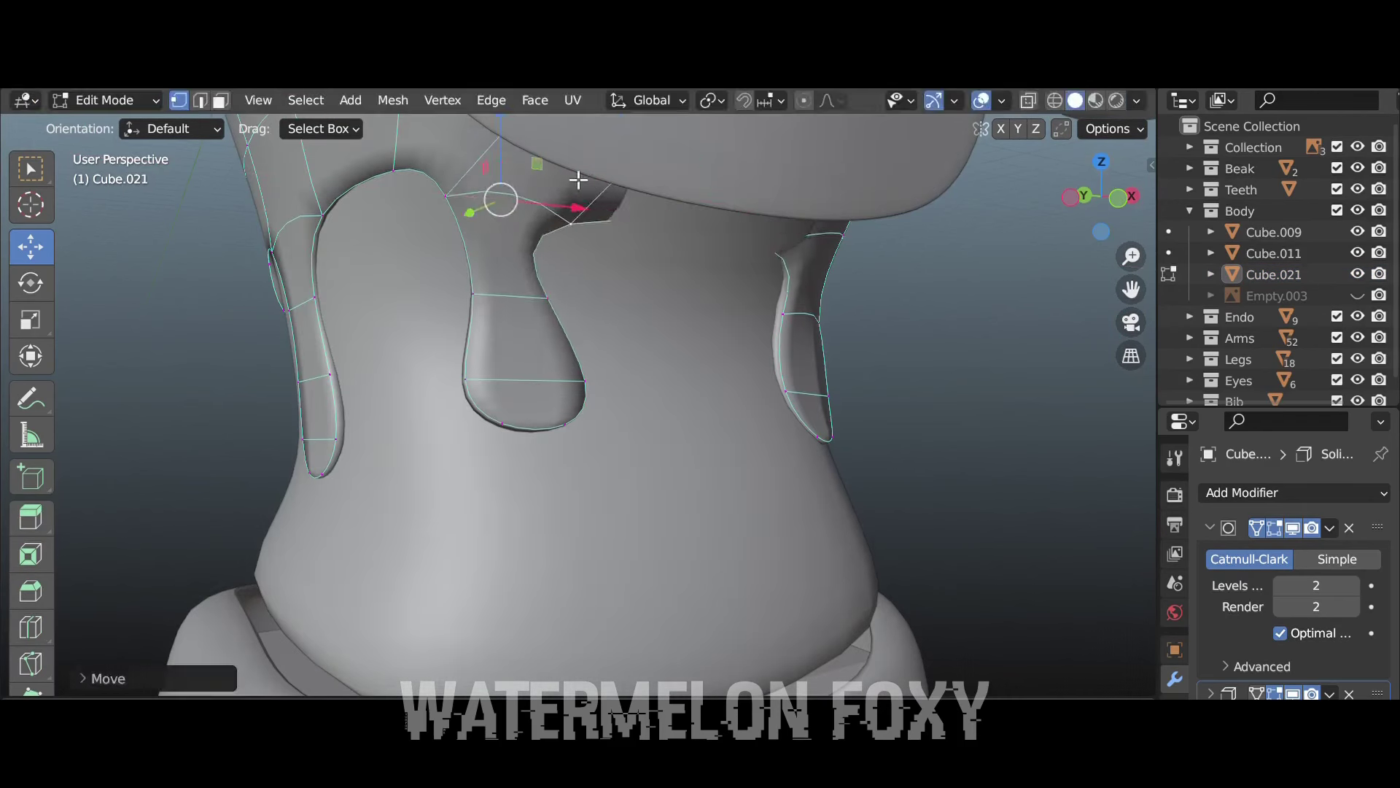
{"action": "key", "text": "2"}
{"action": "middle_click_drag", "start_coordinate": [911, 189], "coordinate": [749, 240]}
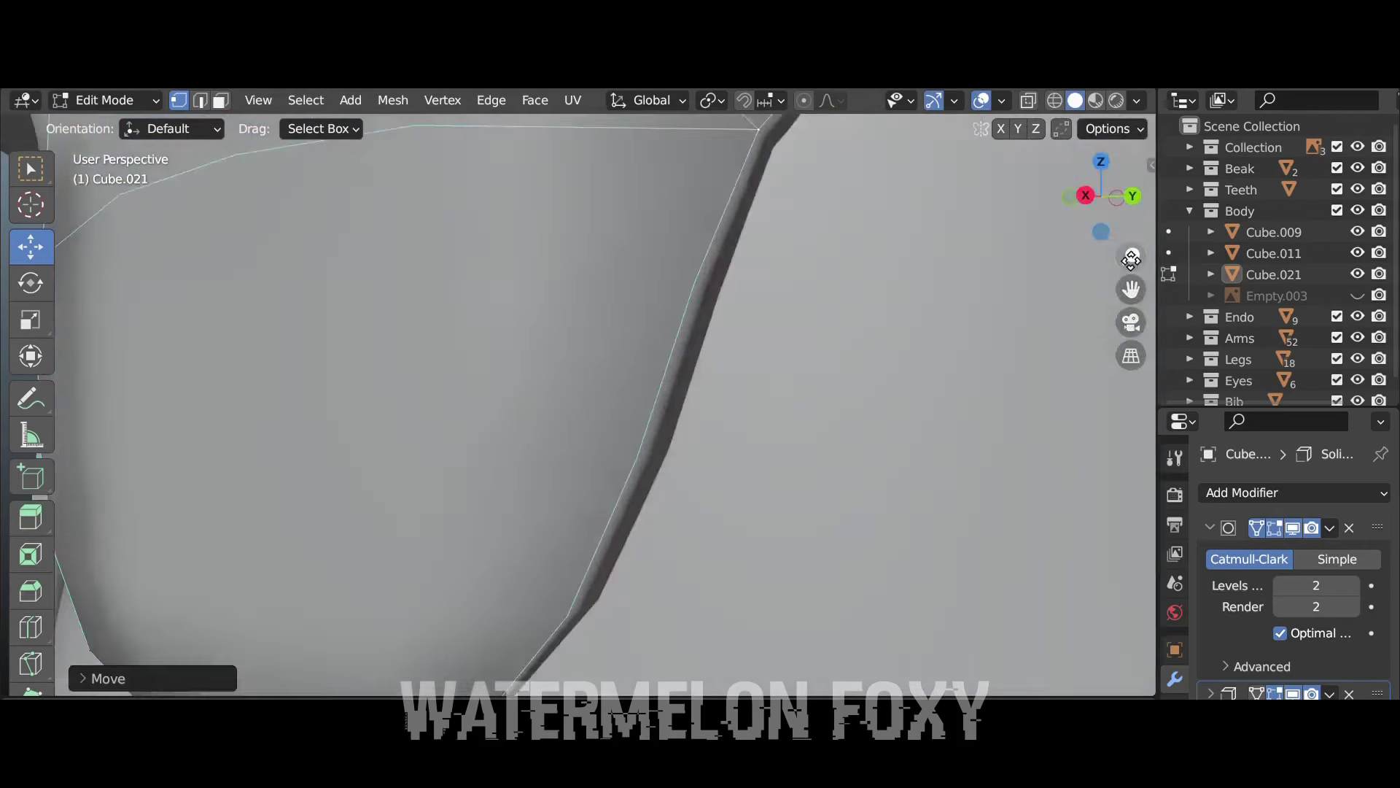
{"action": "left_click", "coordinate": [1136, 200]}
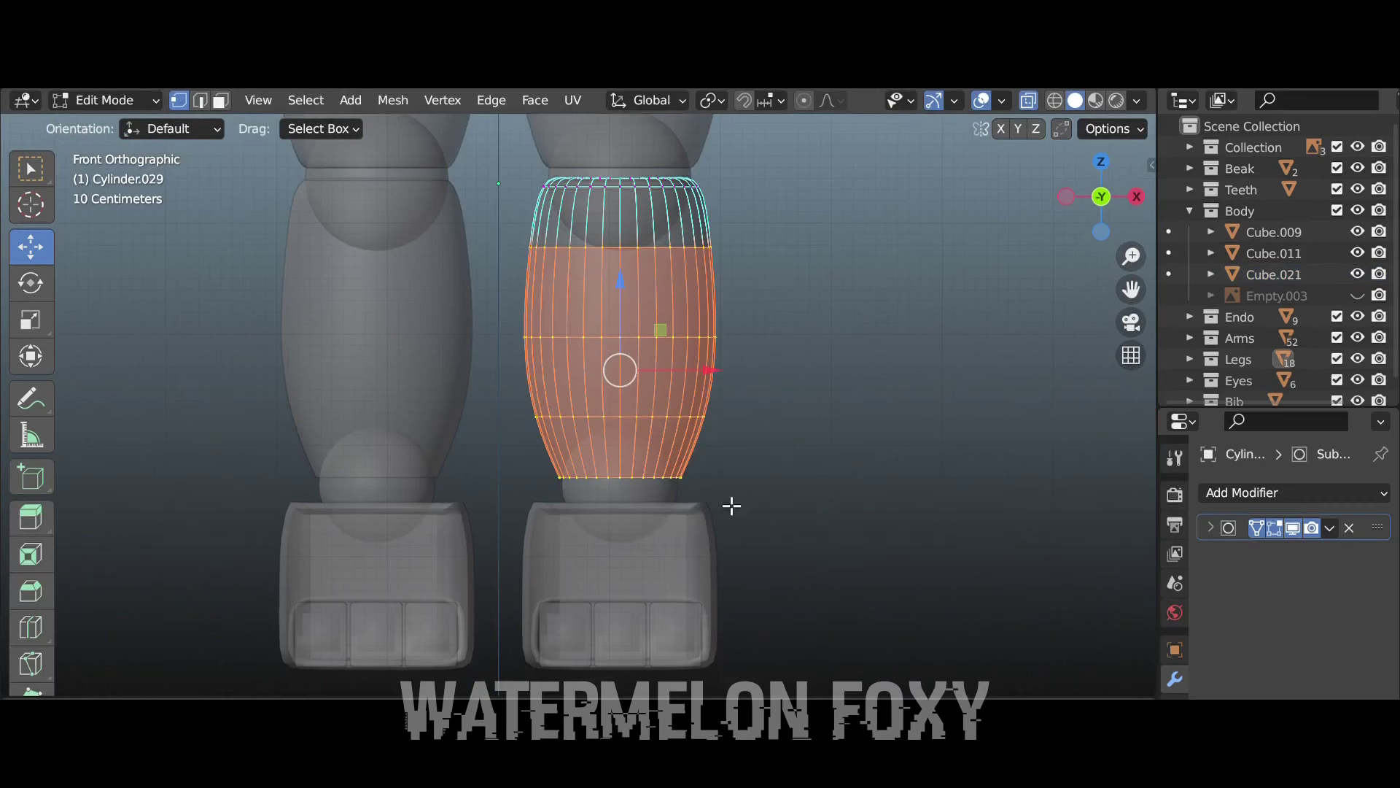
Merge vertices on the lower-leg shell and delete selected faces to rip gaps
{"action": "right_click", "coordinate": [773, 662]}
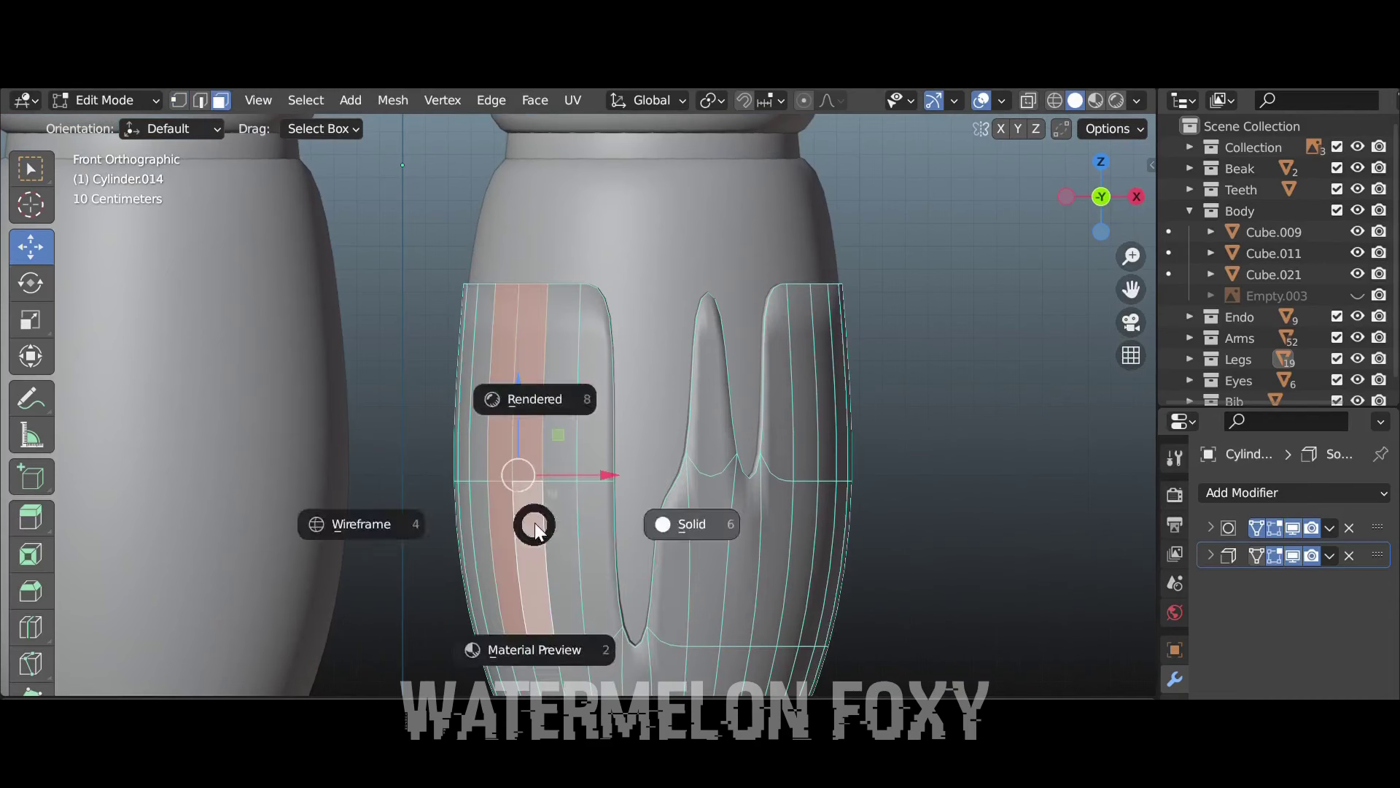
{"action": "scroll", "coordinate": [534, 527], "scroll_direction": "down", "scroll_amount": 3}
{"action": "key", "text": "KP_3"}
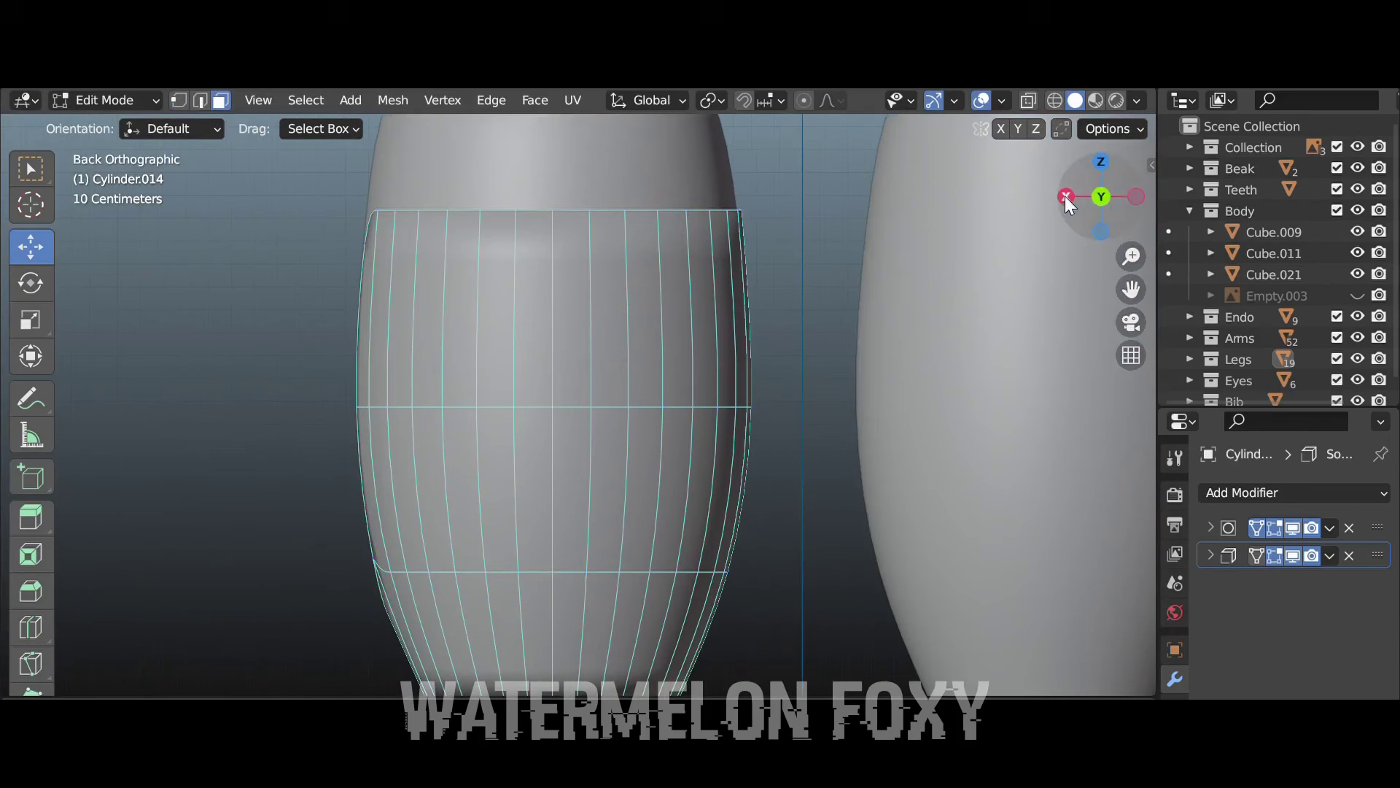
{"action": "key", "text": "x"}
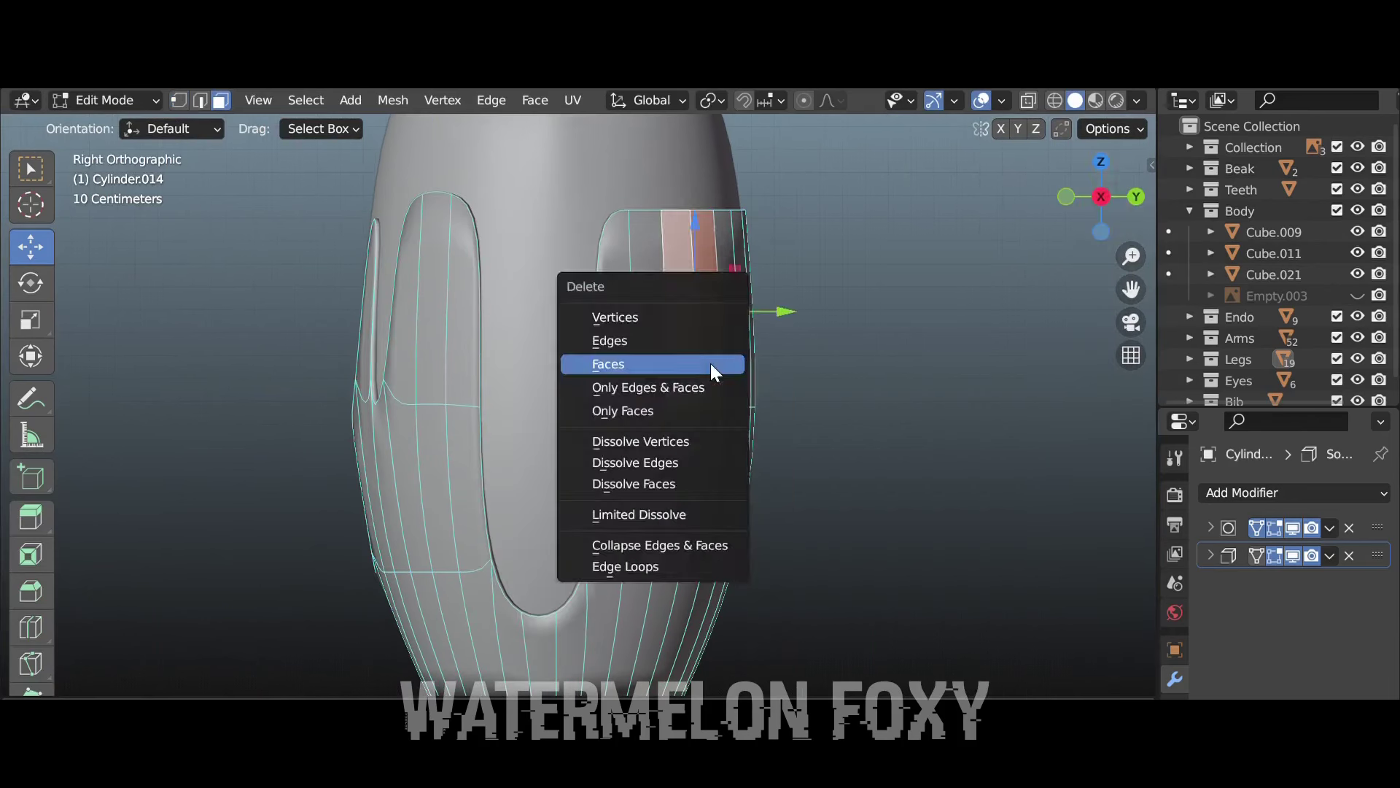
{"action": "left_click", "coordinate": [711, 369]}
Scale a bottom face and select shell strips to form drip shapes on the leg
{"action": "middle_click_drag", "start_coordinate": [743, 275], "coordinate": [722, 306]}
{"action": "left_click", "coordinate": [581, 620]}
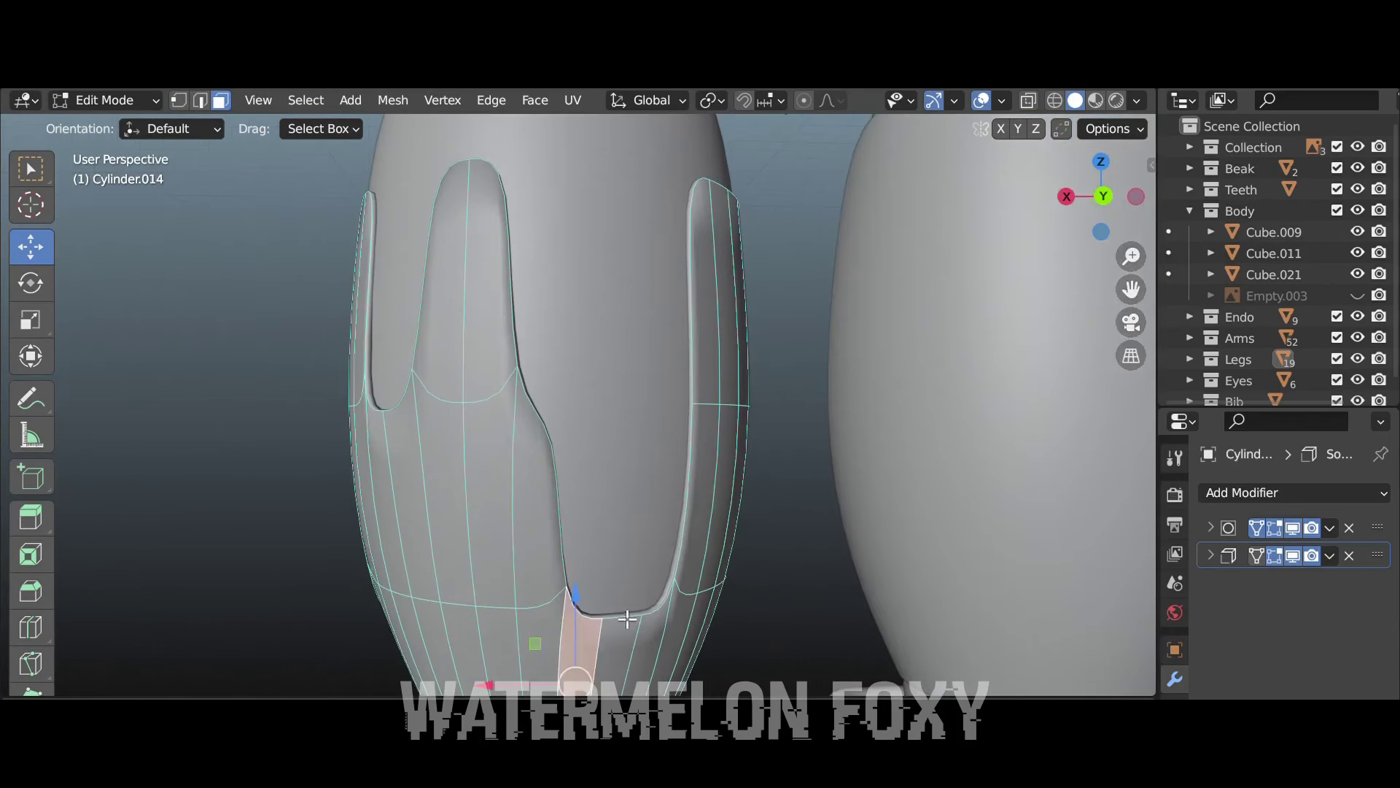
{"action": "key", "text": "s"}
{"action": "scroll", "coordinate": [706, 459], "scroll_direction": "down", "scroll_amount": 3}
{"action": "middle_click_drag", "start_coordinate": [656, 364], "coordinate": [706, 459]}
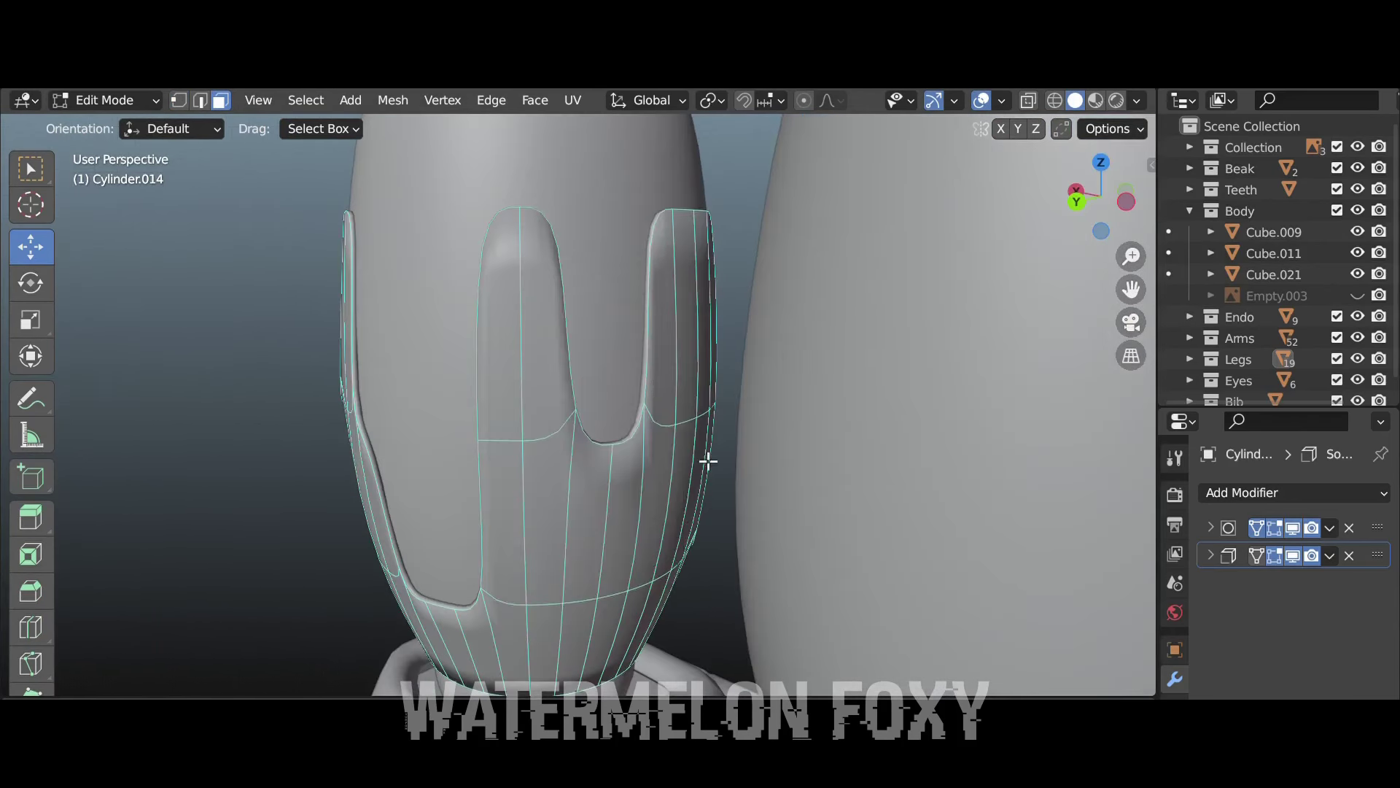
{"action": "scroll", "coordinate": [706, 460], "scroll_direction": "up", "scroll_amount": 3}
{"action": "left_click", "coordinate": [622, 227], "text": "alt"}
{"action": "key", "text": "1"}
{"action": "mouse_move", "coordinate": [583, 153]}
{"action": "middle_mouse_down"}
{"action": "mouse_move", "coordinate": [546, 240]}
{"action": "mouse_move", "coordinate": [554, 189]}
{"action": "middle_mouse_up"}
{"action": "scroll", "coordinate": [570, 159], "scroll_direction": "up", "scroll_amount": 2}
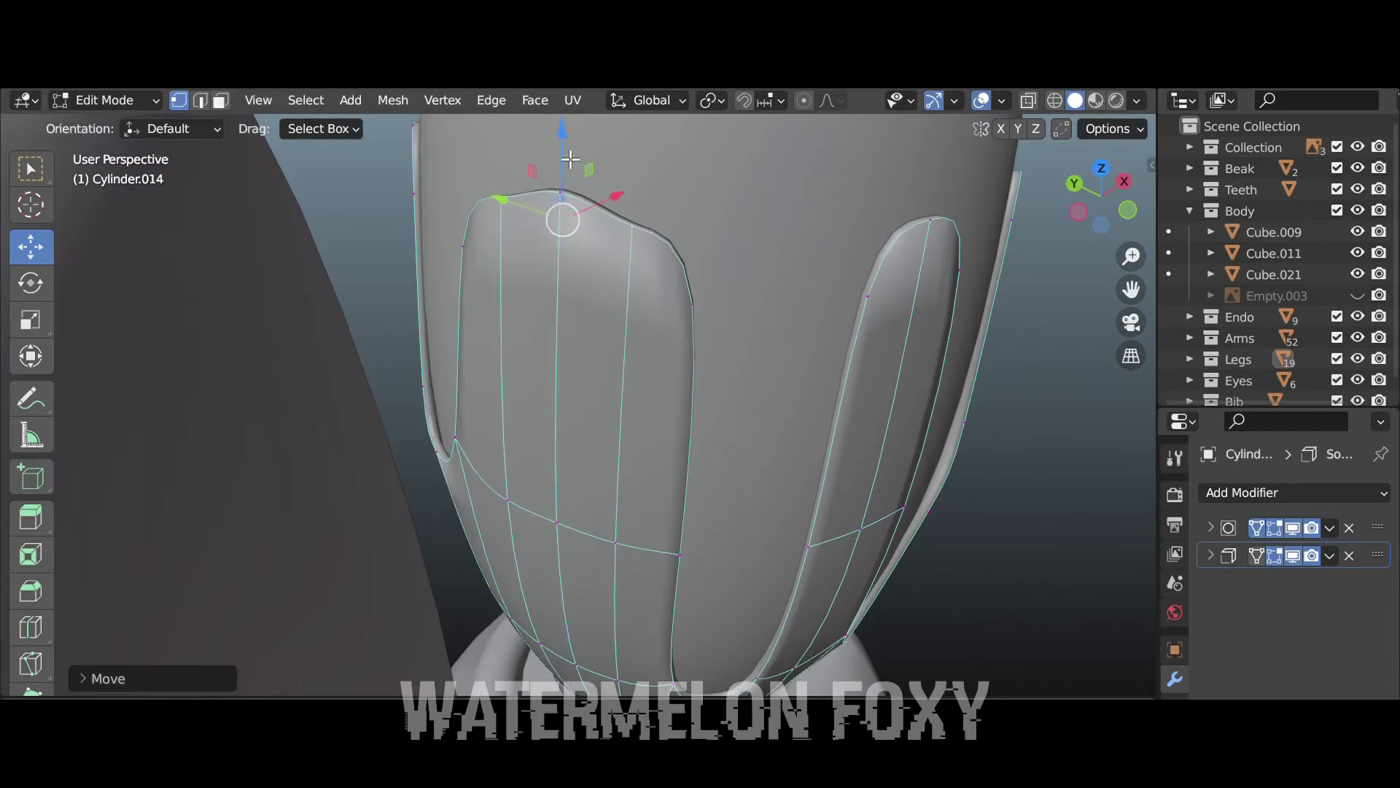
{"action": "left_click", "coordinate": [1071, 187]}
Return to Object Mode and check the torn leg shell from the right and front
{"action": "key", "text": "Tab"}
{"action": "key", "text": "Tab"}
{"action": "key", "text": "Tab"}
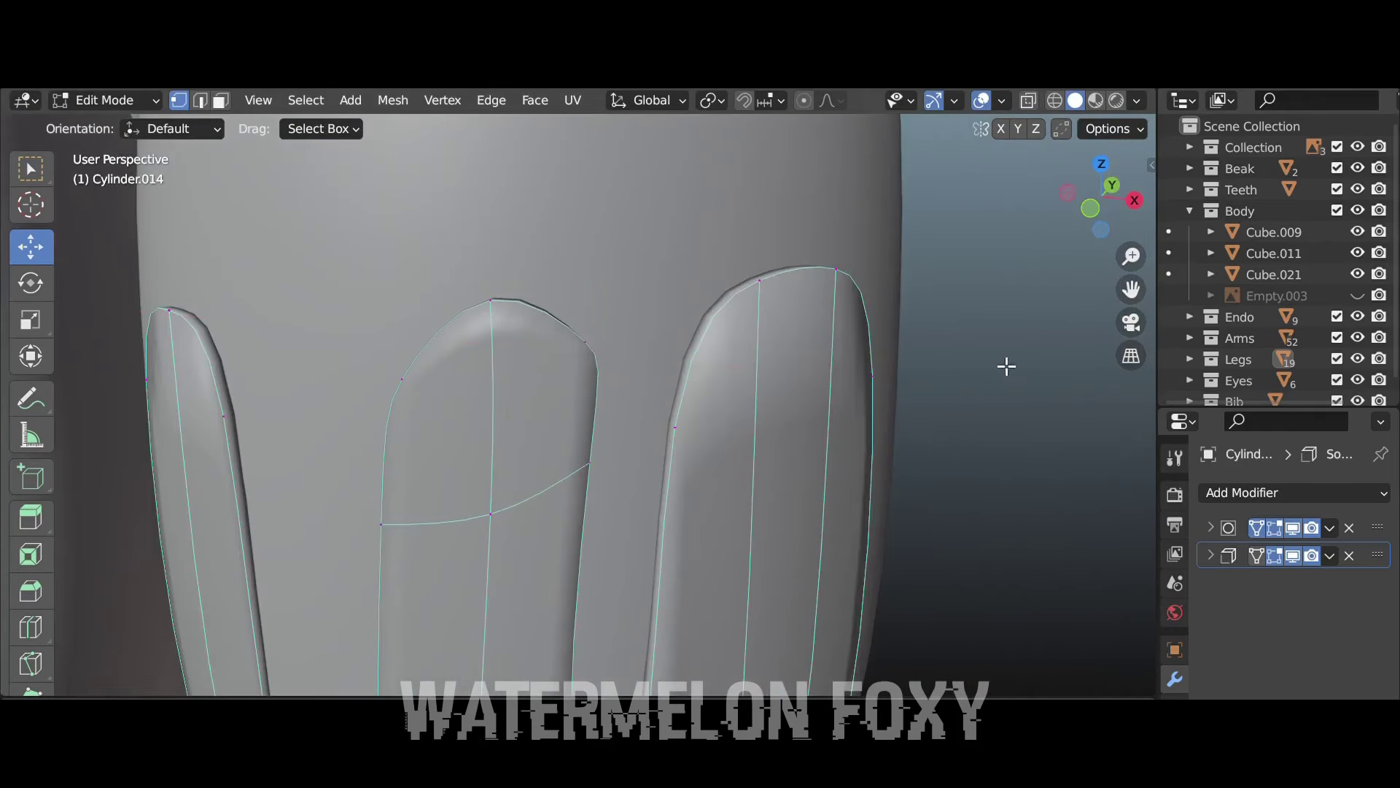
{"action": "left_click", "coordinate": [1134, 200]}
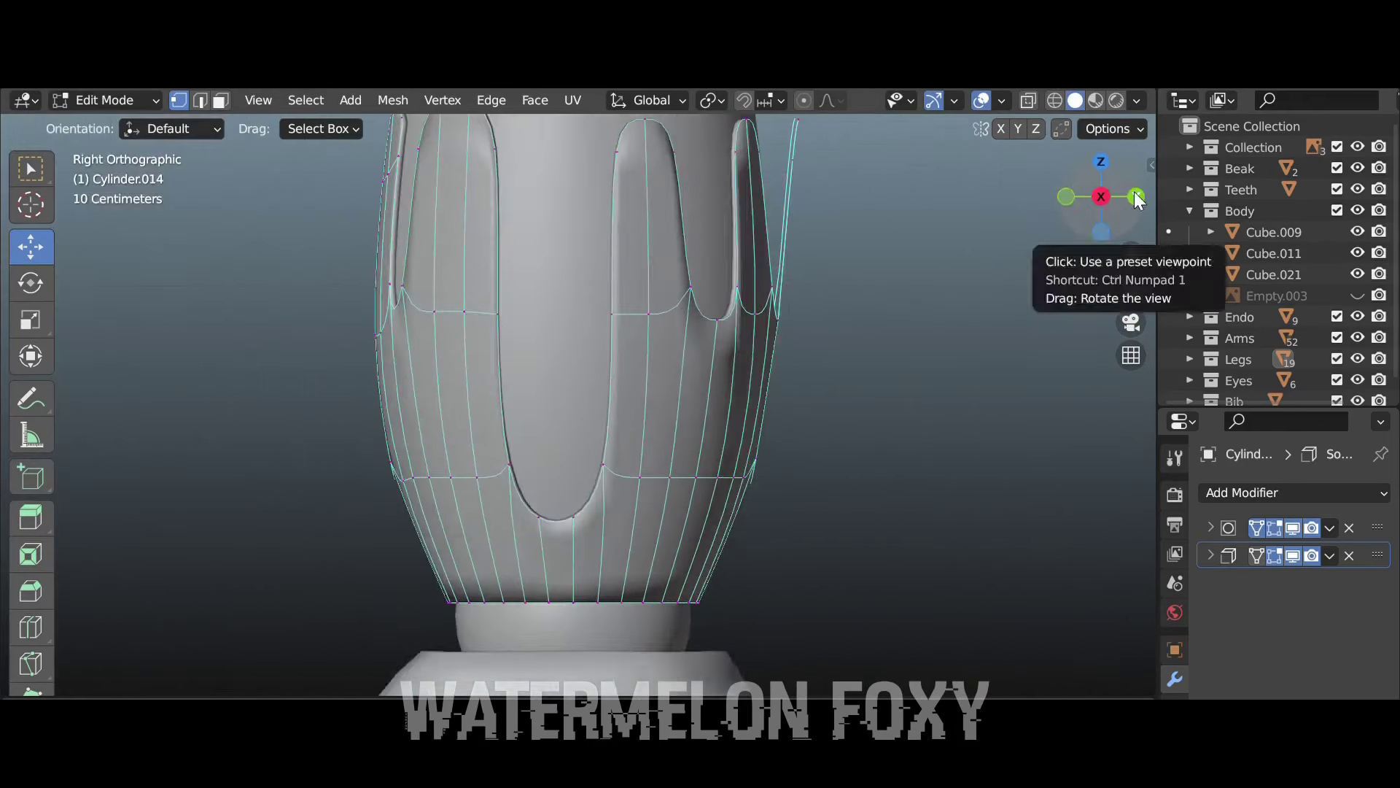
{"action": "middle_click_drag", "start_coordinate": [819, 231], "coordinate": [1114, 202]}
{"action": "left_click", "coordinate": [1114, 202]}
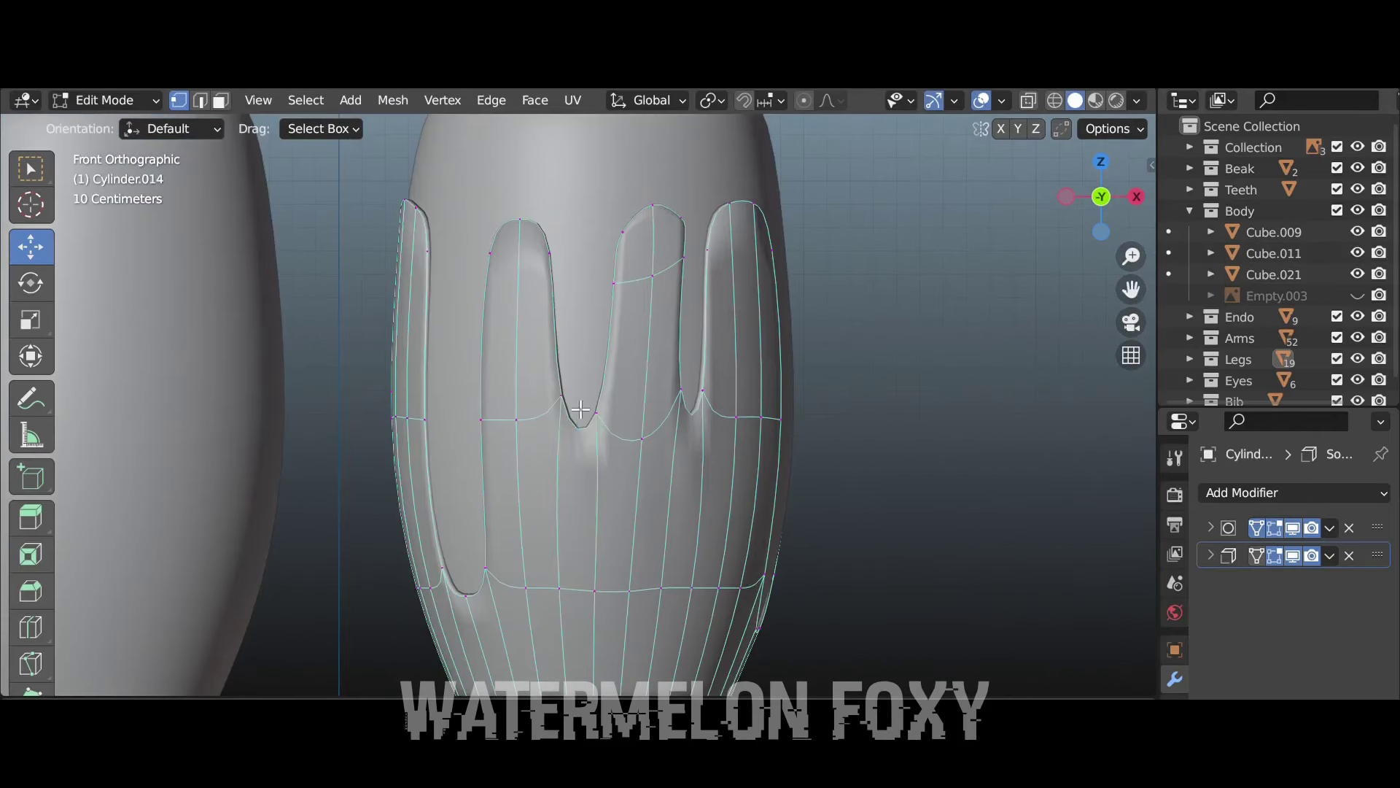
{"action": "key", "text": "Tab"}
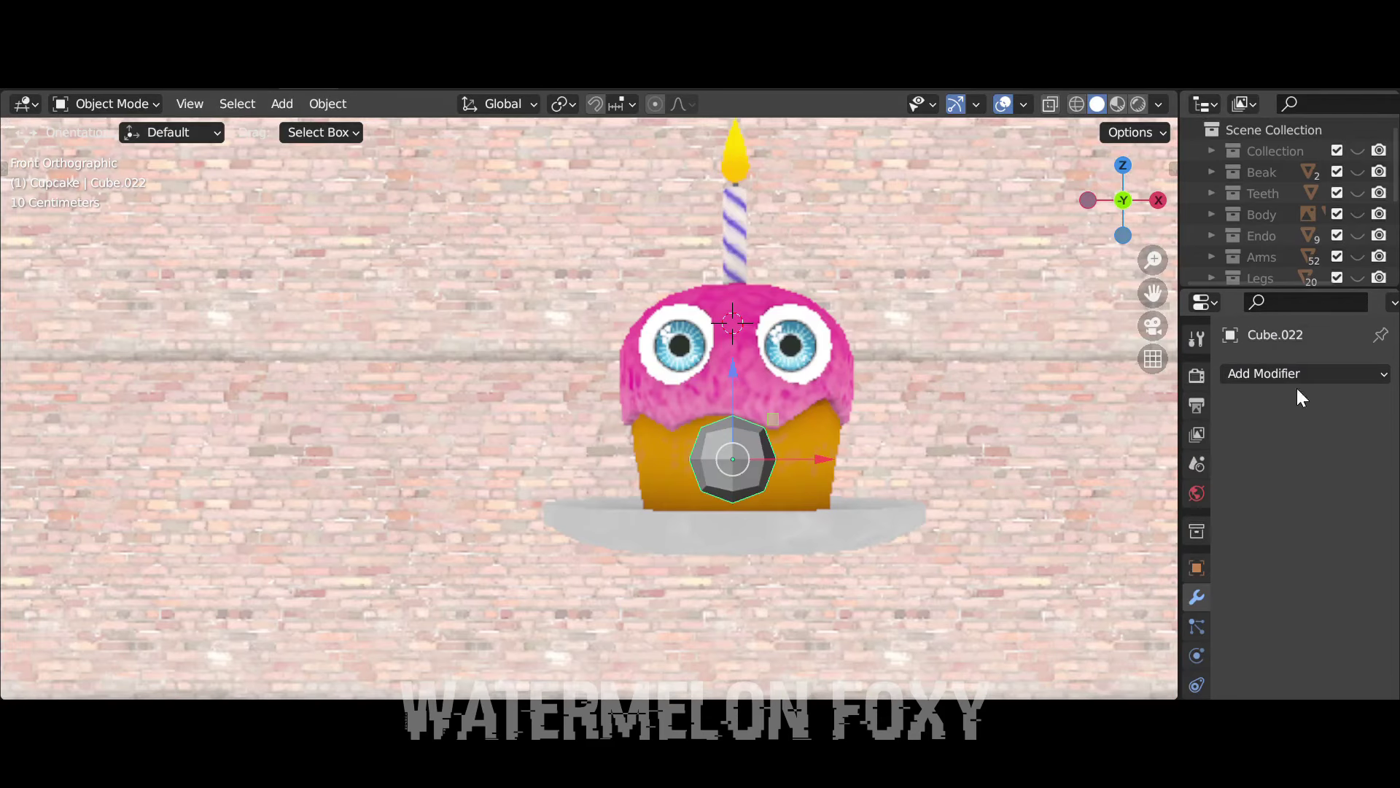
Delete the cupcake body's bottom circle of vertices to open a hole
{"action": "key", "text": "t"}
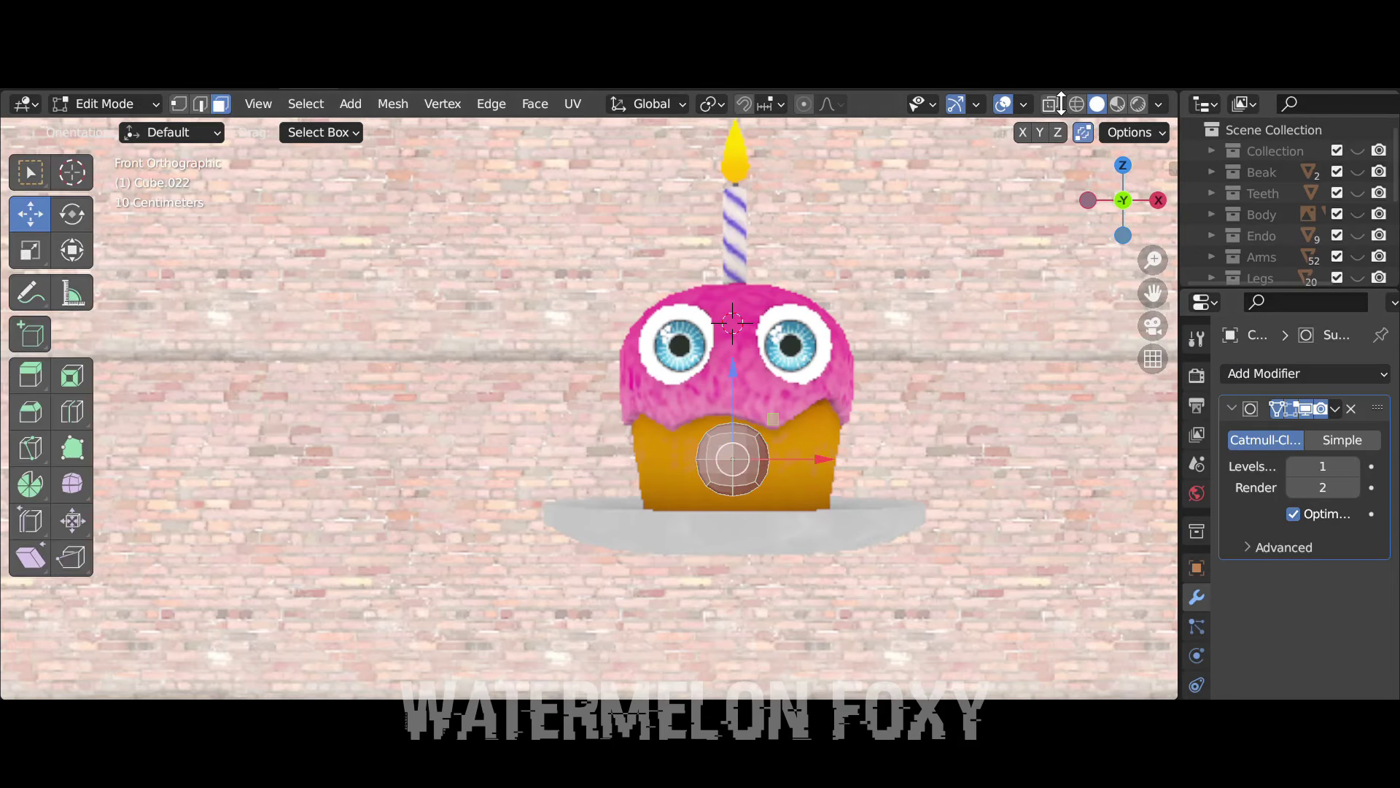
{"action": "key", "text": "1"}
{"action": "key", "text": "x"}
{"action": "left_click", "coordinate": [809, 467]}
Extrude and scale the hole's boundary, then edit the new frosting cube in front view
{"action": "key", "text": "e"}
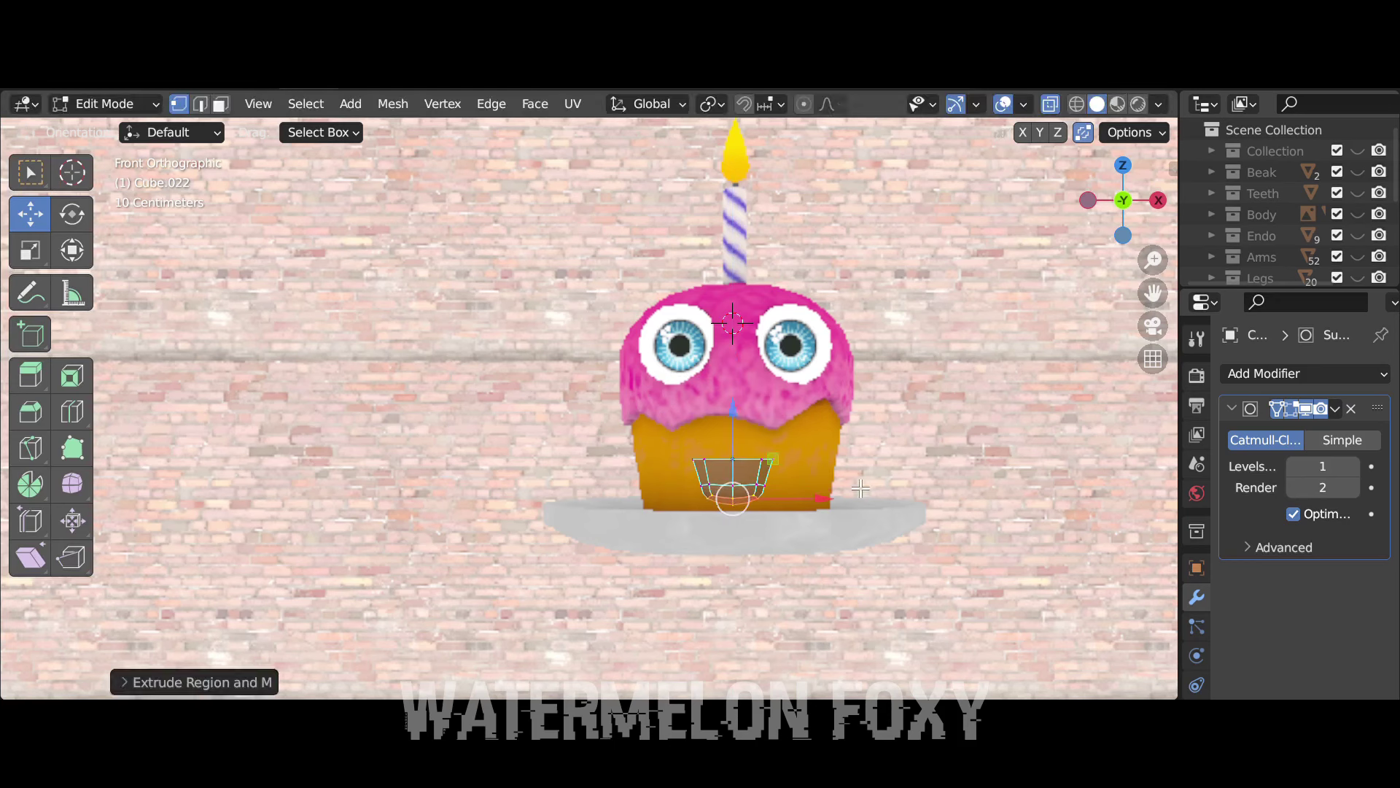
{"action": "key", "text": "s"}
{"action": "left_click", "coordinate": [48, 403]}
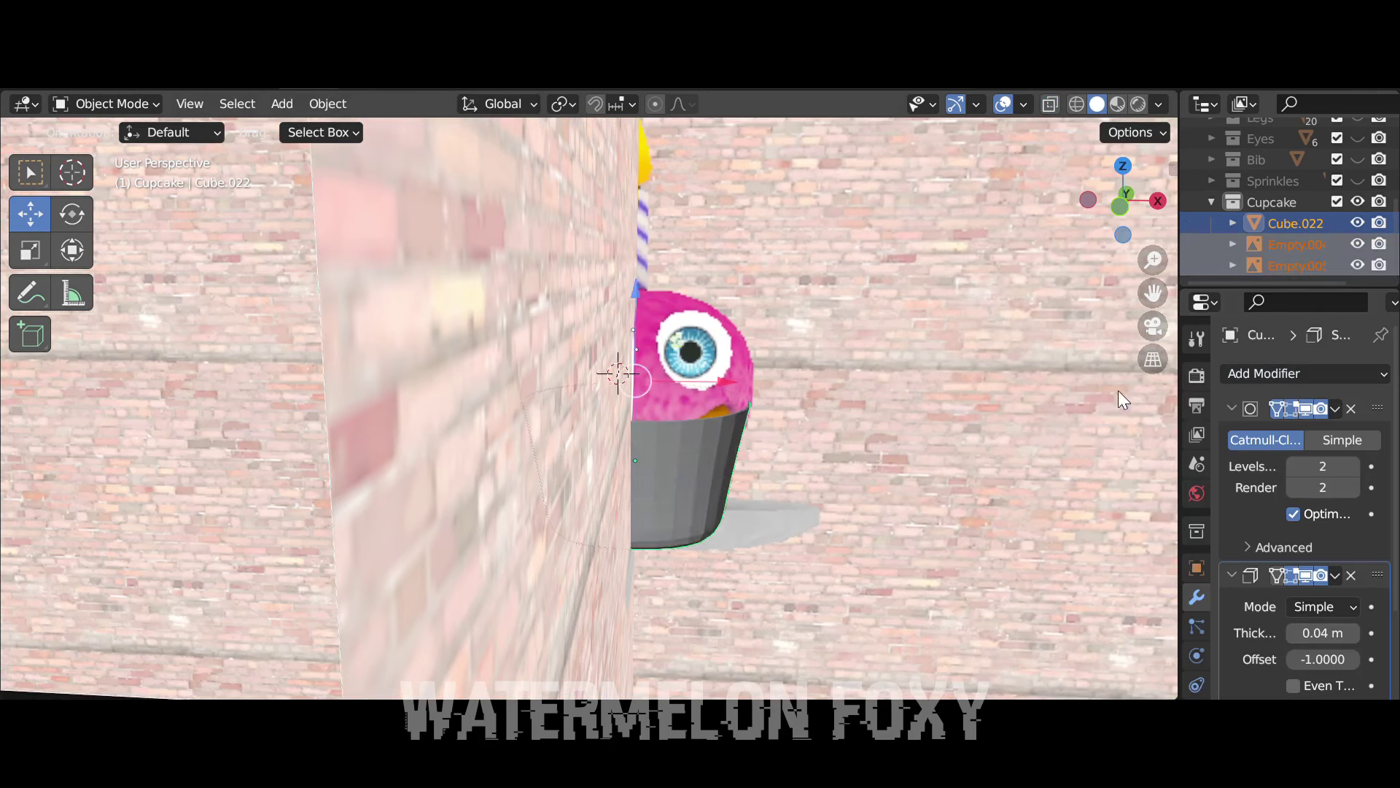
{"action": "key", "text": "Tab"}
{"action": "left_click", "coordinate": [1121, 208]}
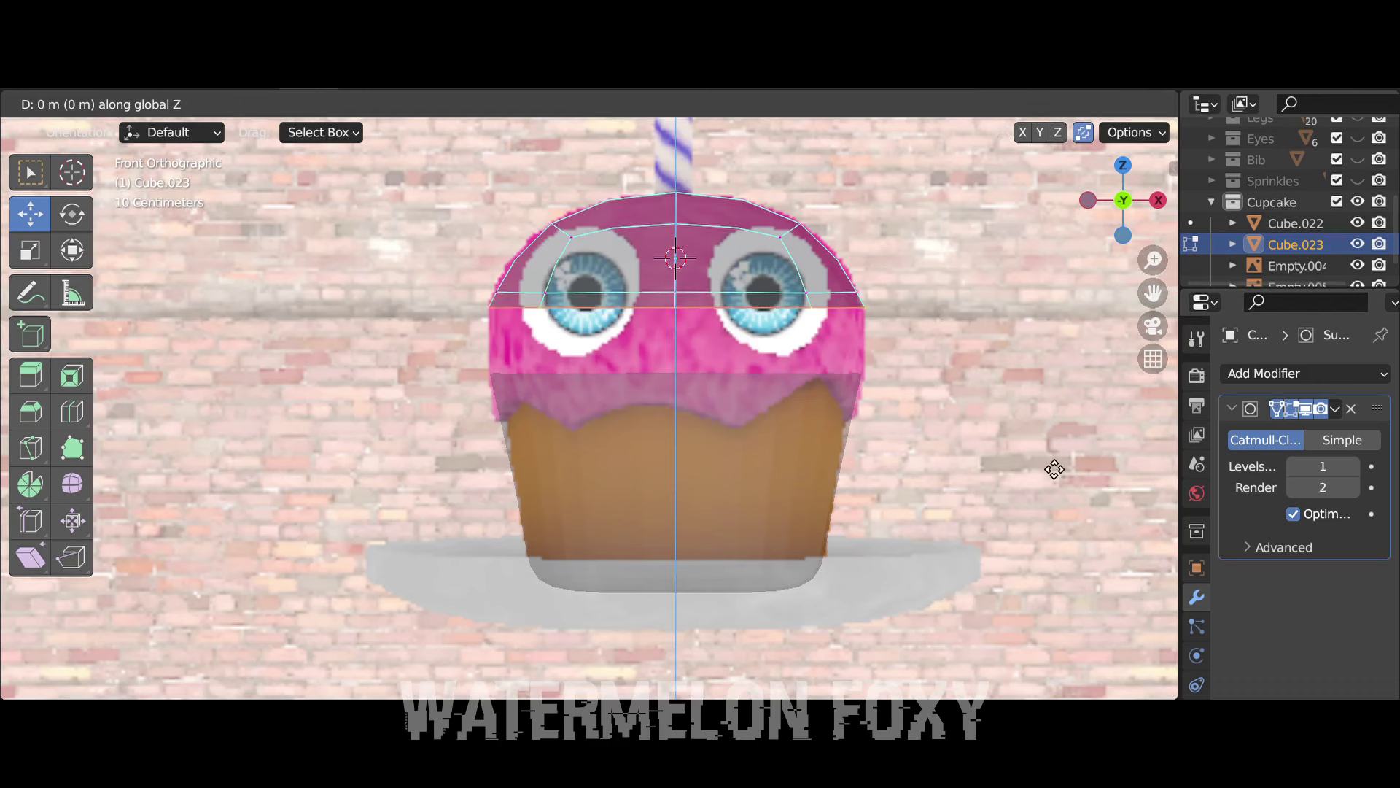
Drop the cube's extruded bottom loop and nudge rim vertices into a wavy frosting edge
{"action": "left_click", "coordinate": [1064, 536]}
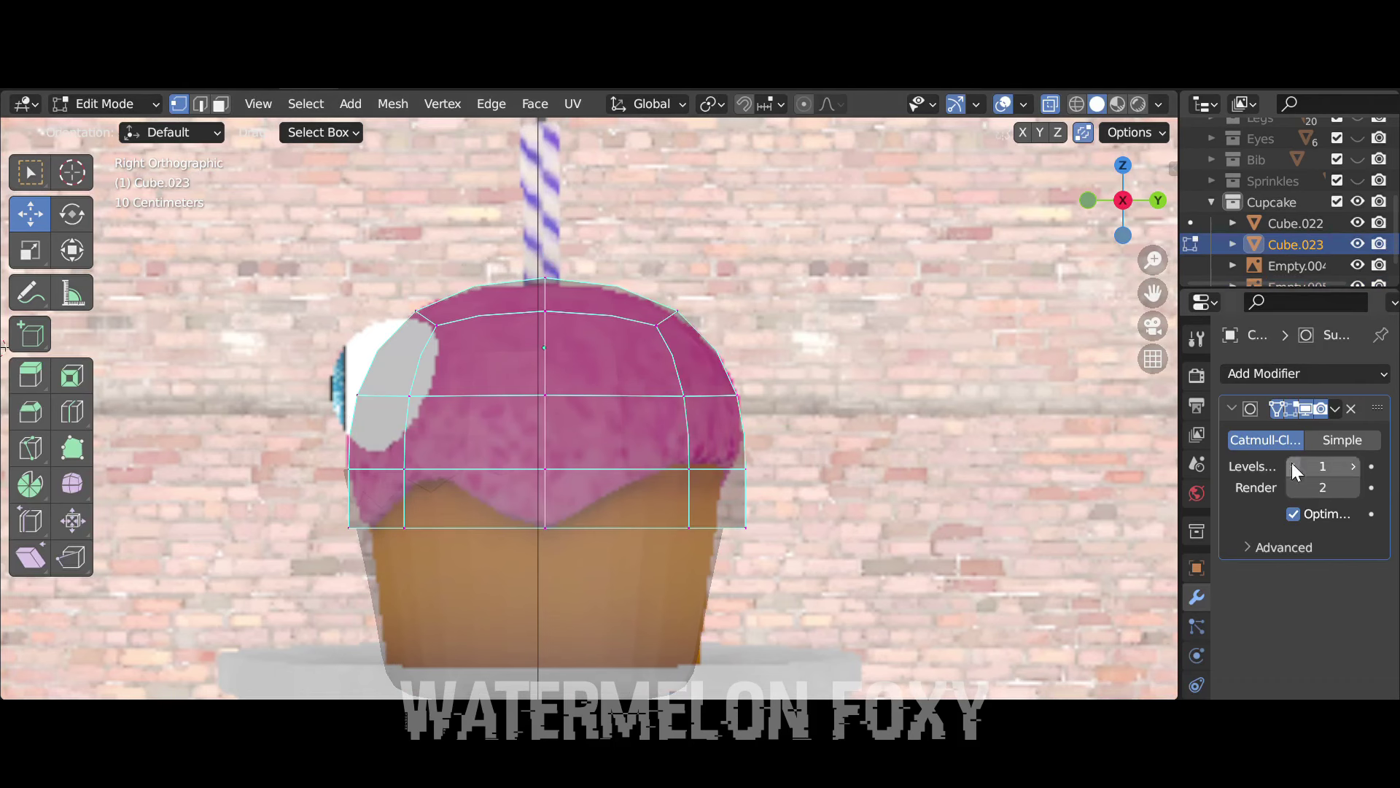
{"action": "left_click", "coordinate": [1087, 210]}
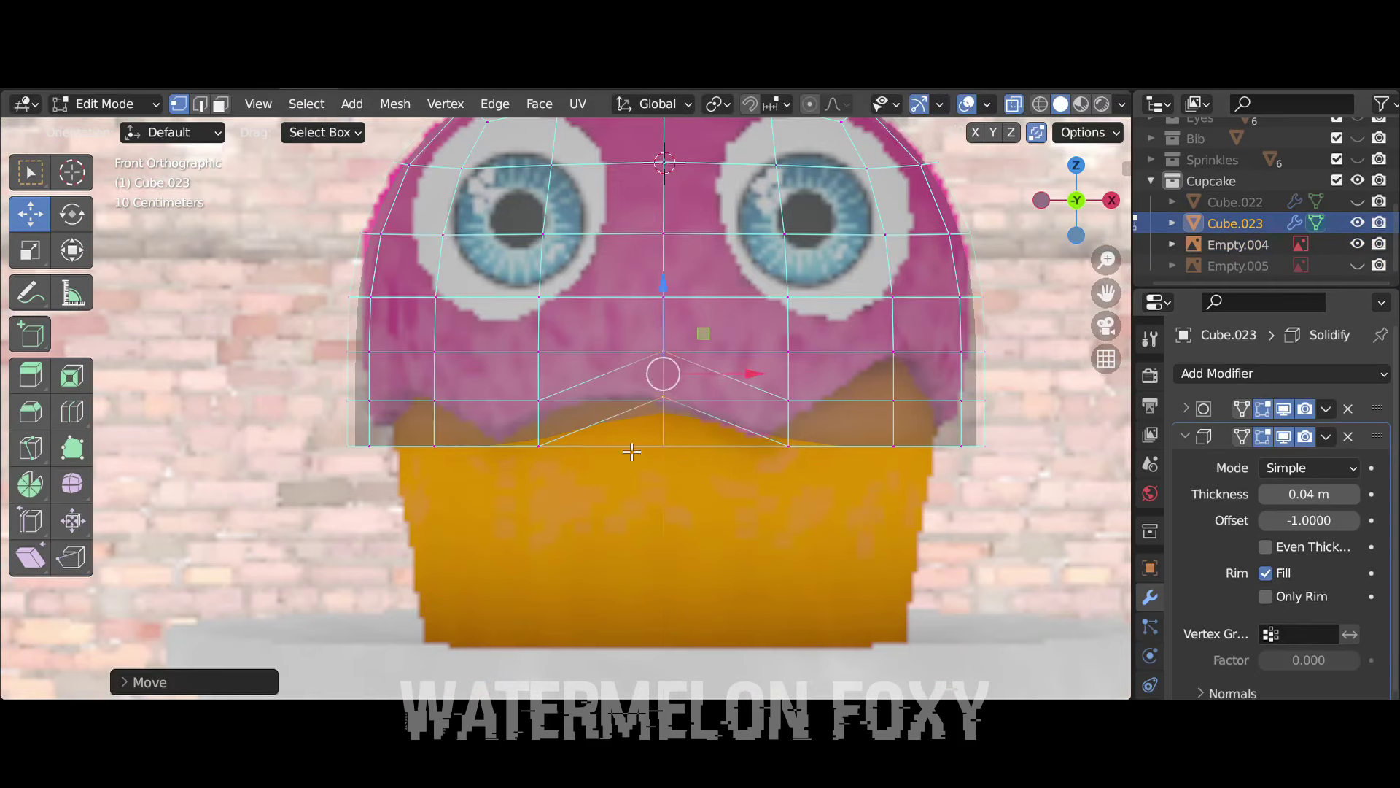
{"action": "left_click", "coordinate": [1020, 106]}
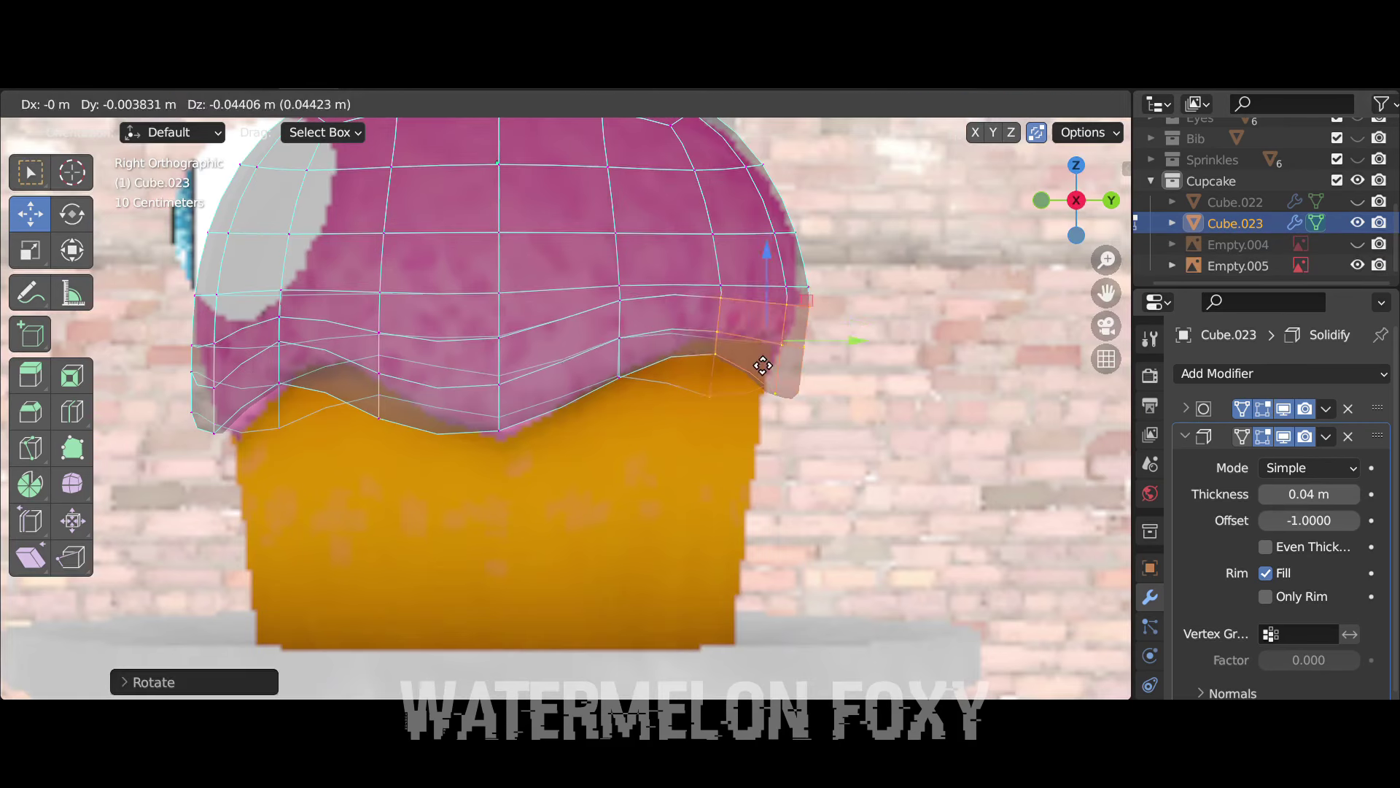
{"action": "left_click", "coordinate": [763, 365]}
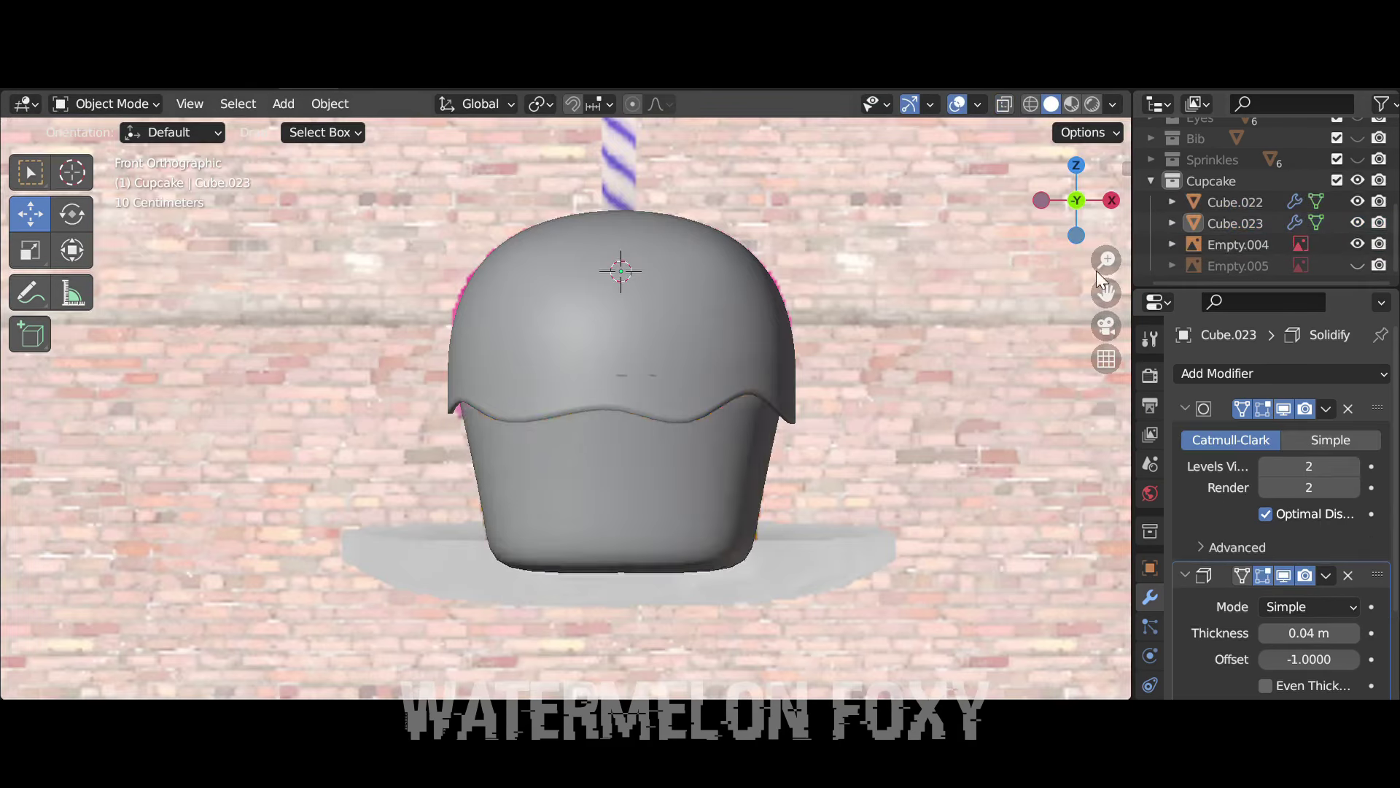
Add a UV sphere as an eye on the cupcake's frosting
{"action": "key", "text": "KP_3"}
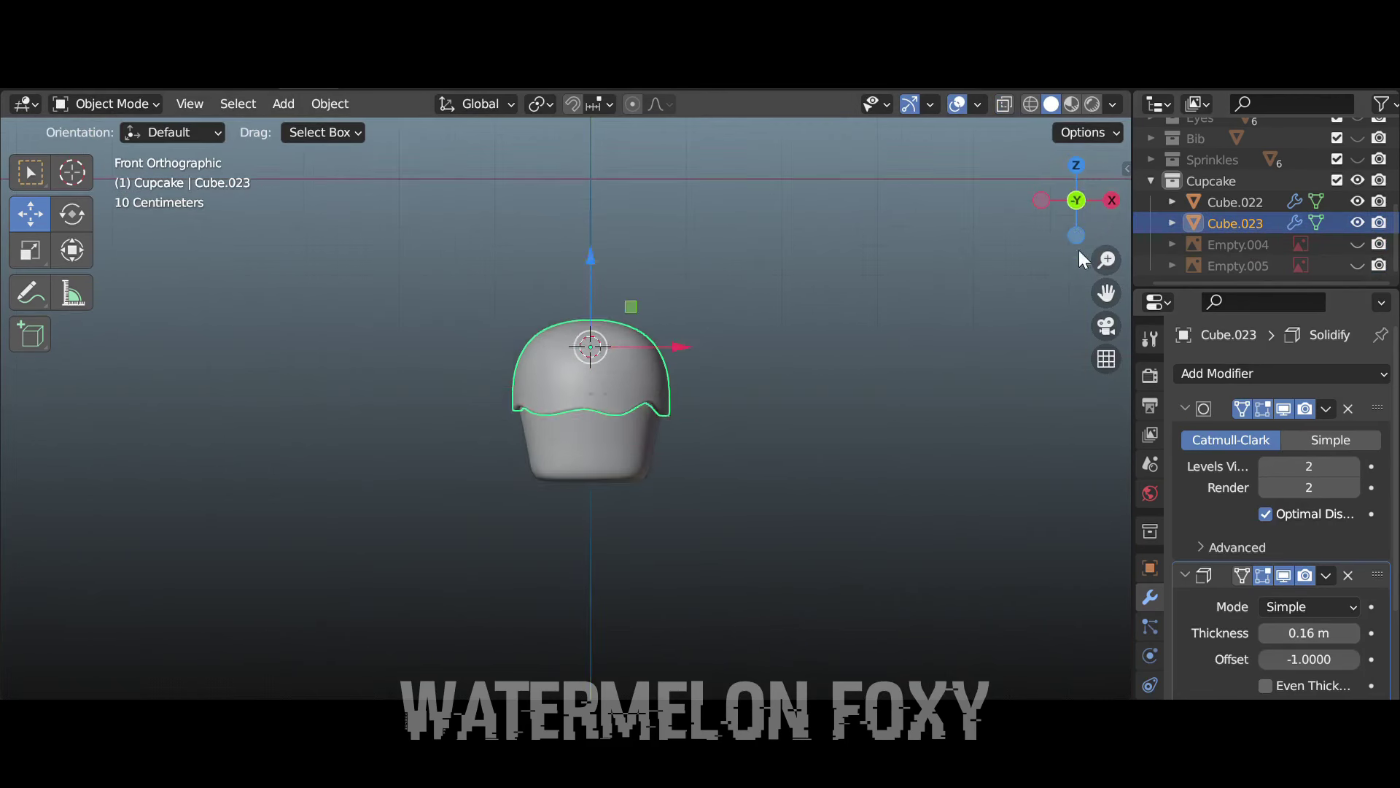
{"action": "left_click", "coordinate": [283, 104]}
{"action": "left_click", "coordinate": [517, 191]}
{"action": "scroll", "coordinate": [829, 321], "scroll_direction": "down", "scroll_amount": 3}
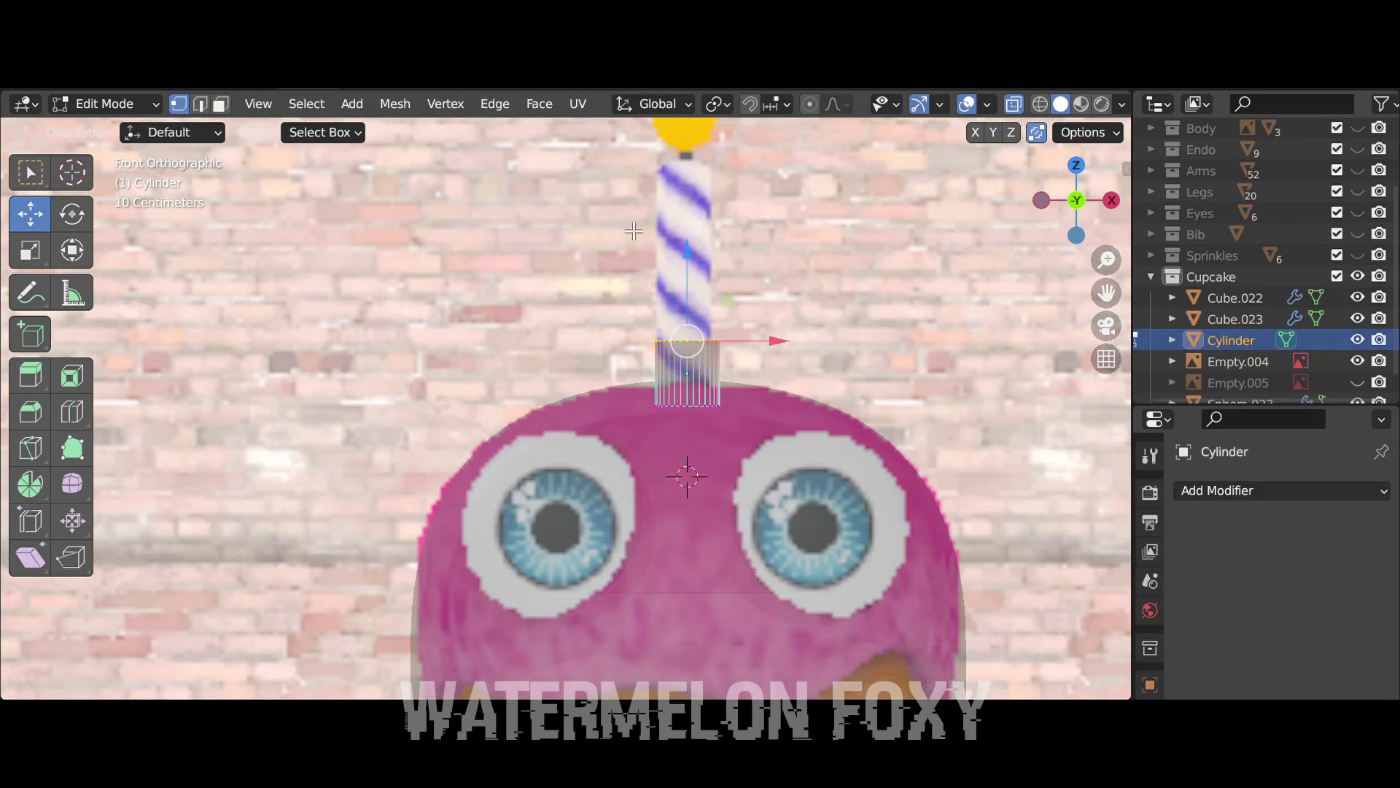
Raise the candle cylinder's top edge loop straight up along Z
{"action": "key", "text": "g"}
{"action": "key", "text": "z"}
{"action": "left_click", "coordinate": [699, 653]}
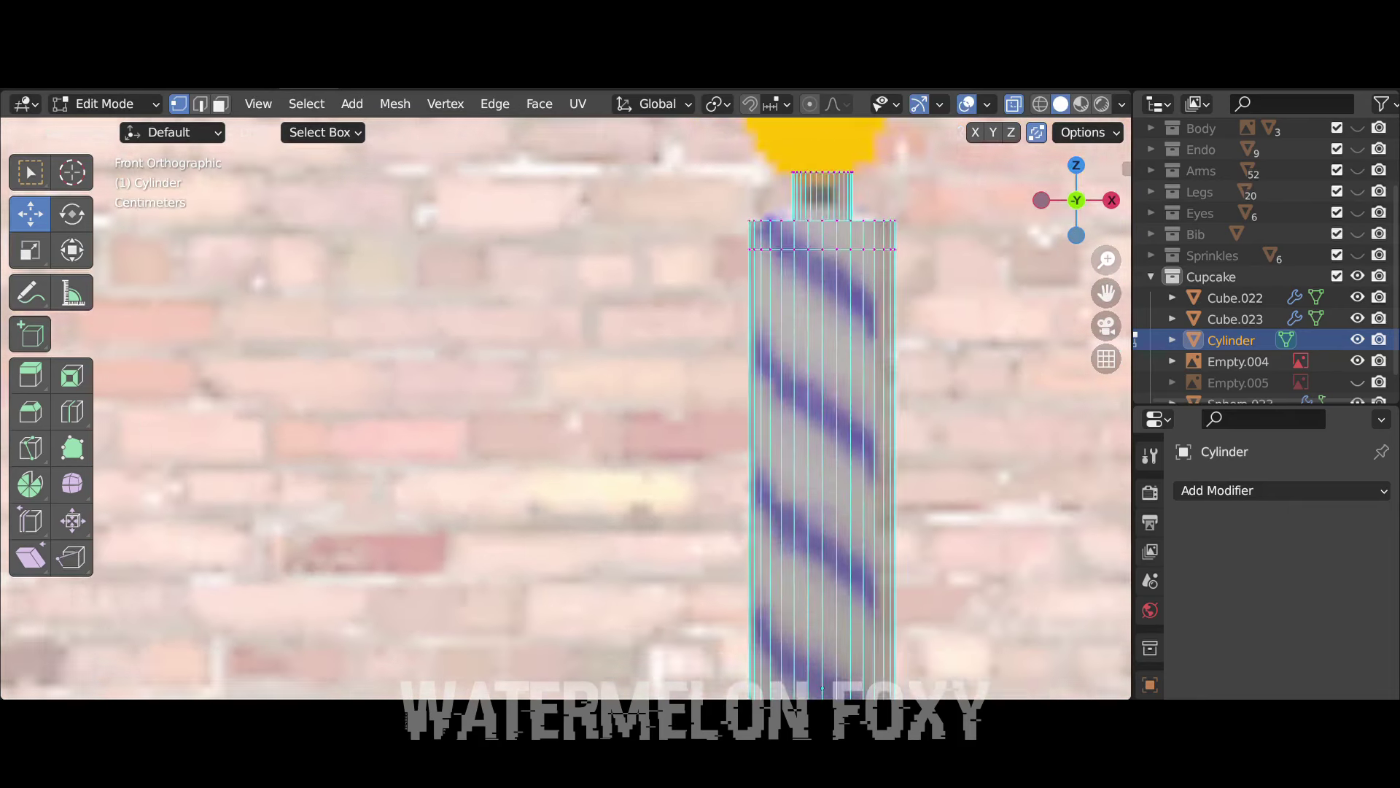
Add a cube for the flame with a Subdivision Surface modifier
{"action": "left_click", "coordinate": [352, 103]}
{"action": "left_click", "coordinate": [397, 149]}
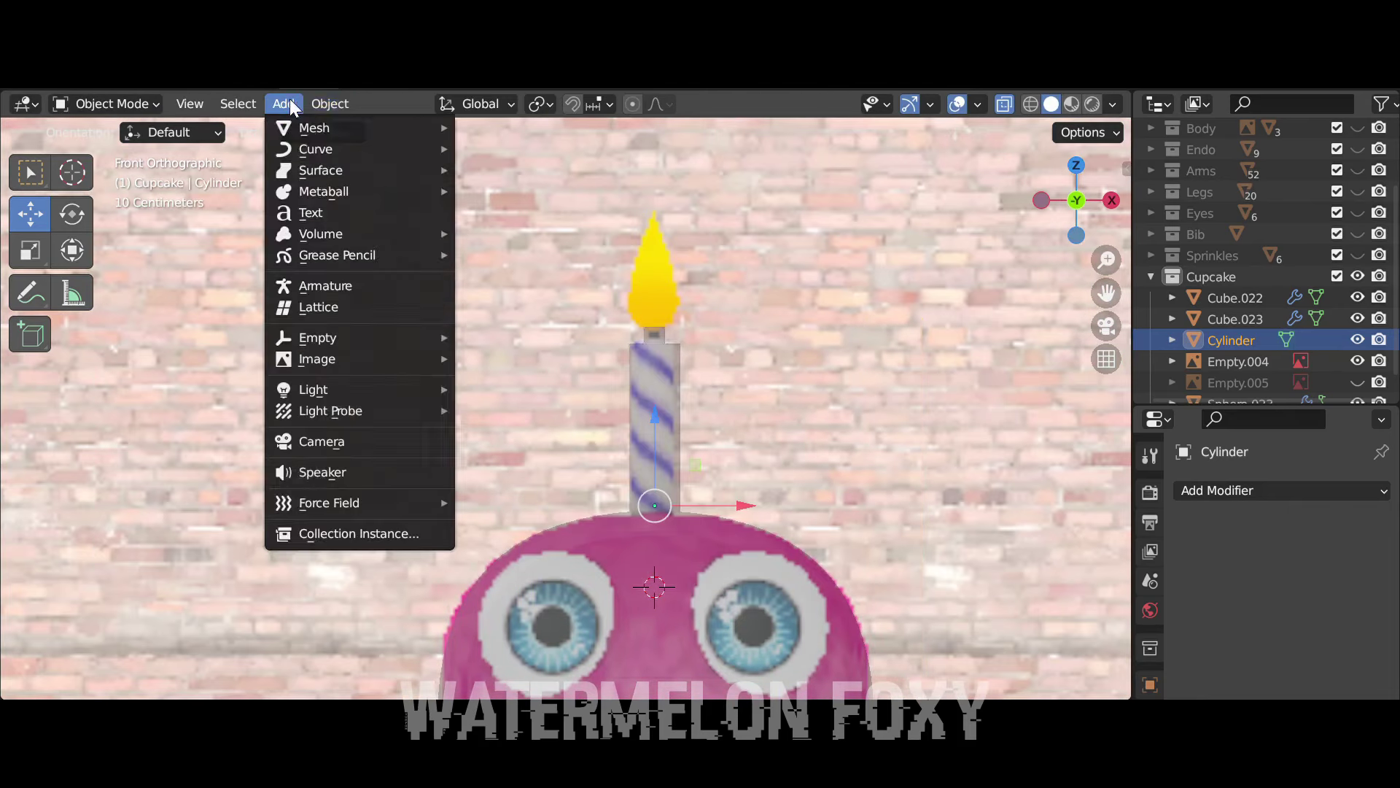
{"action": "left_click", "coordinate": [1281, 490]}
{"action": "left_click", "coordinate": [999, 374]}
Grab and scale the flame cube's vertices into a pointed teardrop
{"action": "key", "text": "Tab"}
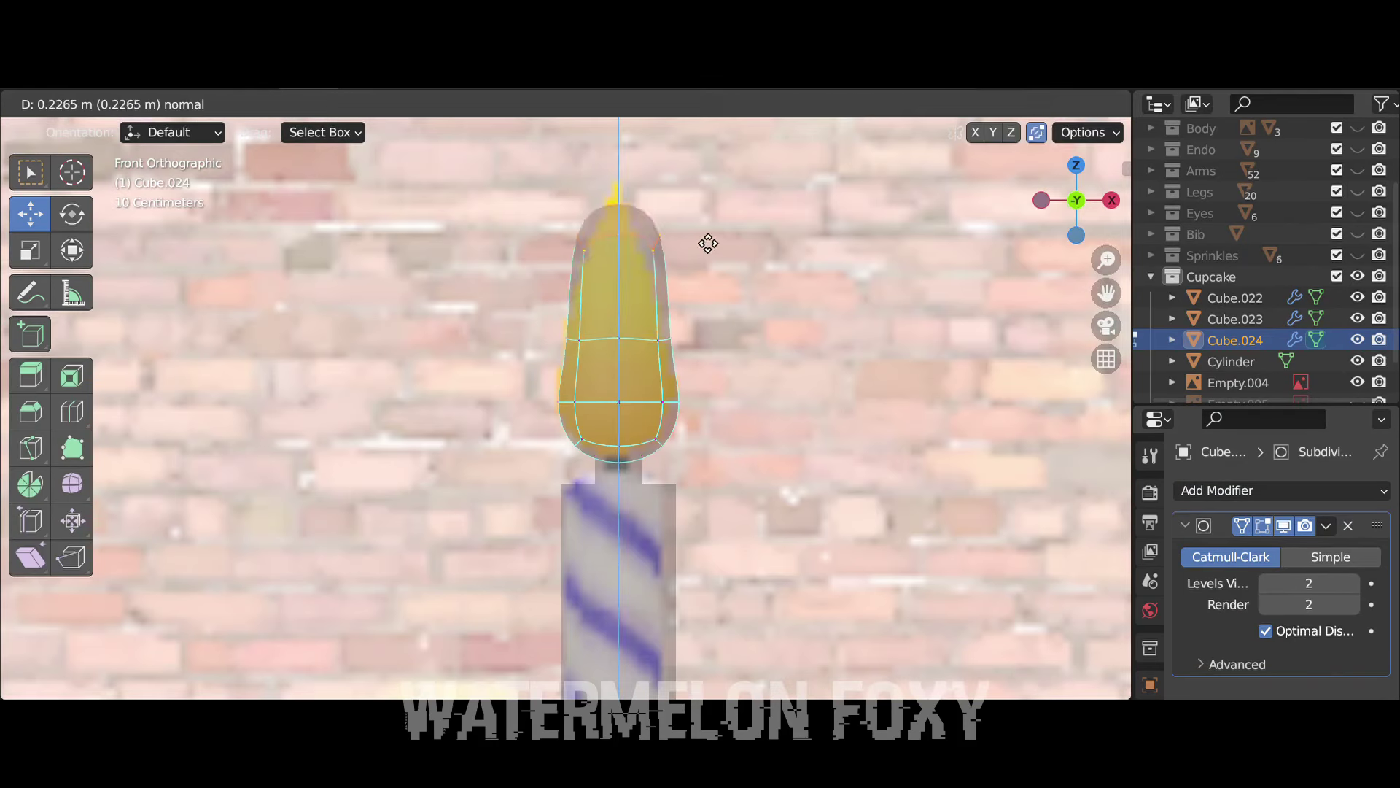
{"action": "key", "text": "g"}
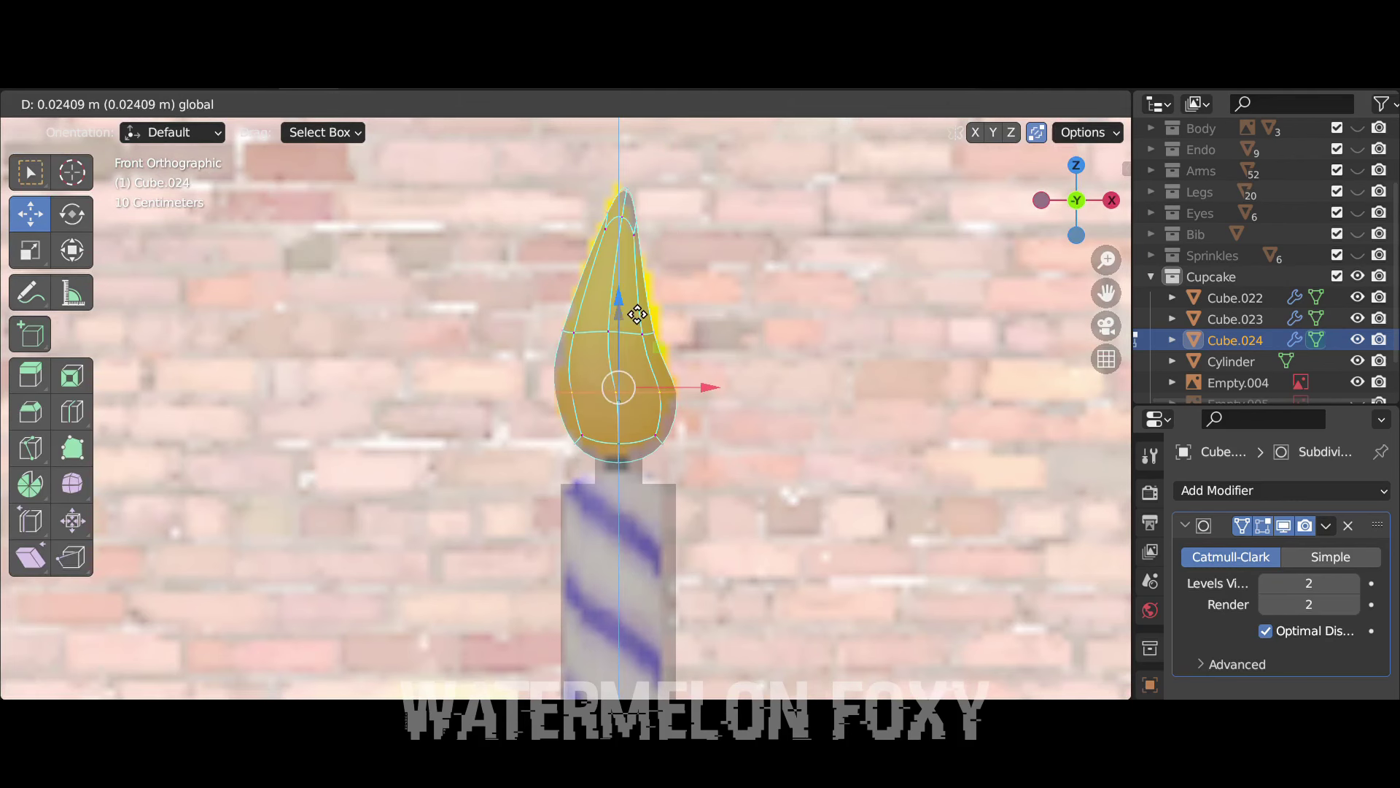
{"action": "key", "text": "Tab"}
{"action": "key", "text": "Tab"}
{"action": "key", "text": "s"}
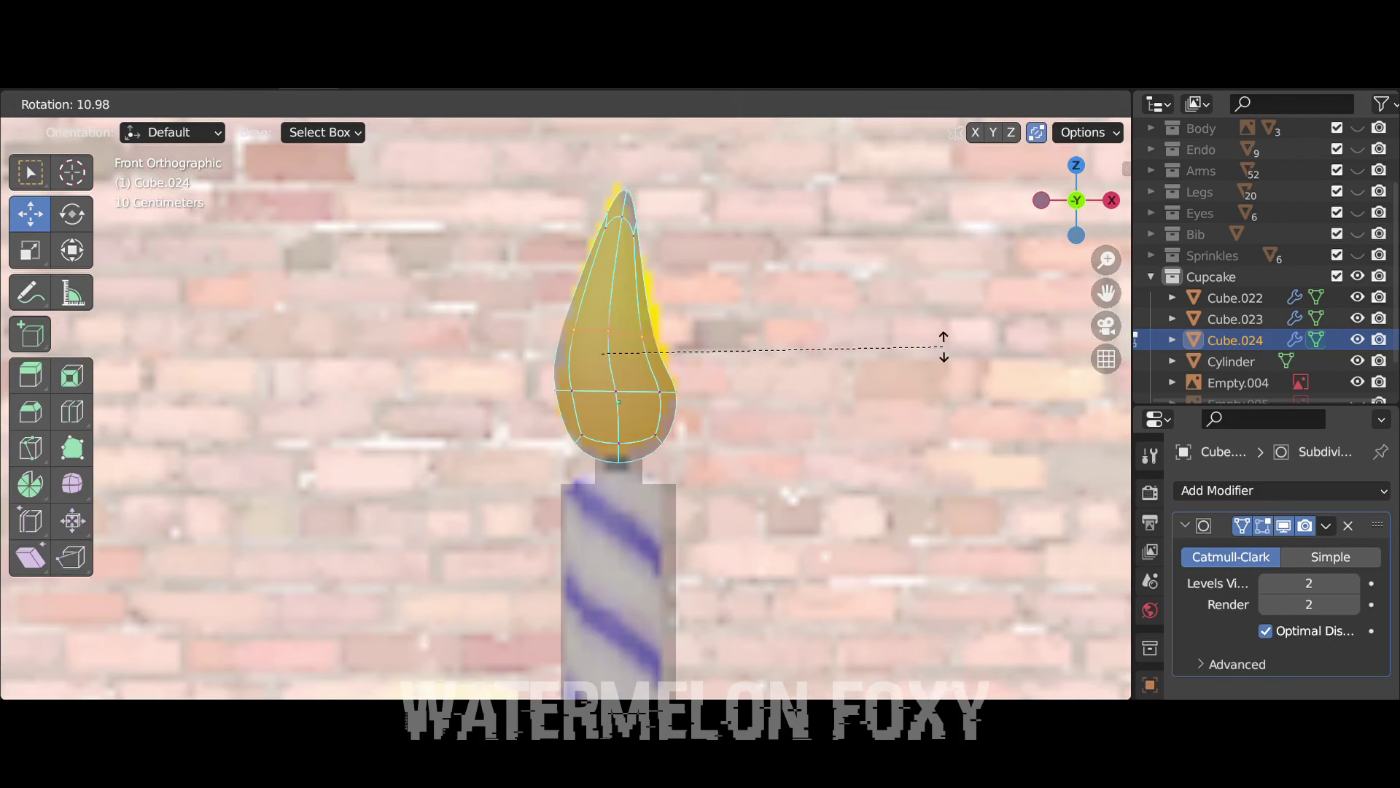